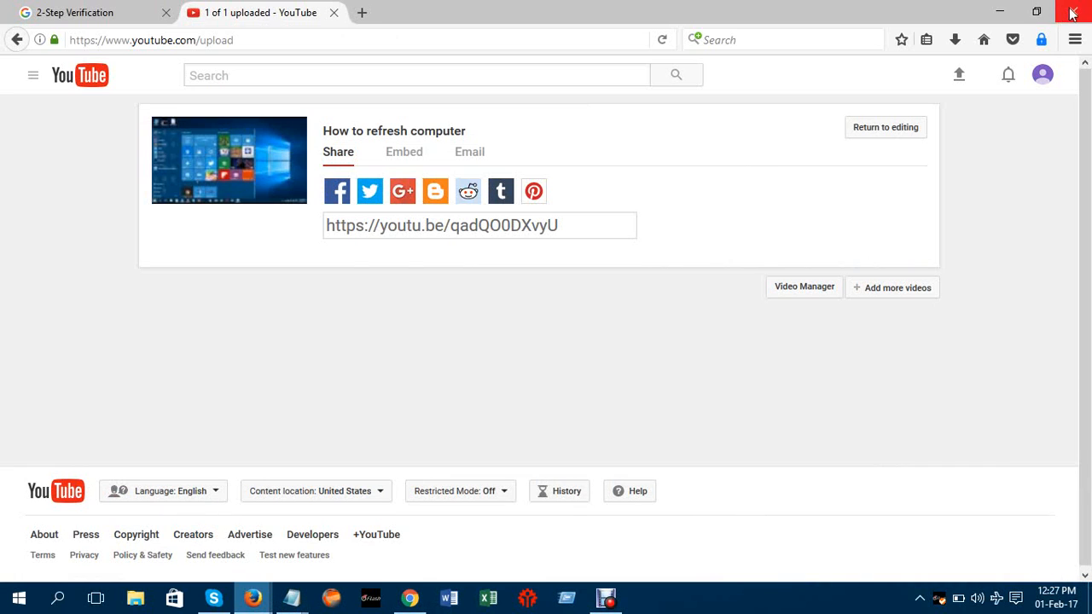
Keep Firefox's YouTube upload page open by cancelling the close, and switch to Blogger in Chrome
left_click(1073, 10)
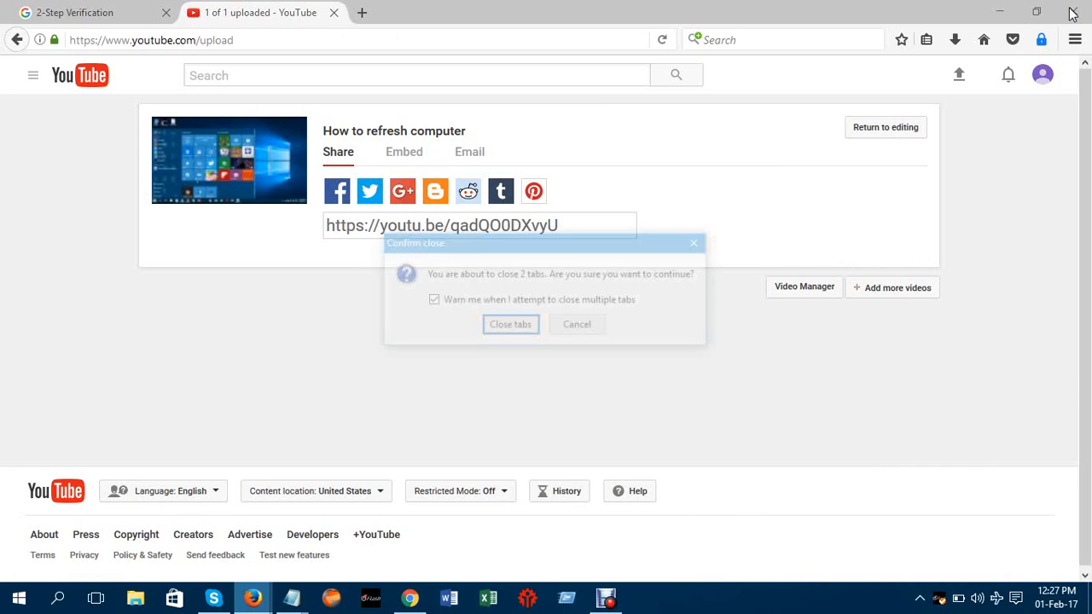
left_click(699, 245)
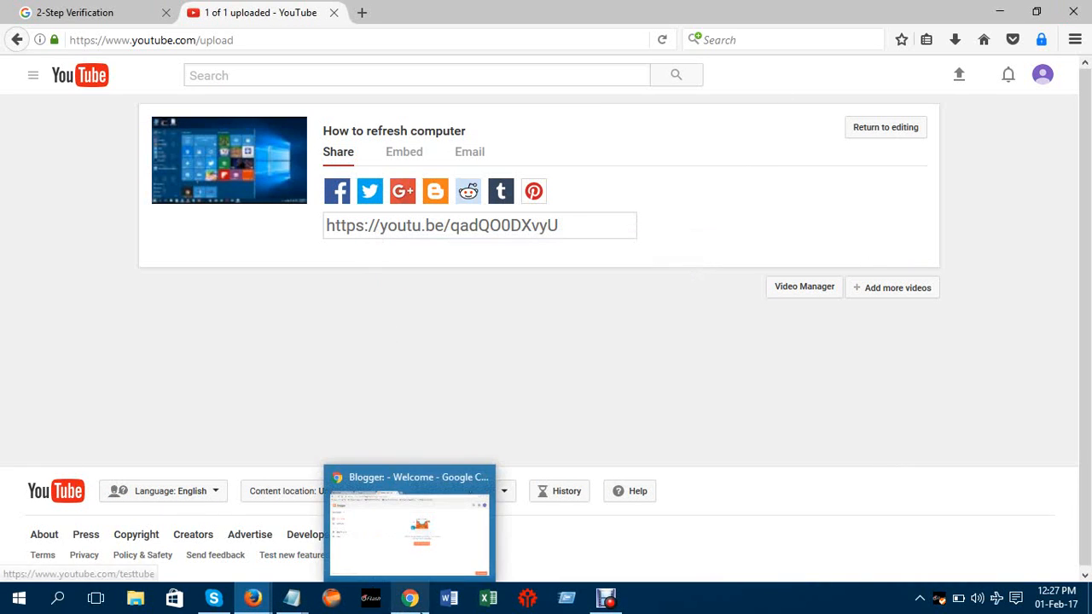
left_click(411, 598)
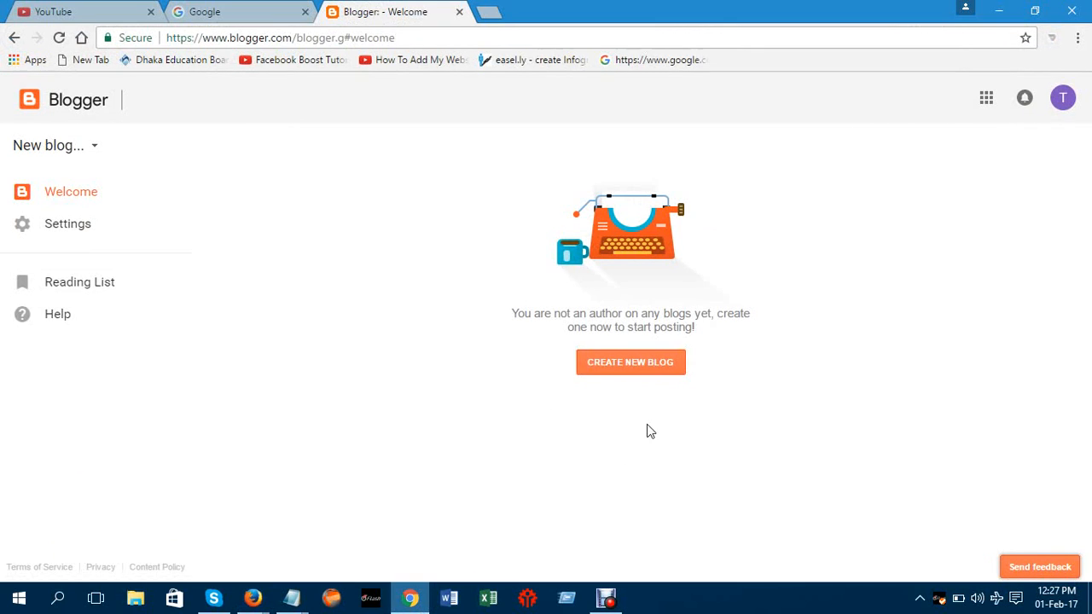
Create the blog 'Fashion House in Dhaka' at fashionhouseindhaka.blogspot.com with the Simple template
left_click(644, 365)
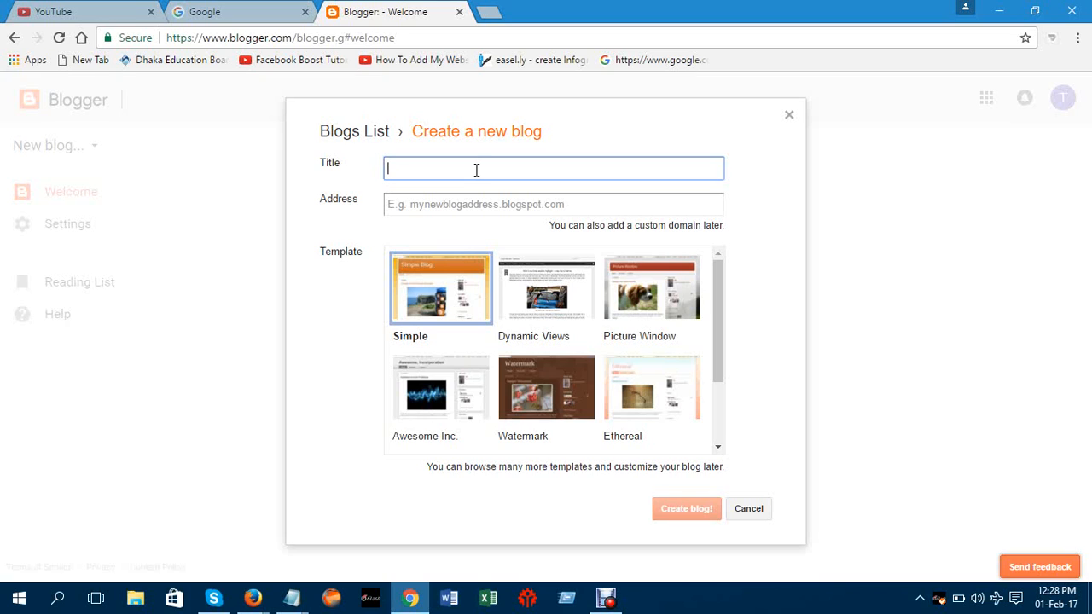
type("D")
key("BackSpace")
type("Fashion House in Dhaka")
left_click(434, 203)
type("f")
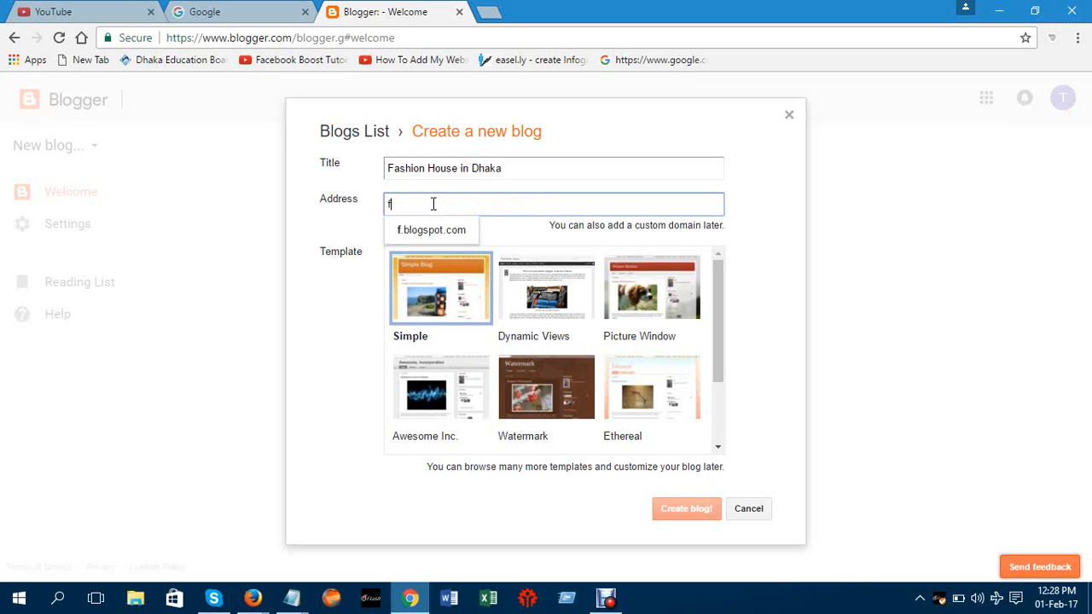
type("ashio")
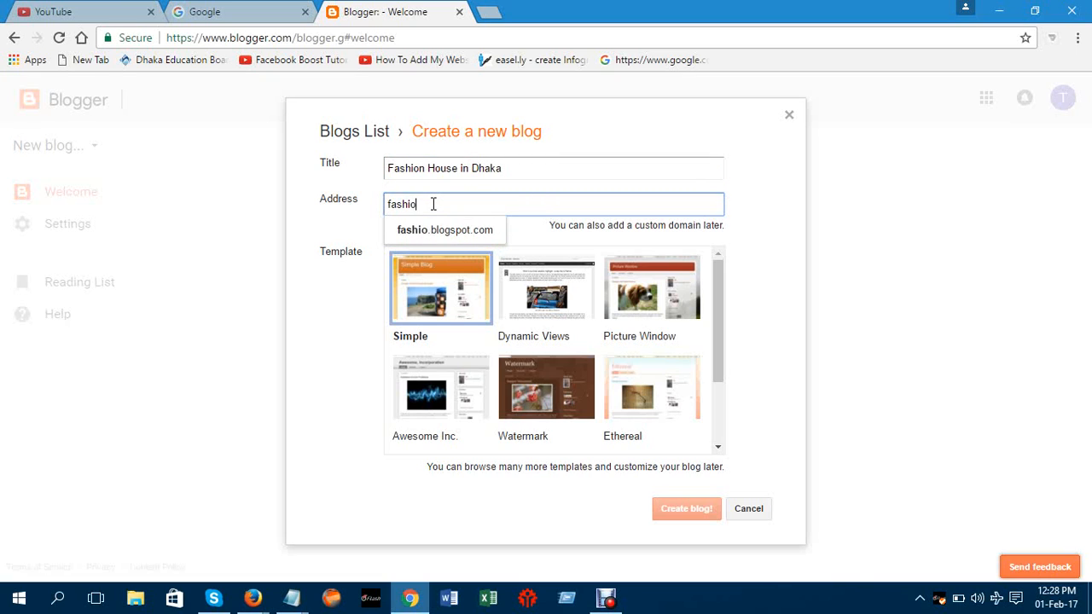
type("nhou")
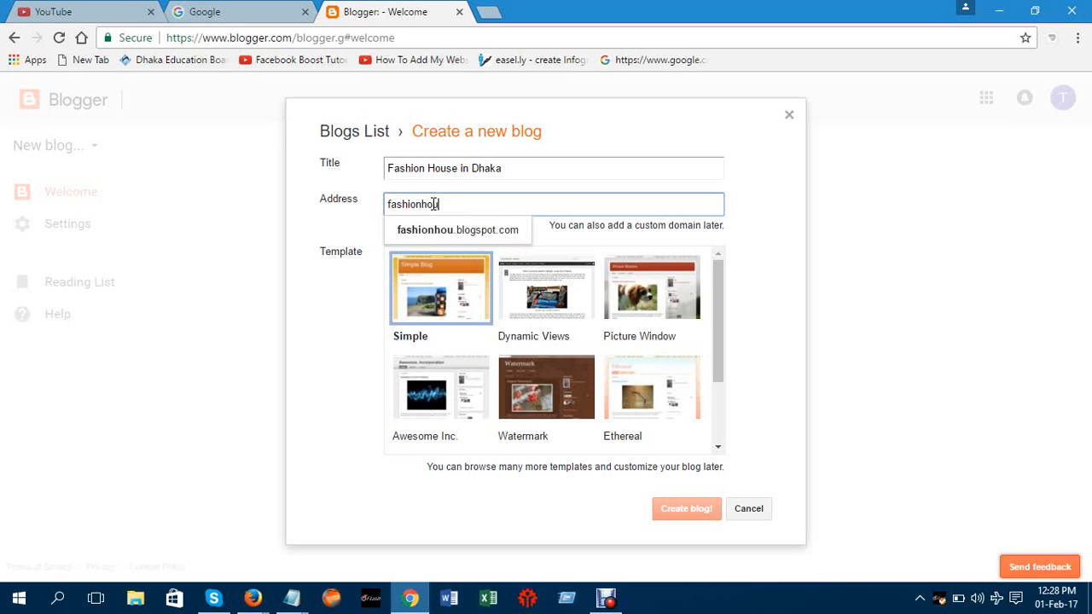
type("sein")
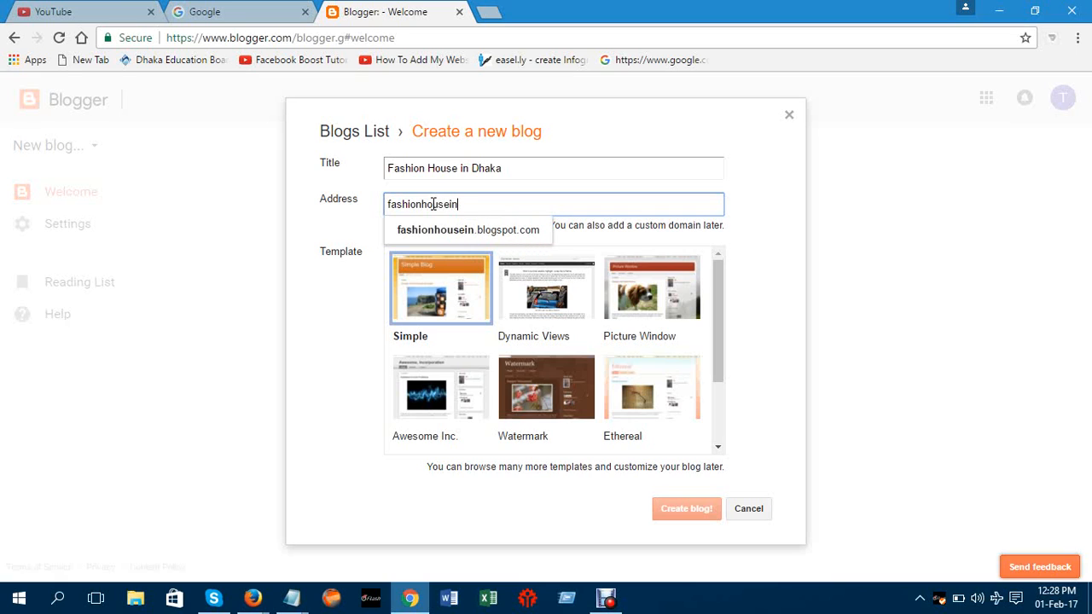
type("dh")
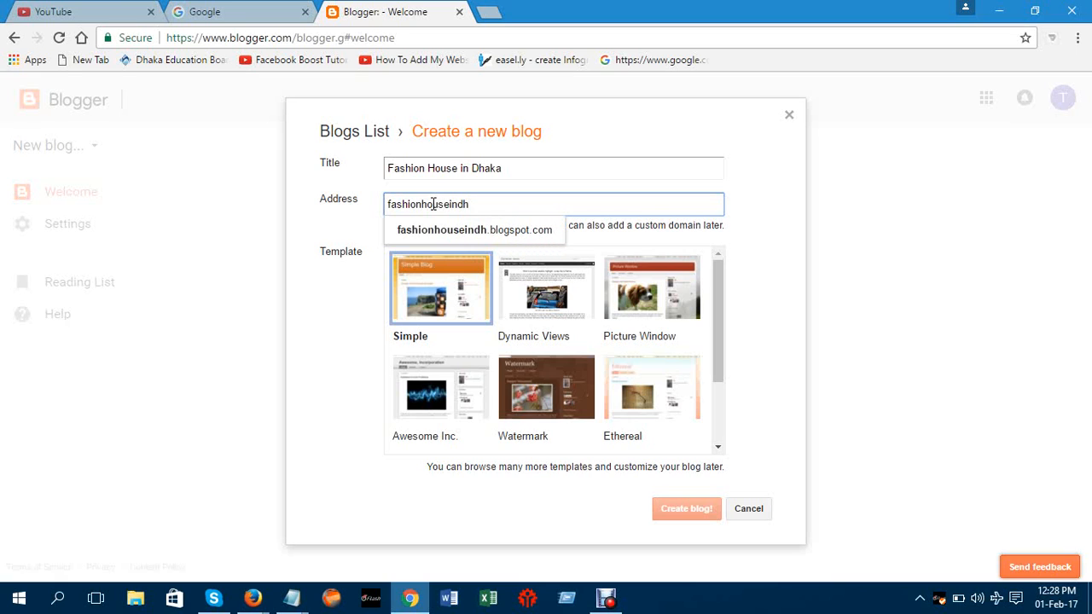
type("aka")
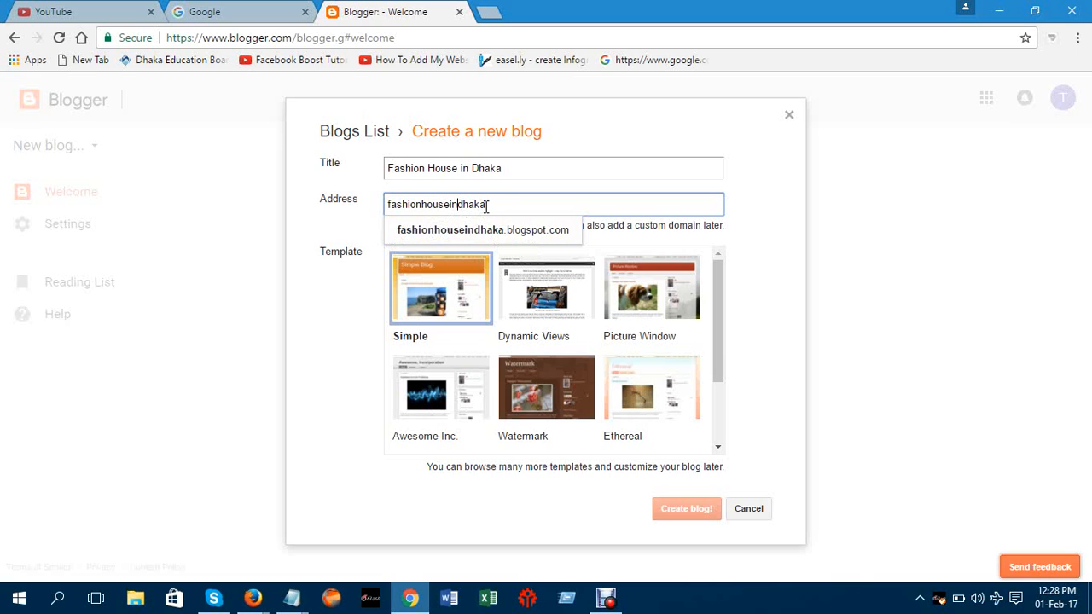
left_click(603, 247)
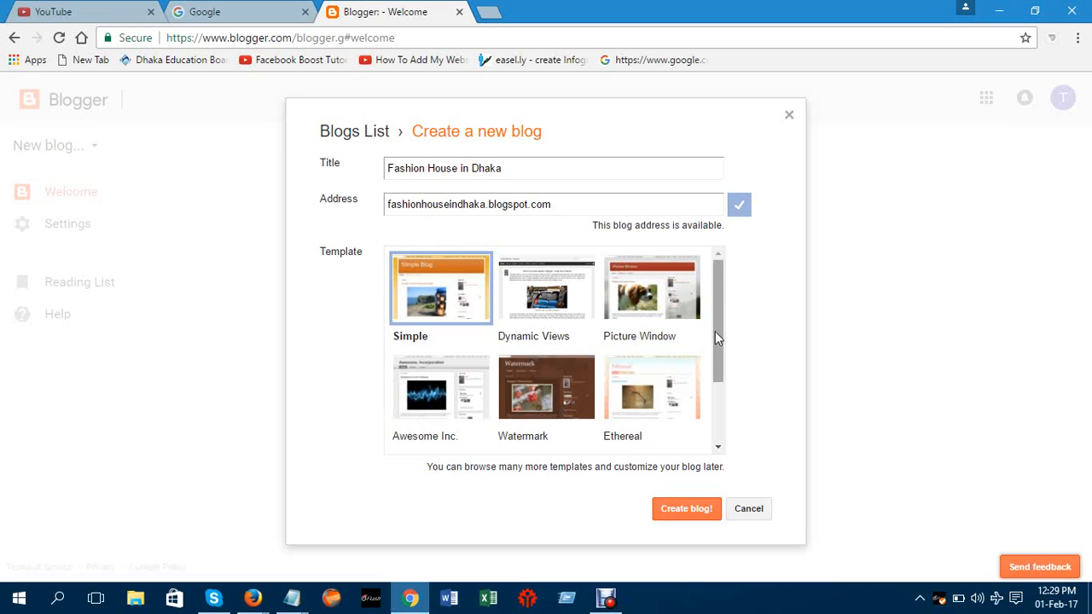
mouse_move(715, 331)
left_mouse_down()
mouse_move(716, 382)
mouse_move(722, 317)
left_mouse_up()
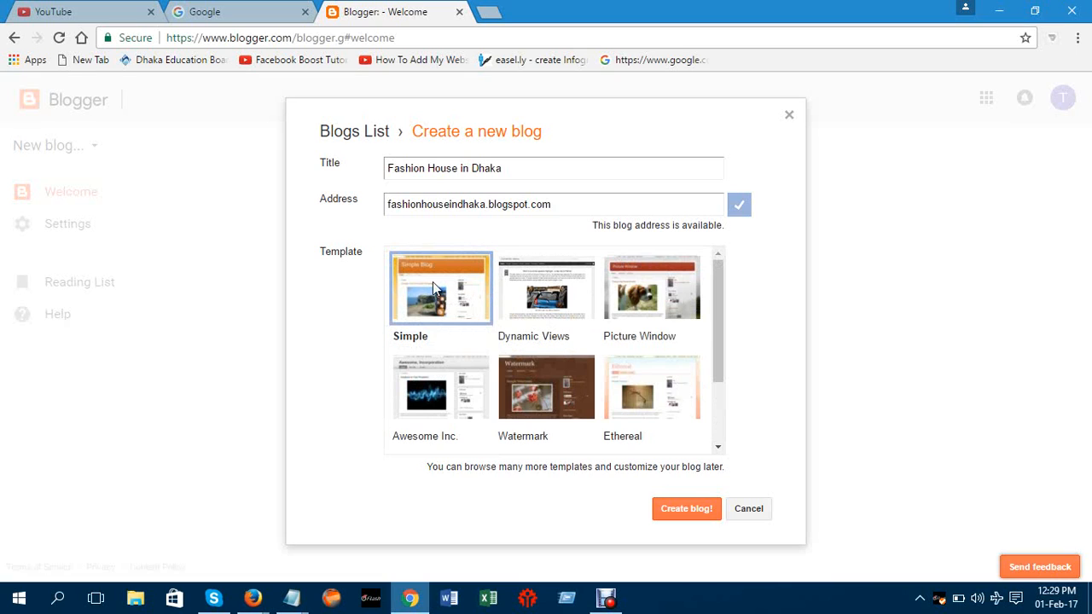
left_click(679, 513)
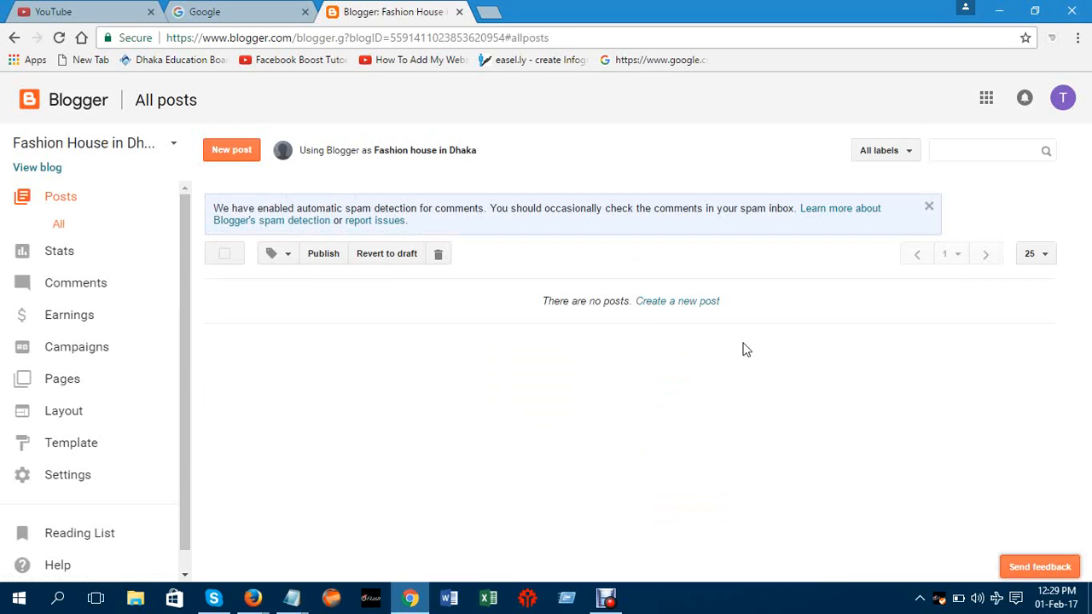
Dismiss the spam-detection notice and open the live blog, which shows 'No posts.'
left_click(930, 208)
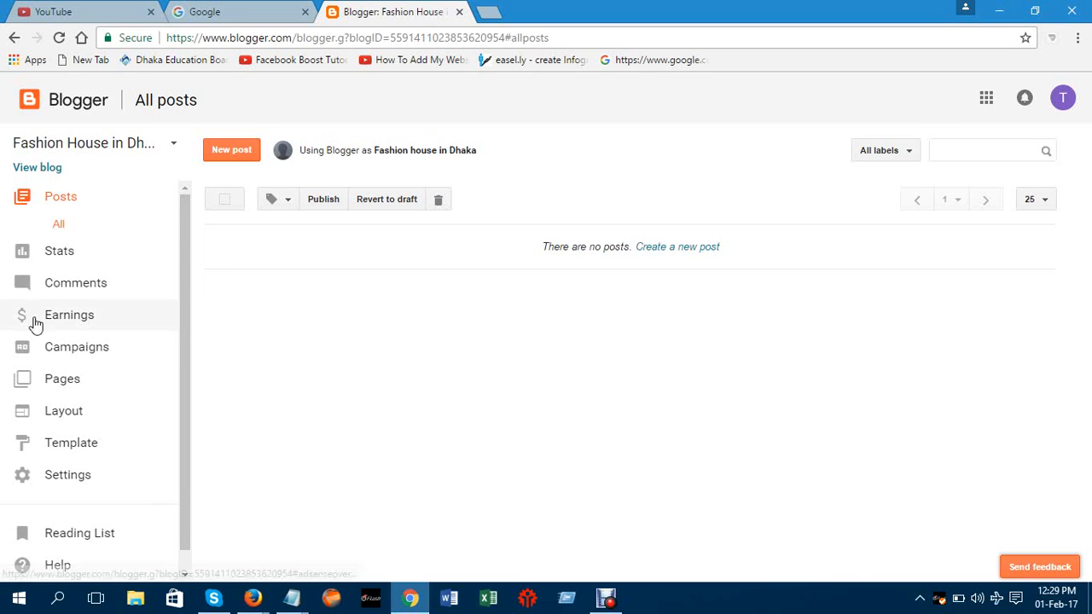
left_click(37, 174)
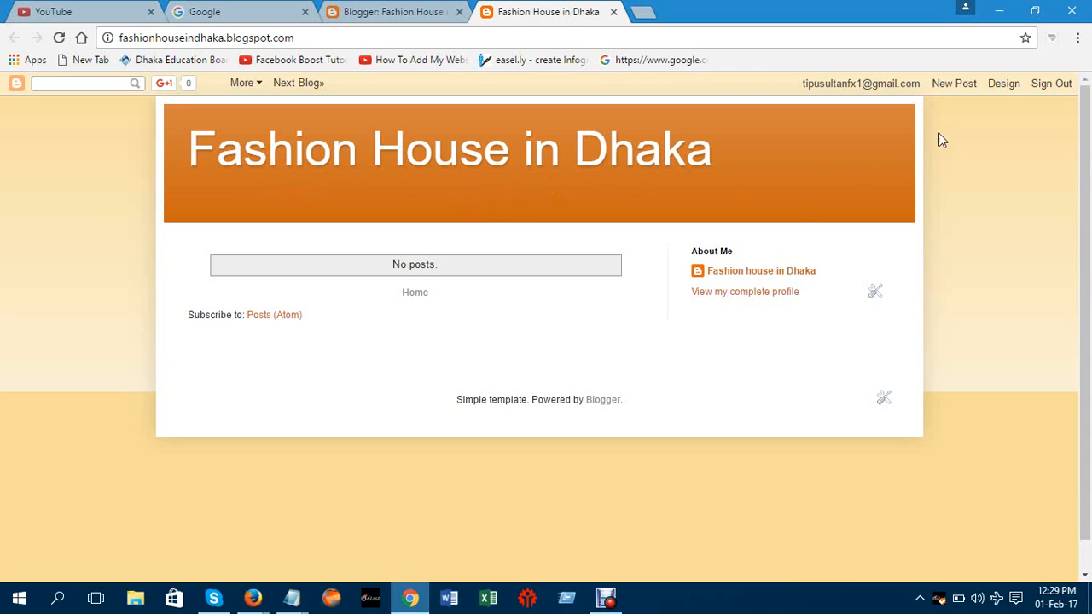
Go through Design to the Layout page listing the Favicon, Navbar and Header sections
left_click(1011, 89)
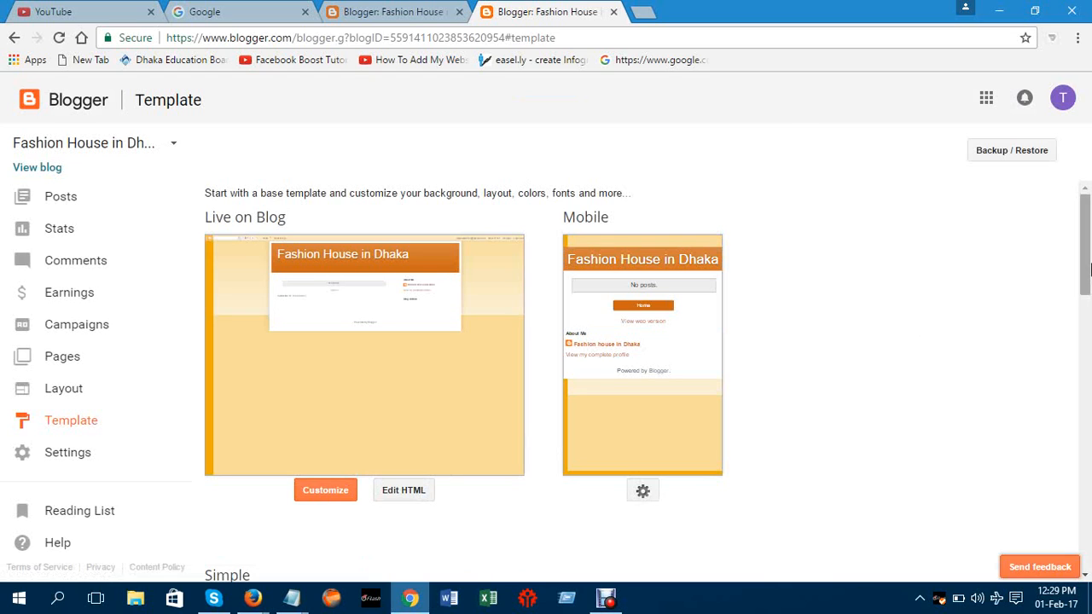
left_click_drag(1086, 258, 1086, 309)
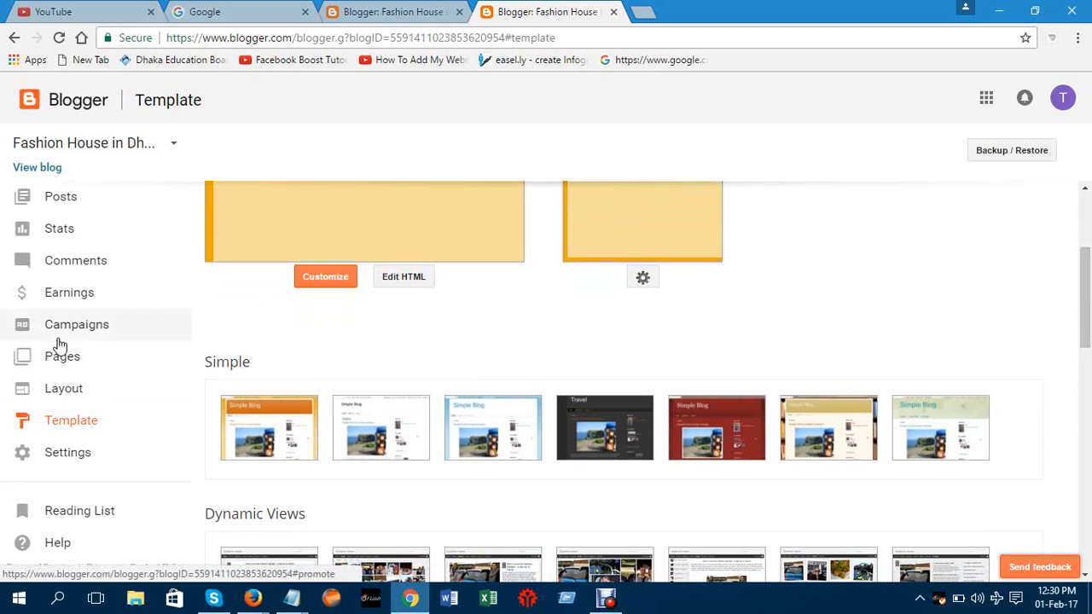
left_click(67, 391)
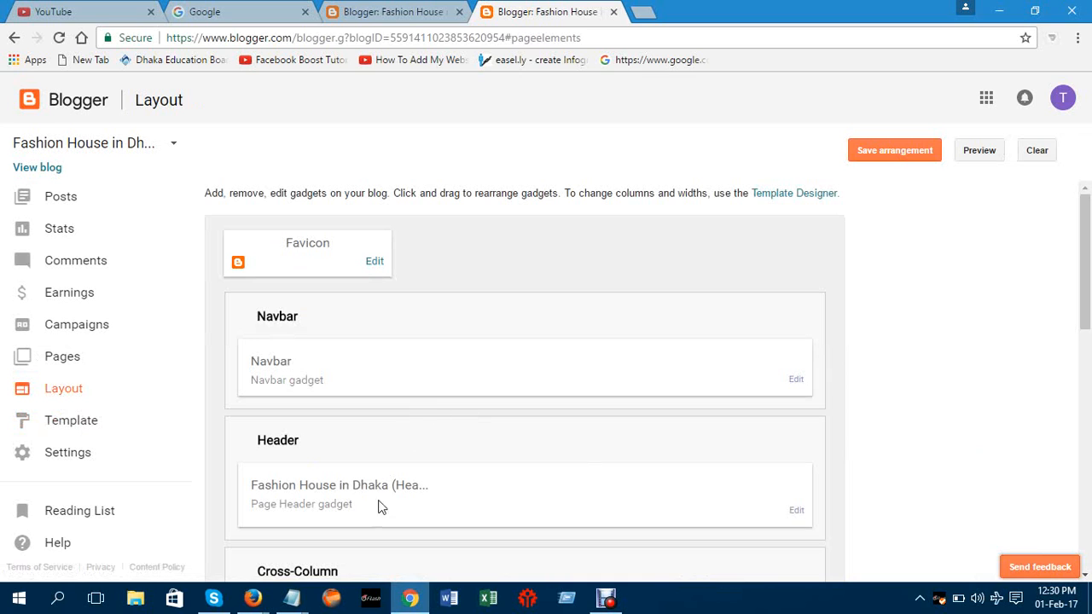
Open the Header gadget's settings at Blog Description, then start a new blank tab
left_click(798, 512)
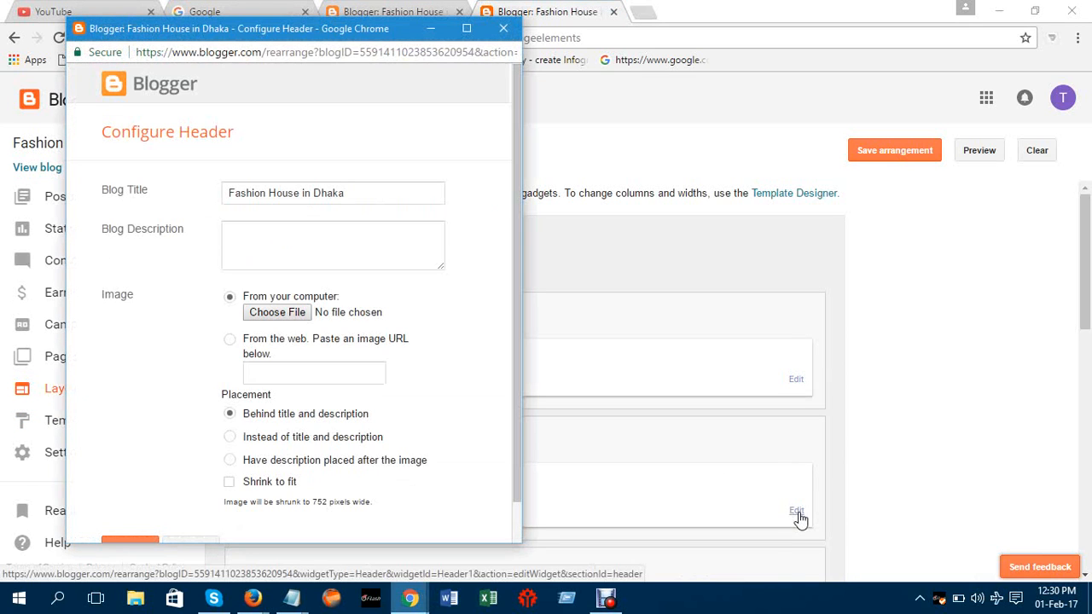
left_click(284, 249)
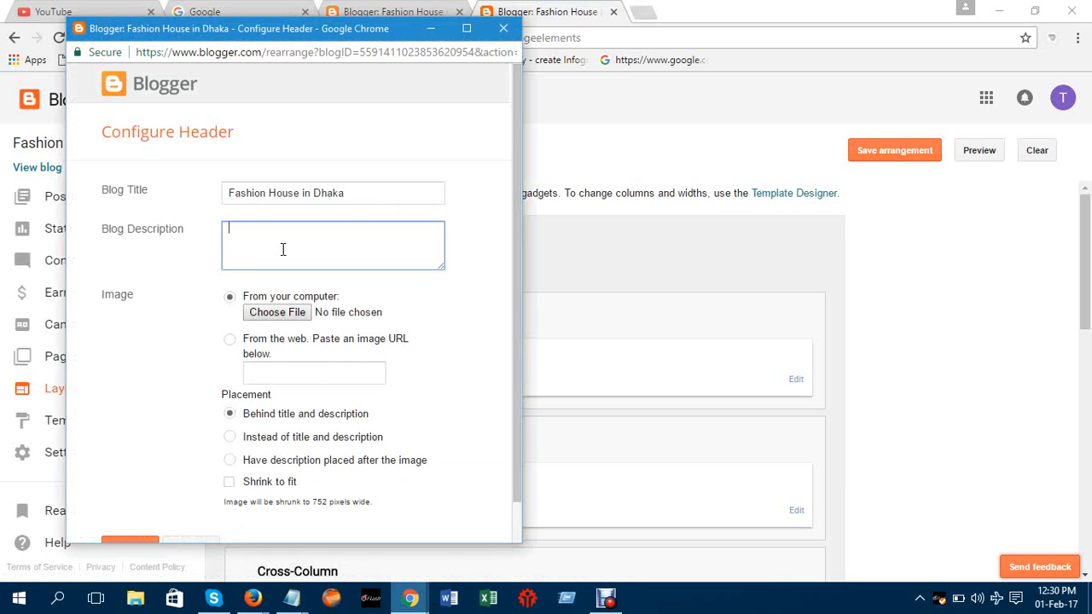
key("ctrl+t")
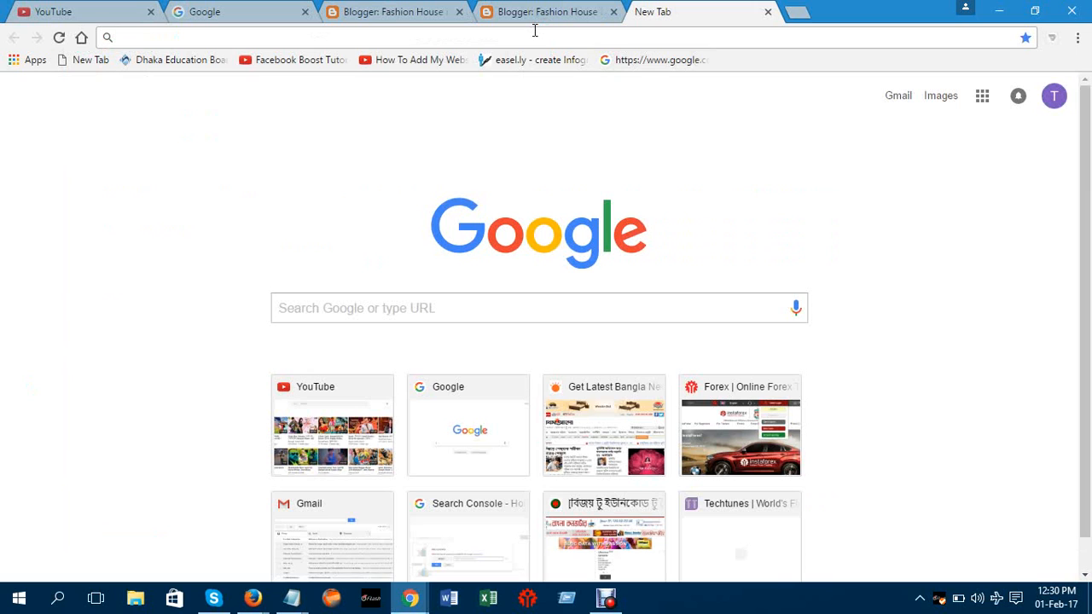
Go to banglaconverter.com and scroll down to its Bangla typing box
type("banglaconverter.com")
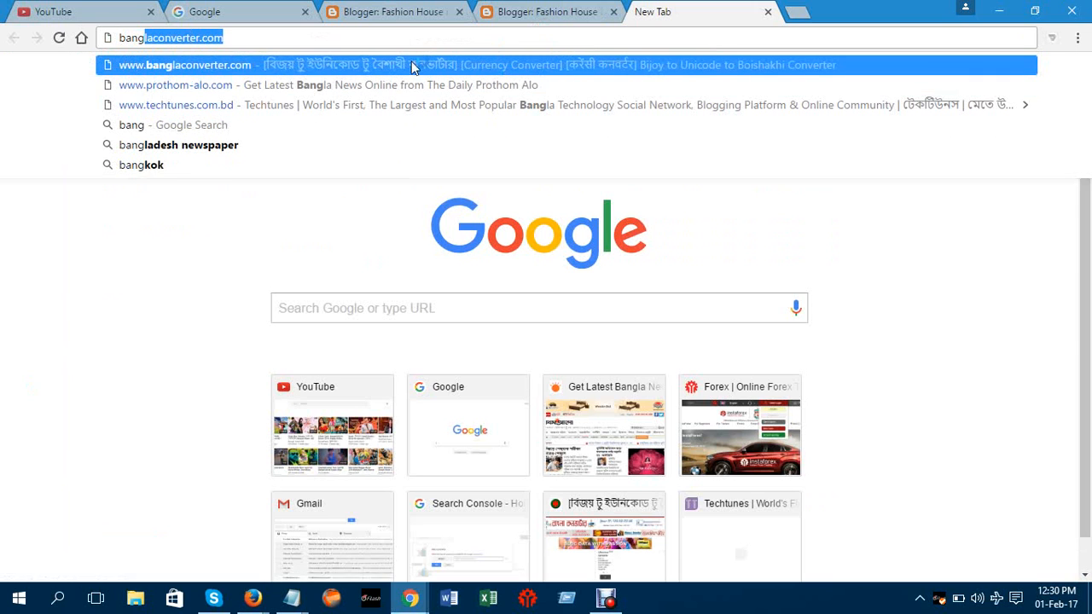
left_click(384, 69)
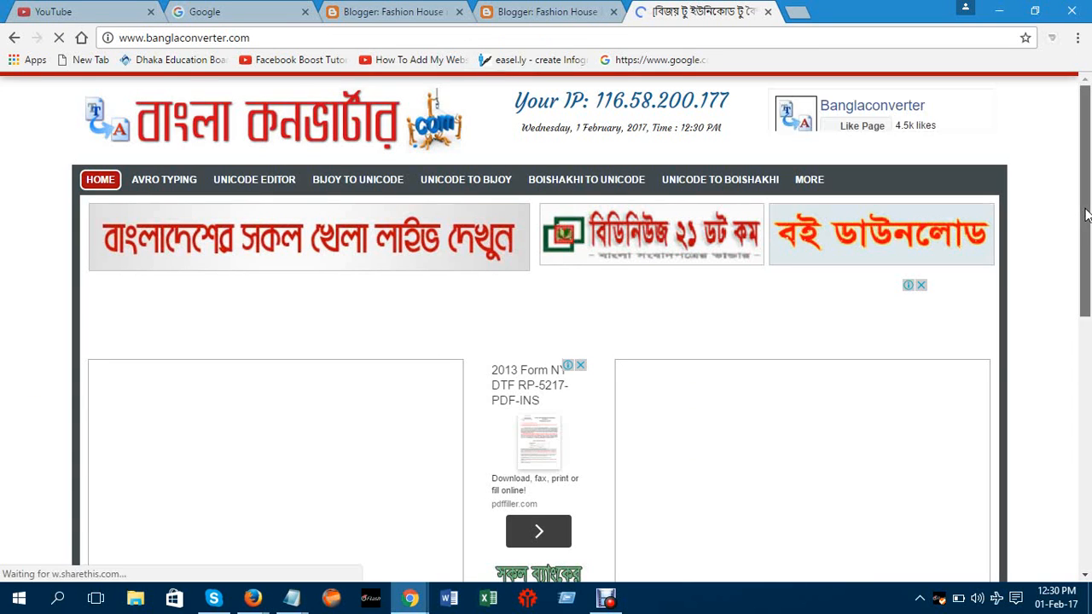
left_click_drag(1088, 213, 1090, 403)
Type 'এখানে উন্নতমানের শাড়ি' phonetically, choosing the শাড়ি spelling from the suggestions
left_click(387, 497)
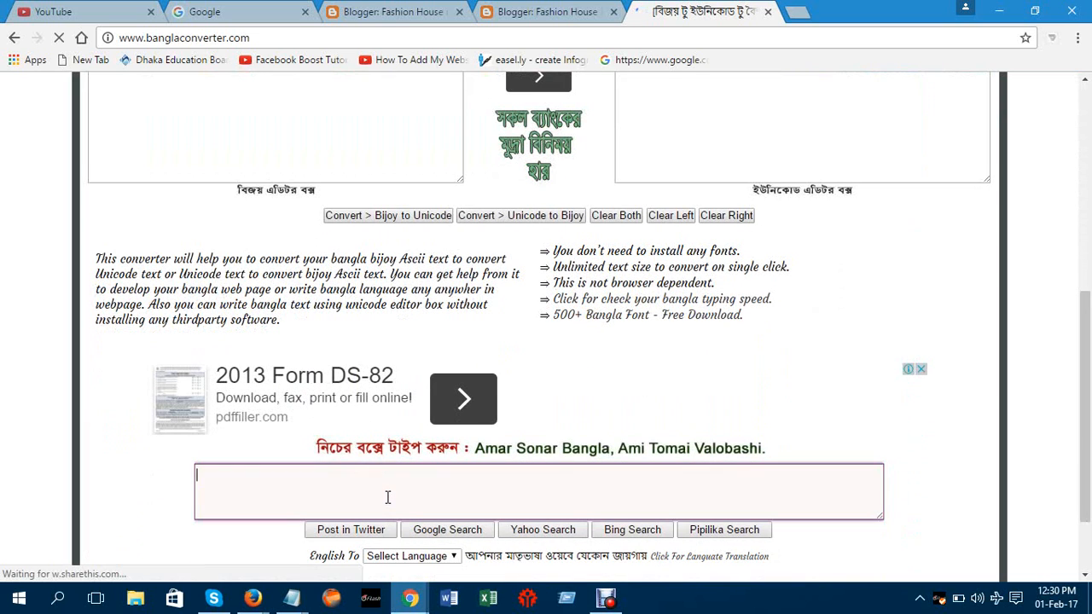
type("akhane jabo")
key("BackSpace")
key("BackSpace")
key("BackSpace")
type("unnotomaner")
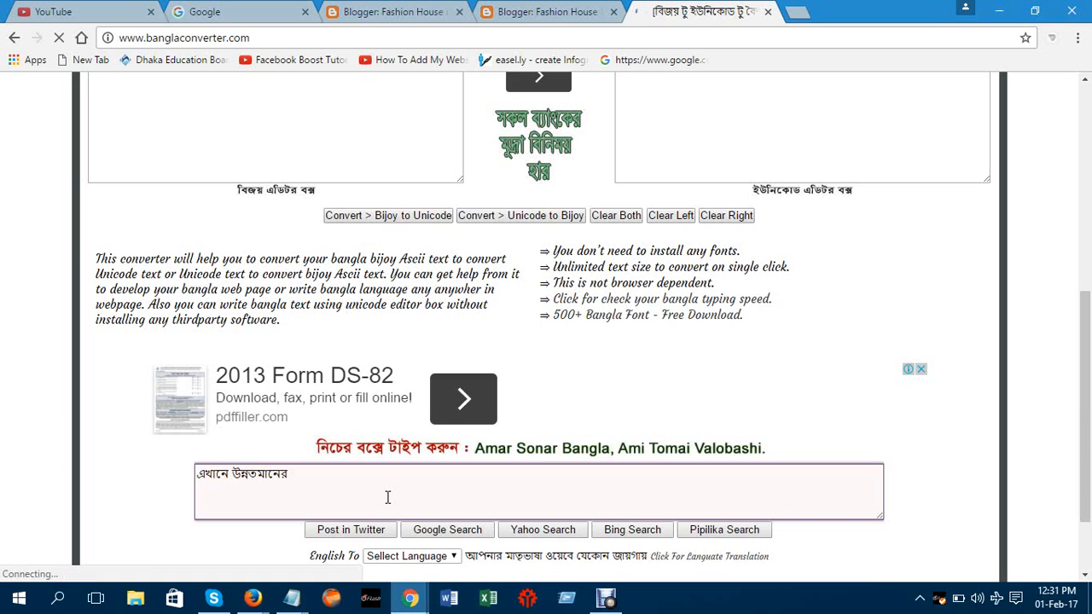
type("sari")
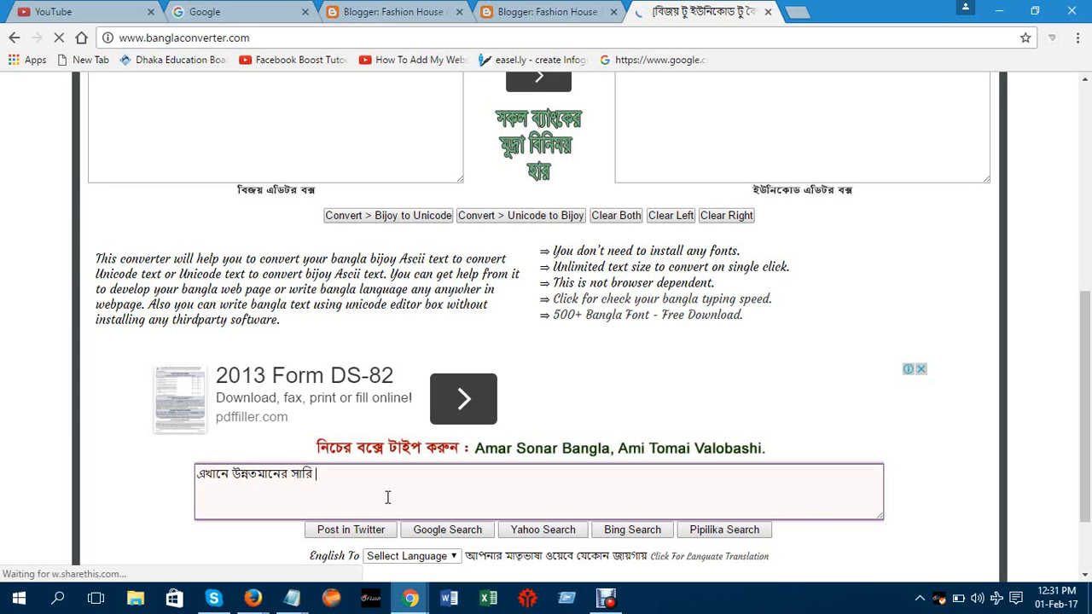
key("BackSpace")
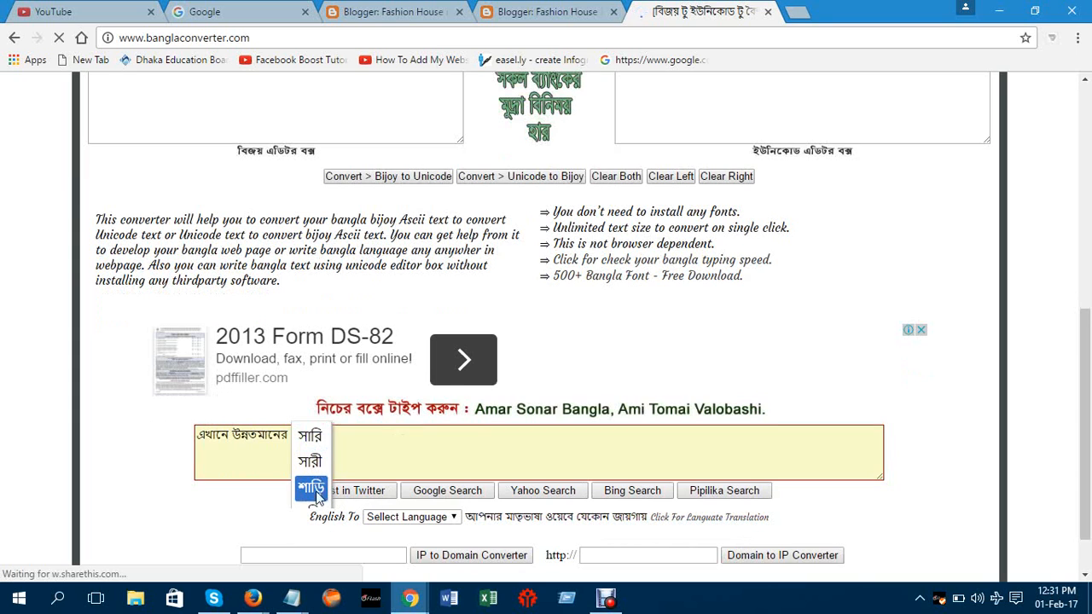
left_click(313, 489)
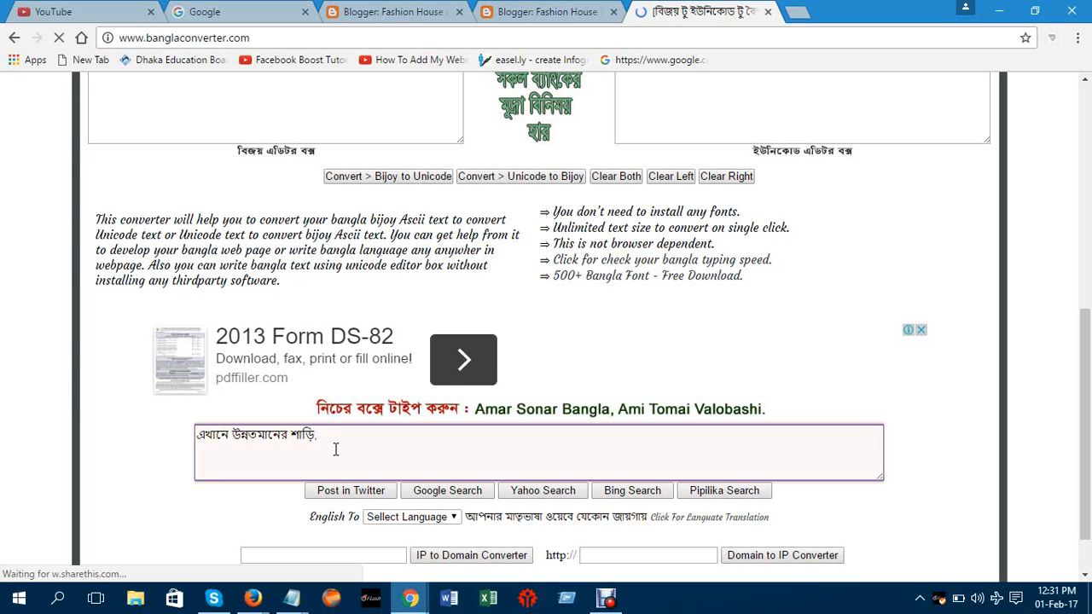
Extend the sentence with ',গামছা,থ্রীপিস পাওয়া যায়', picking the suggested spellings
type(",gamcha")
key("Return")
key("BackSpace")
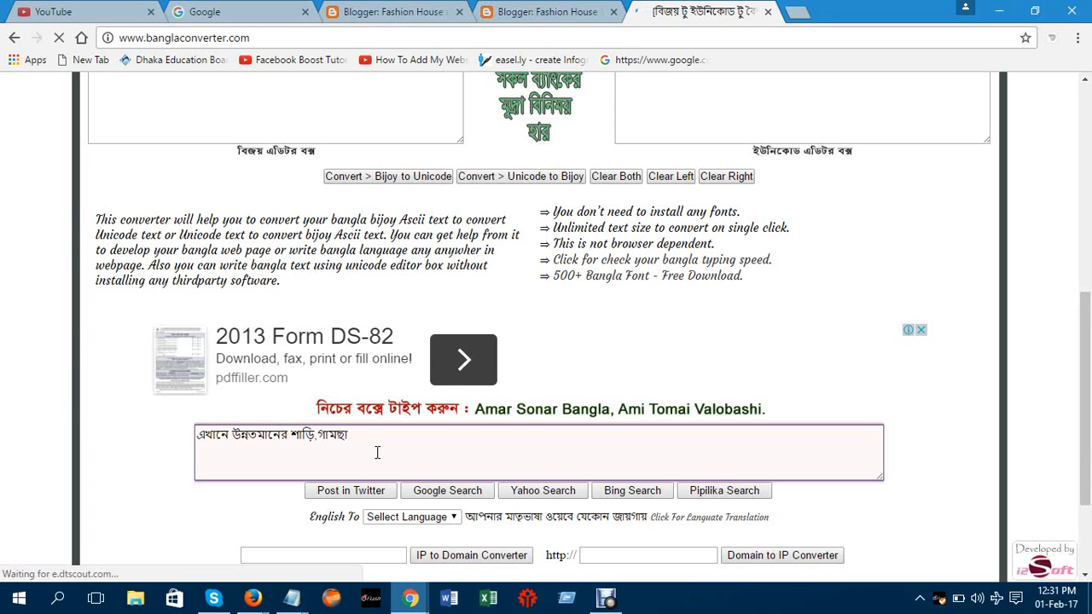
type(",t")
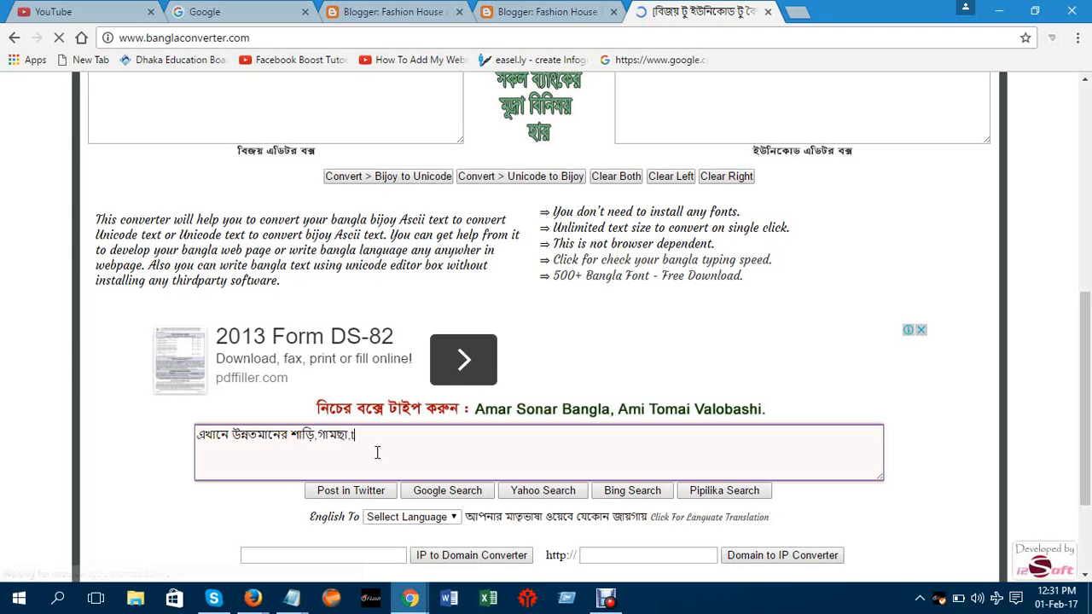
type("hreep")
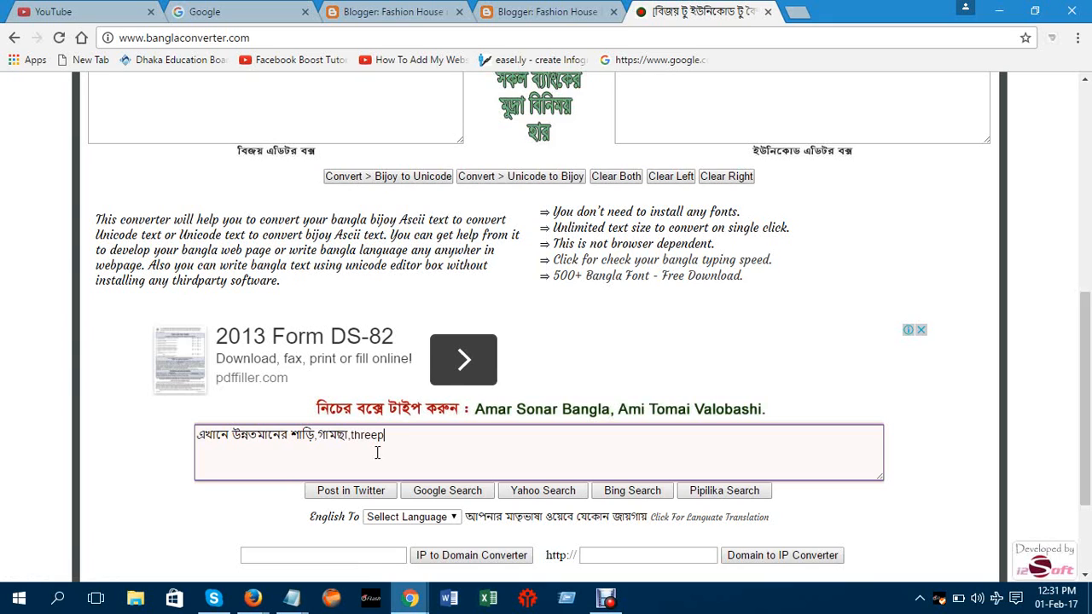
type("ece")
key("BackSpace")
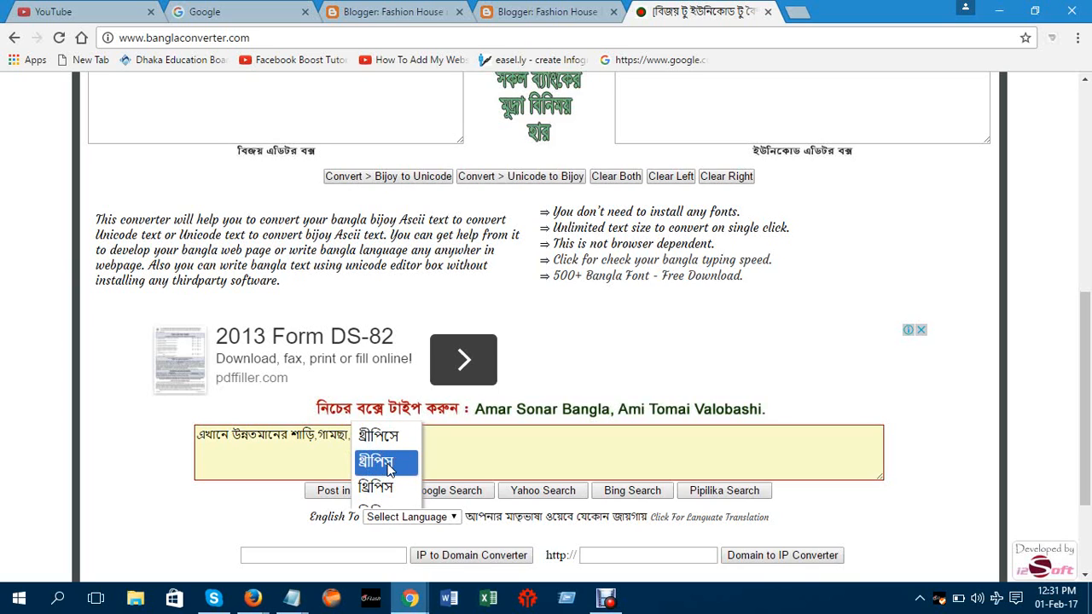
left_click(386, 463)
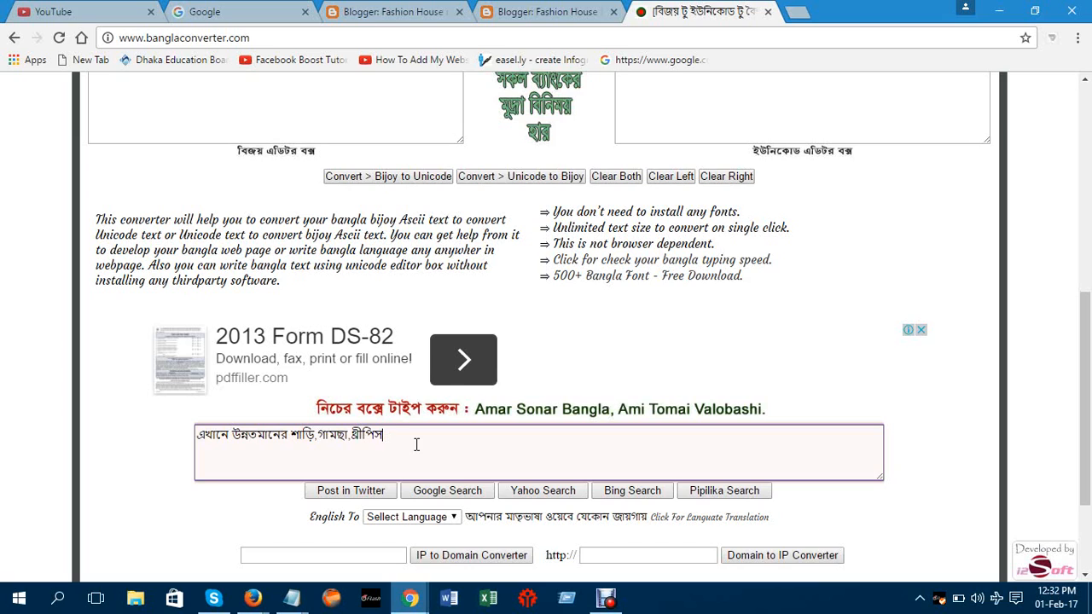
type("pawa zay")
Copy the whole Bangla sentence and return to the Blogger Layout tab
left_click_drag(460, 436, 197, 435)
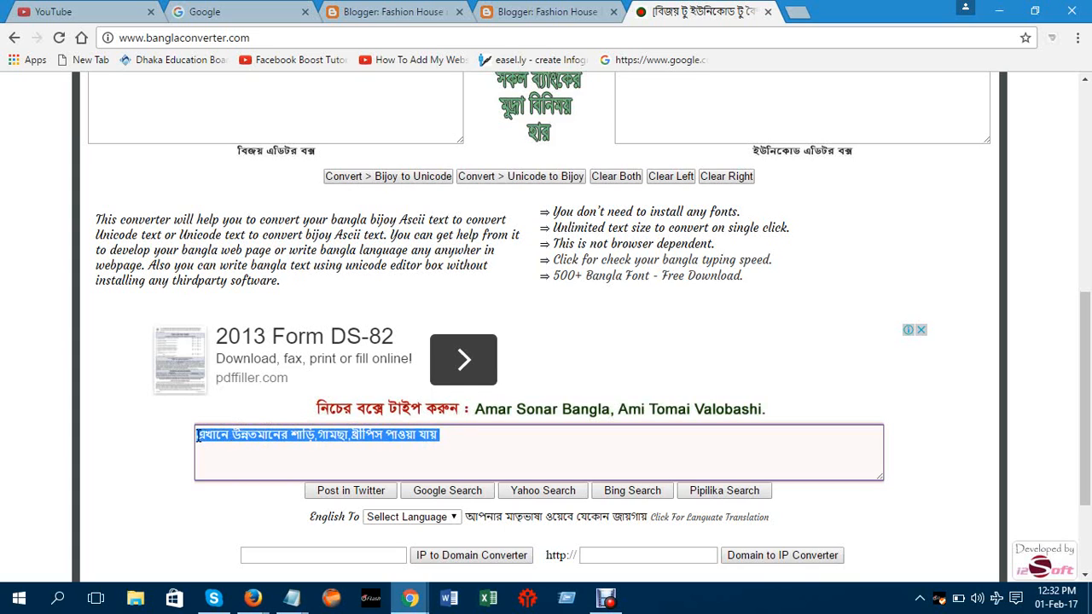
right_click(270, 436)
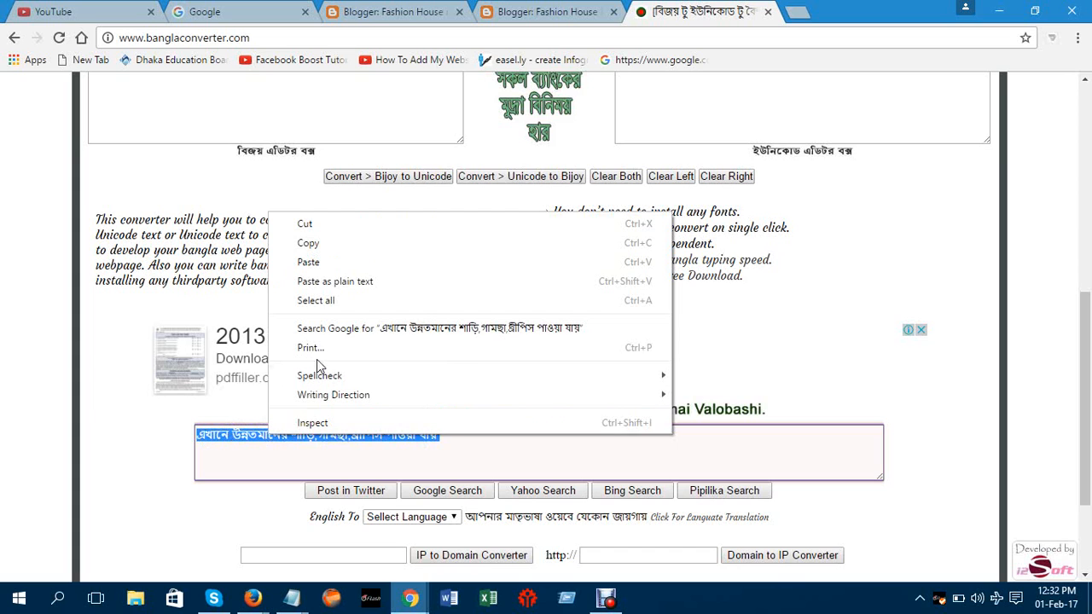
left_click(309, 243)
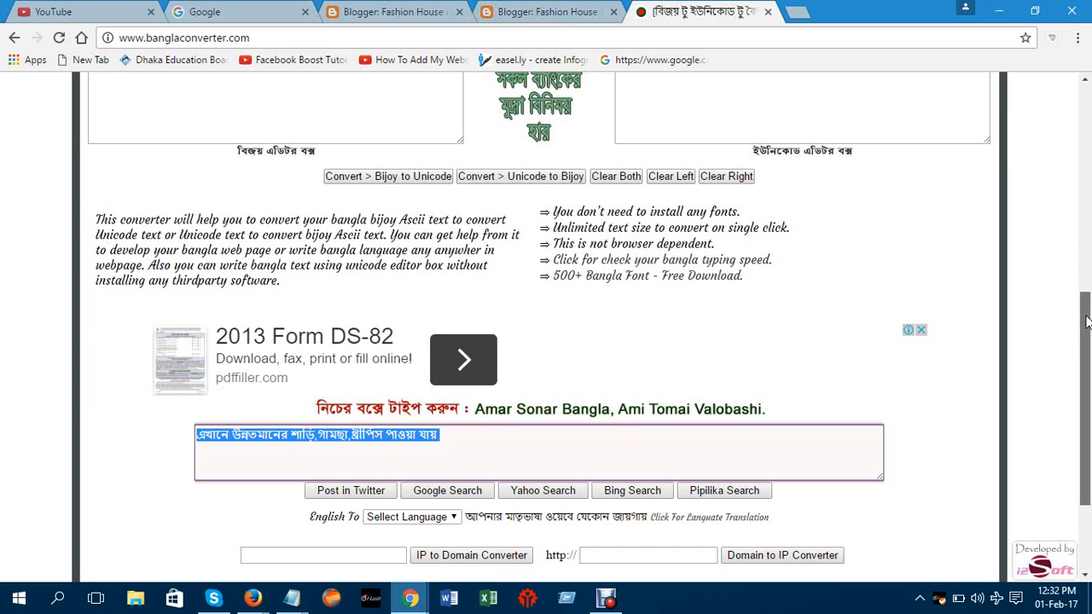
left_click_drag(1086, 319, 824, 39)
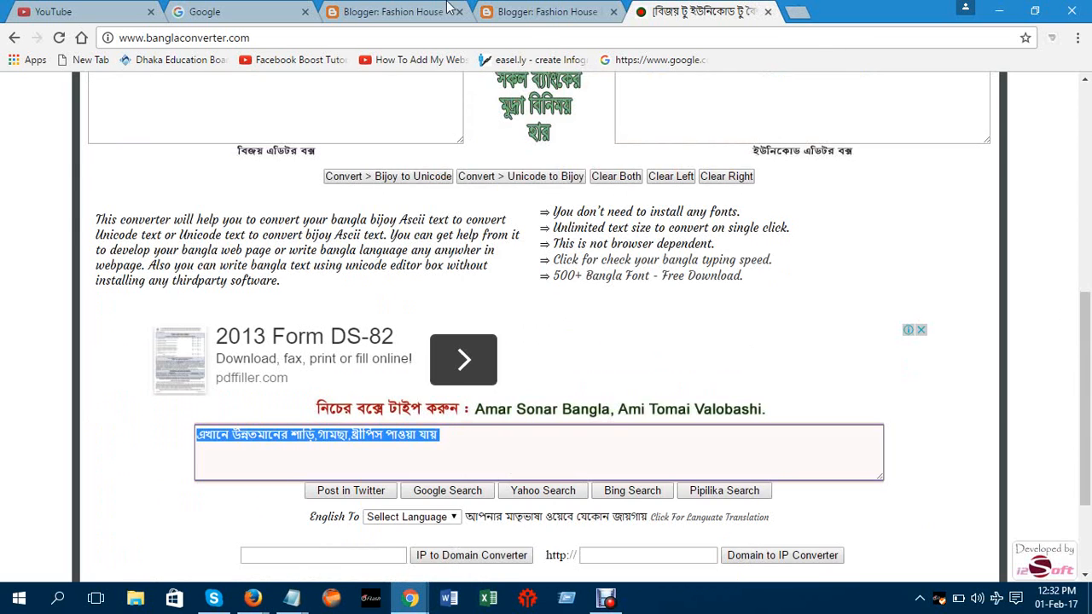
left_click(536, 18)
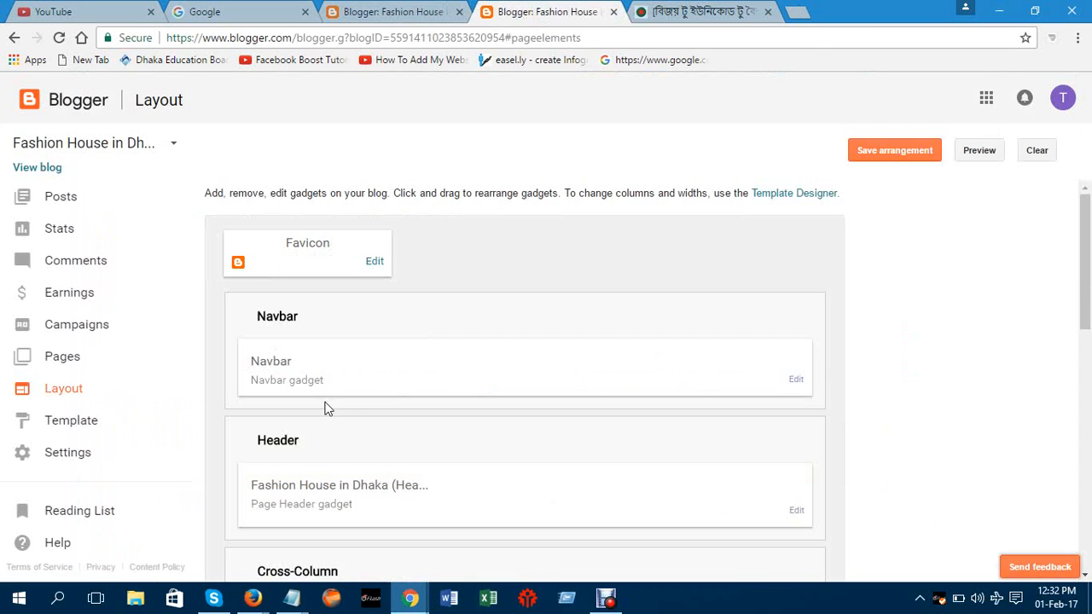
Back on the Layout tab, open Configure Header for Fashion House in Dhaka
left_click(404, 7)
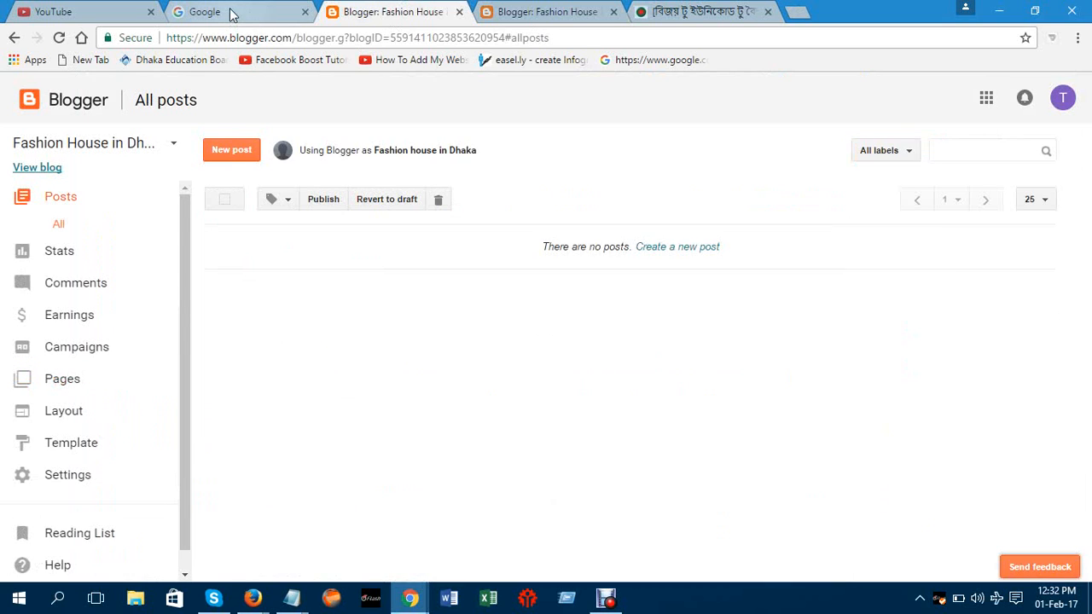
left_click(578, 11)
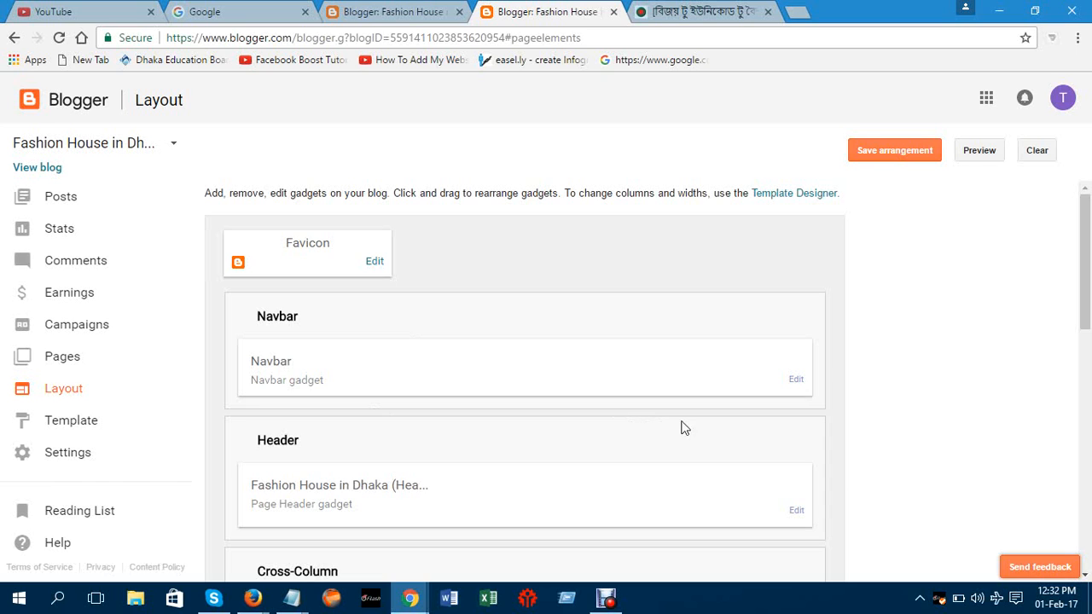
left_click(799, 512)
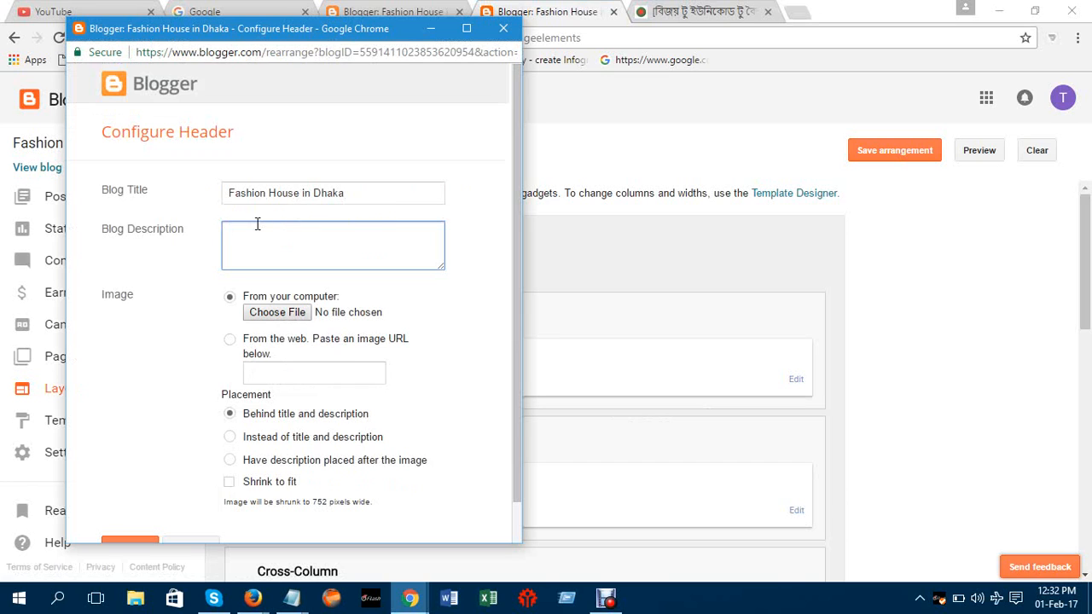
Paste the Bangla sentence into Blog Description, followed by the shop's address and phone number
right_click(241, 247)
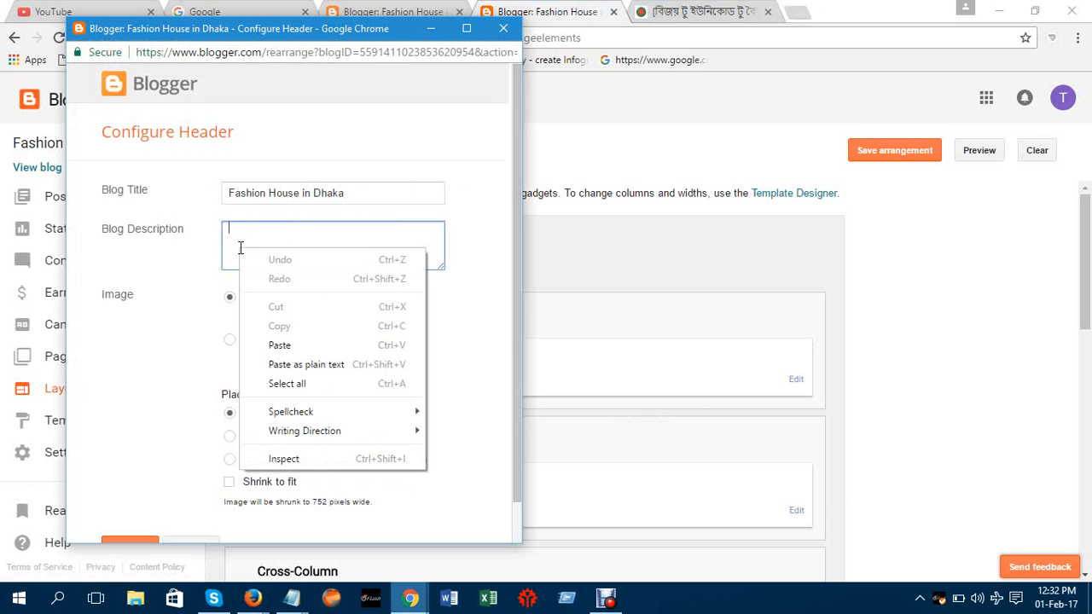
left_click(278, 344)
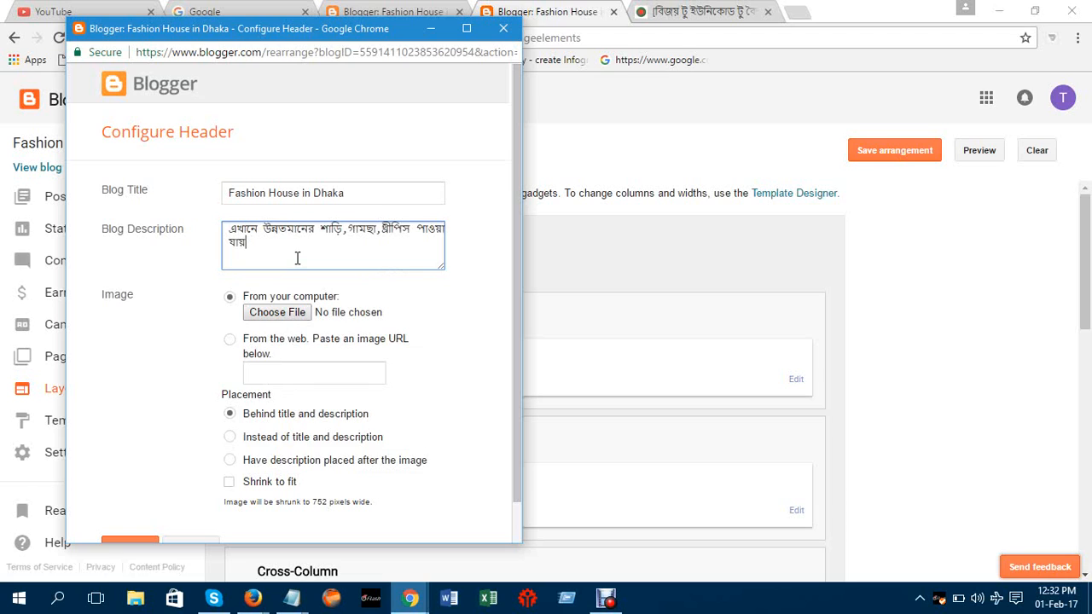
type(",")
type("Ad")
type("dress")
type(":")
type(" konapa")
type("ra")
type(",")
type("D")
type("haka")
type("Phone")
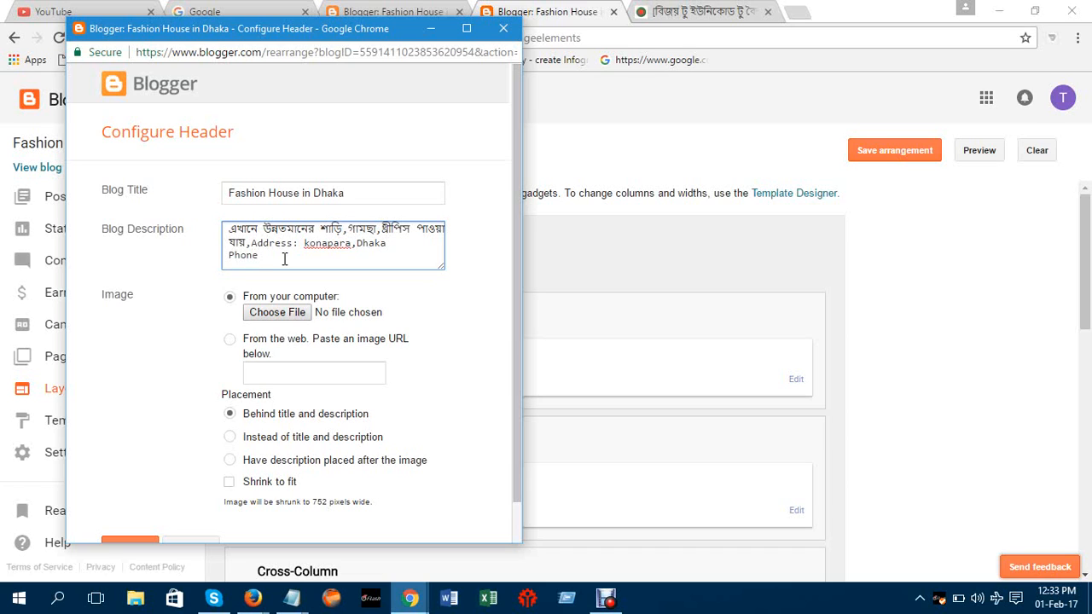
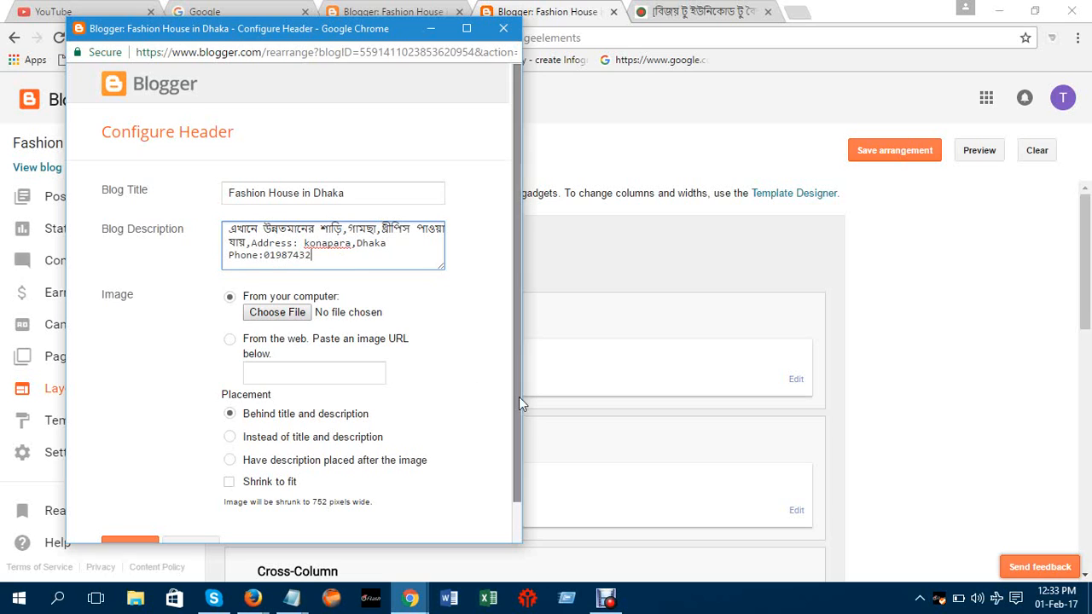
Append the remaining digits of the phone number and save the header settings
left_click_drag(461, 239, 472, 273)
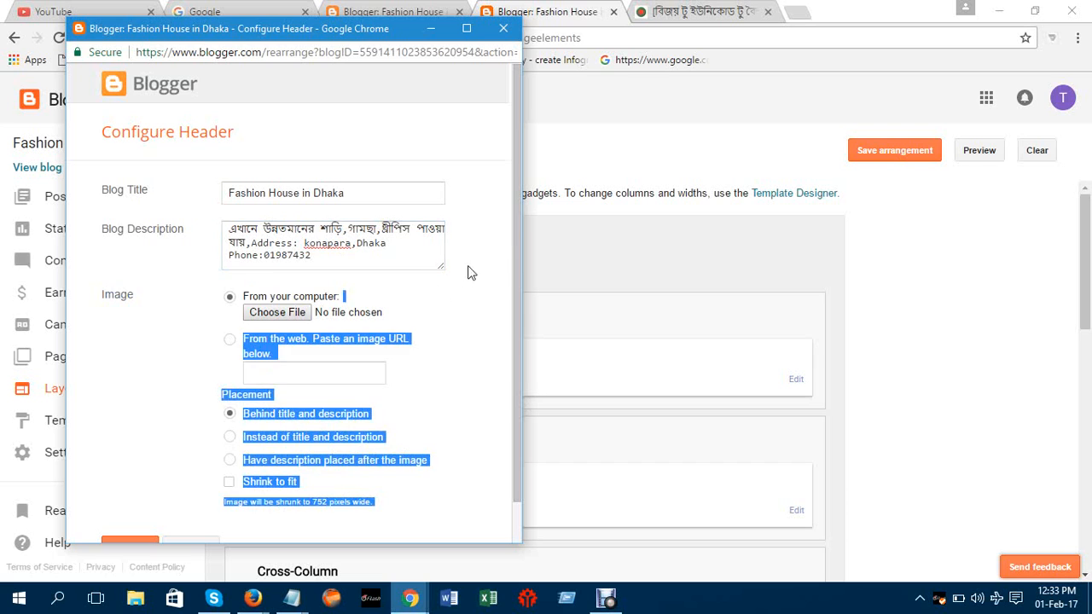
key("ctrl+a")
left_click(468, 319)
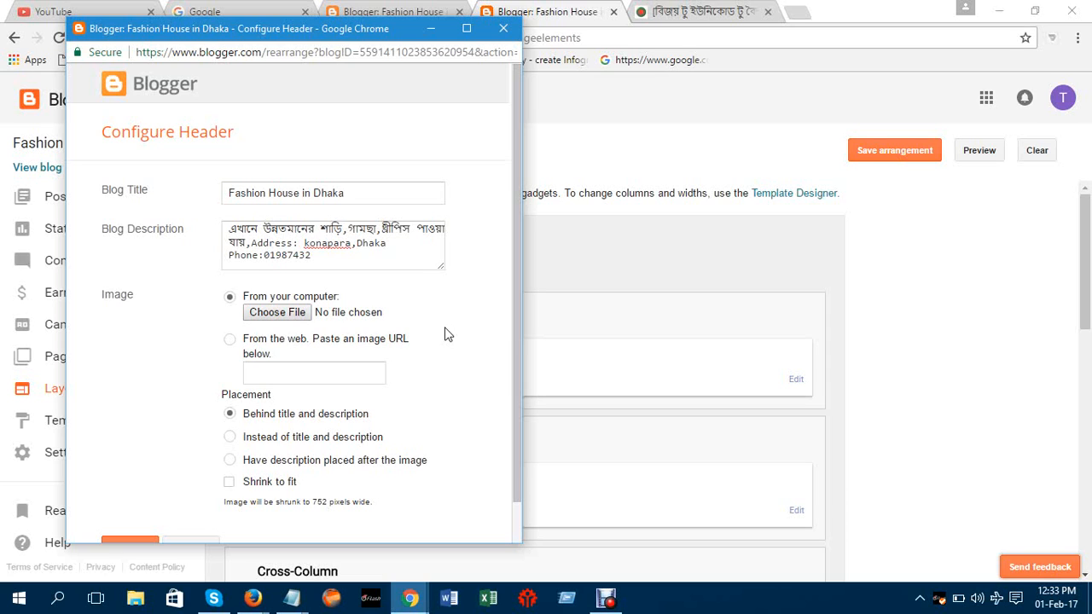
left_click(329, 265)
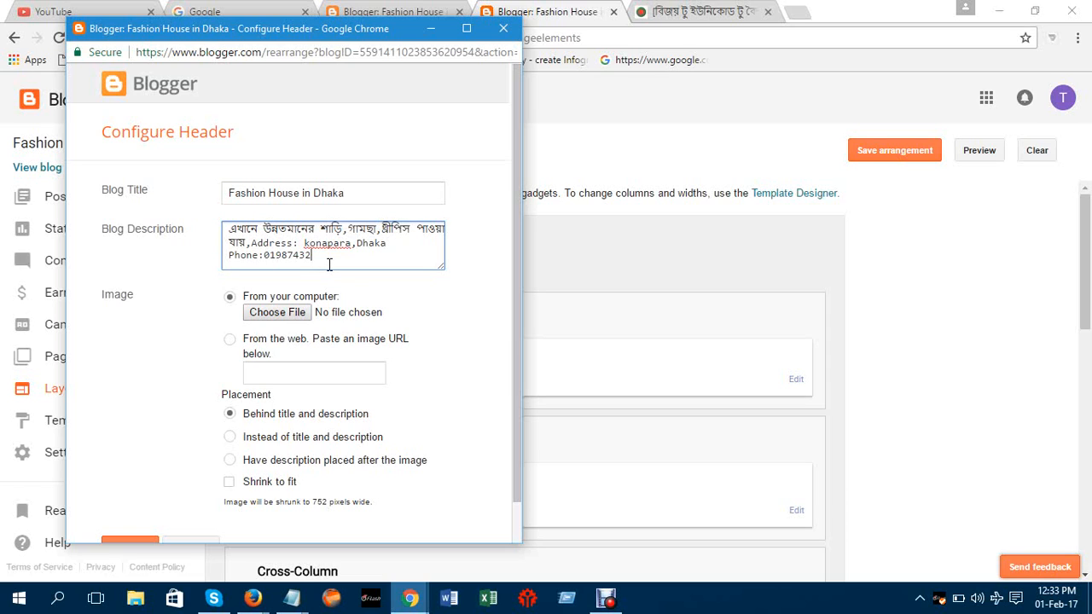
left_click(306, 373)
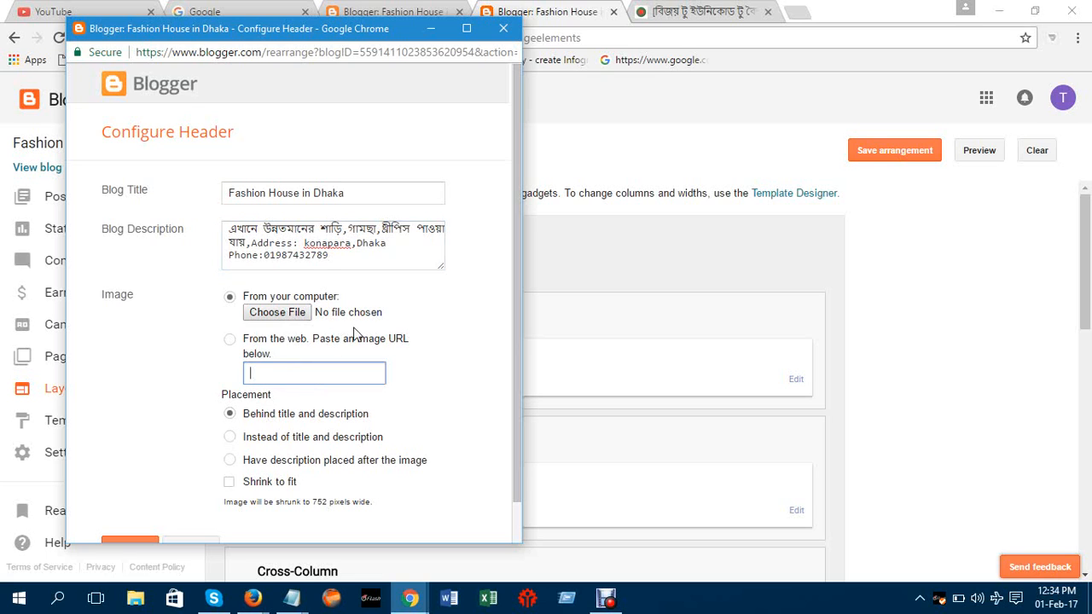
left_click(467, 28)
left_click(75, 529)
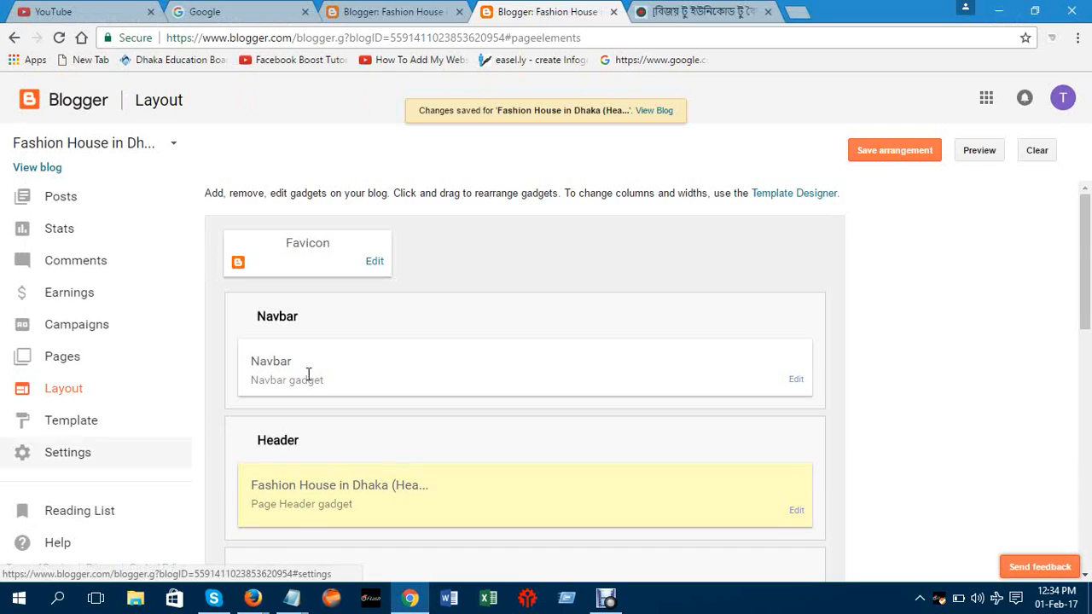
View the live blog, go to Template to see the new Bangla description, then open a blank tab
left_click(658, 115)
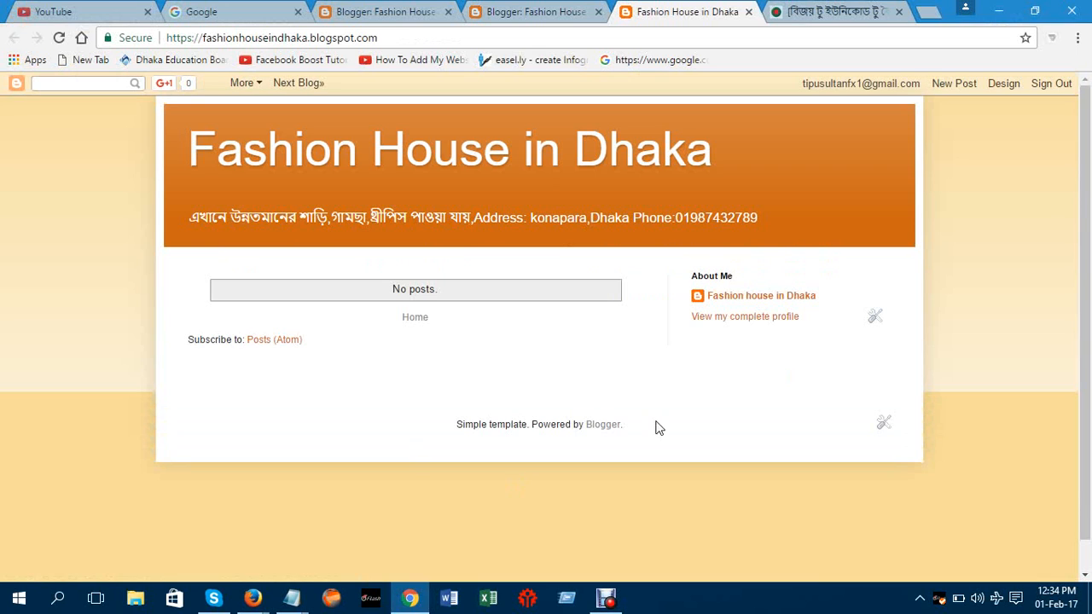
left_click(1003, 83)
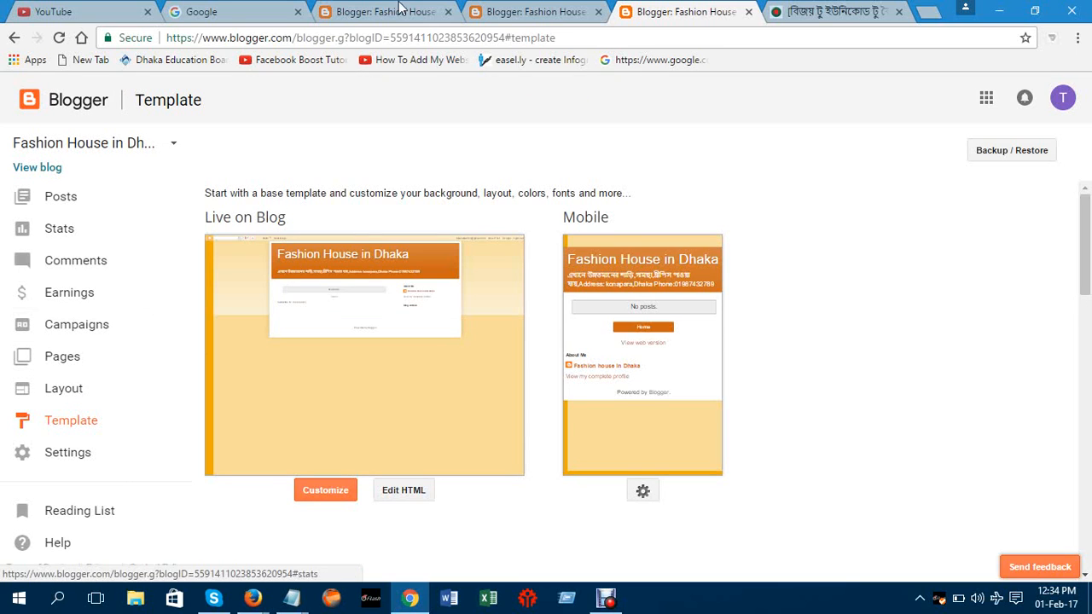
left_click(933, 17)
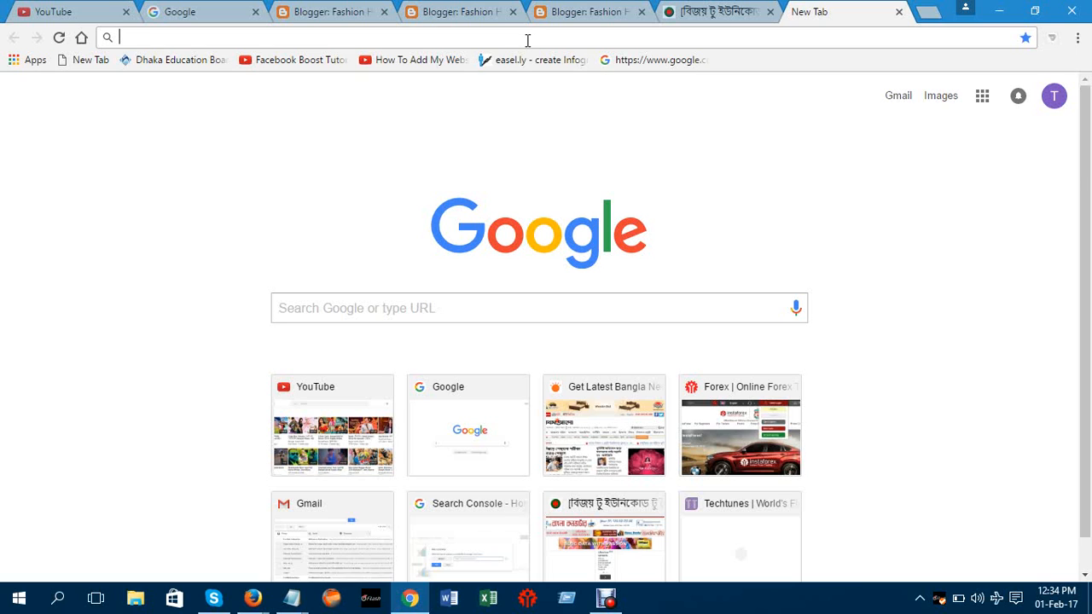
type("99")
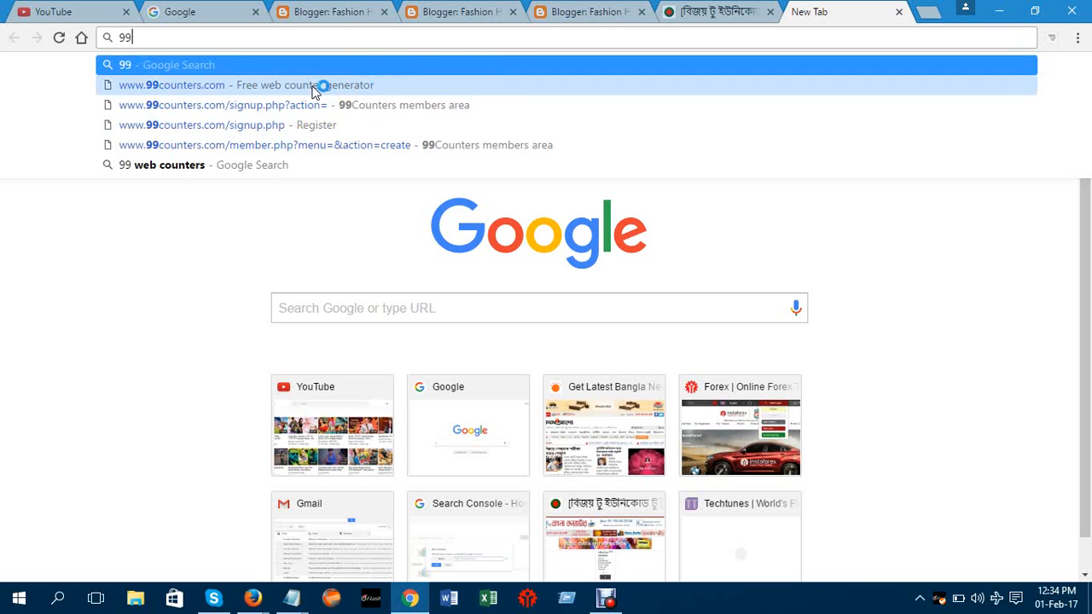
left_click(315, 85)
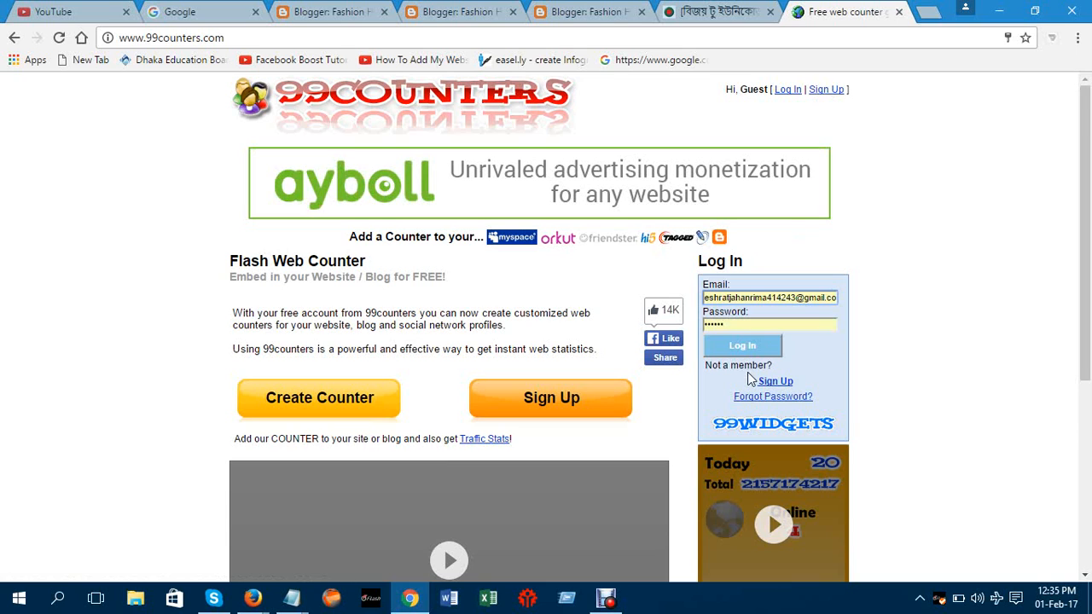
left_click(740, 346)
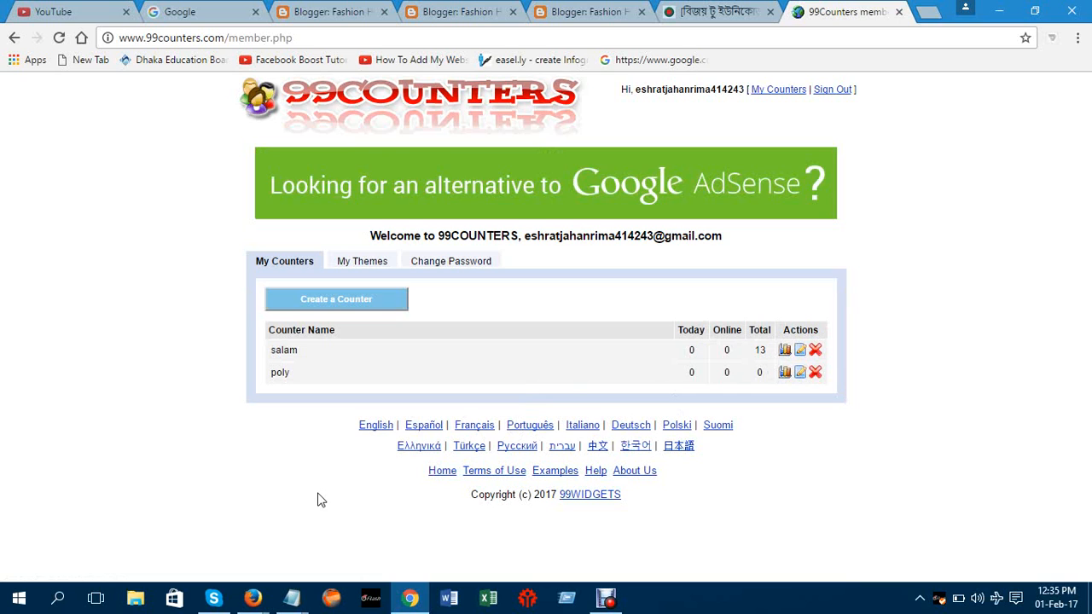
left_click(331, 306)
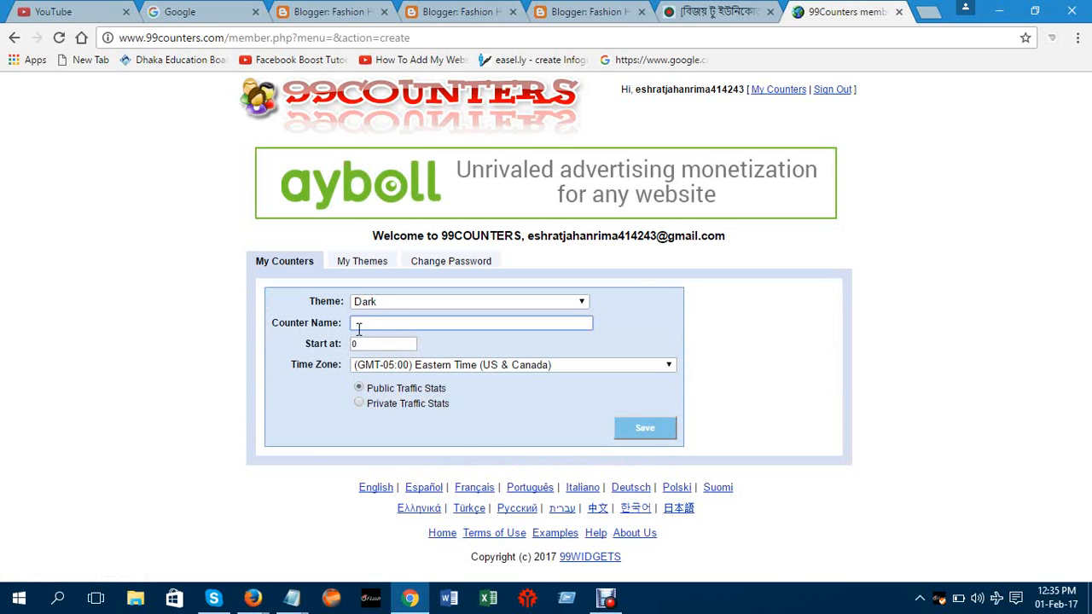
Name the new counter "salam", leaving the time zone unchanged for now
left_click(363, 324)
type("salam")
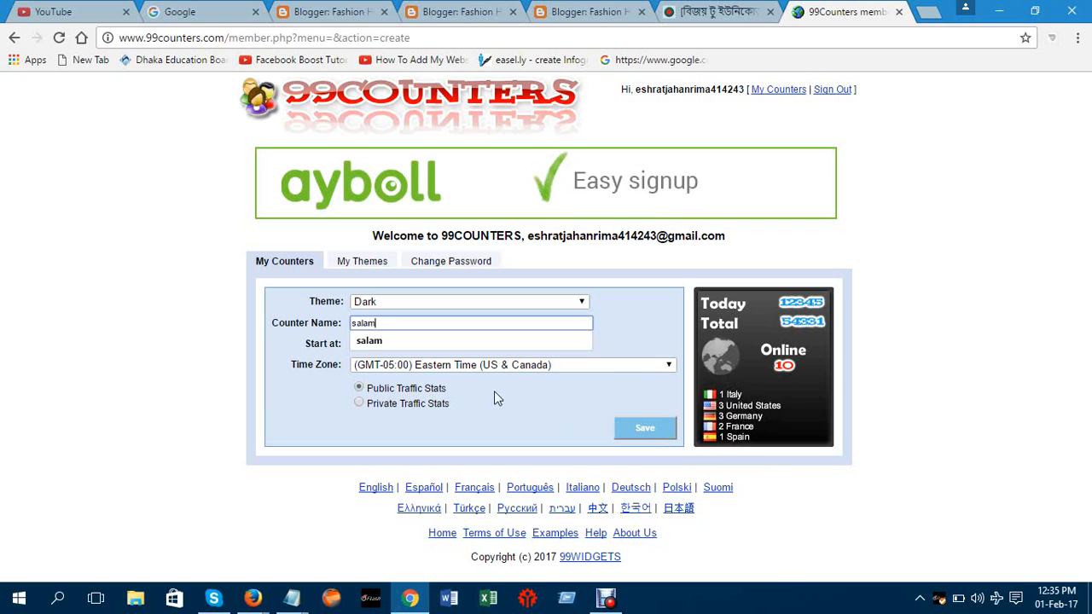
left_click(658, 365)
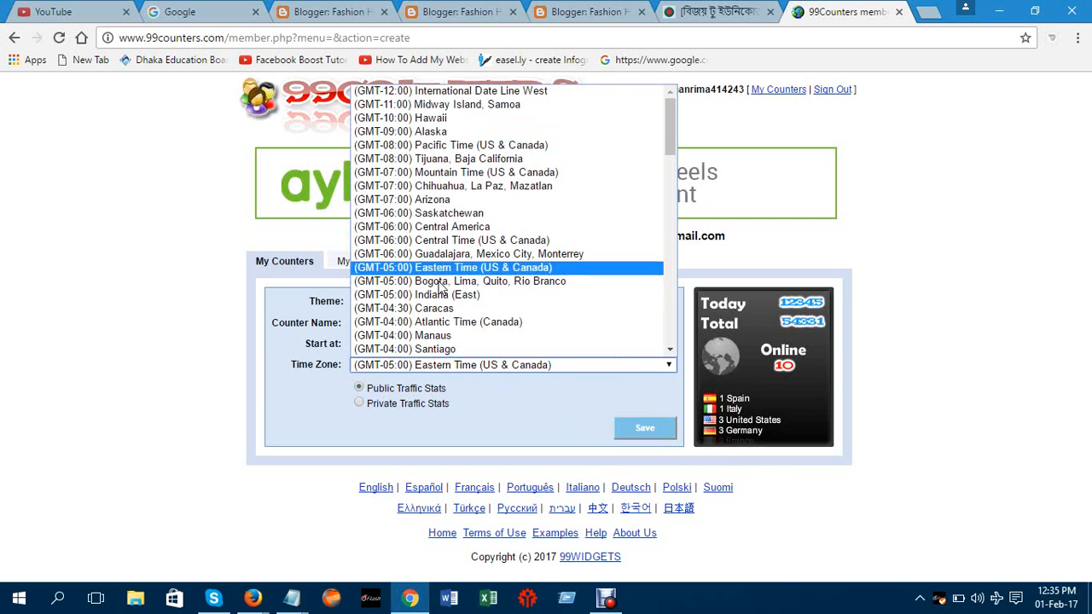
left_click(740, 107)
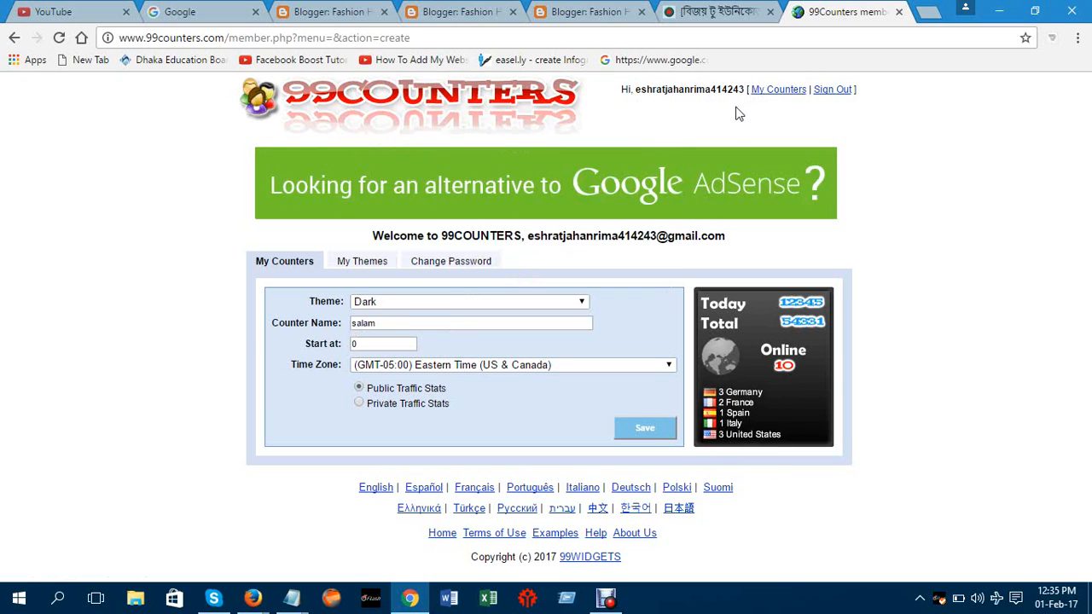
Zoom the page to 80% and pick the Green theme from the 175x200 group
left_click(548, 306)
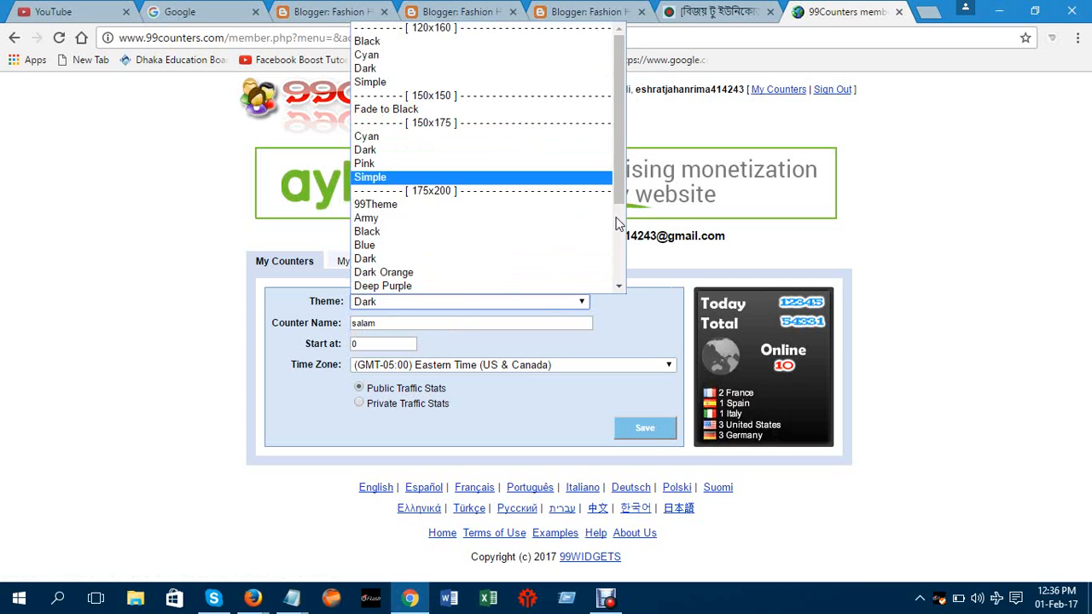
key("ctrl+minus")
key("ctrl+minus")
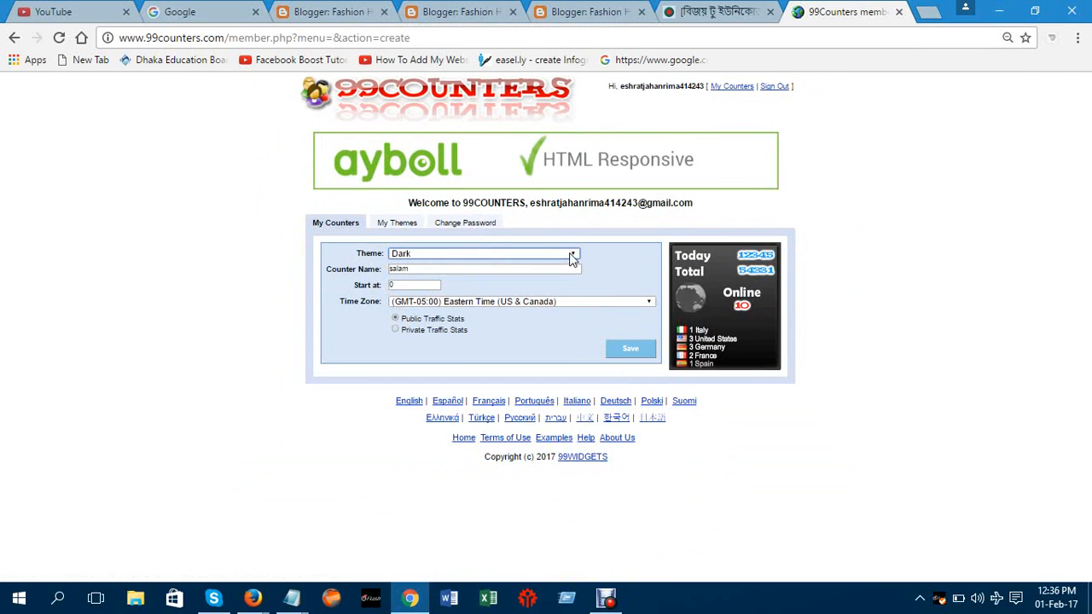
left_click(572, 255)
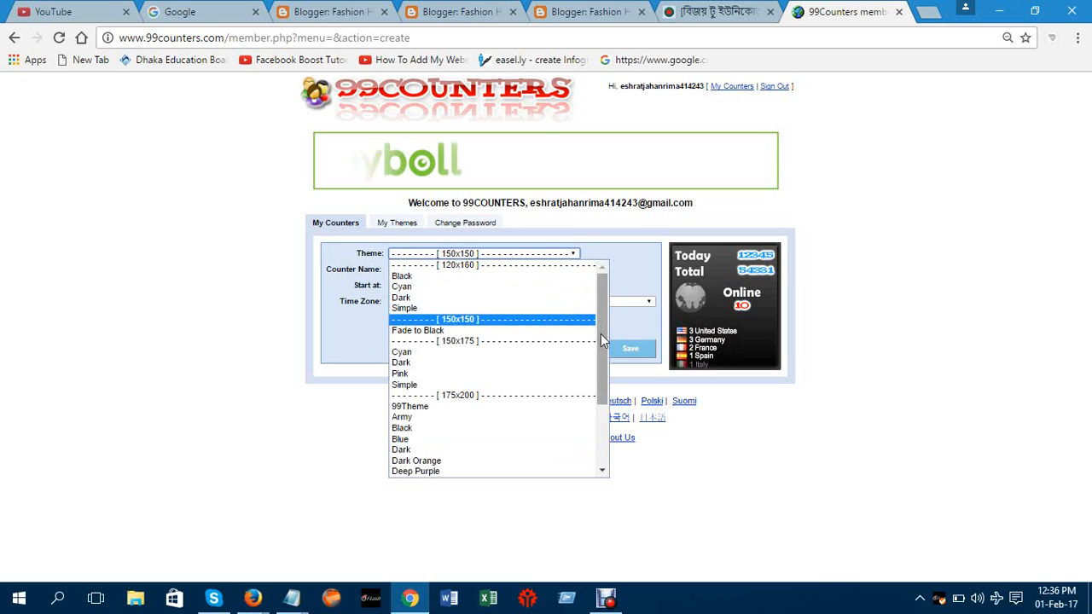
left_click_drag(601, 334, 601, 394)
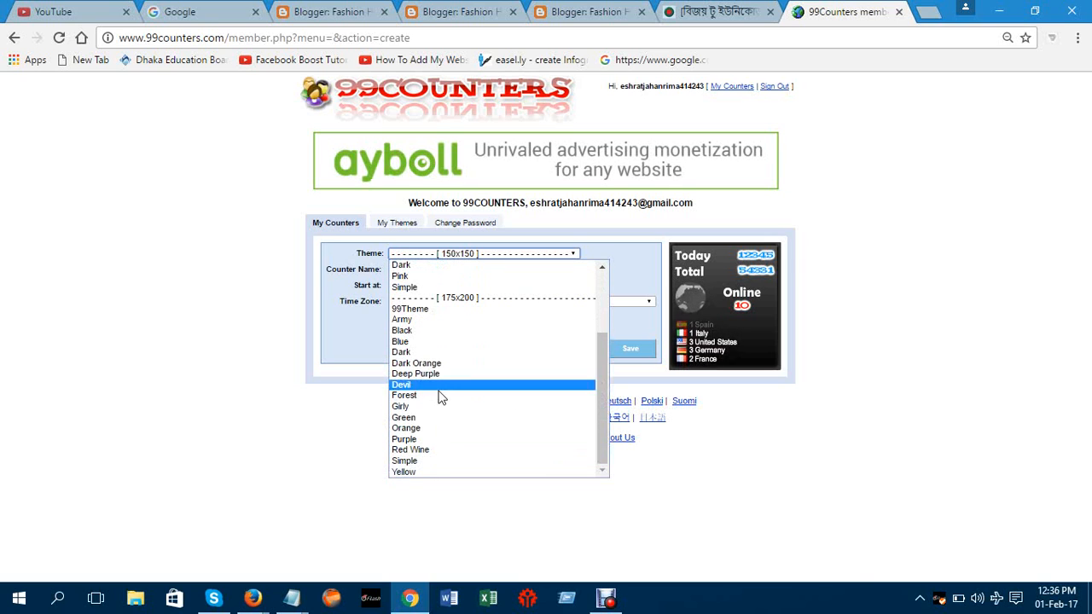
left_click(428, 418)
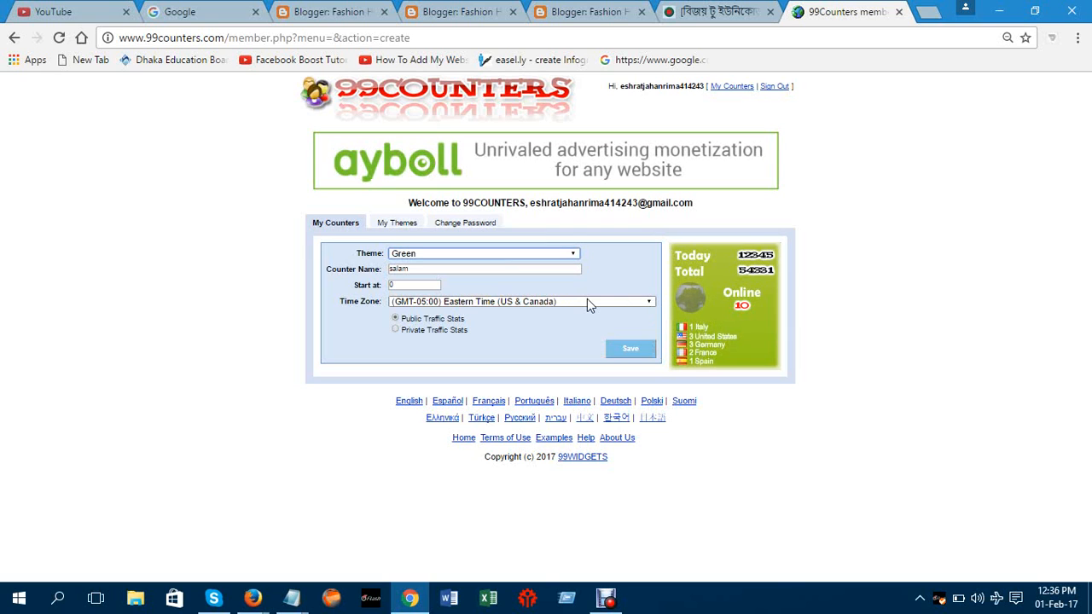
Set the counter's time zone to (GMT+06:00) Astana, Dhaka and save it
left_click(650, 302)
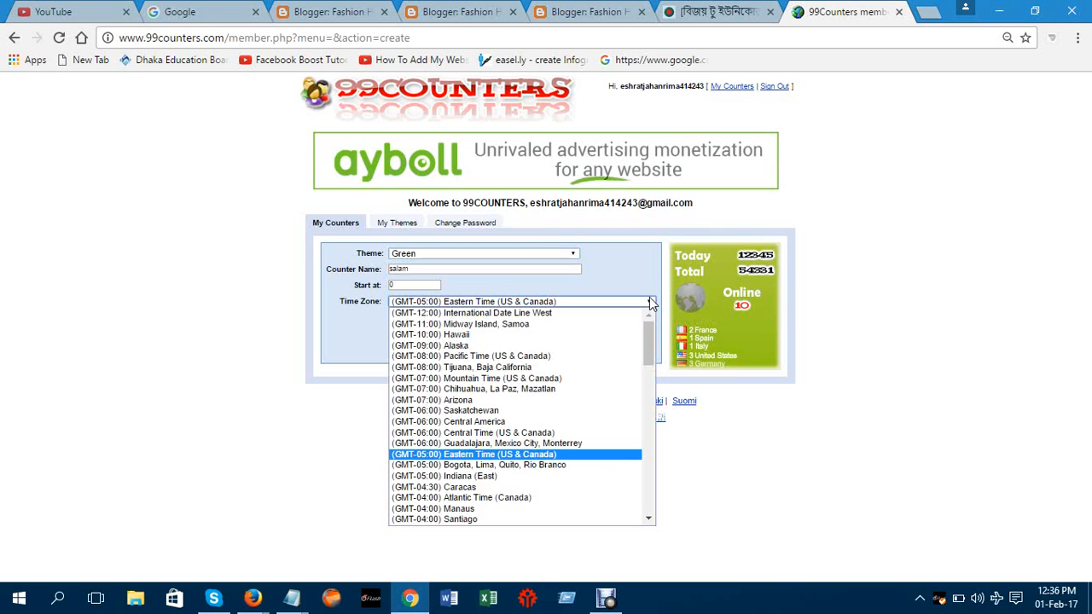
left_click(638, 356)
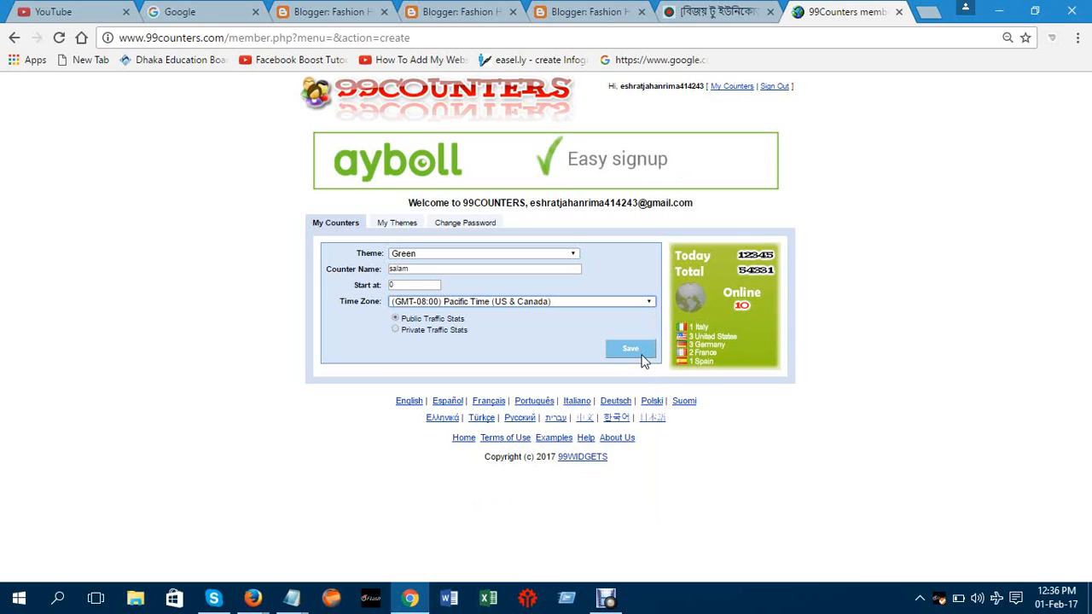
left_click(650, 302)
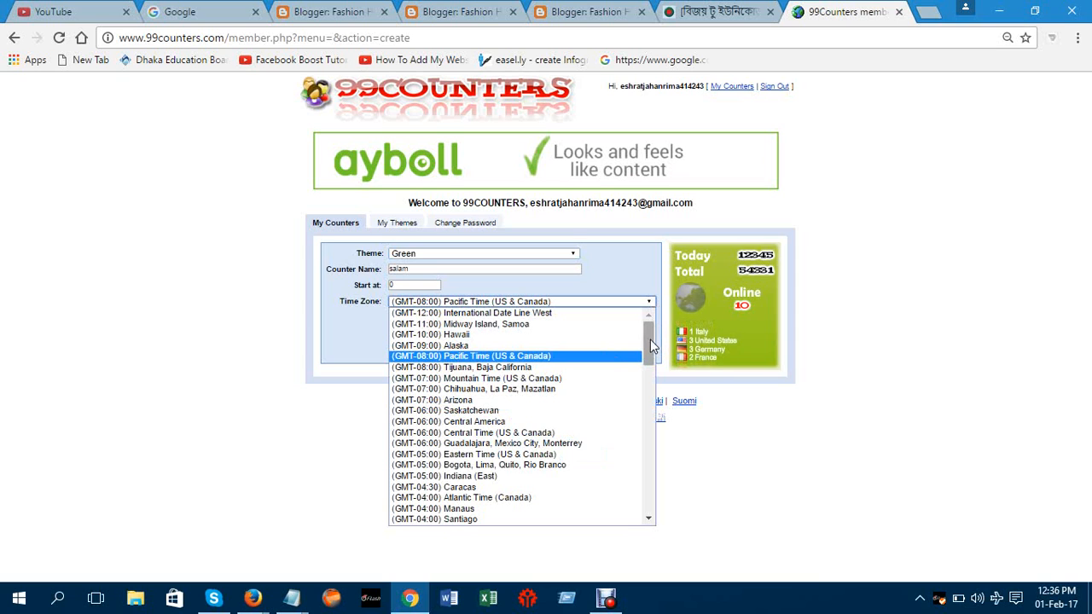
left_click_drag(651, 340, 656, 457)
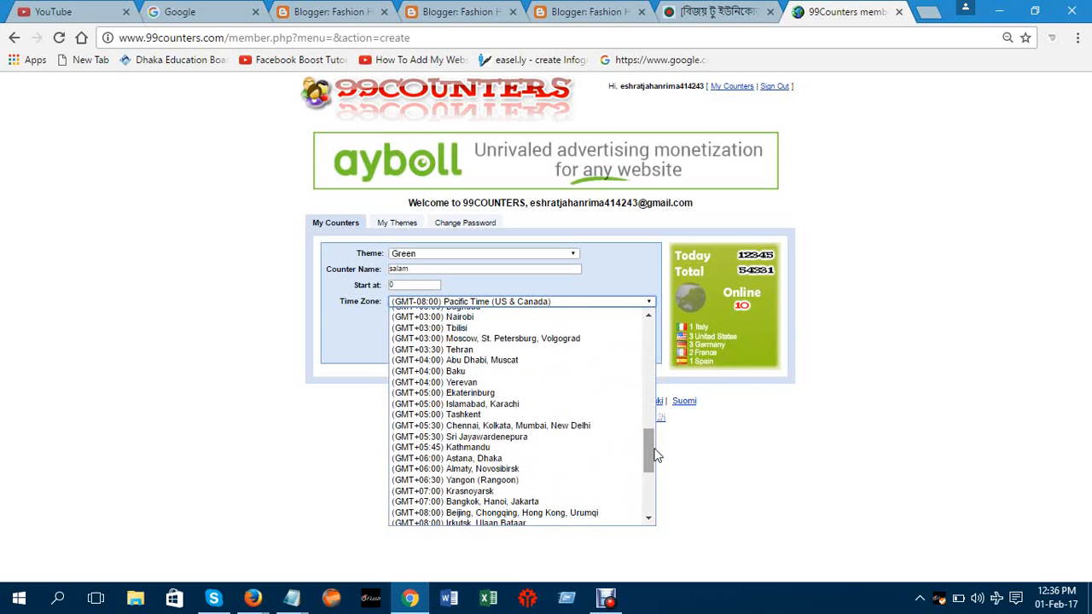
left_click(471, 460)
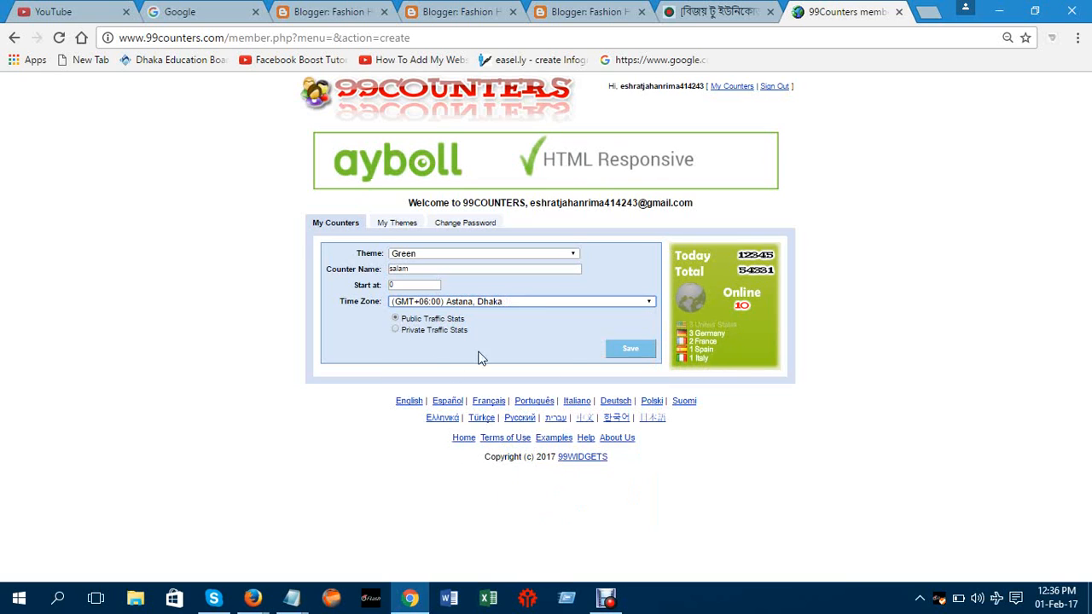
left_click(623, 349)
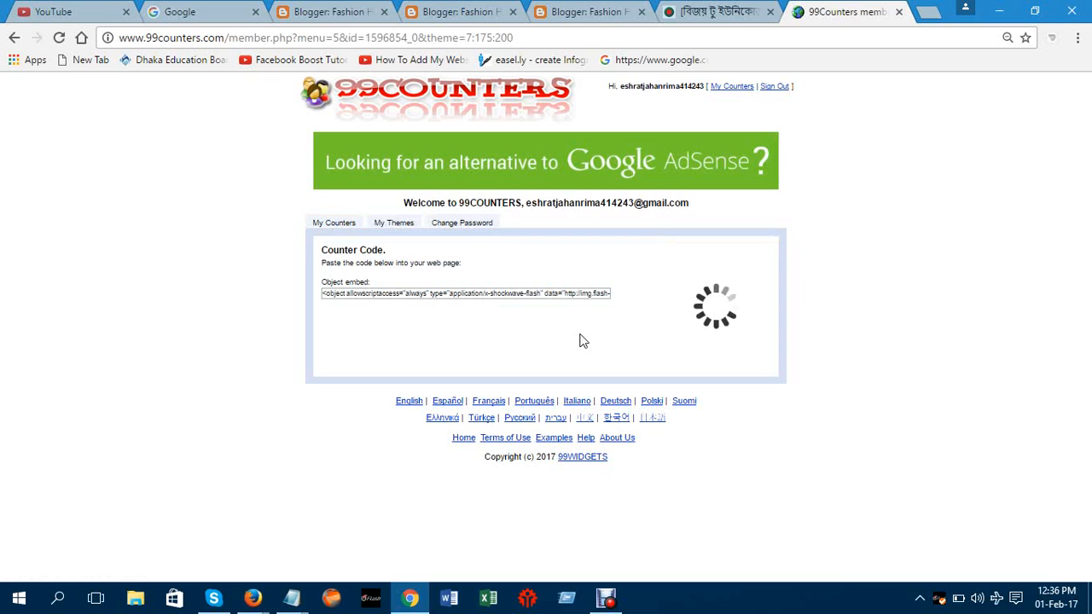
Copy the generated counter embed code and return to the Blogger tab
left_click(545, 294)
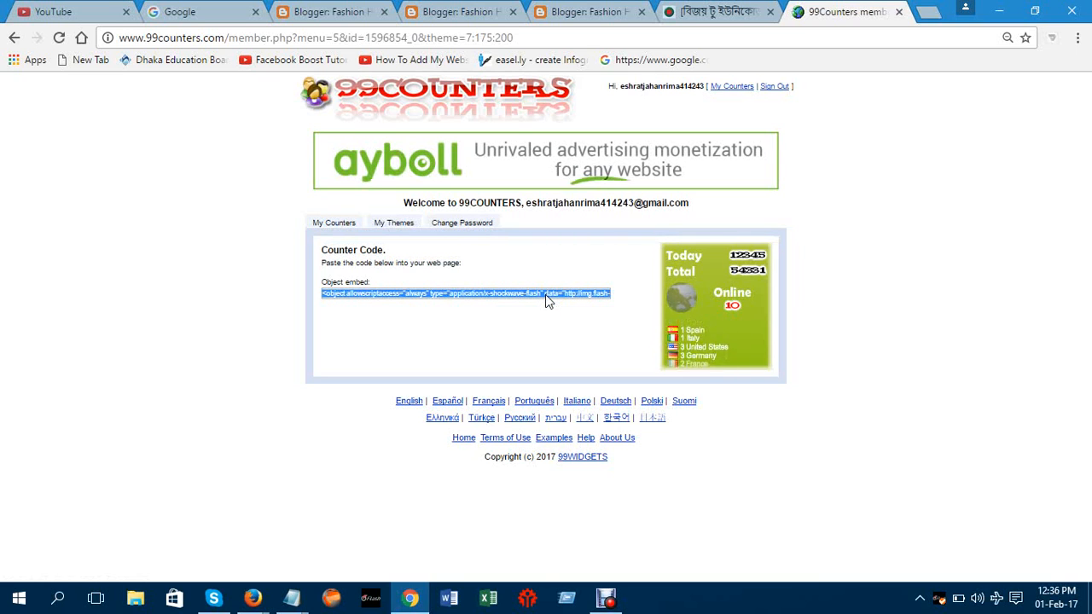
right_click(546, 294)
left_click(573, 305)
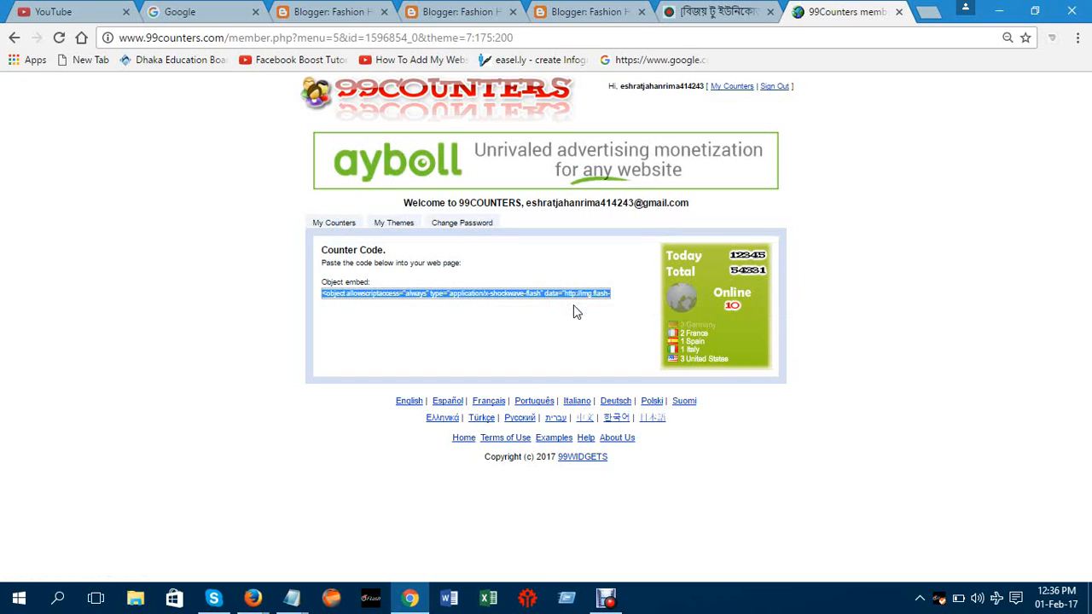
left_click(588, 11)
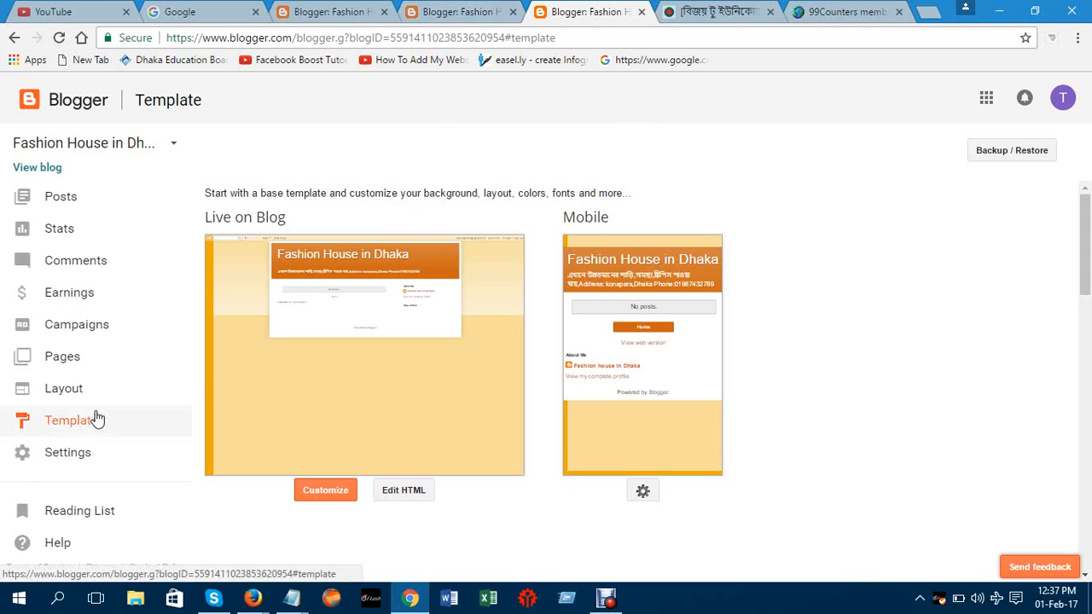
On the Layout page, add a gadget to sidebar-right-1, zooming its window to 125%
left_click(63, 394)
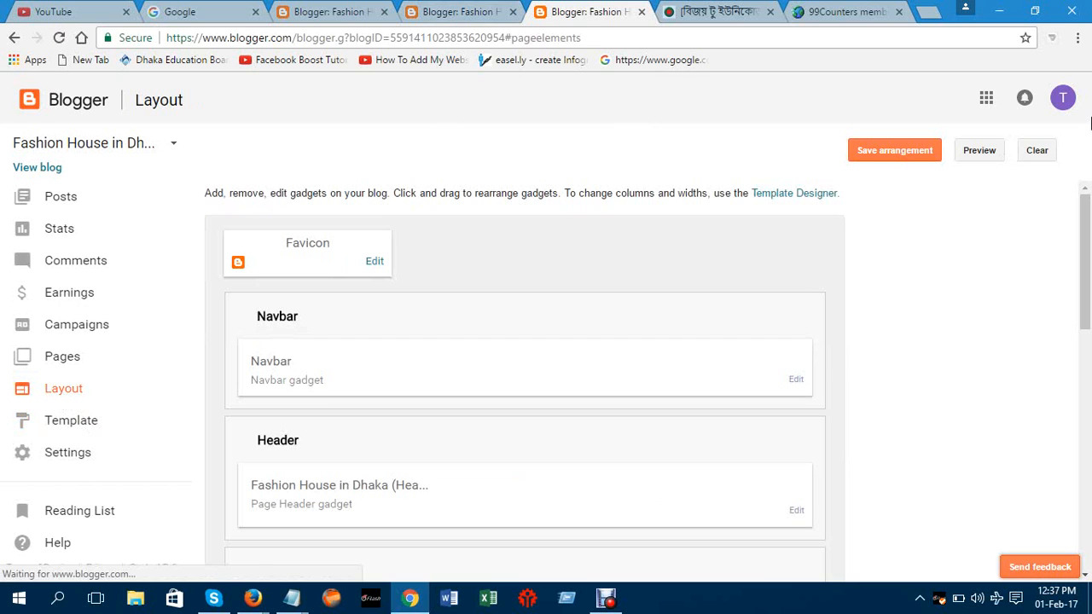
left_click_drag(1088, 220, 1090, 331)
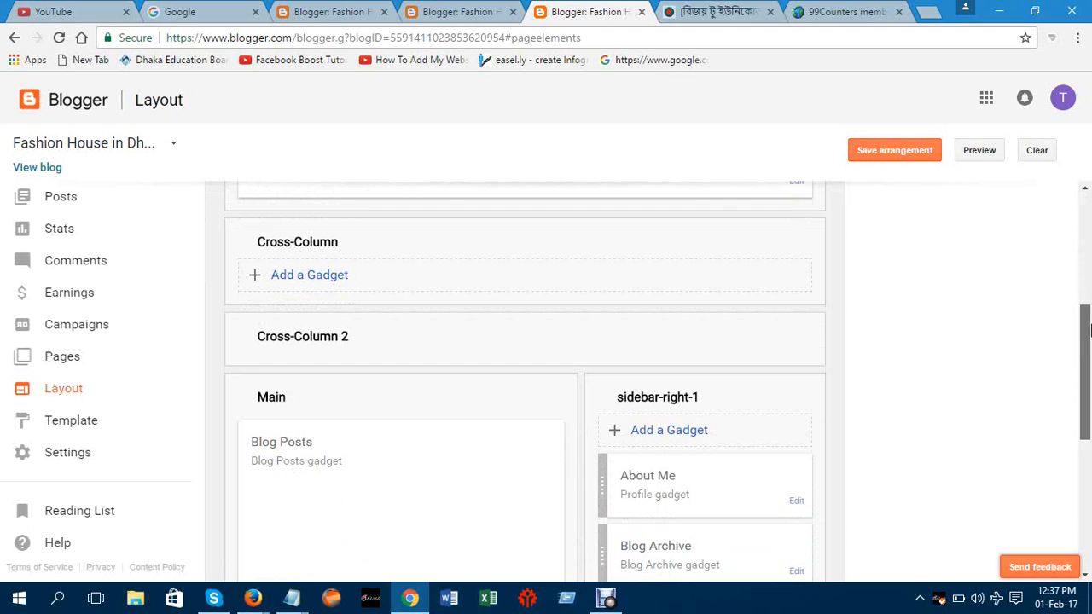
left_click(661, 436)
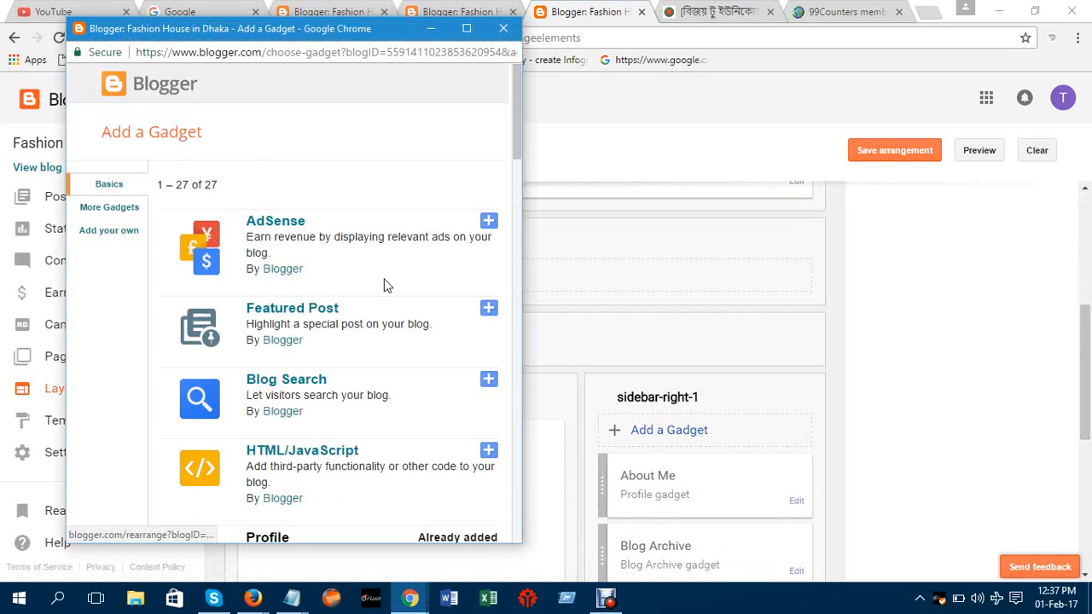
key("ctrl+plus")
key("ctrl+plus")
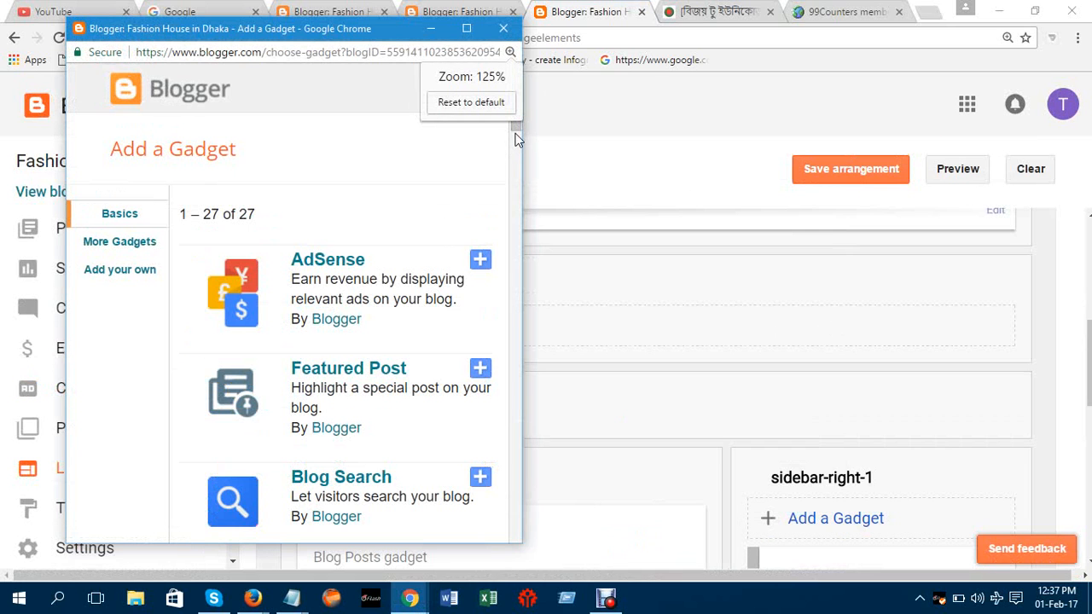
left_click_drag(516, 132, 517, 155)
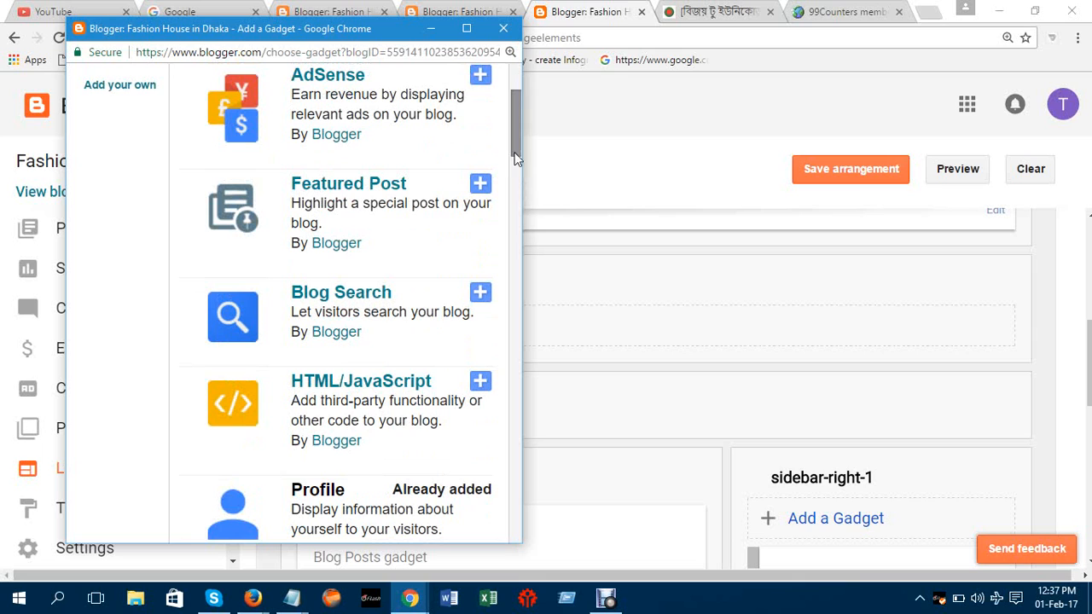
Choose HTML/JavaScript, paste the 99counters embed code as its content, and save
left_click(312, 386)
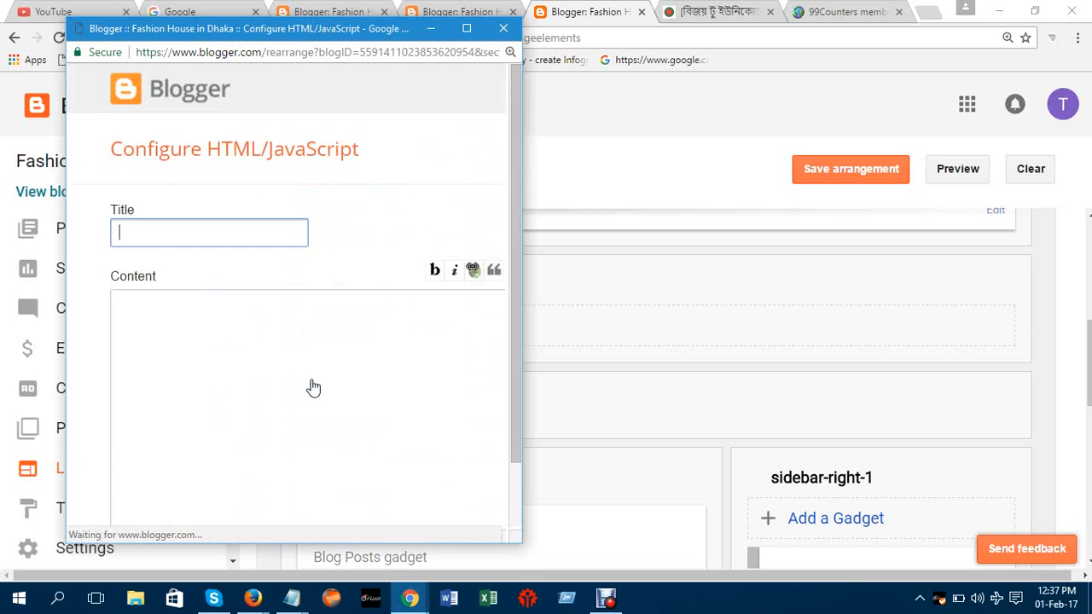
left_click(295, 365)
right_click(331, 373)
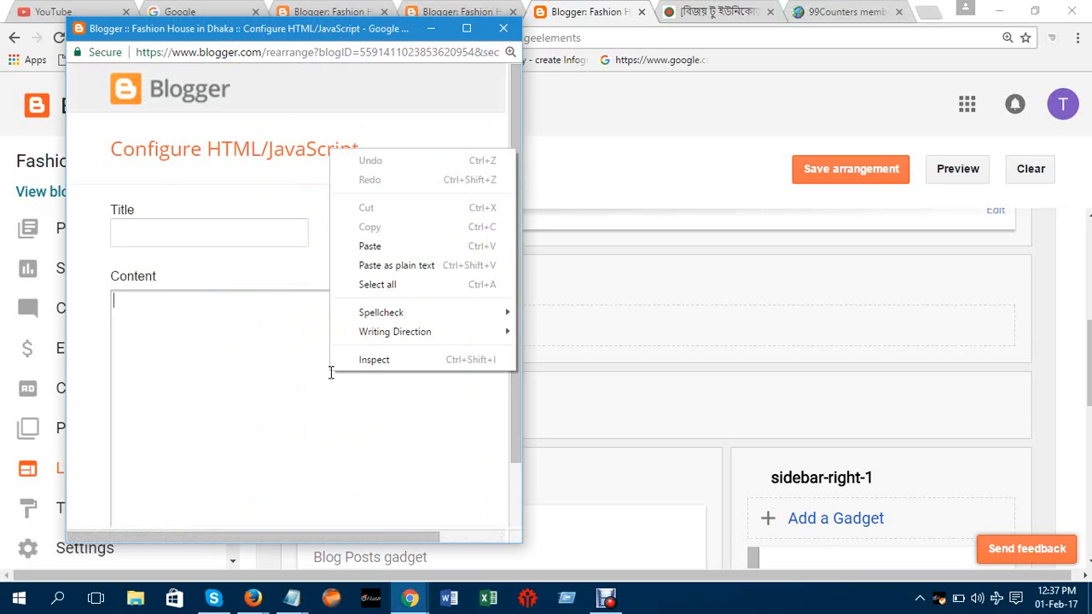
left_click(369, 247)
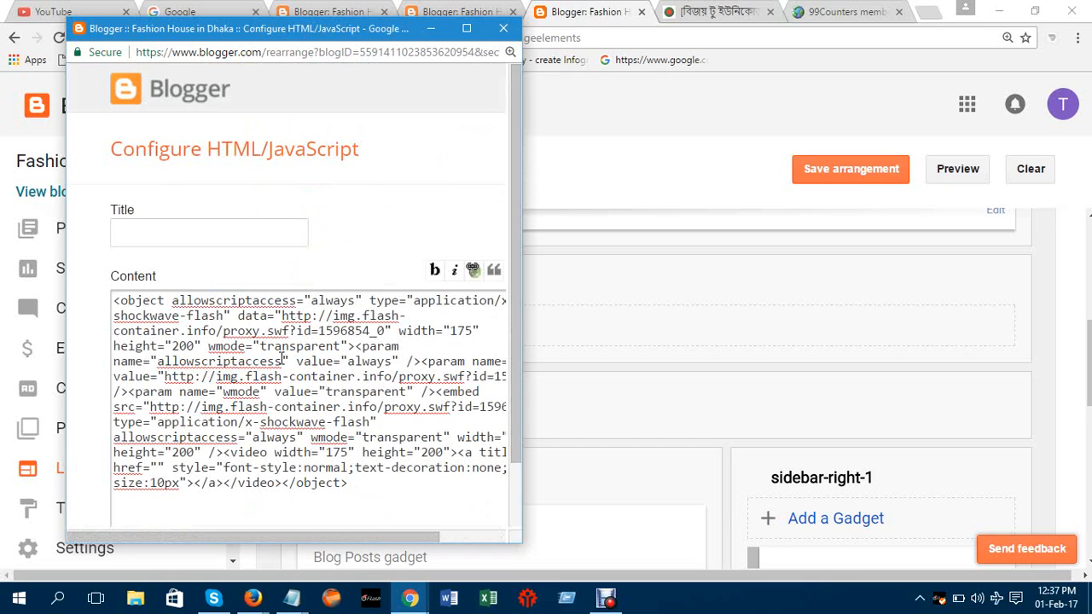
left_click_drag(514, 333, 513, 399)
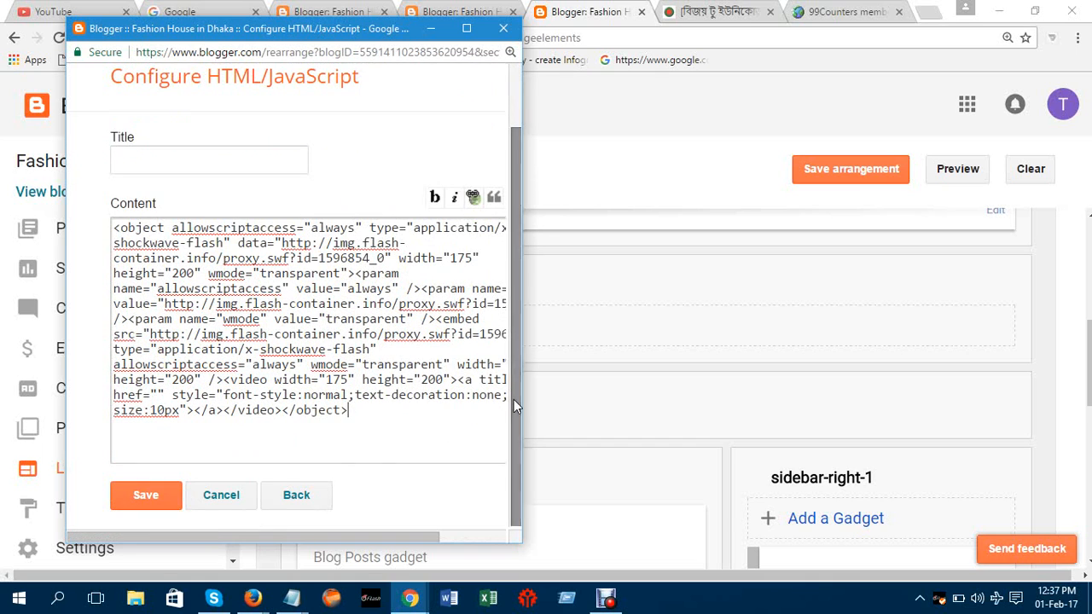
left_click(147, 495)
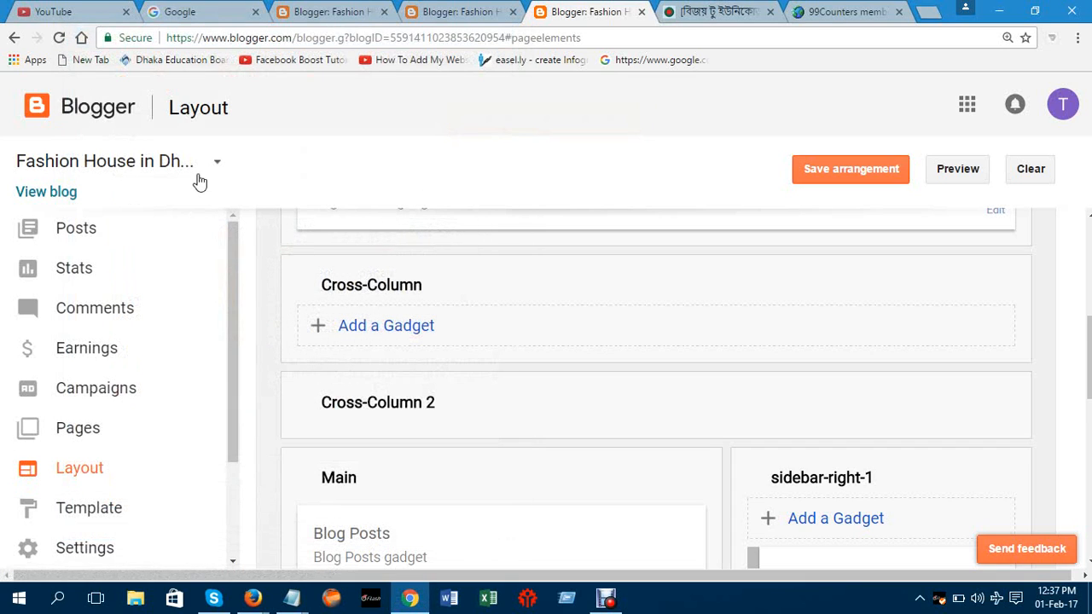
View the live blog, start the green sidebar counter, then open a new tab
left_click(34, 195)
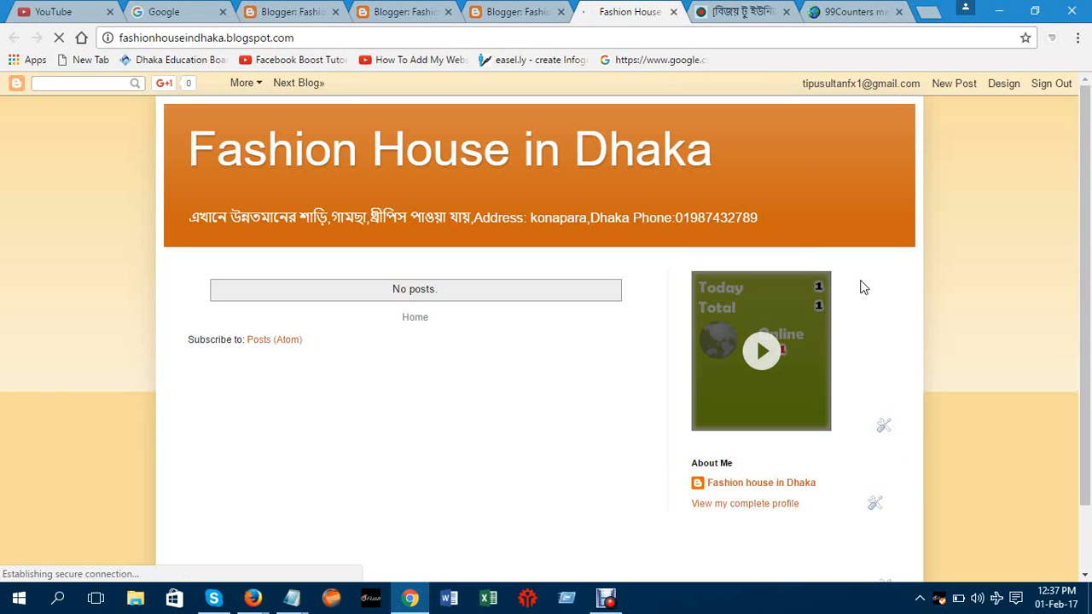
left_click(774, 354)
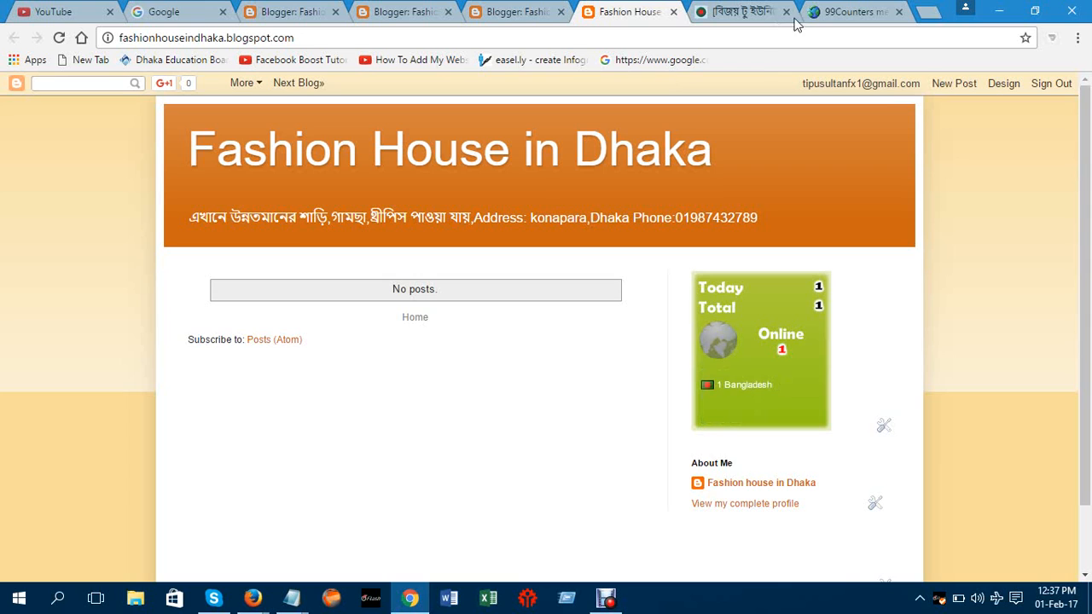
left_click(928, 11)
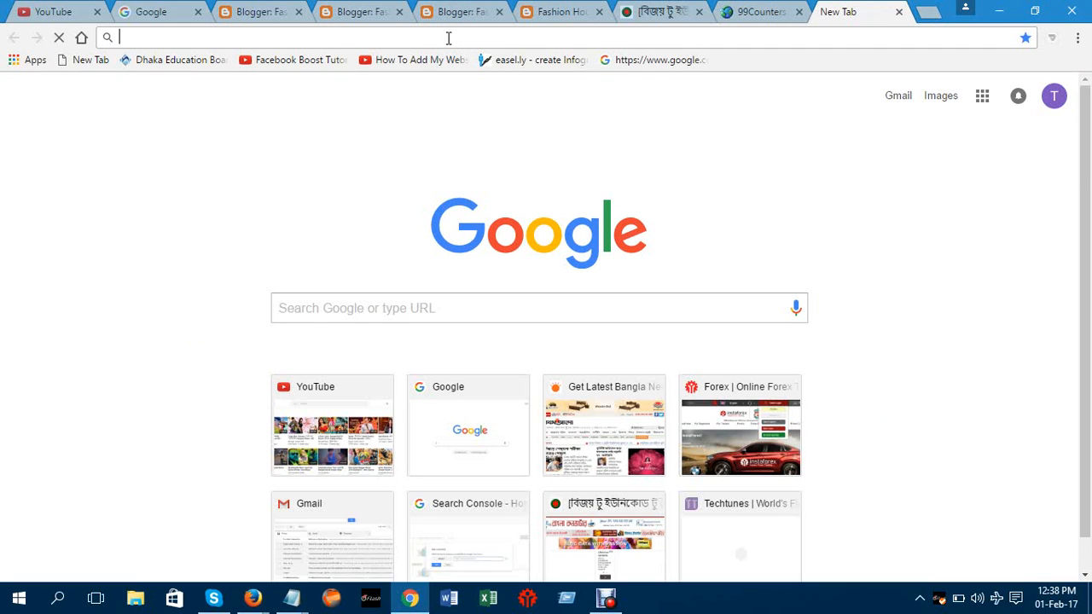
Search Google for 'html code for clock' from the address bar
type("htm")
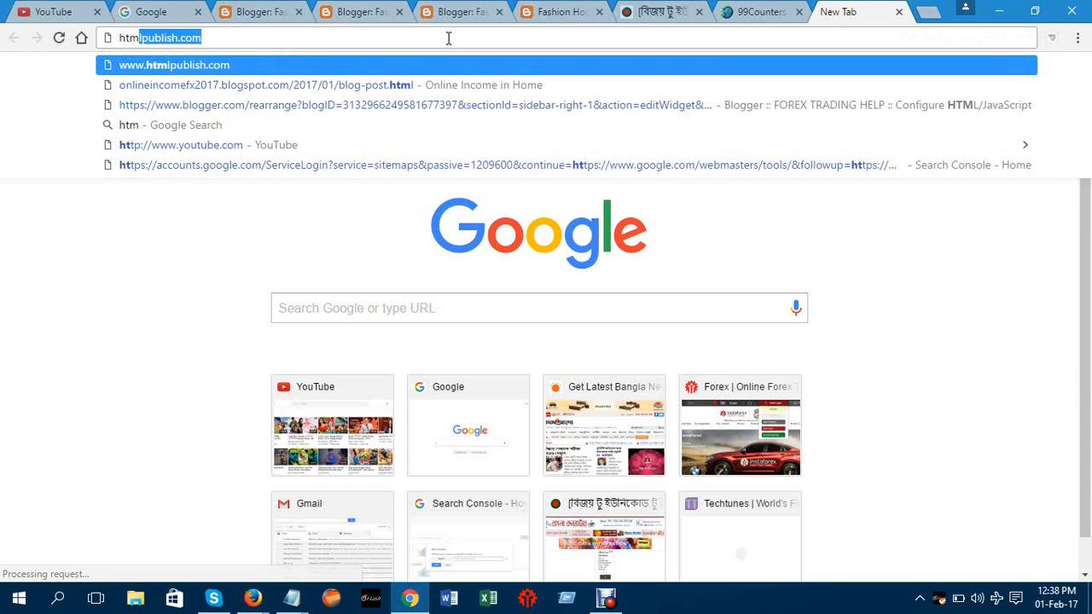
type("l cod")
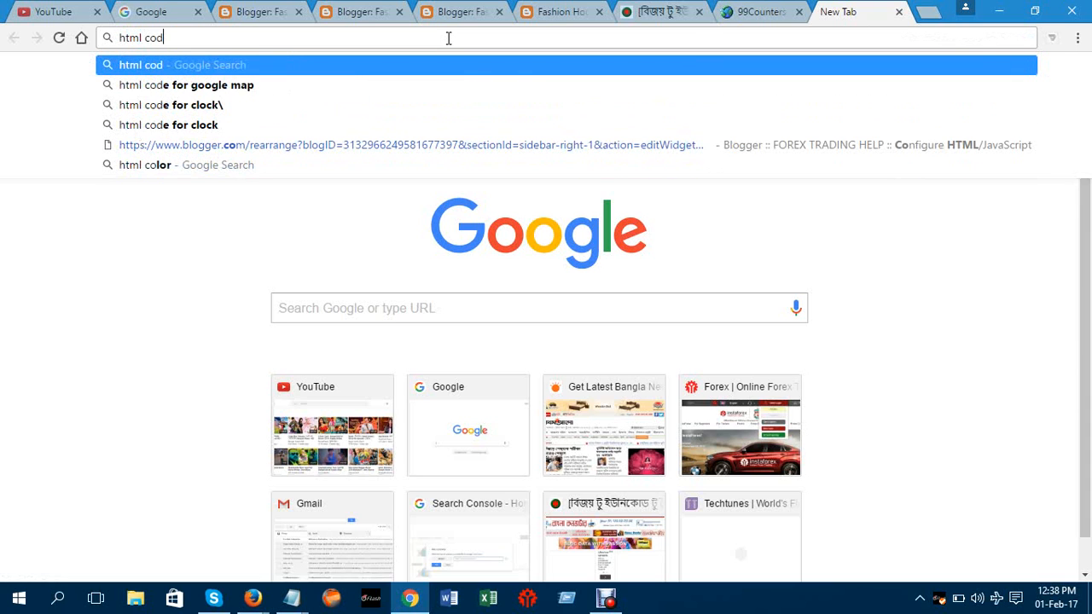
type("e for ")
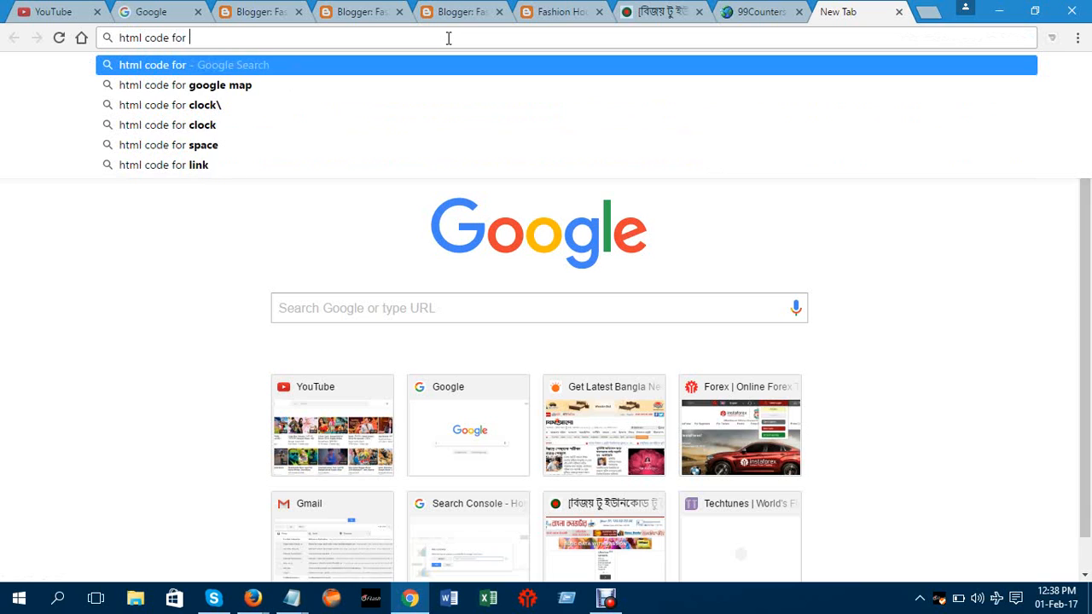
type("clock")
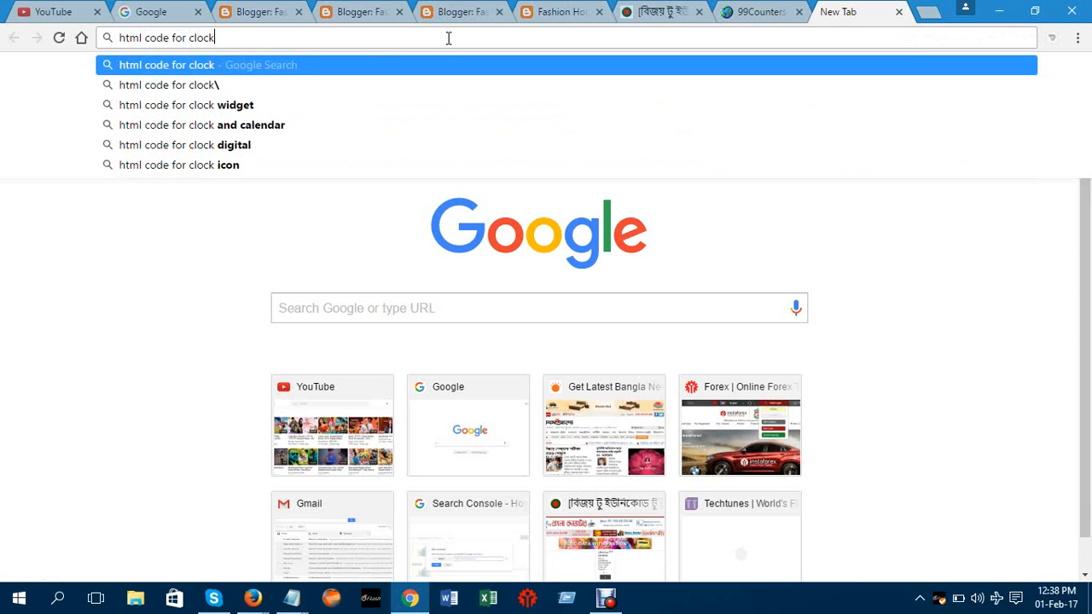
left_click(359, 61)
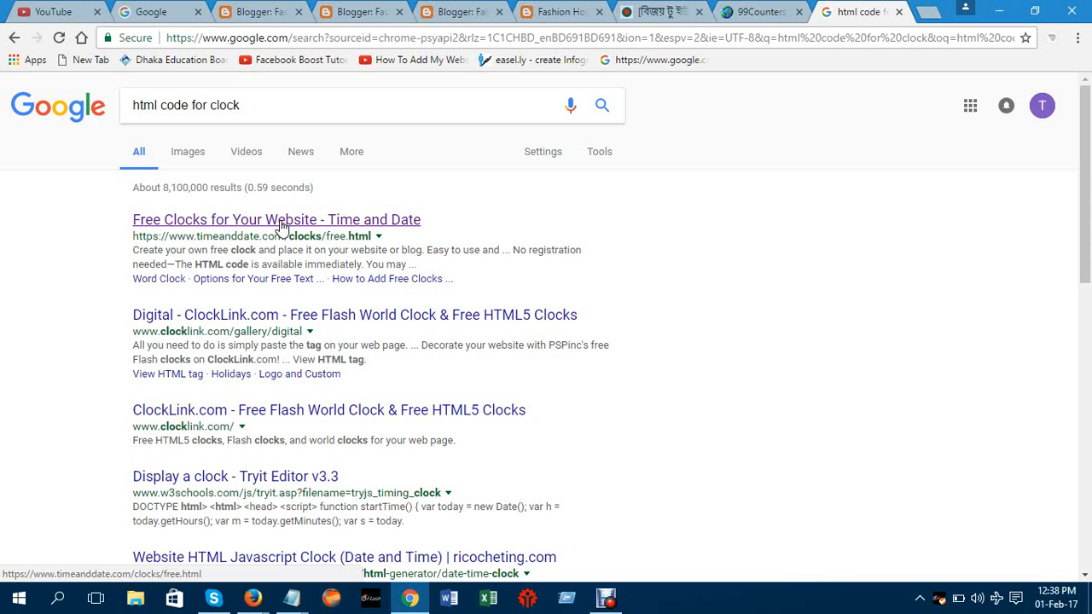
Open Time and Date's Free Clocks page and close the extra Blogger, Google and YouTube tabs
left_click(282, 223)
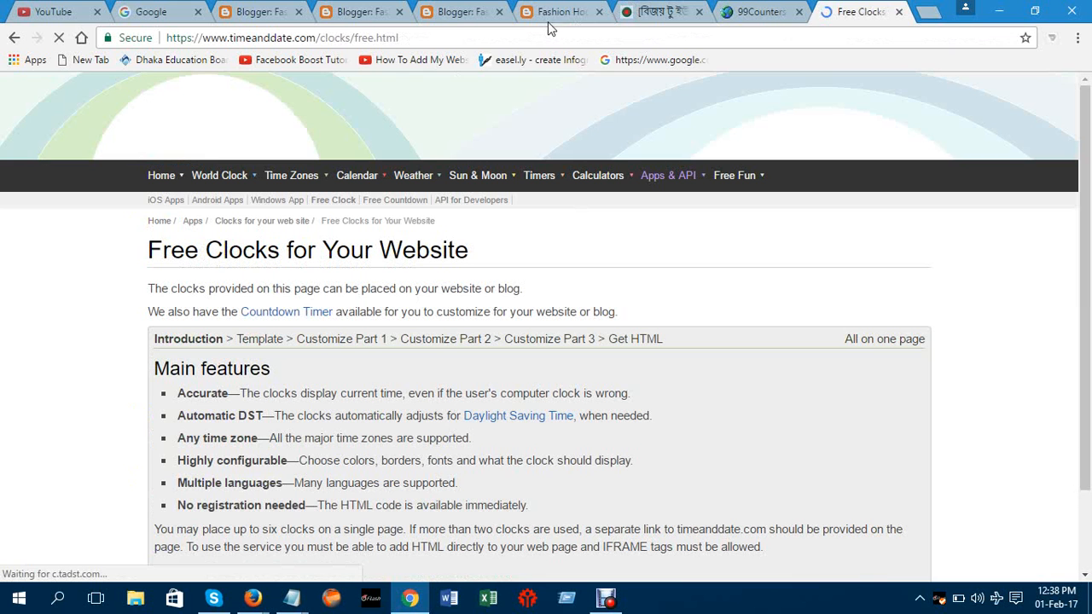
left_click(399, 14)
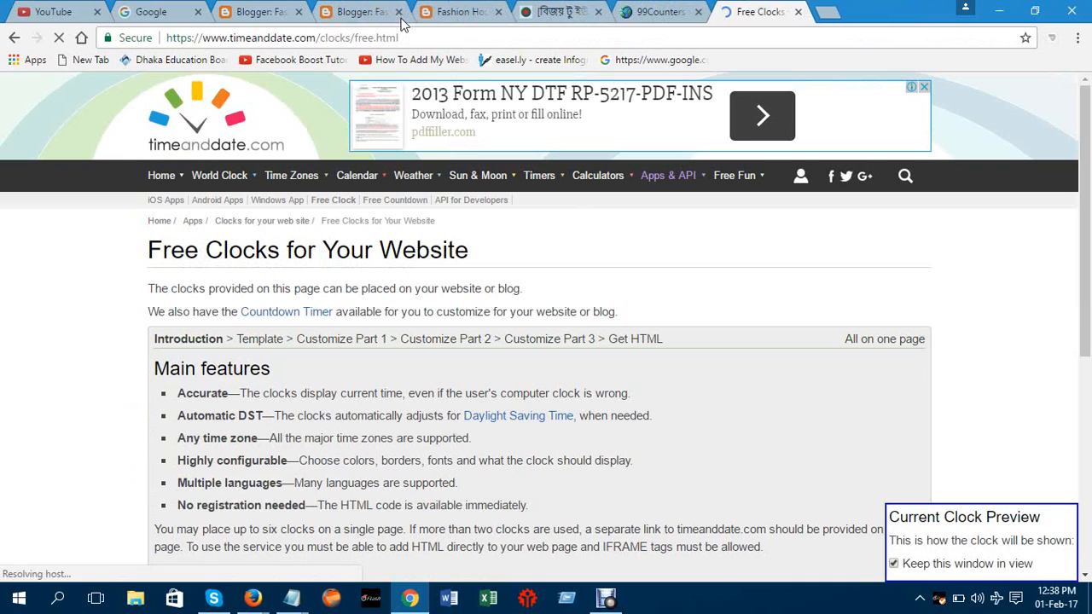
left_click(299, 12)
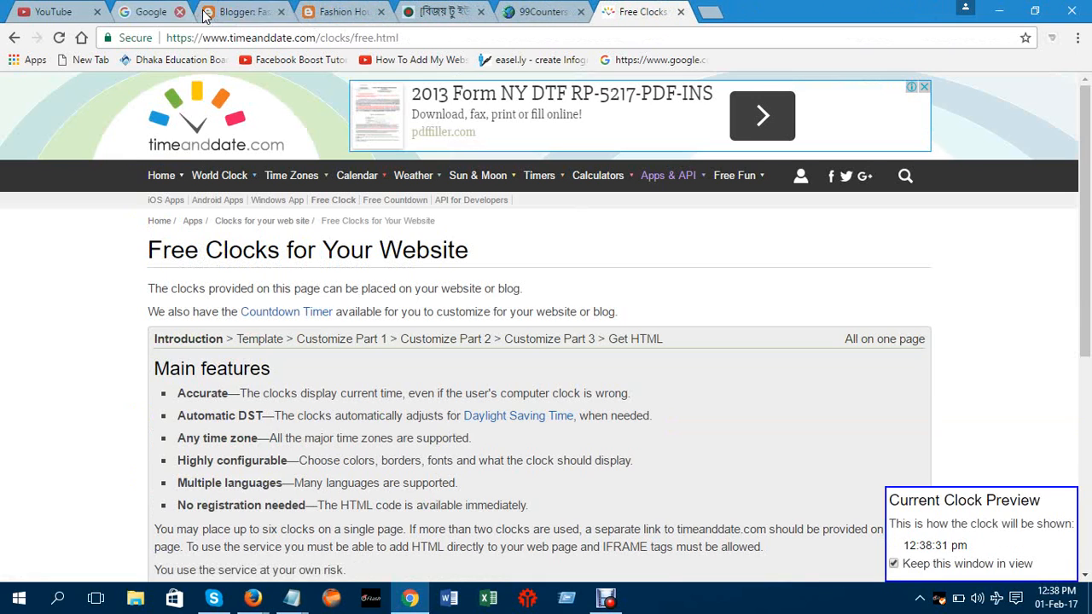
left_click(198, 12)
left_click(97, 12)
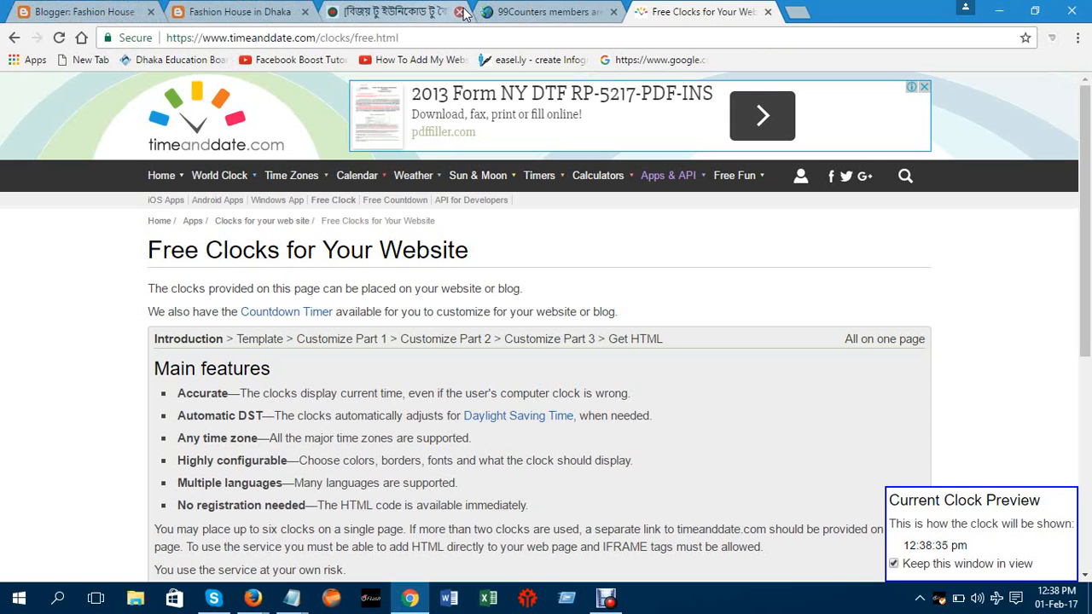
Close the 99Counters tab and scroll the Free Clocks page down to Continue
left_click(547, 17)
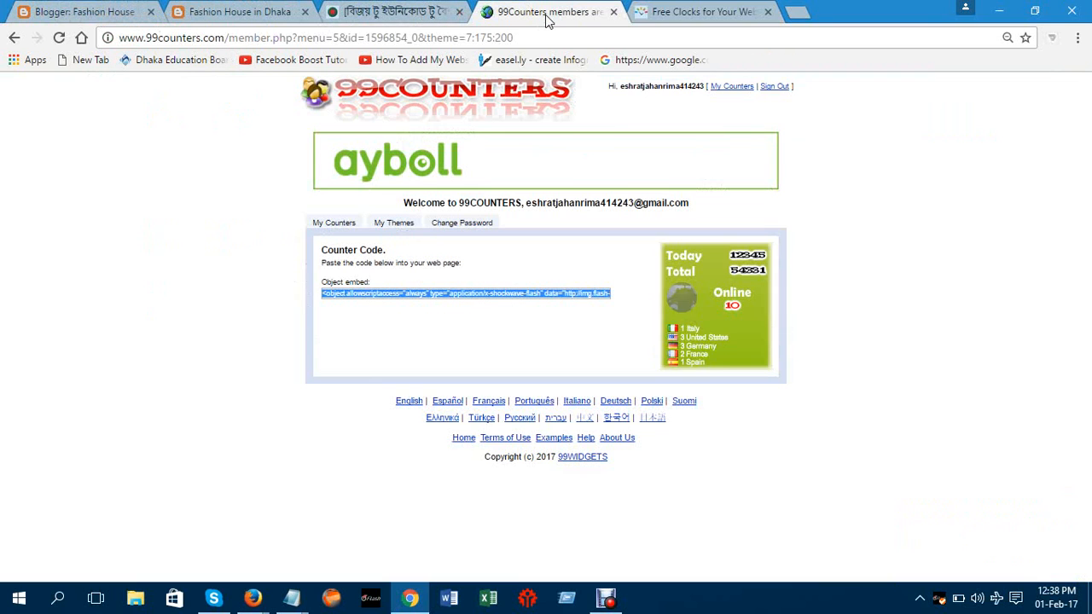
left_click(614, 12)
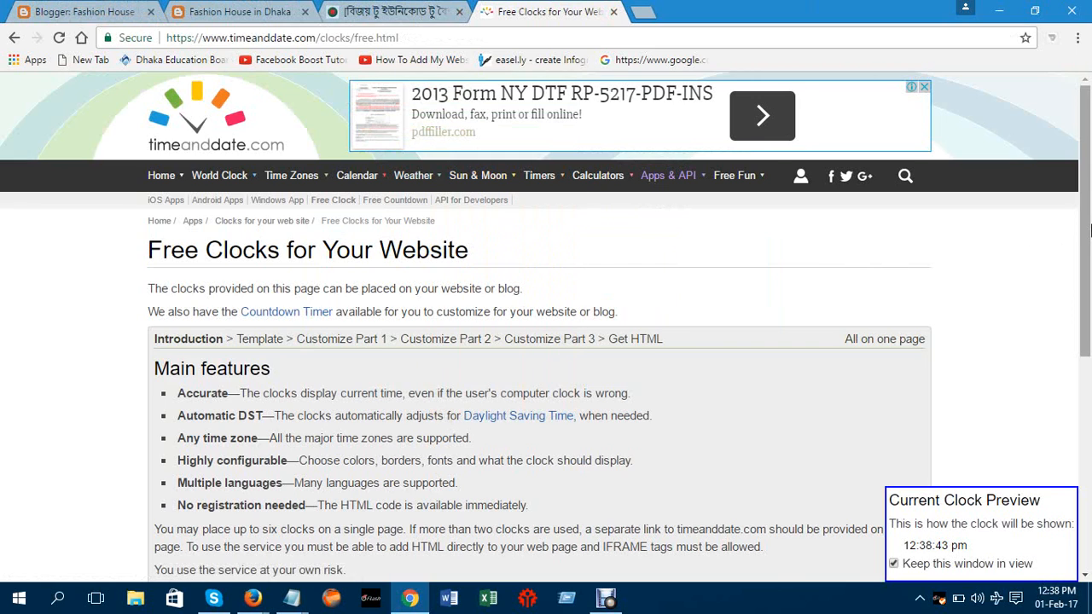
left_click_drag(1087, 225, 1089, 308)
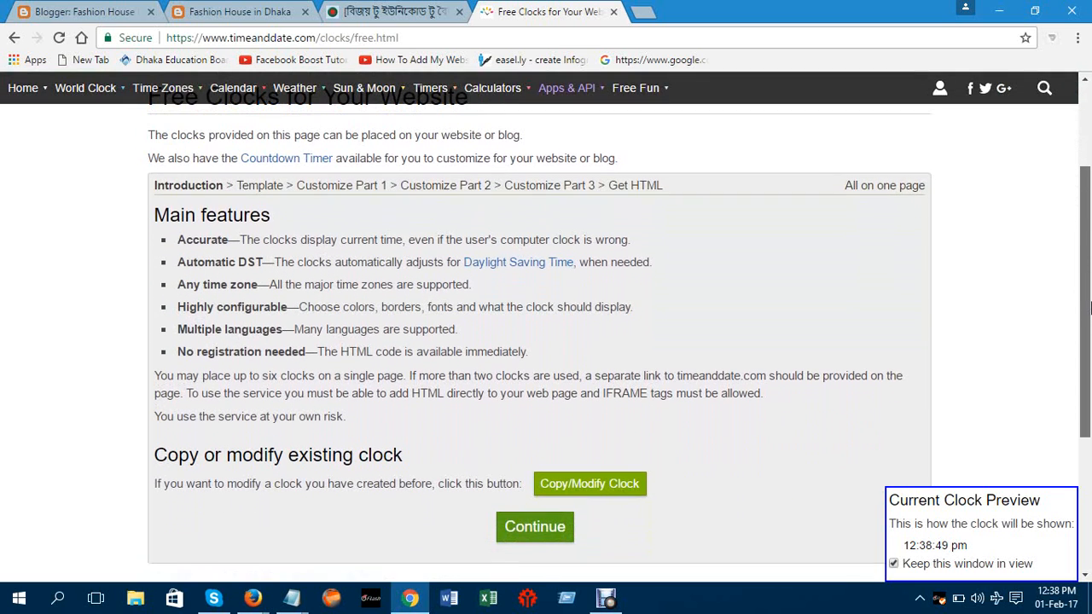
left_click_drag(1089, 308, 1089, 355)
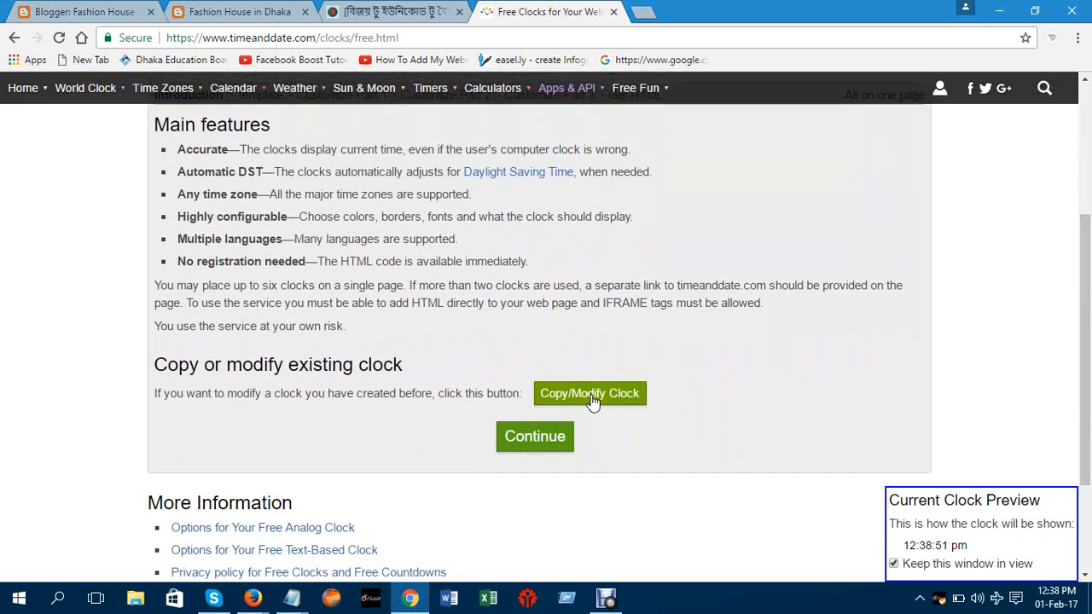
Start a new clock and pick the Simply Pink analog template
left_click(529, 438)
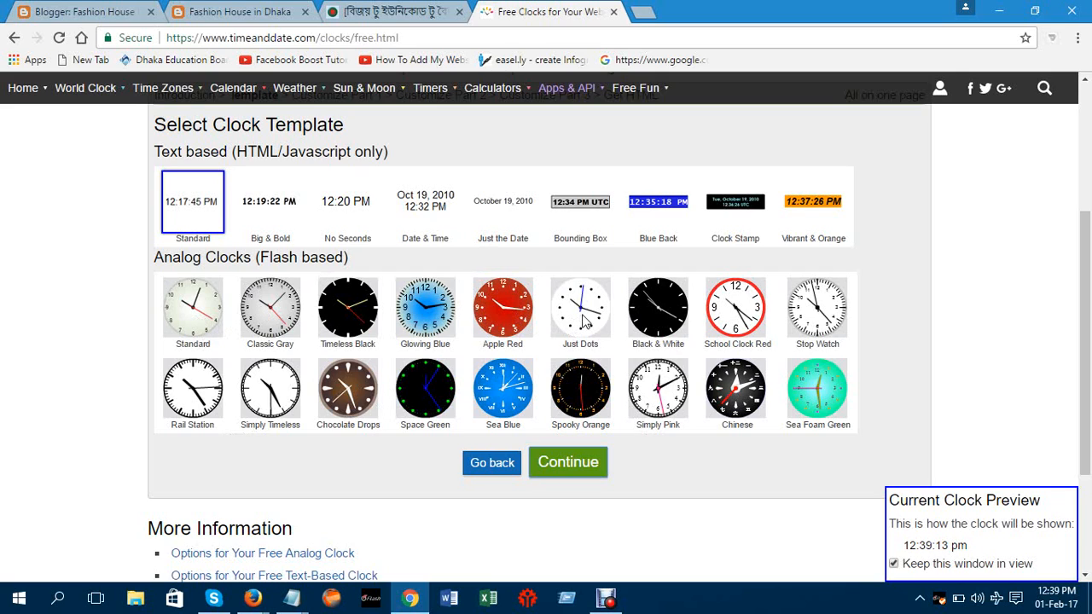
left_click(658, 401)
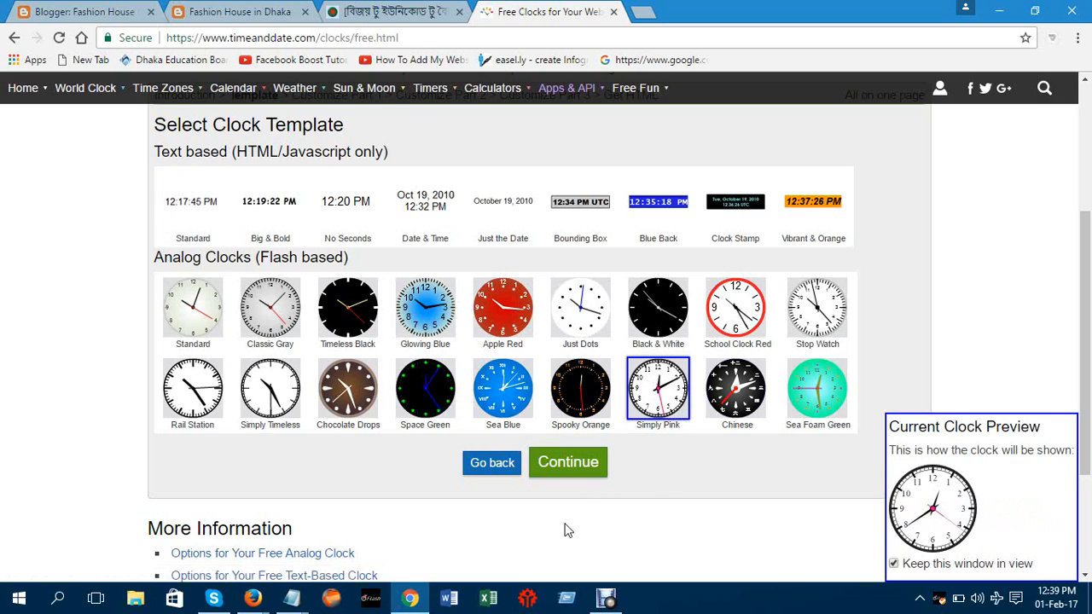
Accept the default Dhaka location, clock face, tick mark and hand settings to generate the HTML
left_click(566, 462)
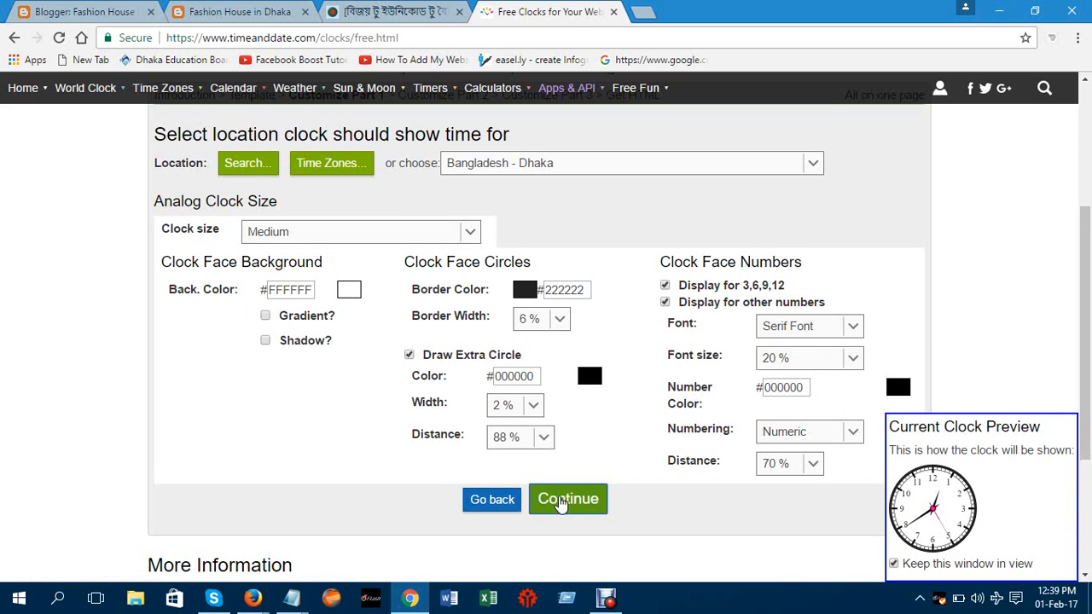
left_click(565, 499)
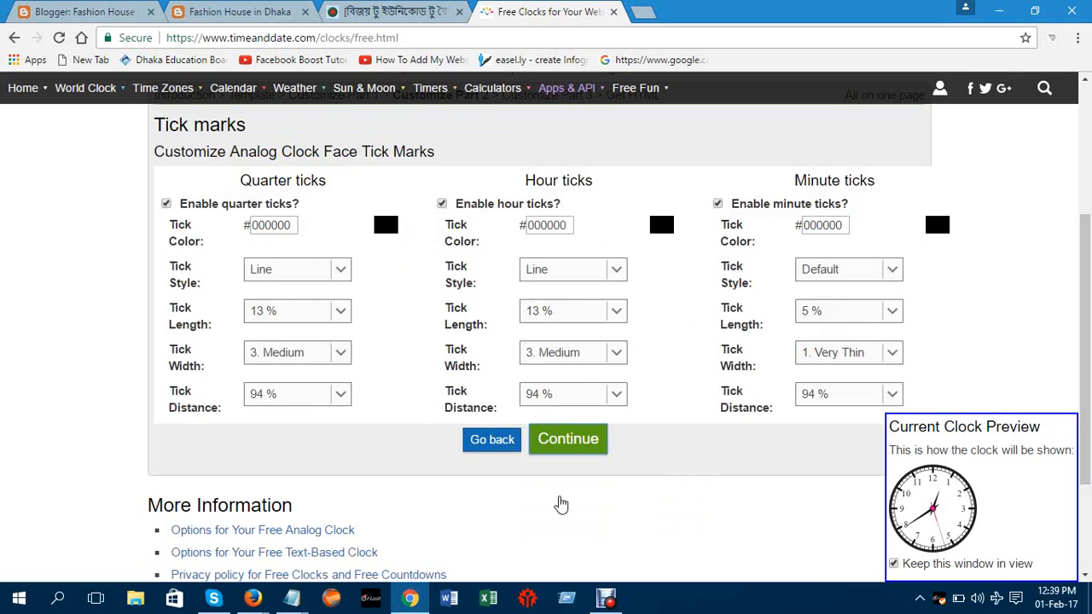
left_click(572, 442)
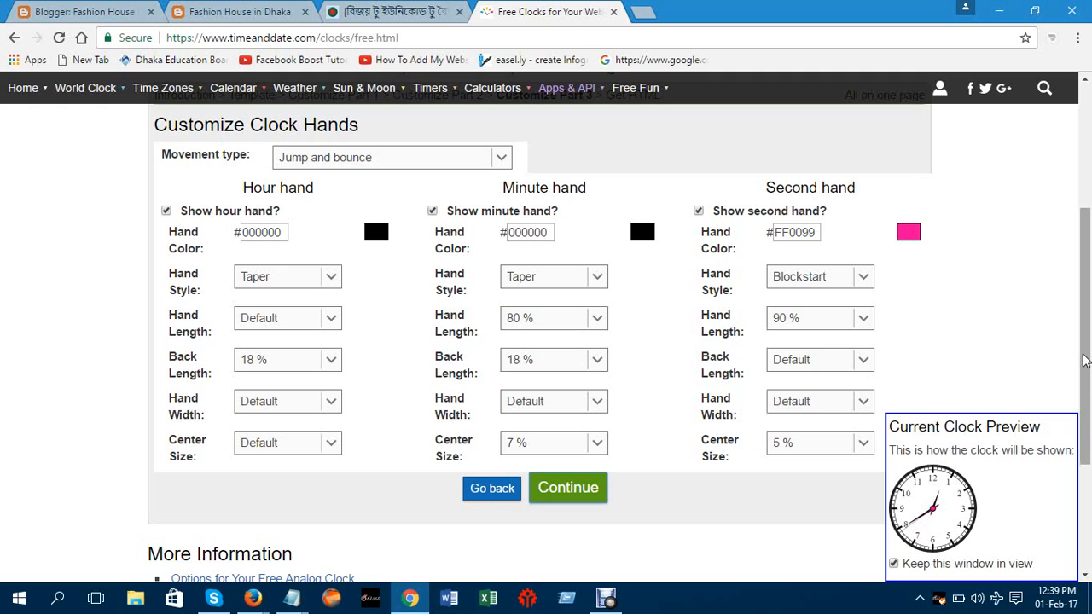
mouse_move(1083, 359)
left_mouse_down()
mouse_move(1089, 393)
mouse_move(1087, 357)
left_mouse_up()
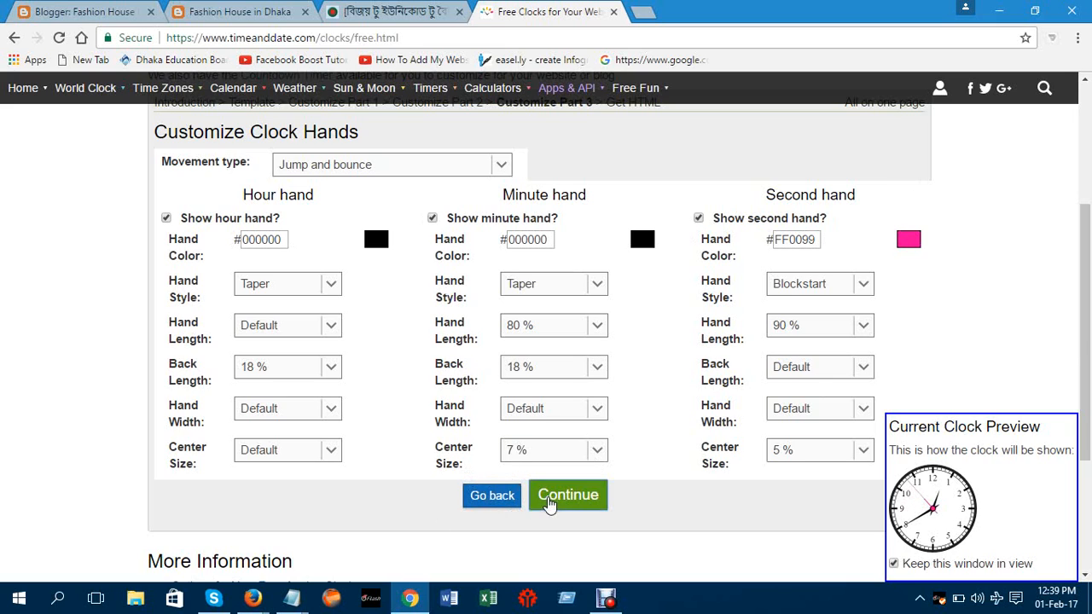
left_click(550, 504)
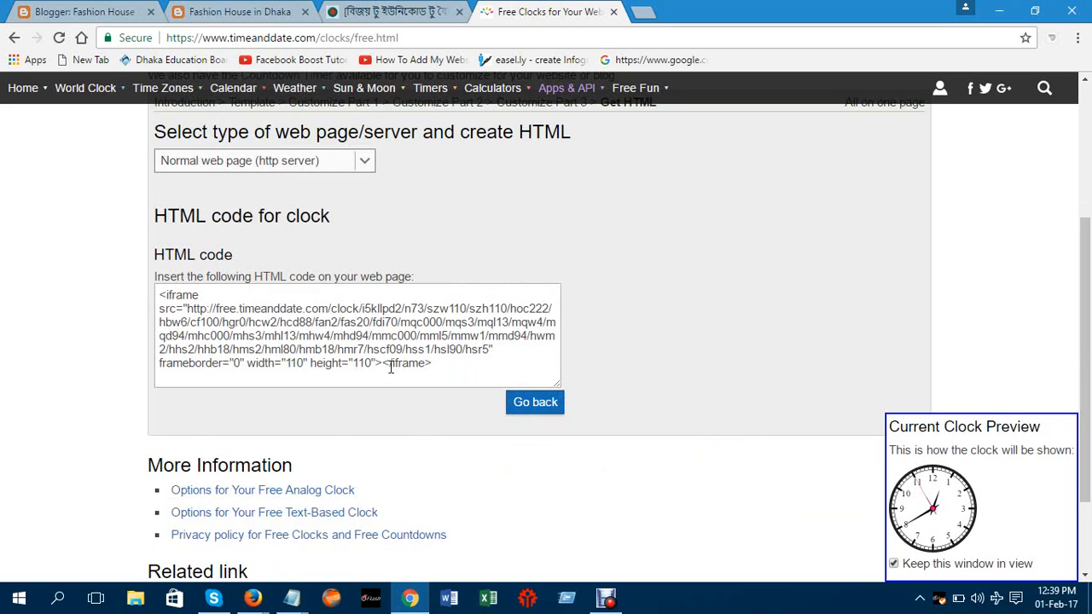
Copy the clock's HTML code and open the Fashion House in Dhaka blog's design dashboard
left_click(245, 296)
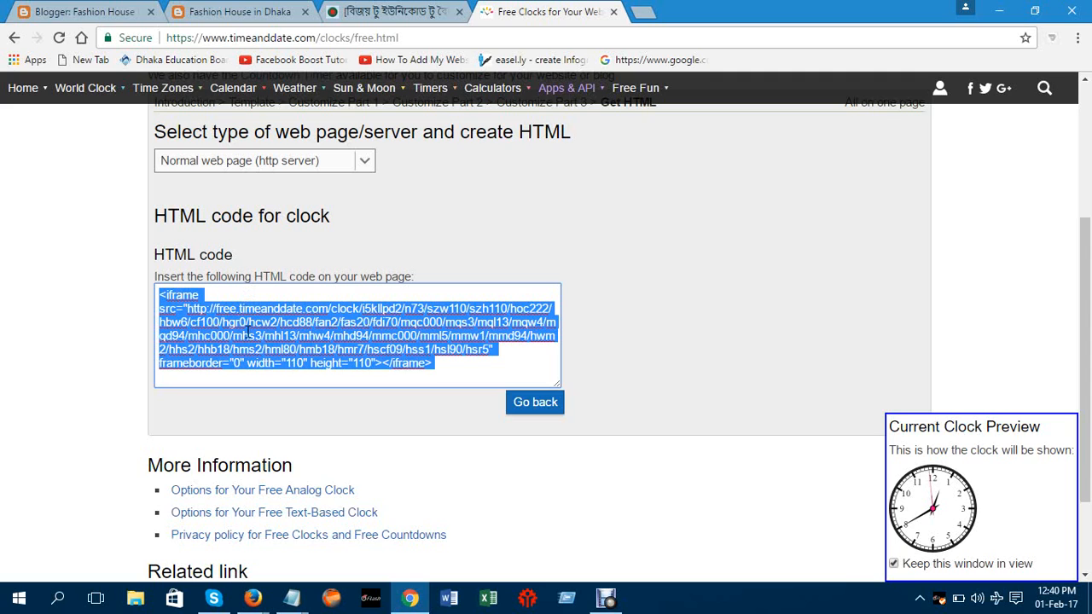
right_click(248, 333)
left_click(295, 365)
left_click(246, 18)
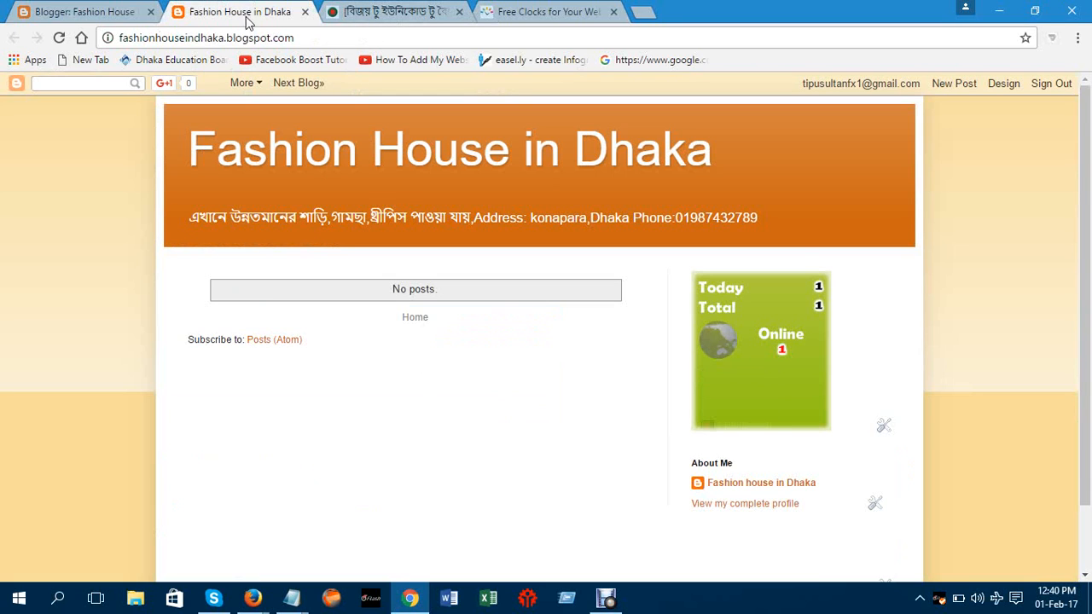
left_click(995, 83)
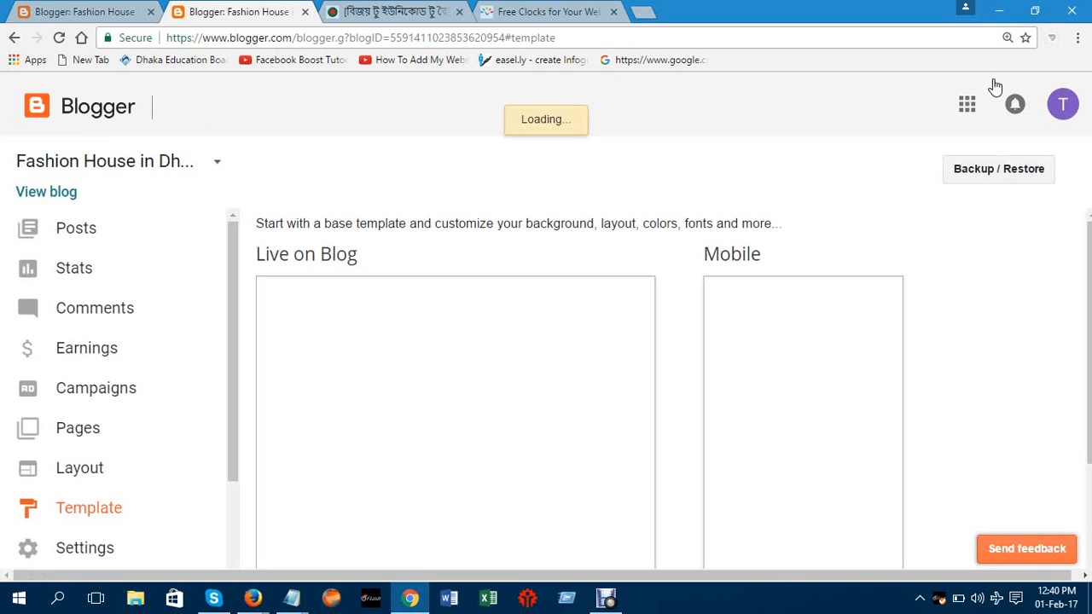
Go to the blog's Layout page and reset the browser zoom to normal
left_click(75, 470)
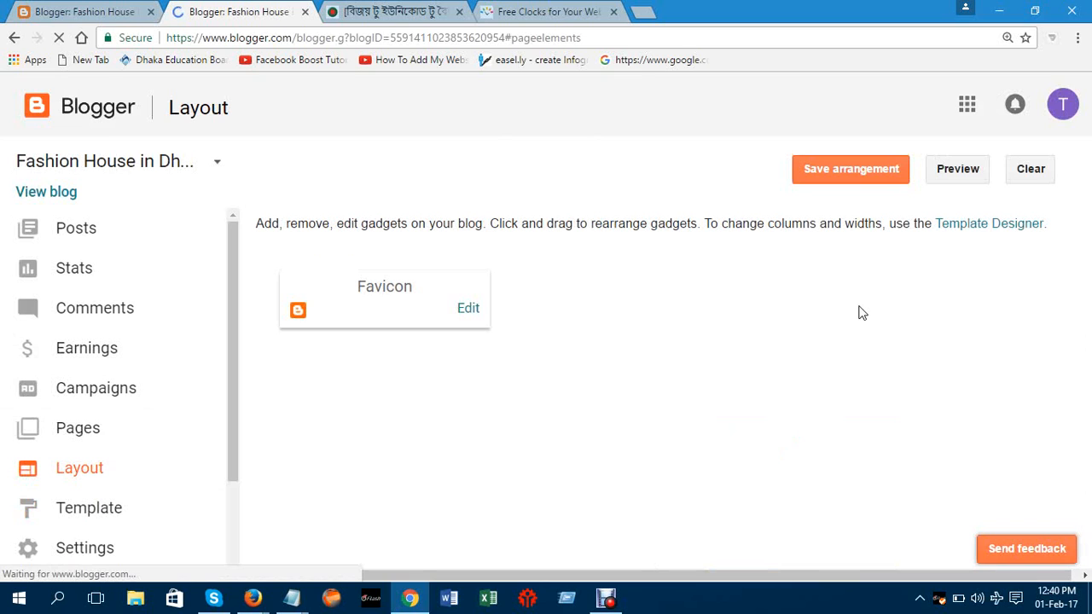
key("ctrl+plus")
key("ctrl+plus")
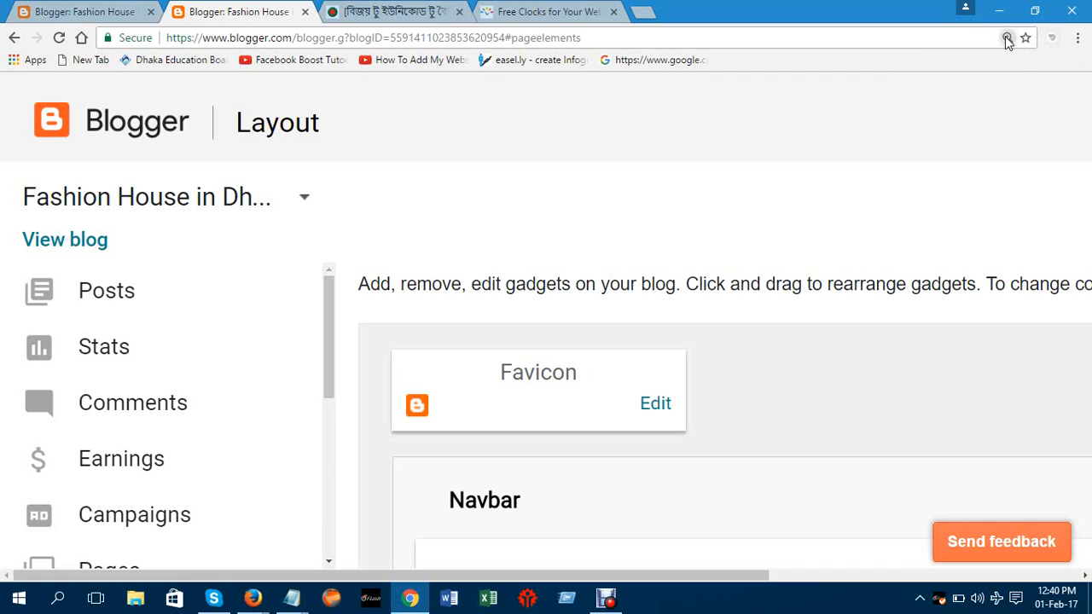
left_click(1007, 39)
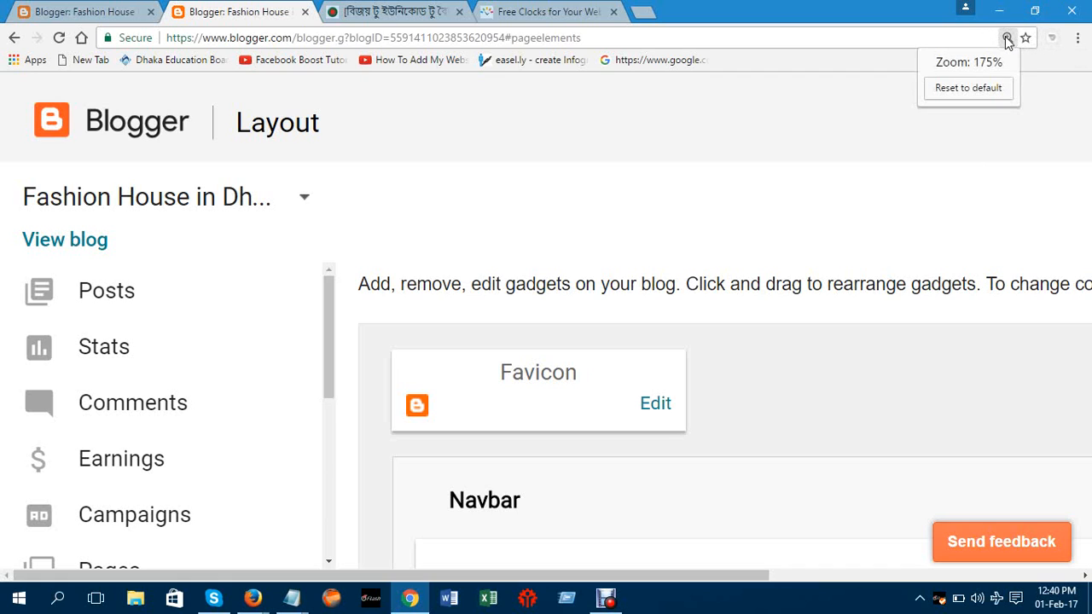
left_click(969, 89)
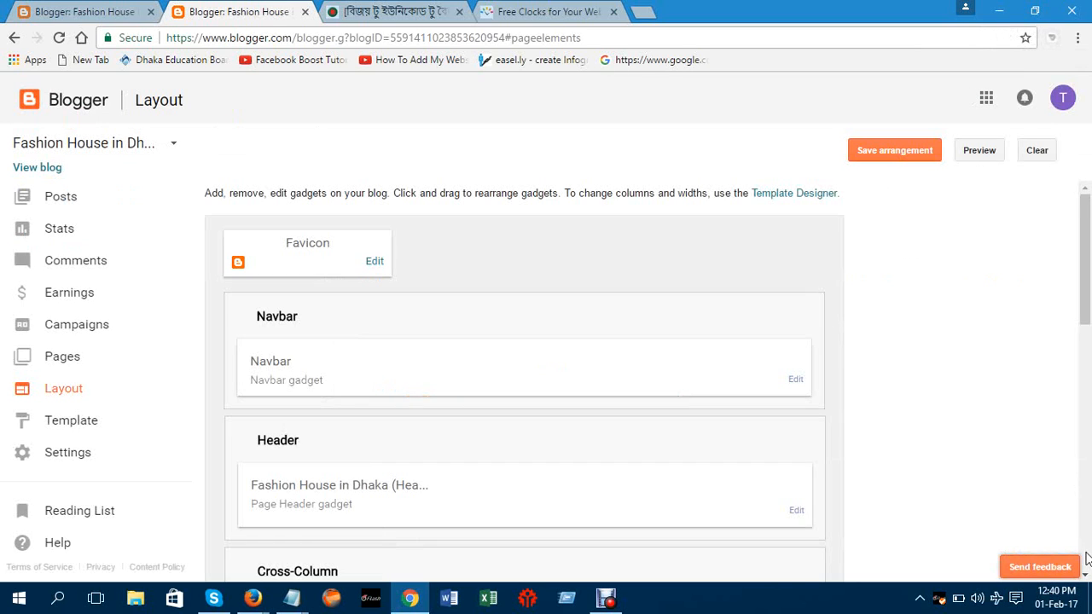
scroll(1086, 577, "down", 4)
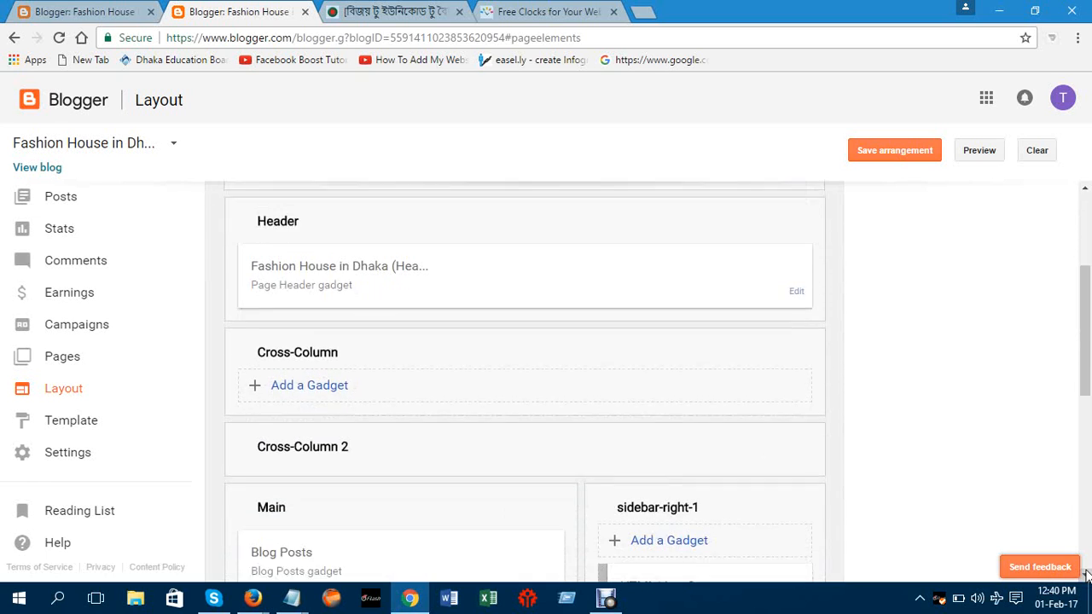
Add an HTML/JavaScript gadget with the pasted clock code to sidebar-right-1, save it, and view the blog
left_click(666, 440)
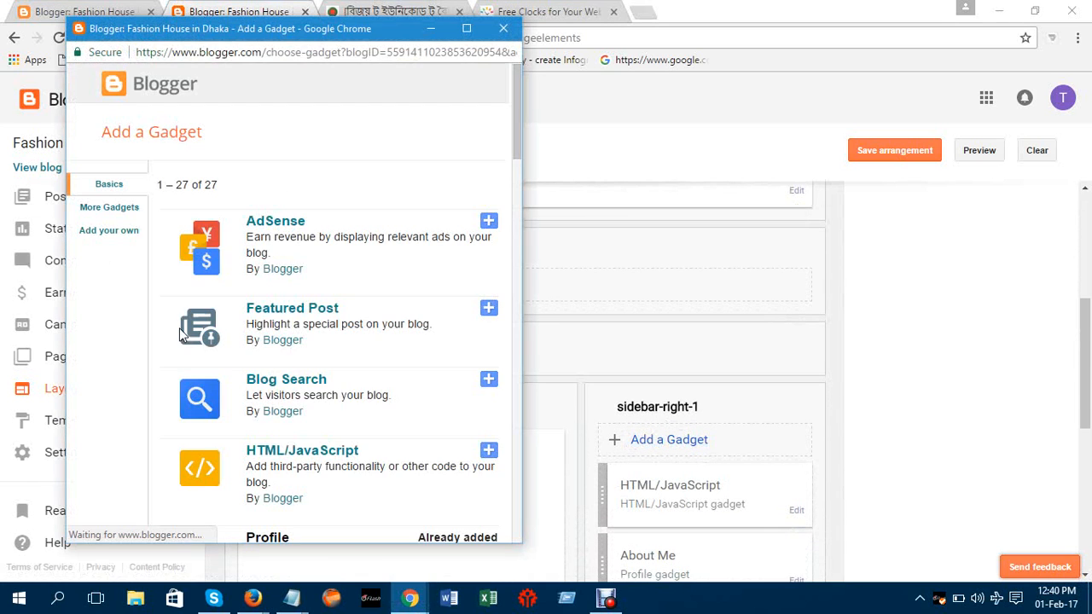
left_click(276, 457)
left_click(270, 296)
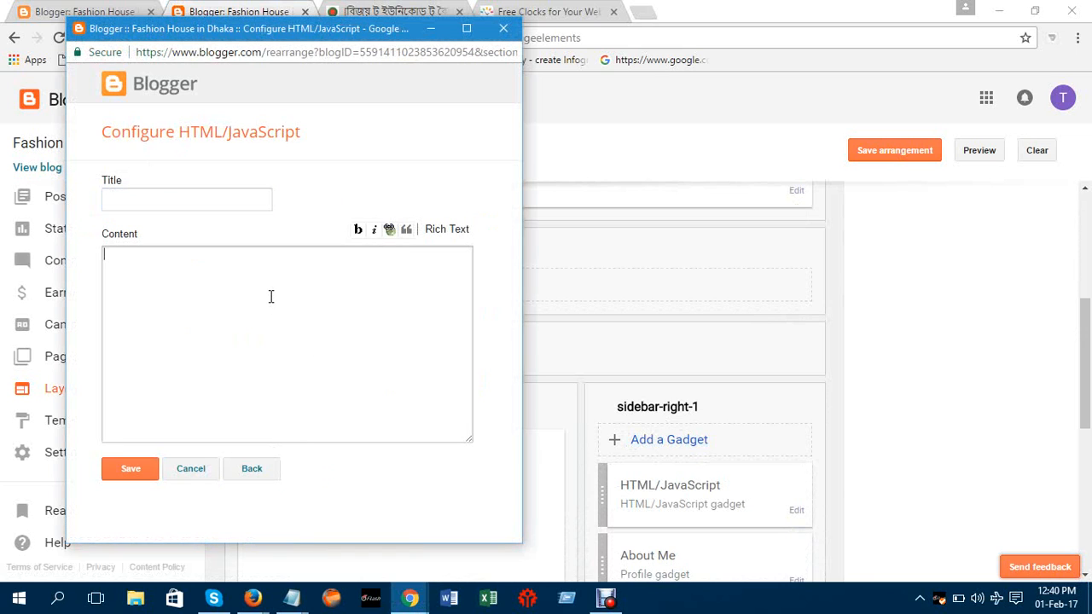
right_click(270, 296)
left_click(309, 393)
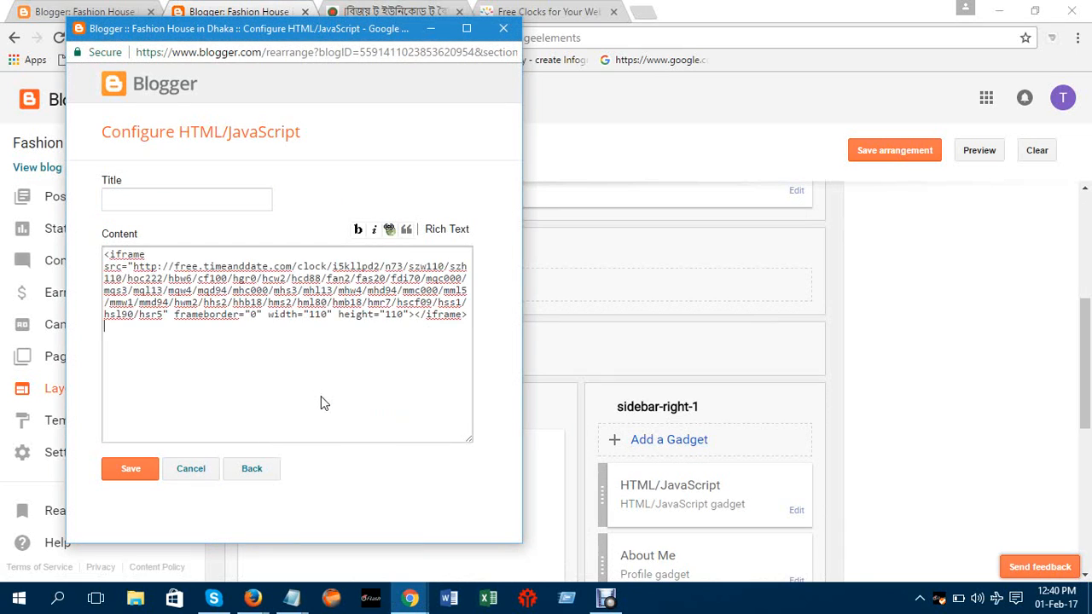
left_click(130, 471)
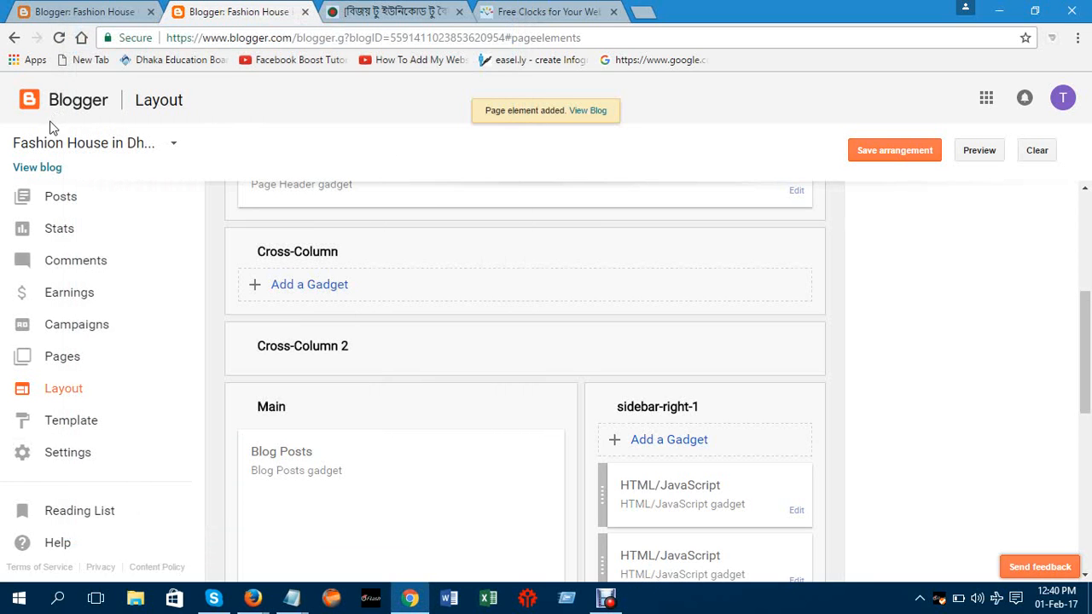
left_click(44, 168)
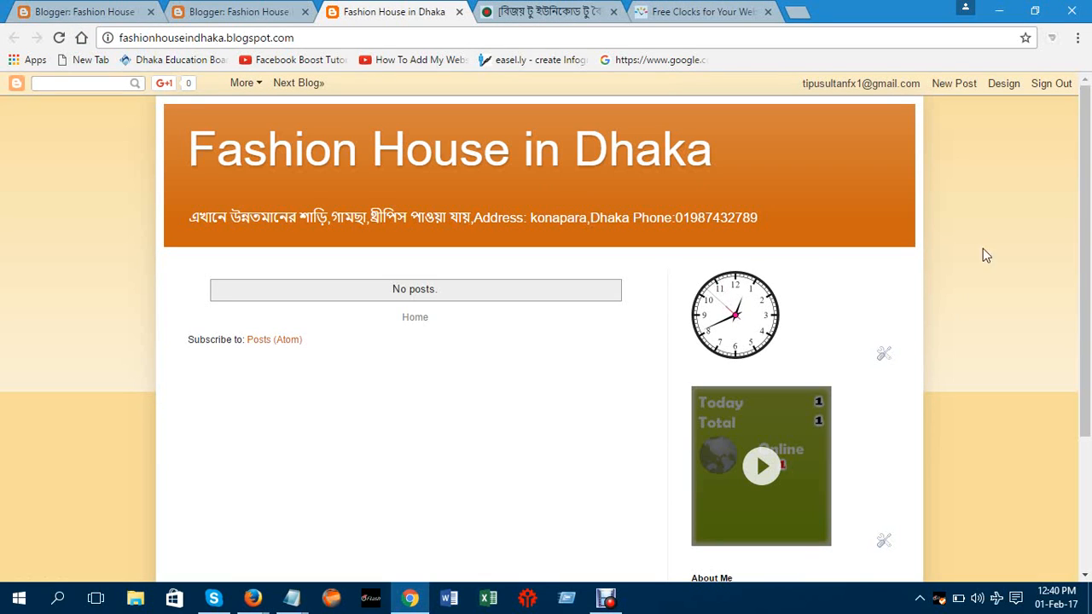
Open Configure HTML/JavaScript for the clock gadget from its wrench icon on the live blog
left_click(885, 355)
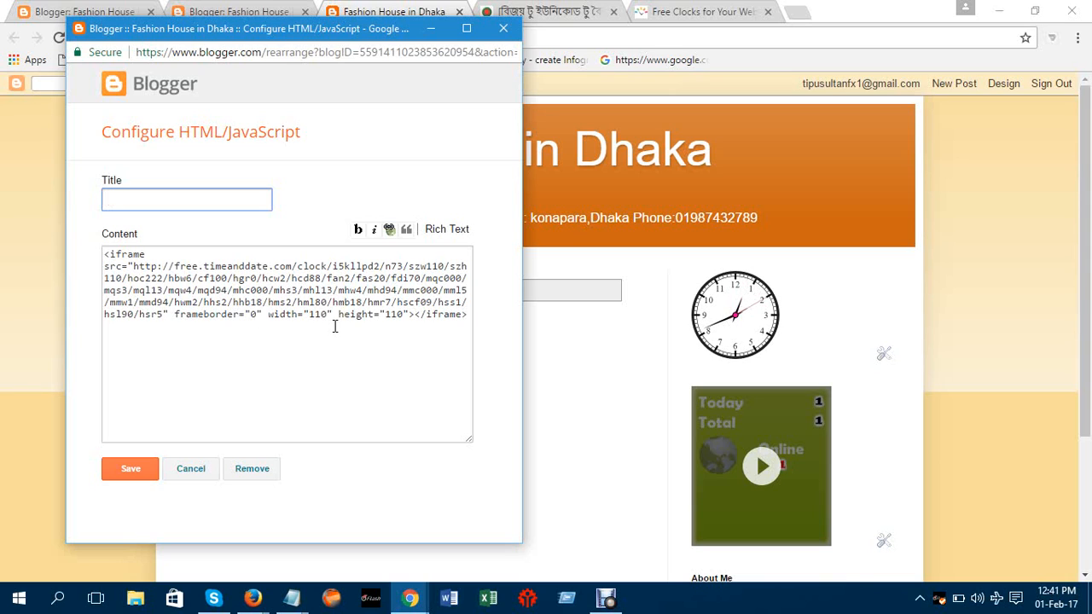
Change the clock iframe's height and width from 110 to 150 and save the gadget
left_click(391, 315)
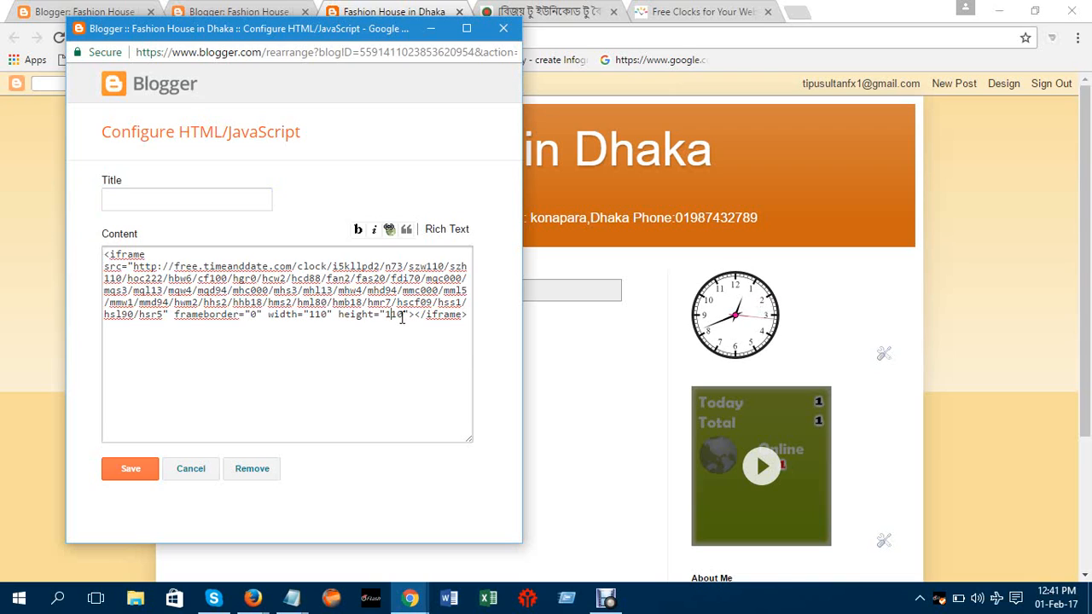
key("BackSpace")
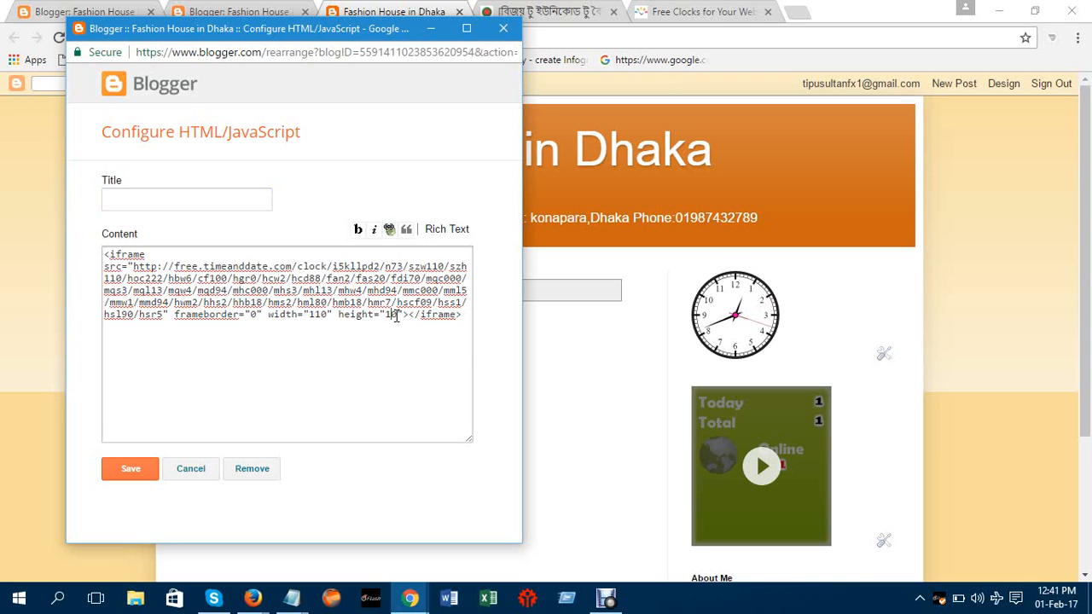
type("5")
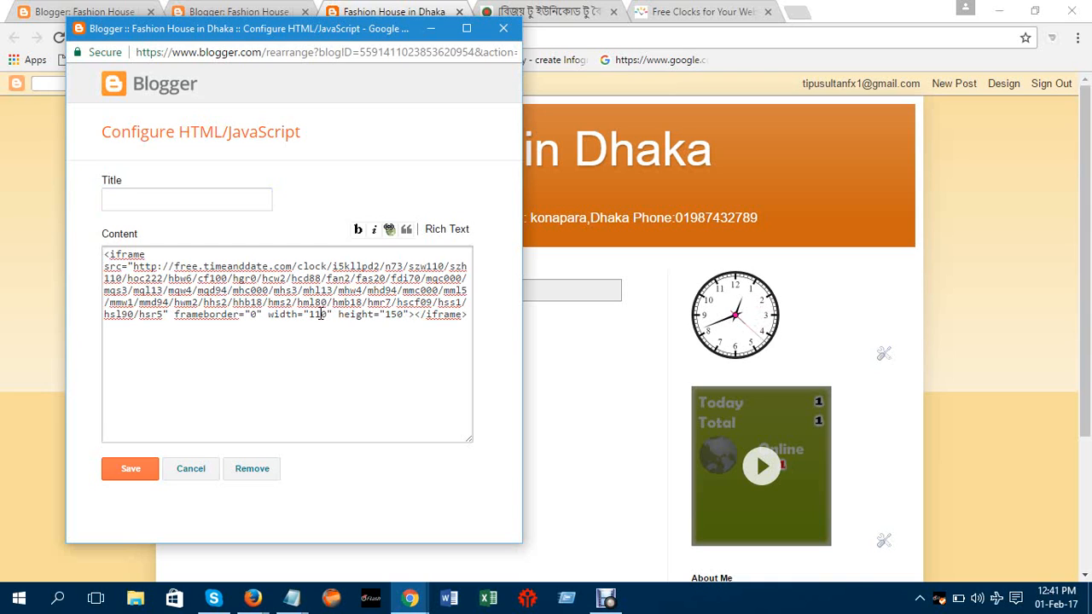
key("BackSpace")
type("5")
left_click(144, 467)
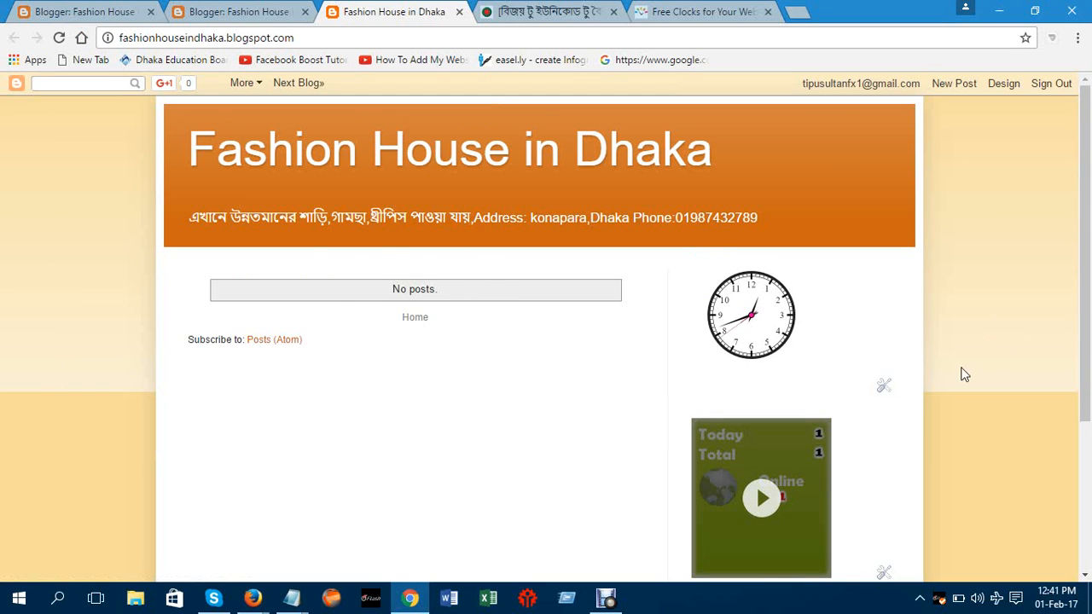
Open Configure HTML/JavaScript for the visitor counter, dismissing a blank popup along the way
left_click_drag(1091, 237, 1022, 357)
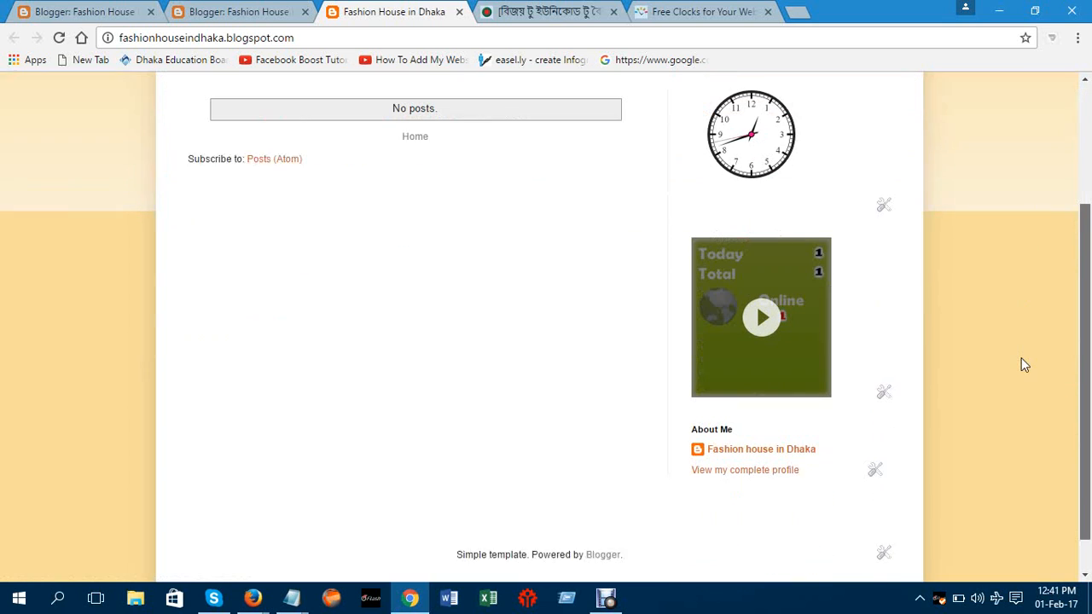
left_click(884, 194)
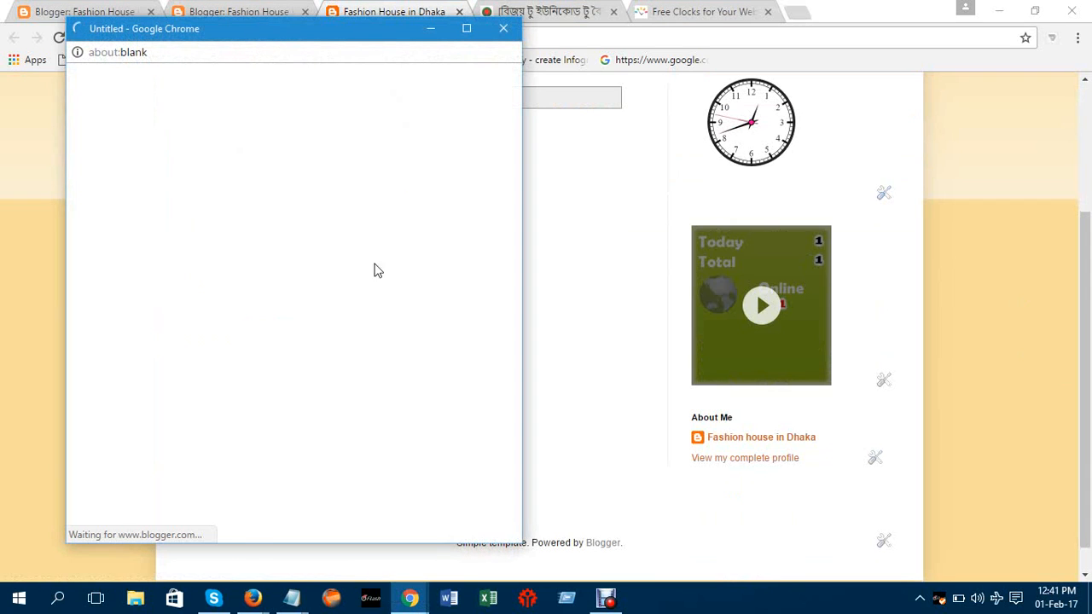
left_click(504, 31)
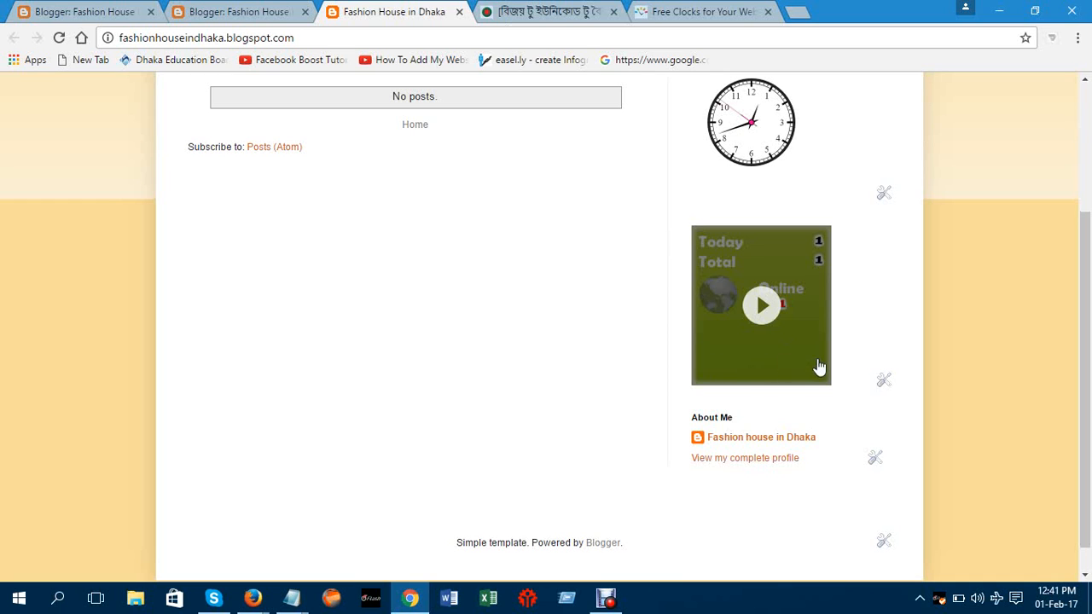
left_click(885, 381)
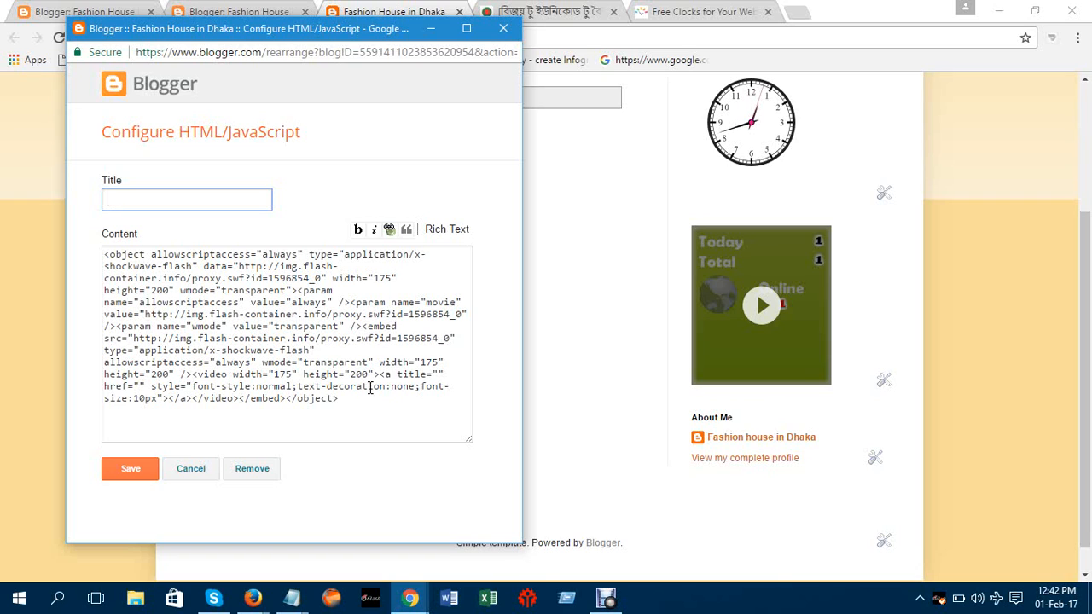
Change the counter embed code from width 175 and height 200 to 300 by 300, then save
left_click(279, 407)
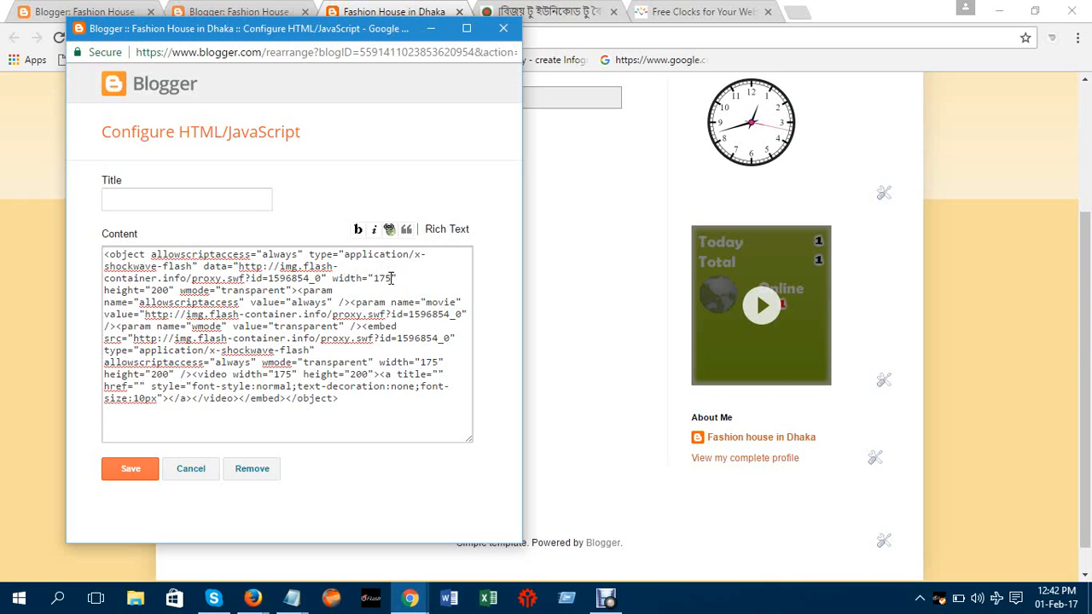
left_click(392, 278)
key("BackSpace")
key("BackSpace")
key("BackSpace")
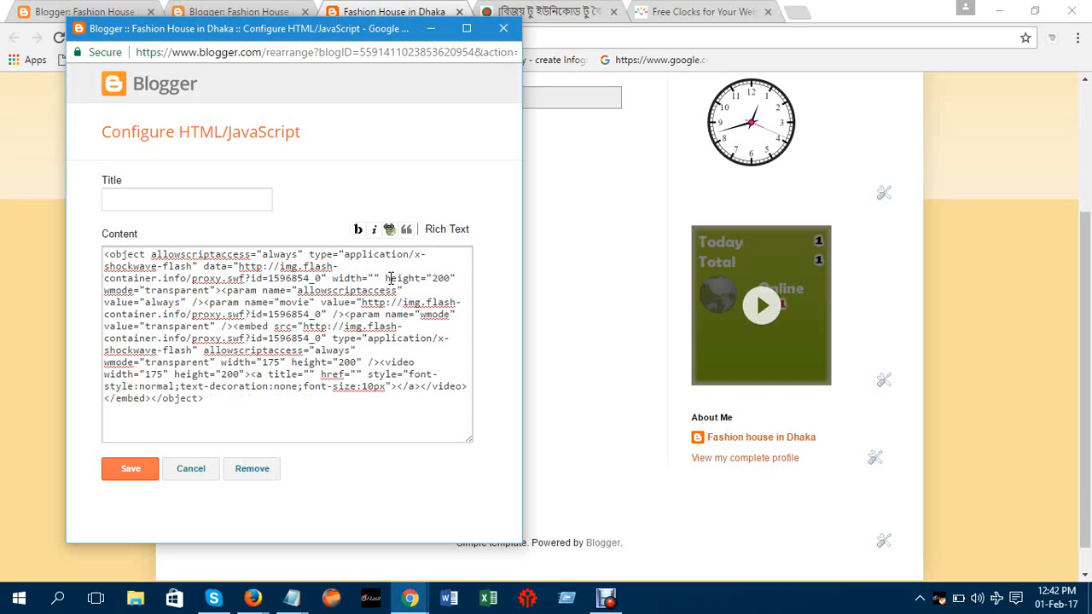
type("300")
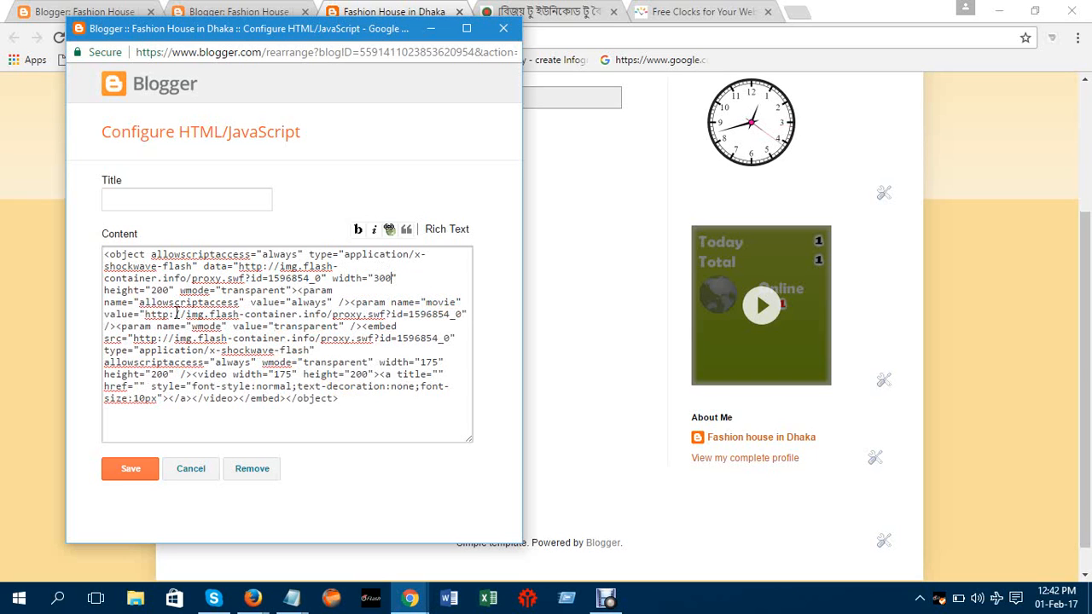
left_click(168, 287)
key("BackSpace")
key("BackSpace")
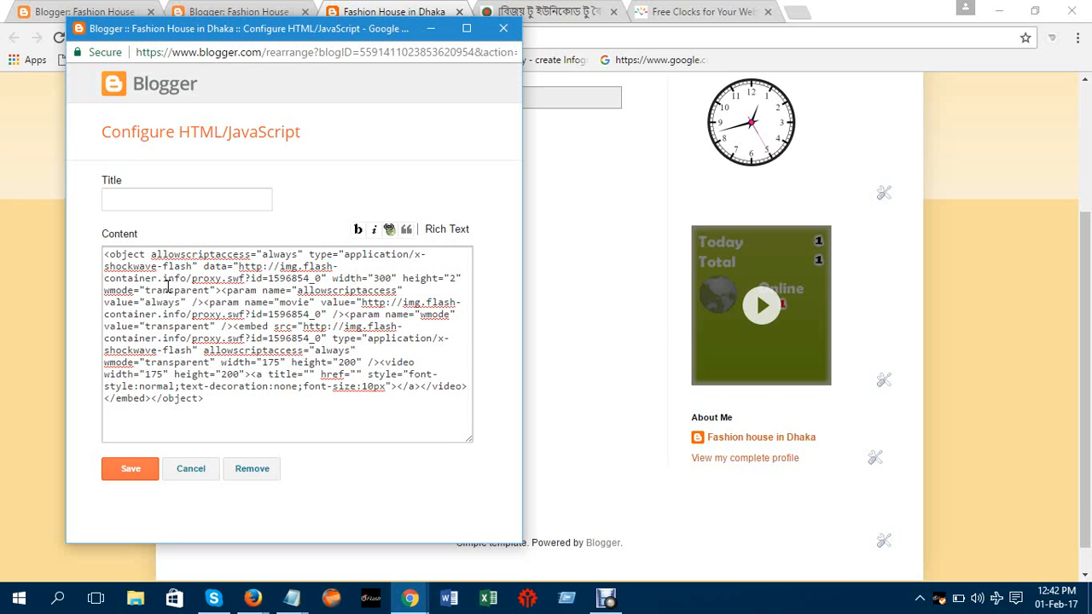
key("BackSpace")
type("300\" wmode=\"transparent\"><param")
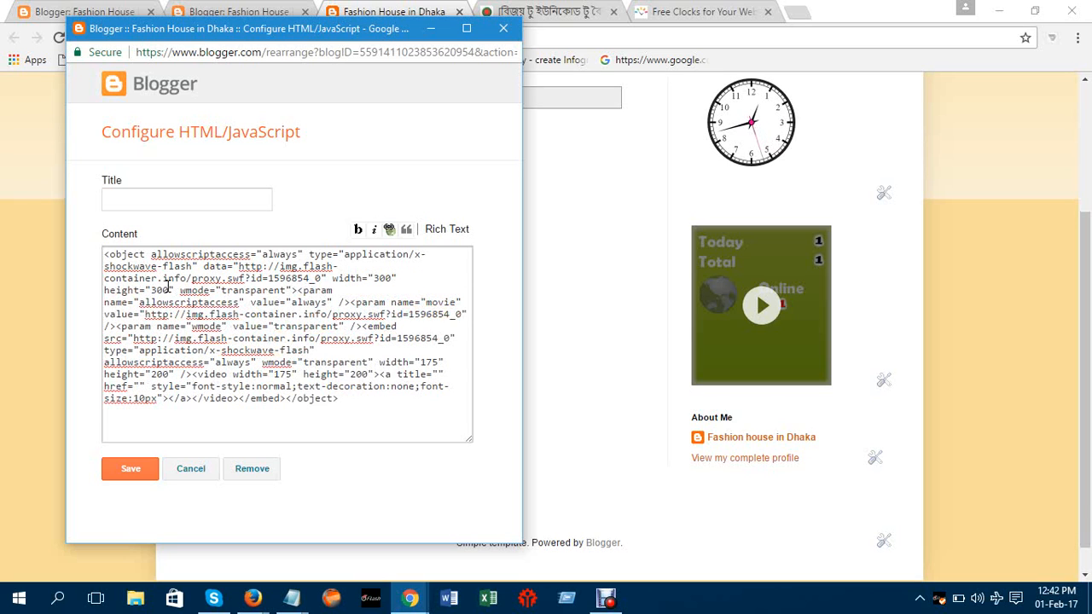
left_click(130, 468)
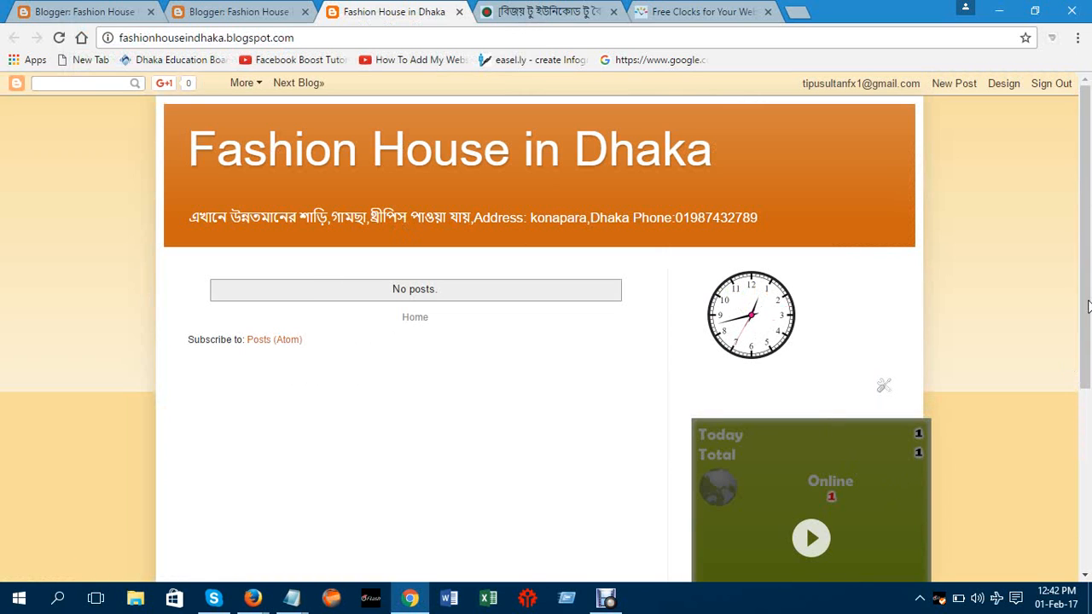
Scroll to the enlarged counter, start it showing visitor data, and reopen its HTML/JavaScript settings
scroll(1084, 282, "down", 1)
left_click_drag(1087, 273, 1086, 358)
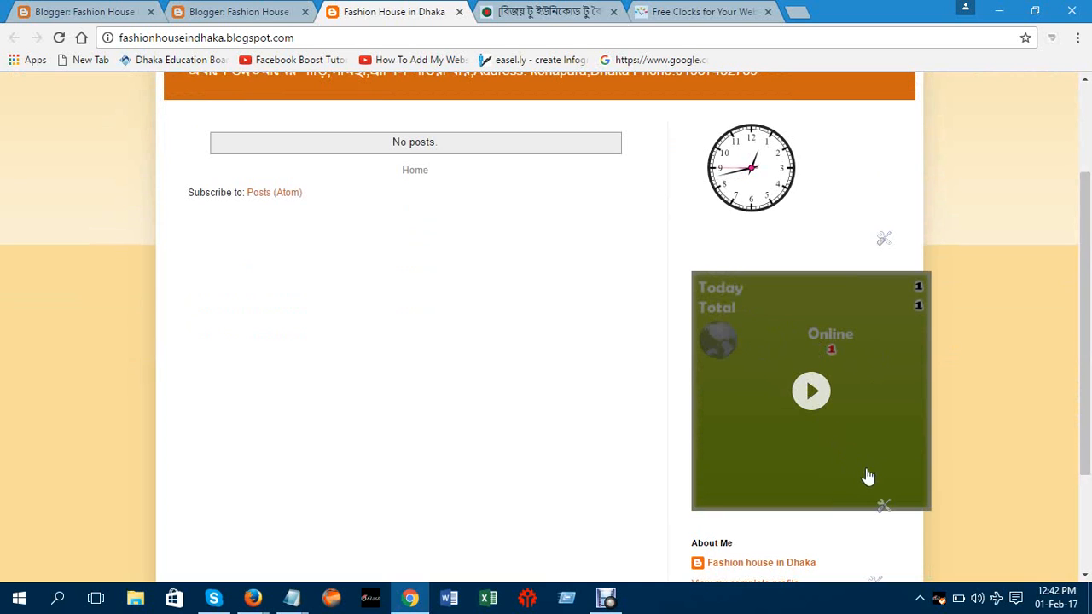
left_click(880, 502)
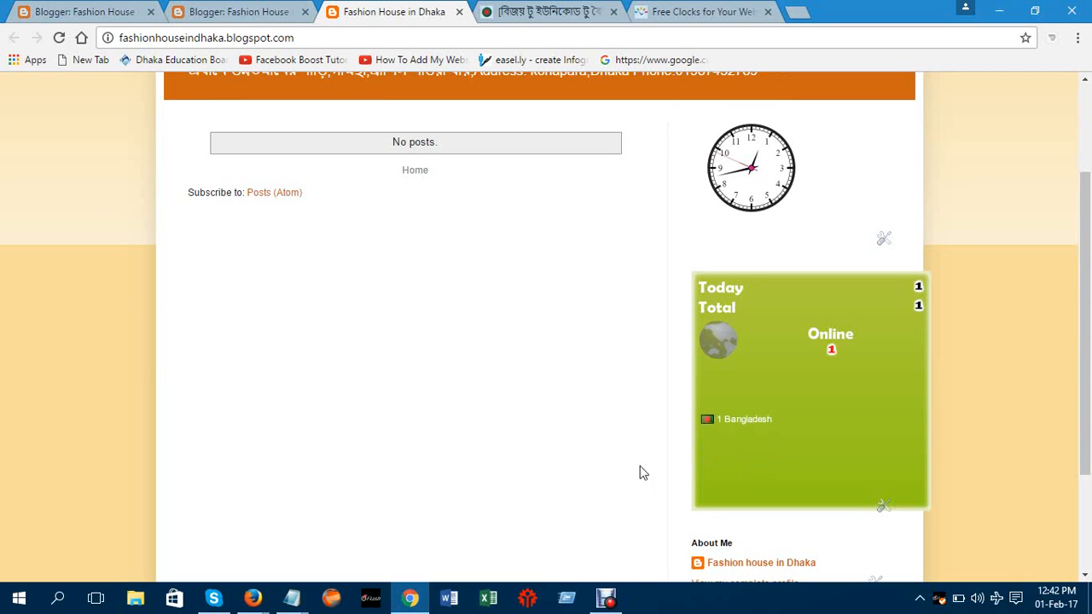
left_click(885, 507)
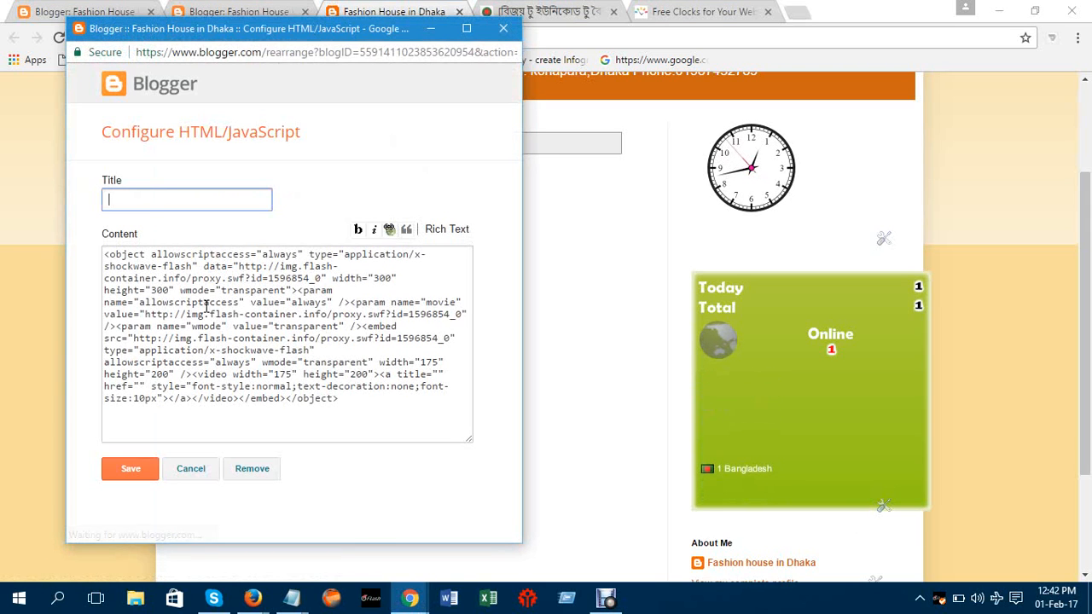
Change the counter's width and height from 300 to 250 and save
left_click(391, 277)
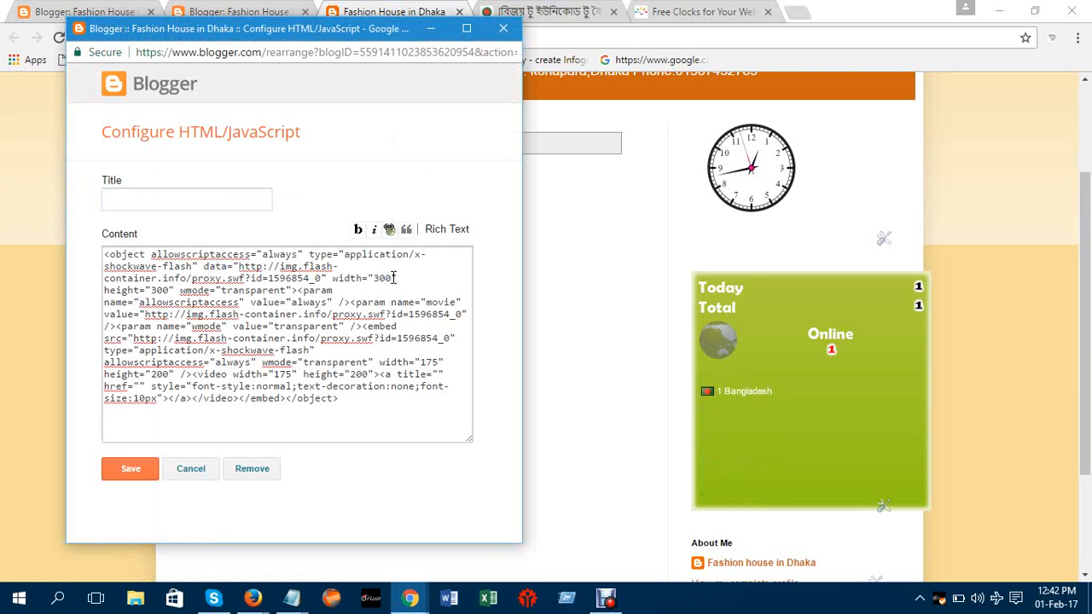
key("BackSpace")
key("BackSpace")
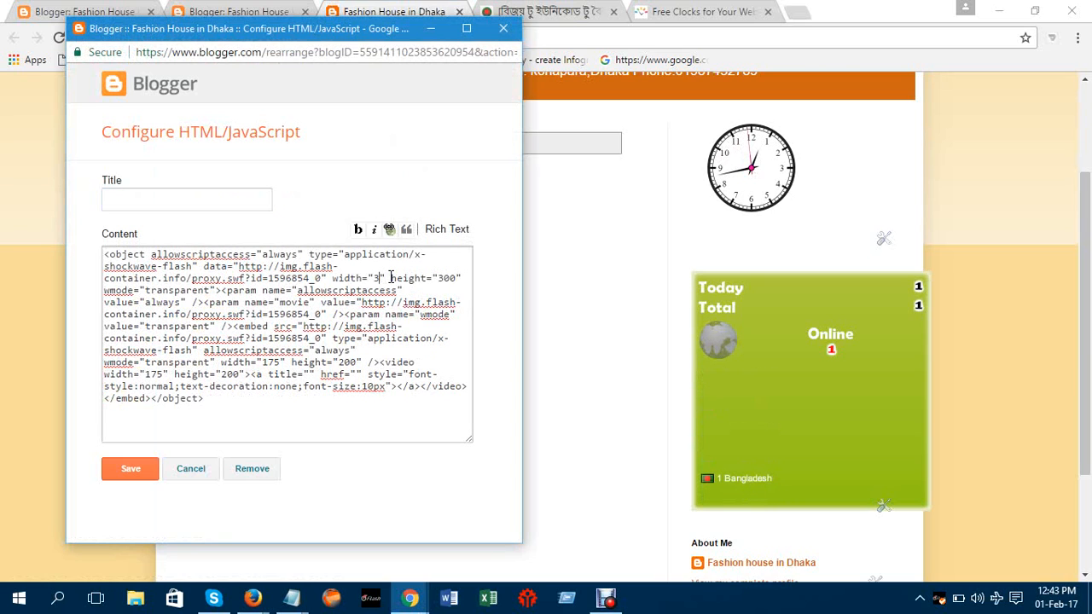
key("BackSpace")
type("25")
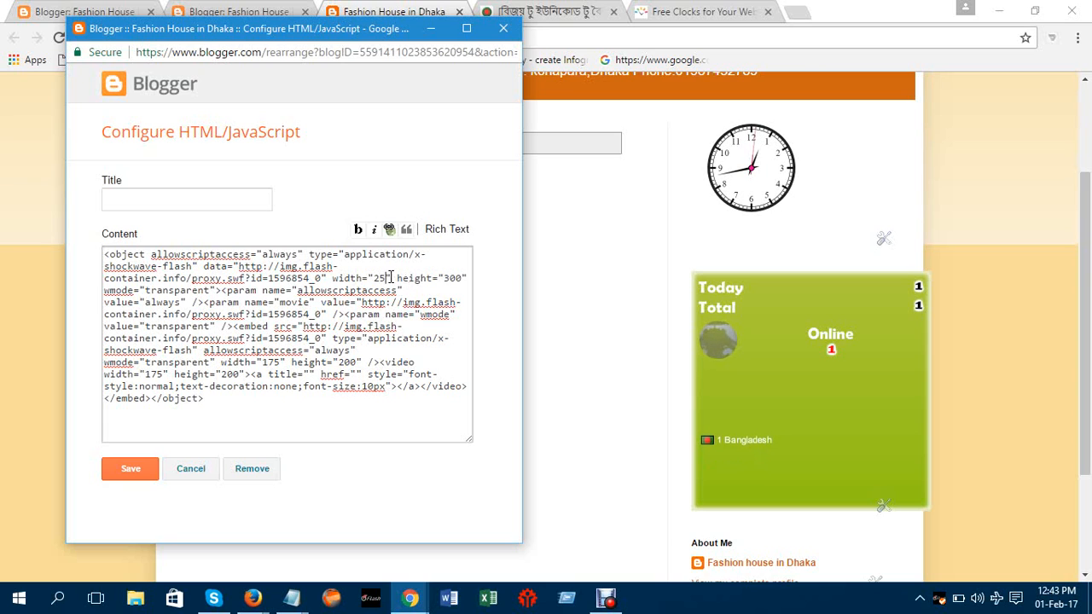
type("0")
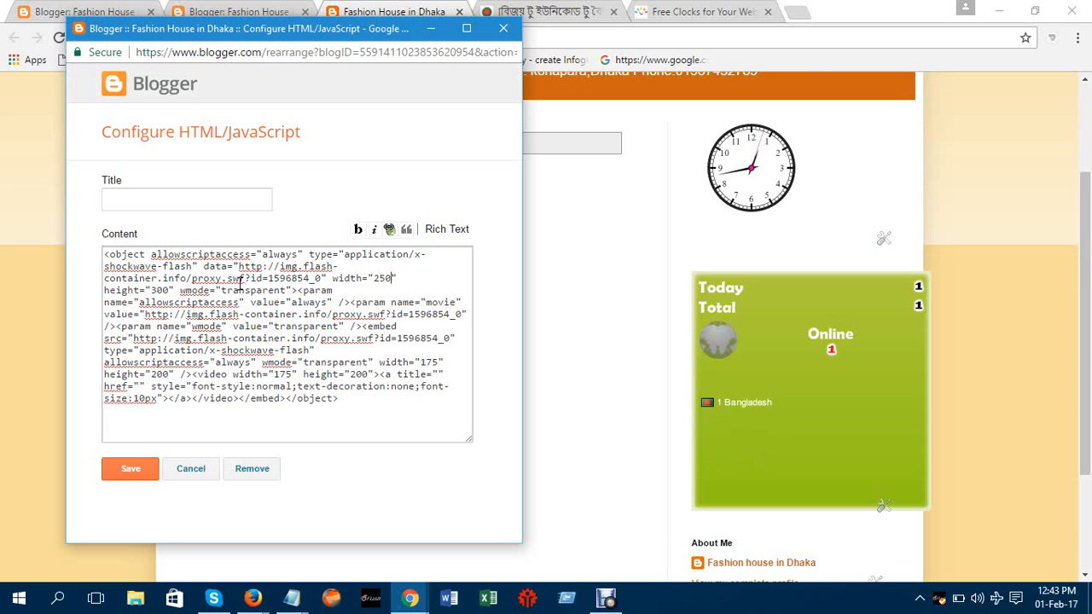
left_click(169, 290)
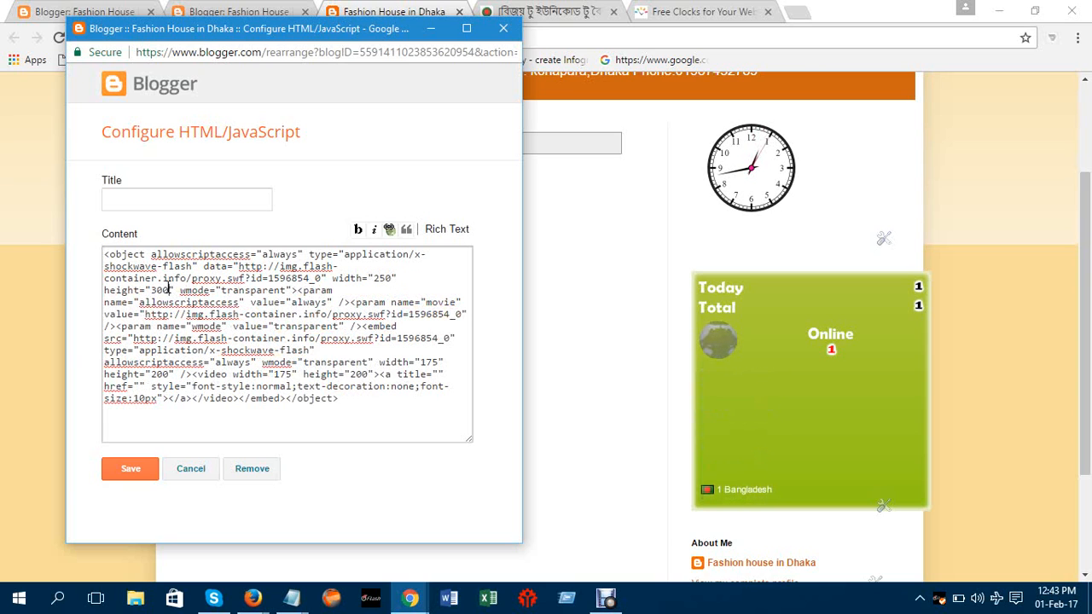
key("BackSpace")
key("BackSpace")
key("BackSpace")
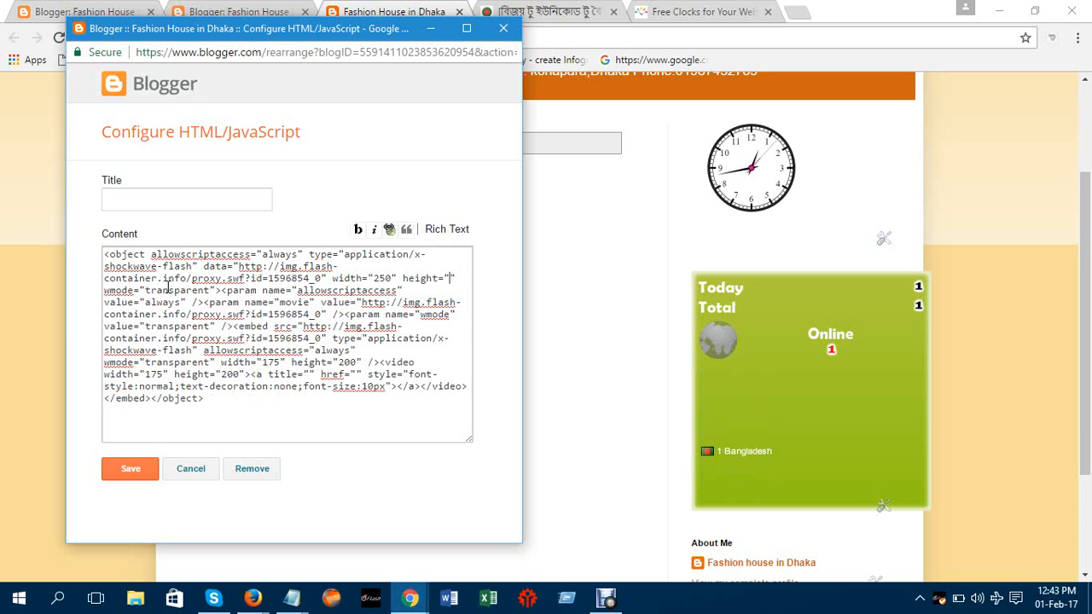
type("250\" wmode=\"transparent\"><param")
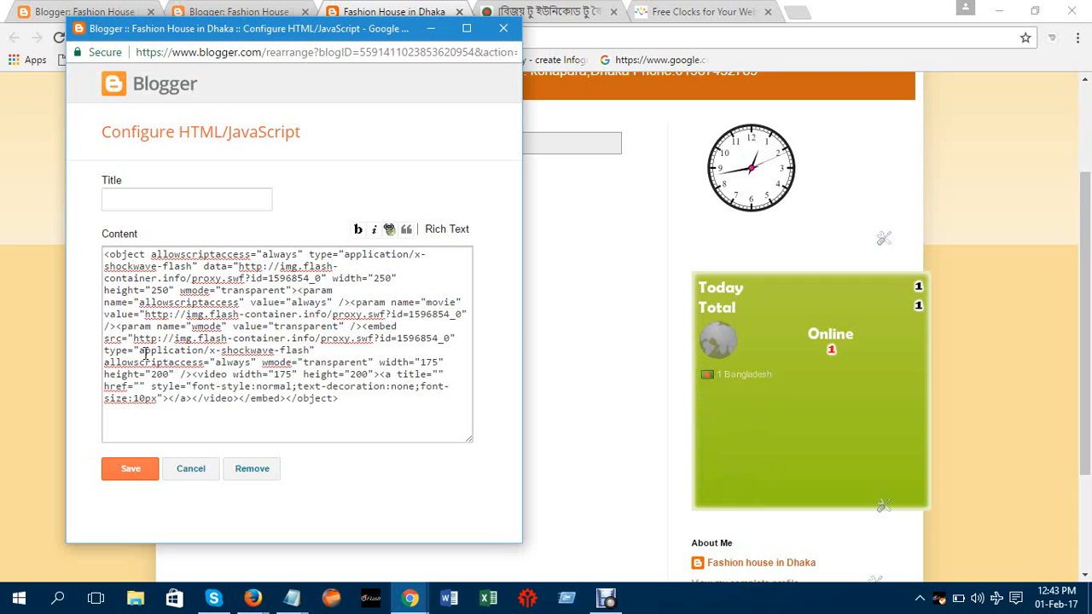
left_click(128, 473)
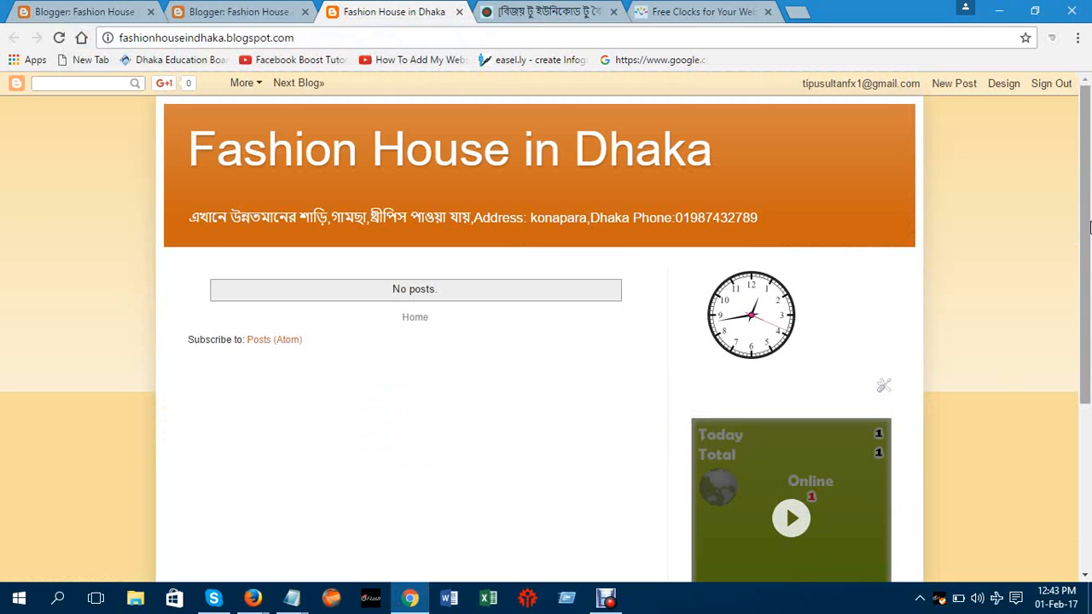
Scroll the blog to check the smaller counter below the clock, then select the address bar
left_click_drag(1090, 226, 769, 101)
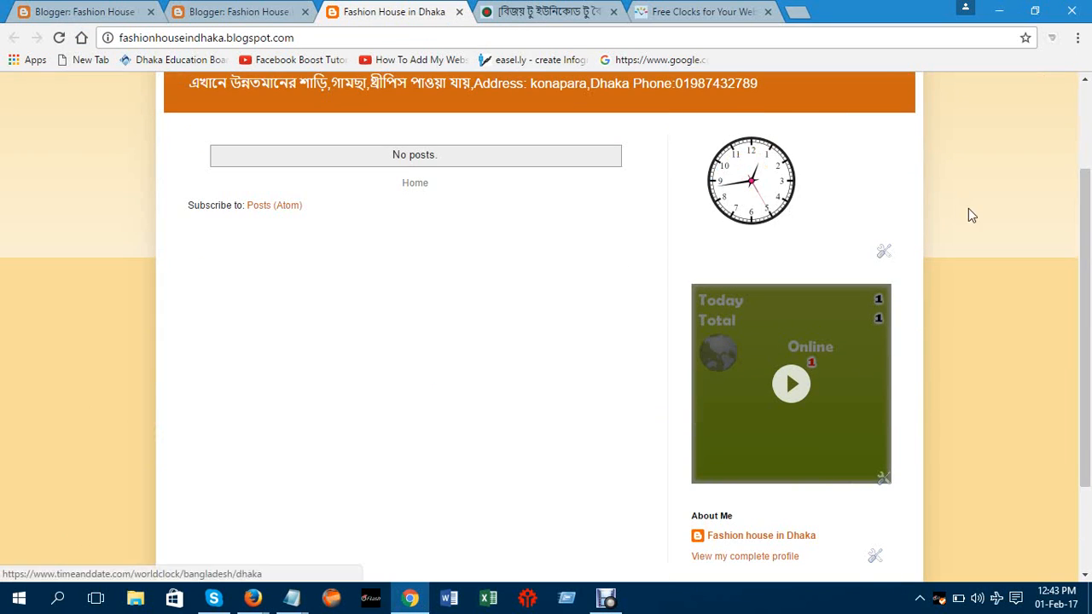
left_click_drag(1090, 263, 1077, 181)
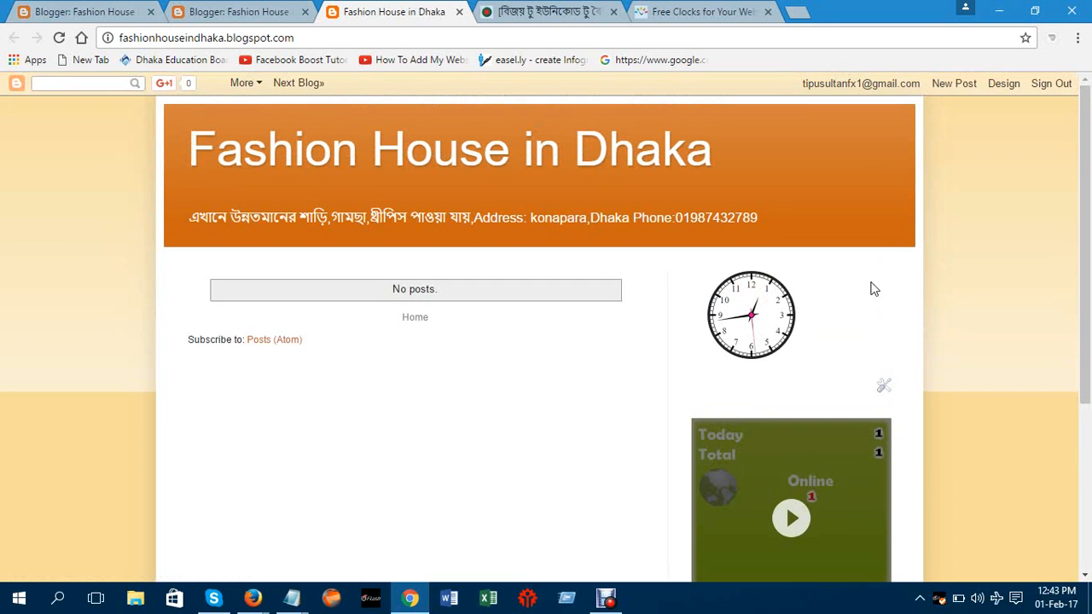
left_click(377, 36)
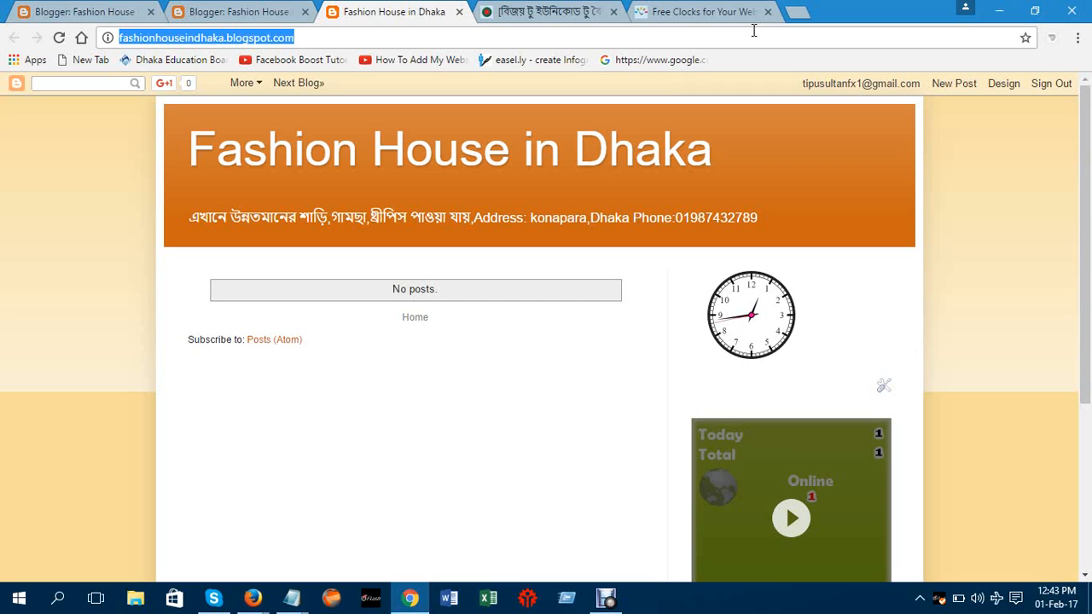
Search Google for 'bbc bangla' and open the BBC Bangla homepage result
left_click(587, 41)
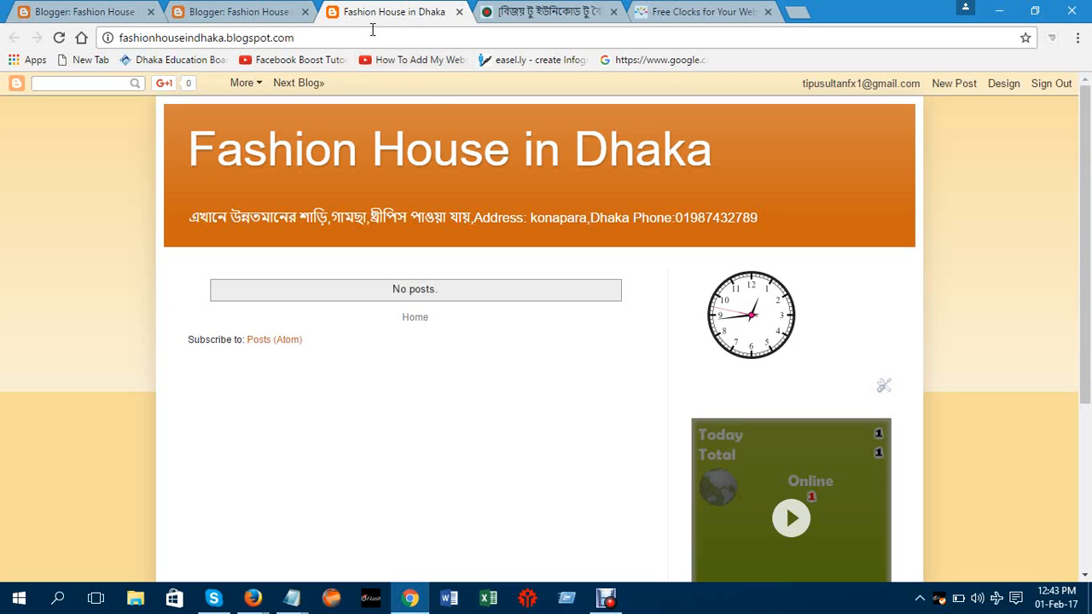
key("BackSpace")
key("BackSpace")
key("BackSpace")
key("BackSpace")
key("BackSpace")
key("BackSpace")
key("BackSpace")
key("BackSpace")
key("BackSpace")
key("BackSpace")
key("BackSpace")
key("BackSpace")
key("BackSpace")
key("BackSpace")
key("BackSpace")
key("BackSpace")
key("BackSpace")
key("BackSpace")
key("BackSpace")
key("BackSpace")
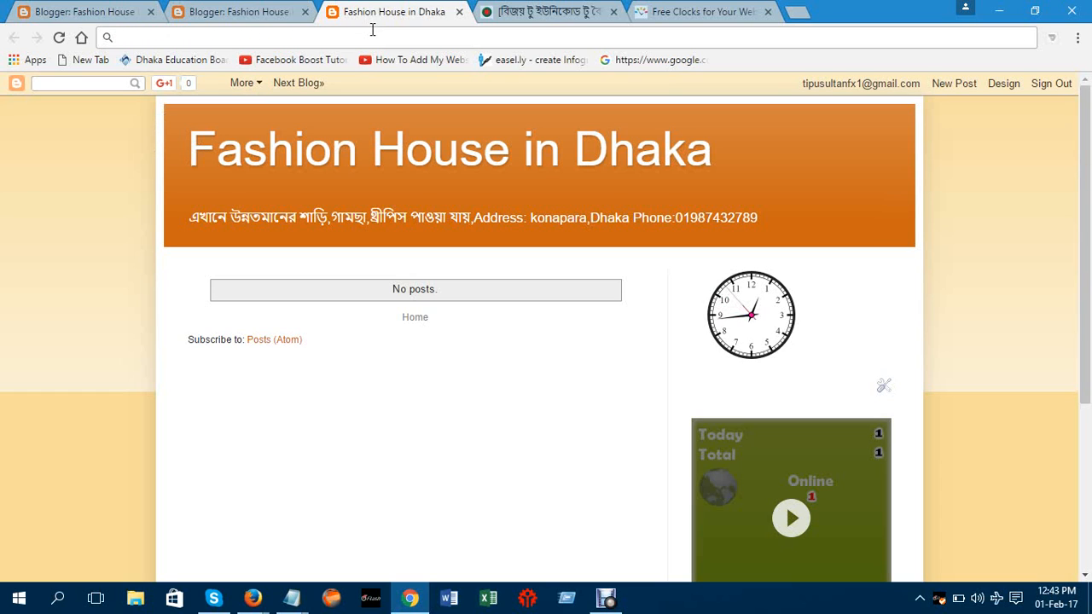
type("bb")
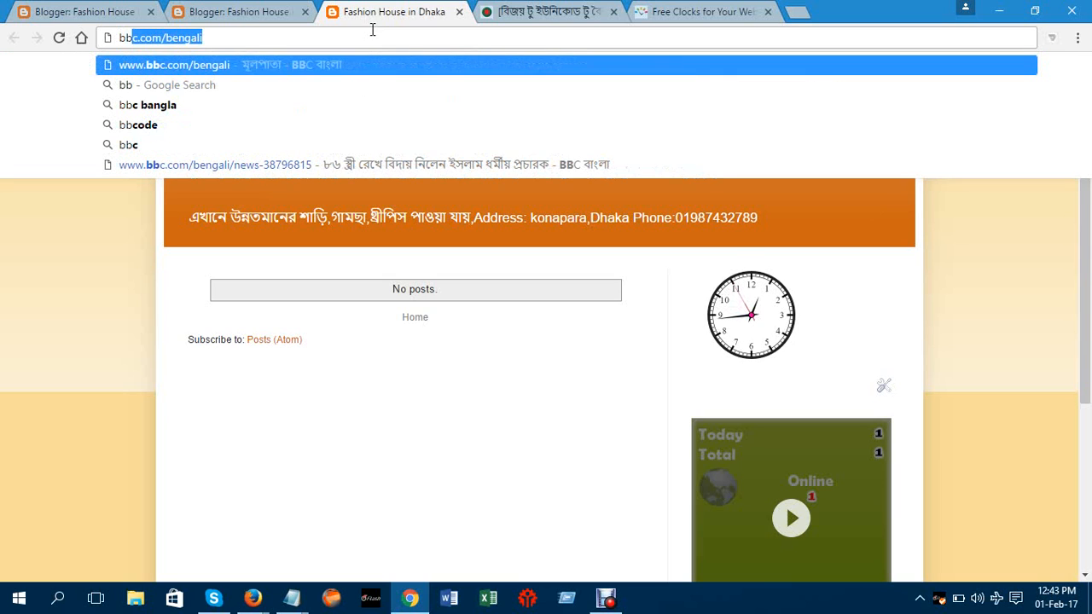
type("c ban")
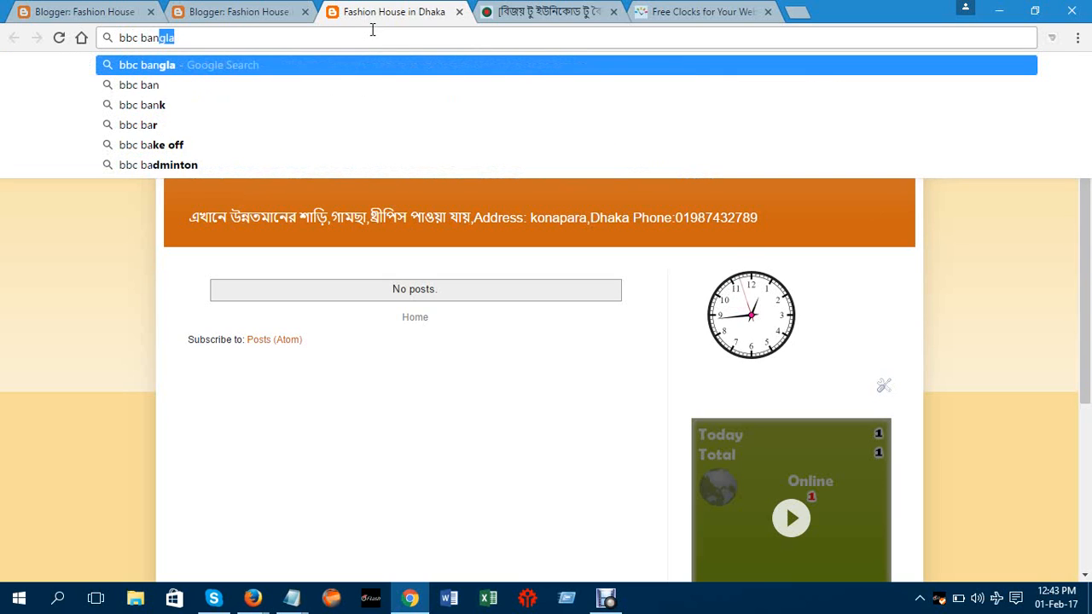
type("gla")
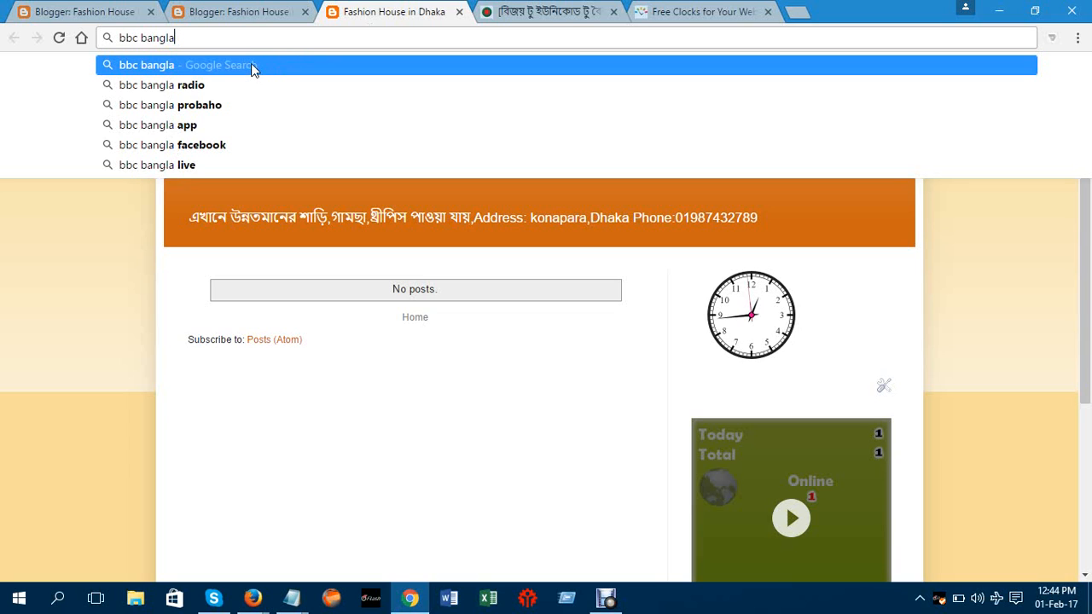
left_click(252, 66)
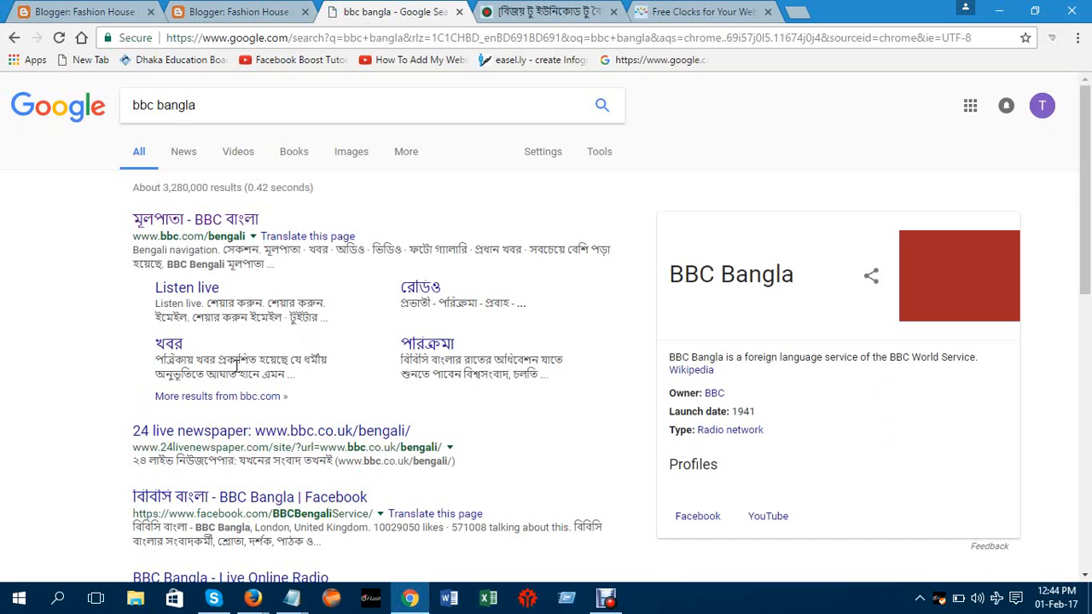
left_click(223, 224)
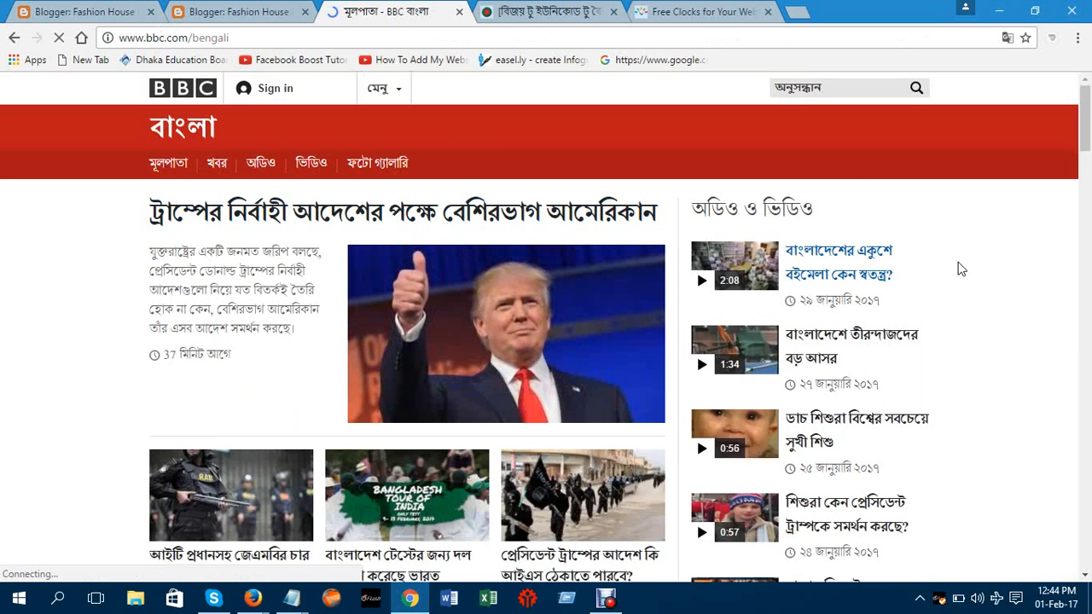
Zoom the BBC Bangla page to 110% and copy the RSS feed link address (feeds.bbci.co.uk/bengali/rss.xml)
key("ctrl+plus")
scroll(1045, 183, "down", 5)
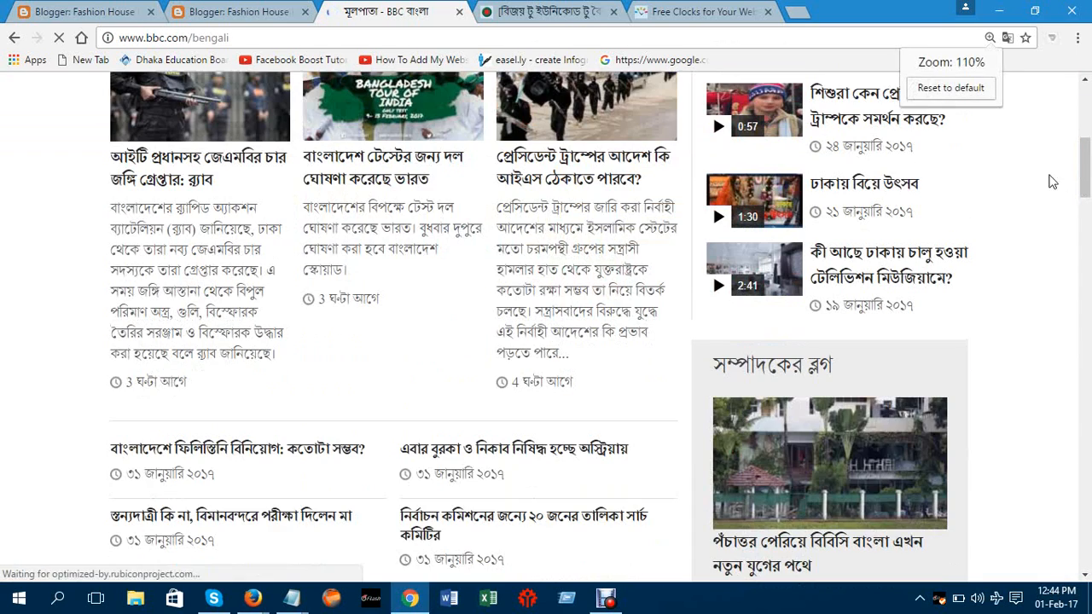
left_click_drag(1085, 166, 1088, 386)
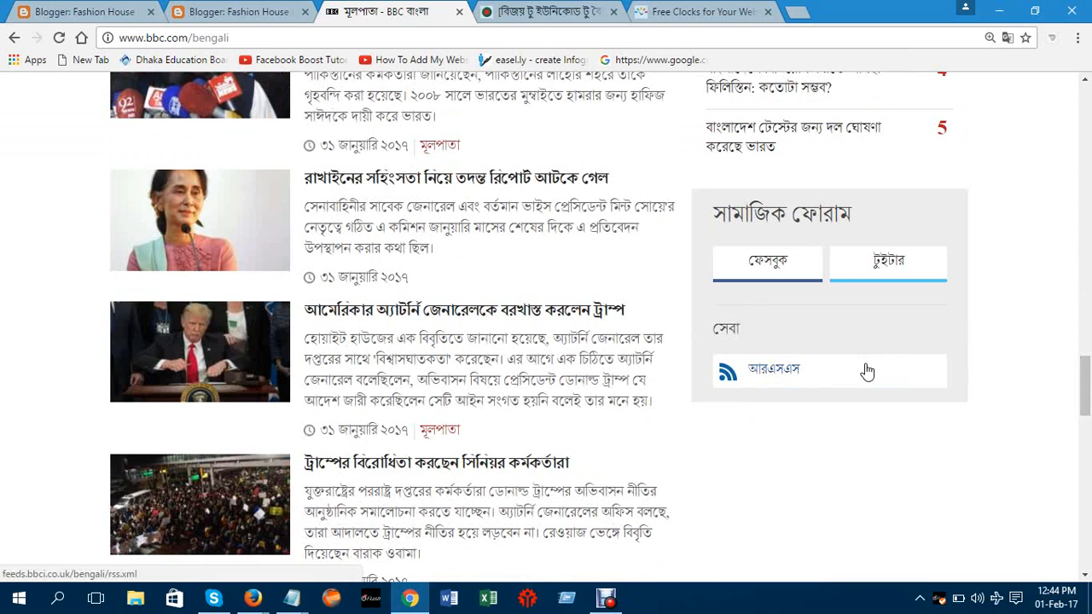
right_click(769, 381)
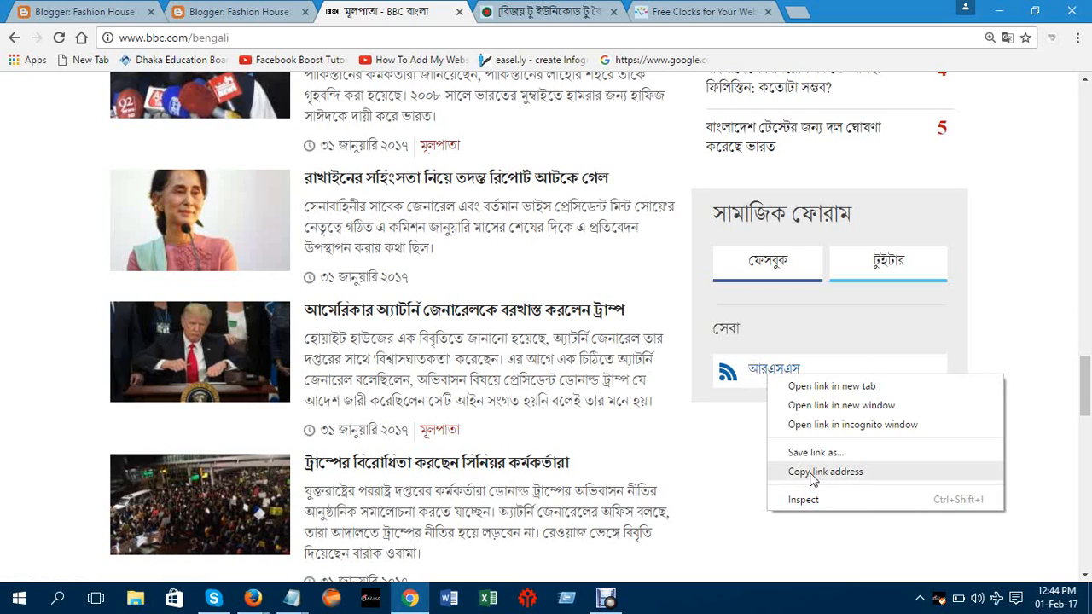
left_click(812, 473)
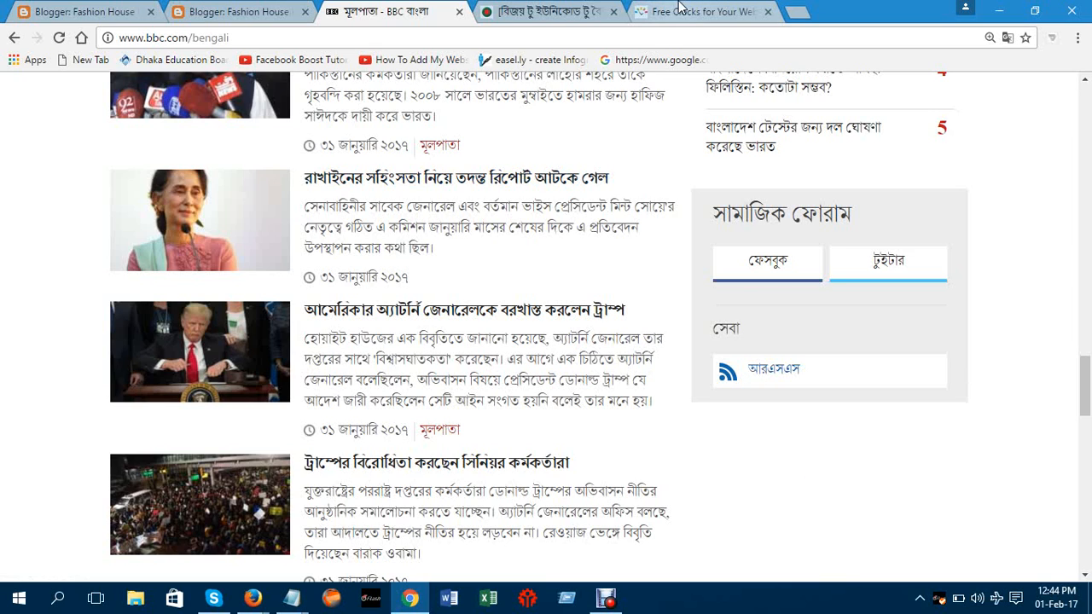
Close the timeanddate.com Free Clocks tab and go back to the blog's Layout page
left_click(248, 11)
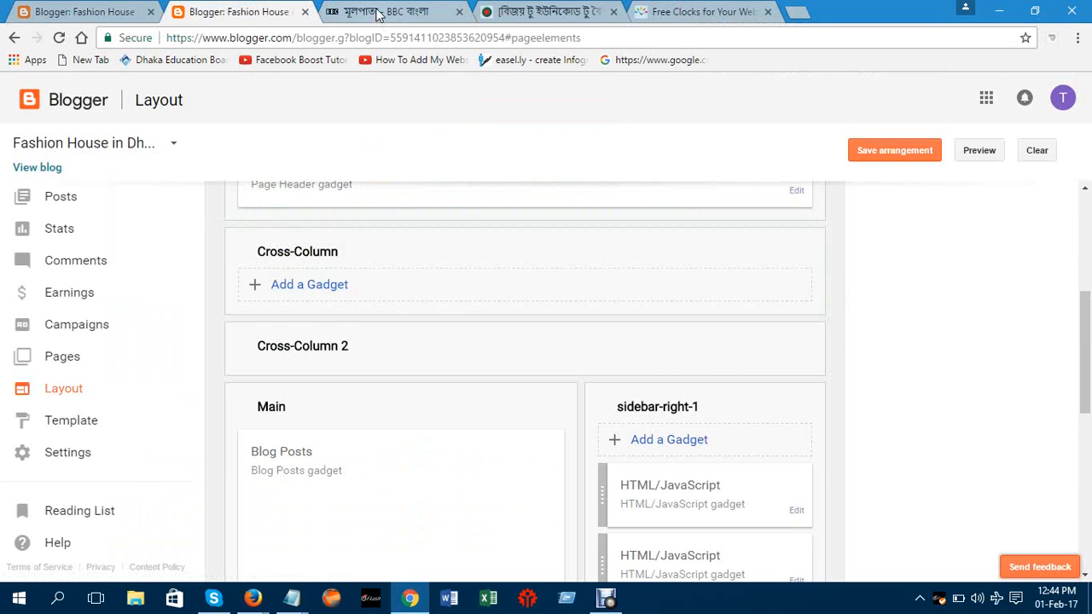
left_click(380, 11)
left_click(551, 8)
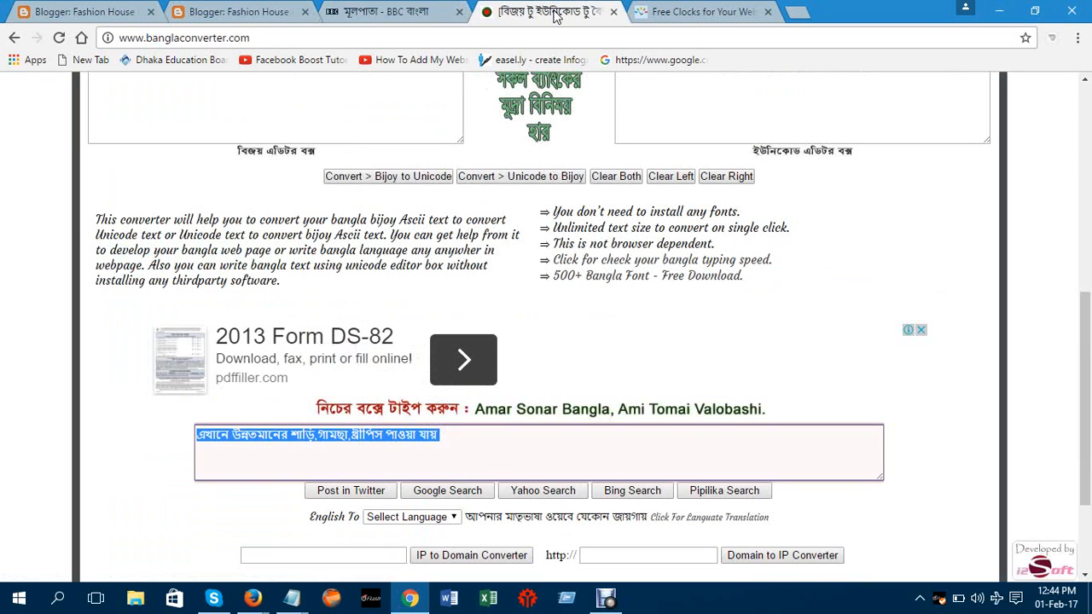
left_click(706, 11)
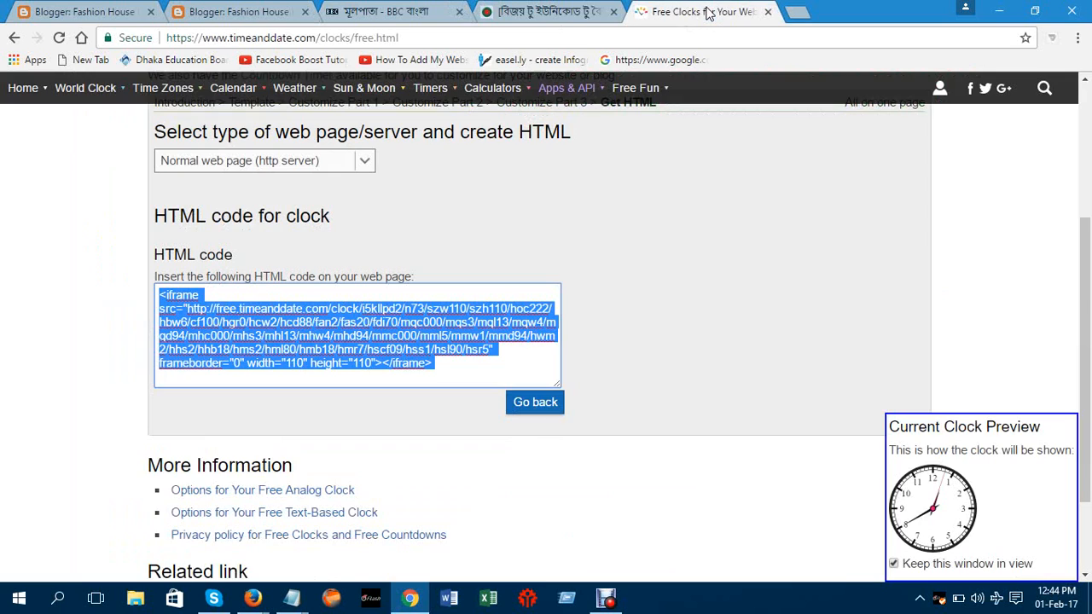
left_click(769, 12)
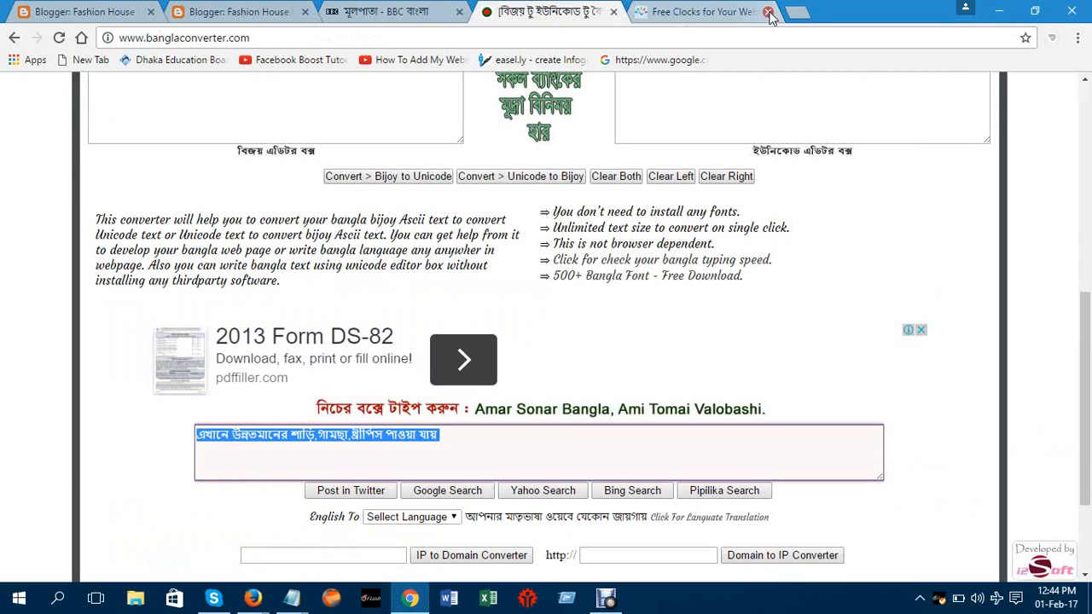
left_click(361, 15)
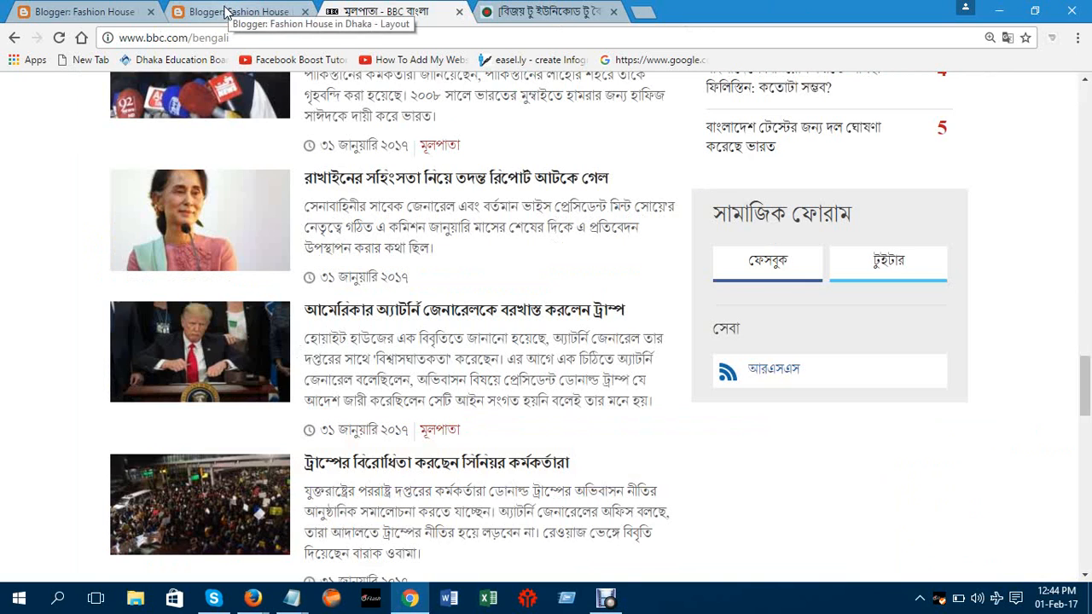
left_click(224, 15)
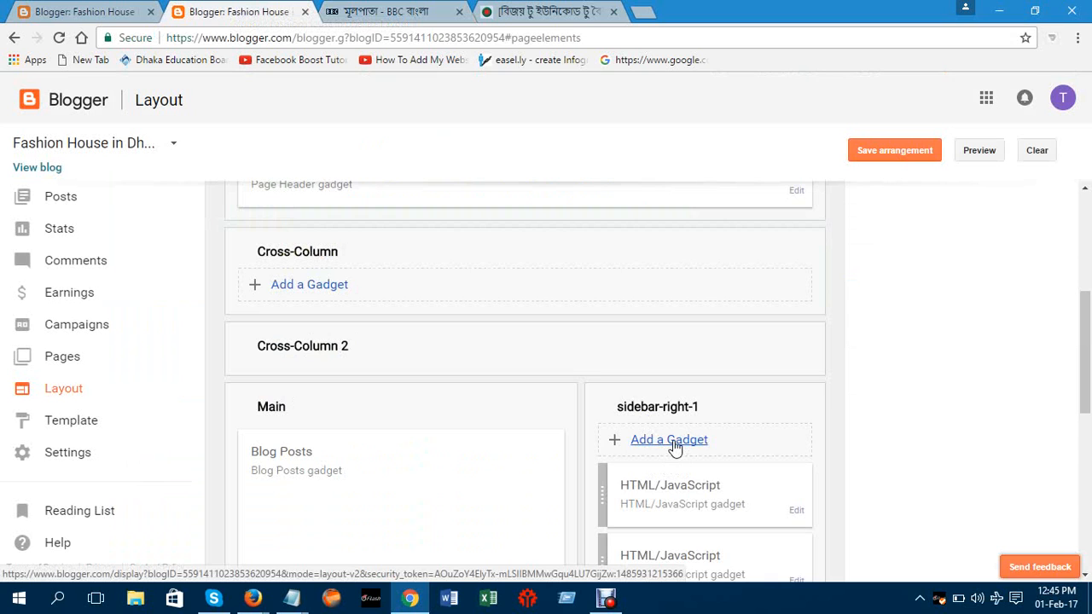
Add a gadget to sidebar-right-1 and pick Feed from the gadget list
left_click(672, 442)
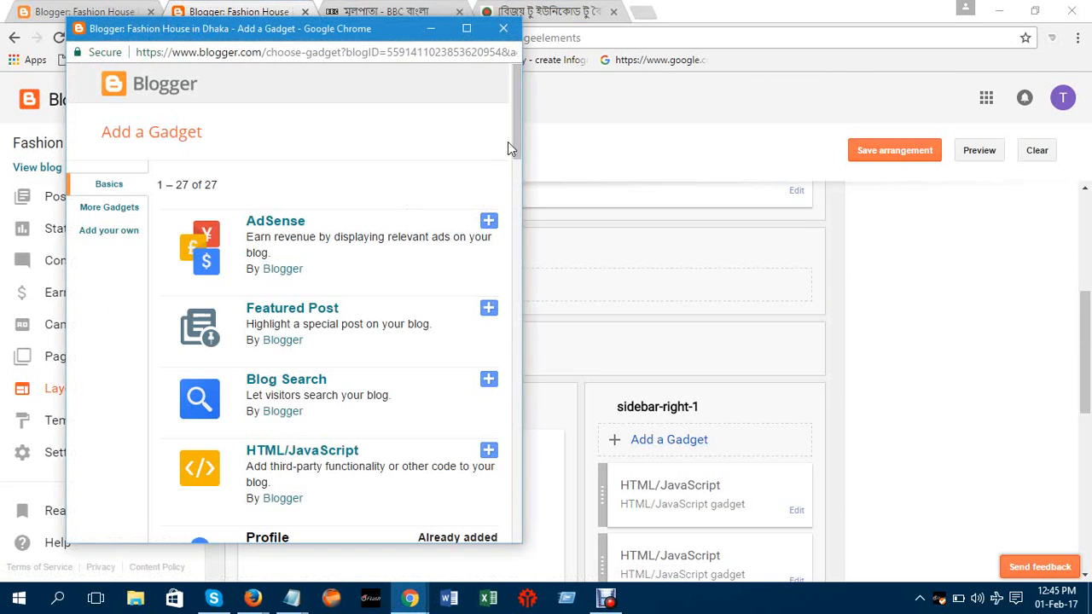
left_click_drag(516, 139, 502, 387)
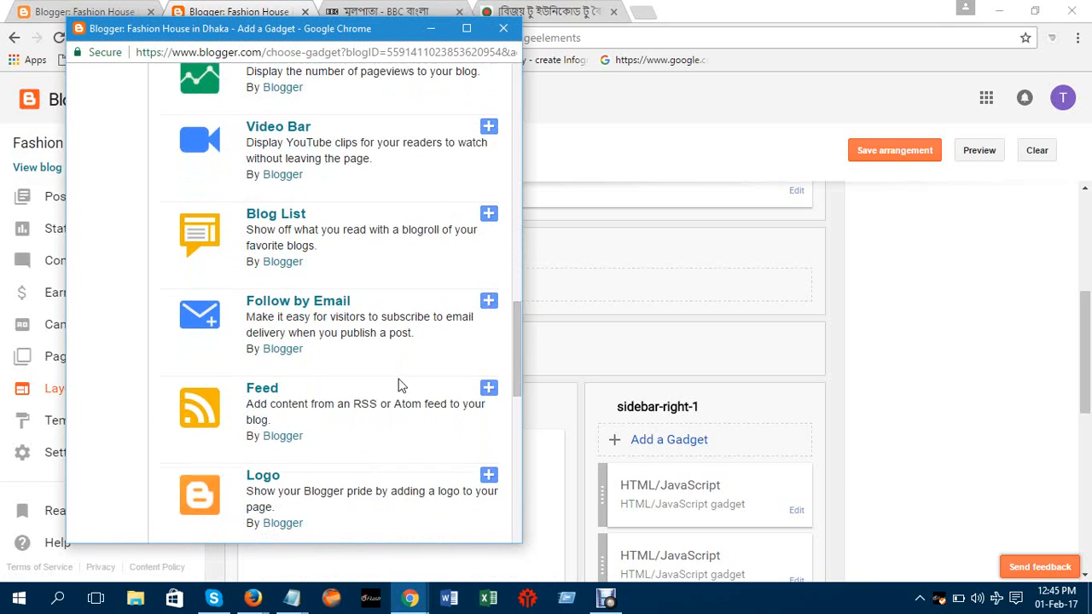
left_click(263, 392)
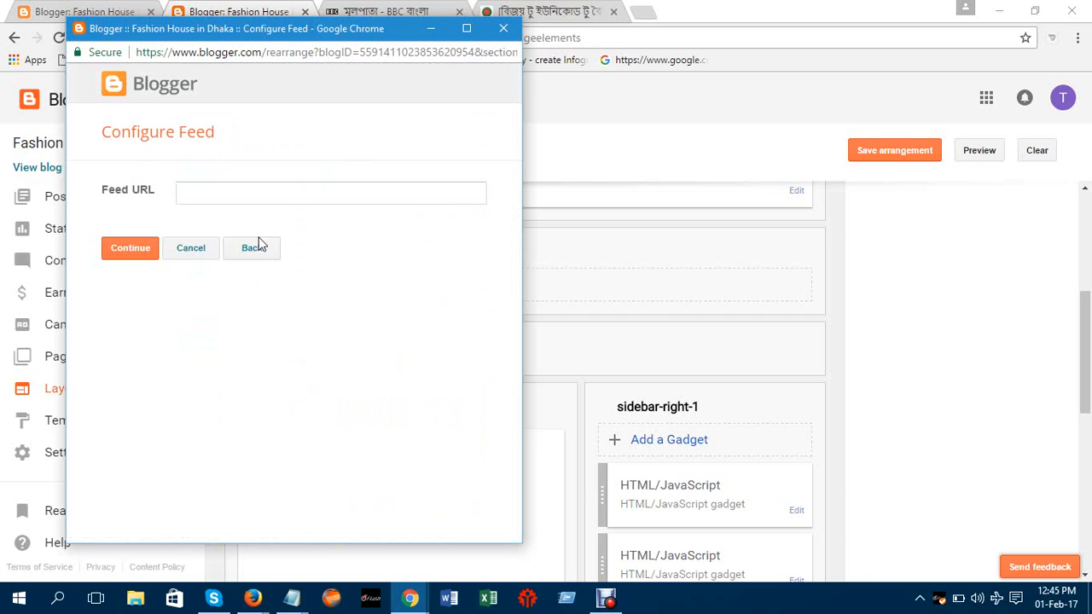
Paste the copied BBC Bangla RSS address as the Feed URL and continue
left_click(255, 193)
right_click(220, 182)
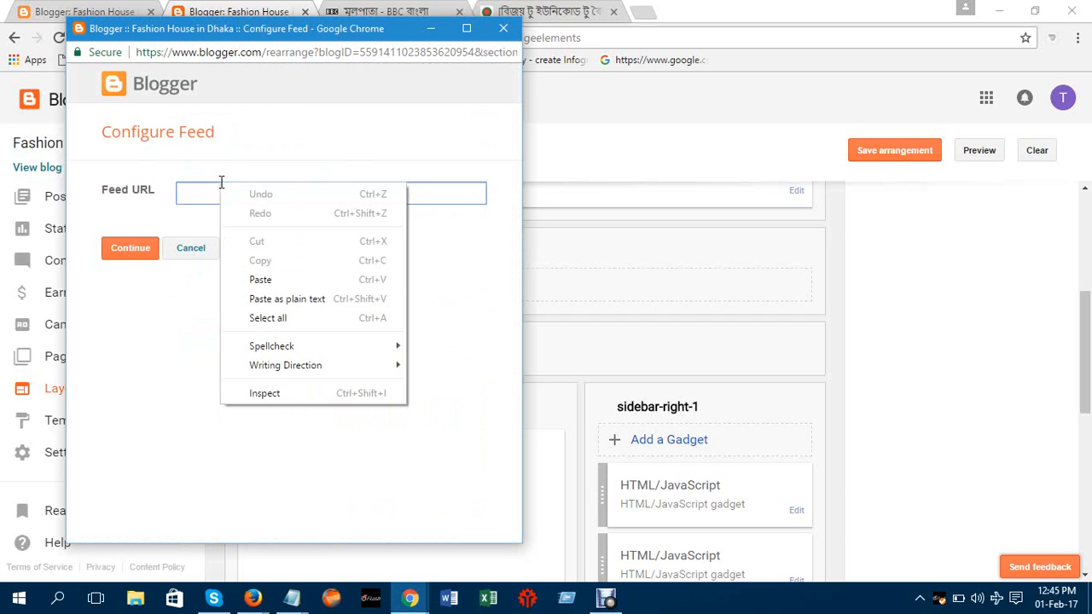
left_click(264, 281)
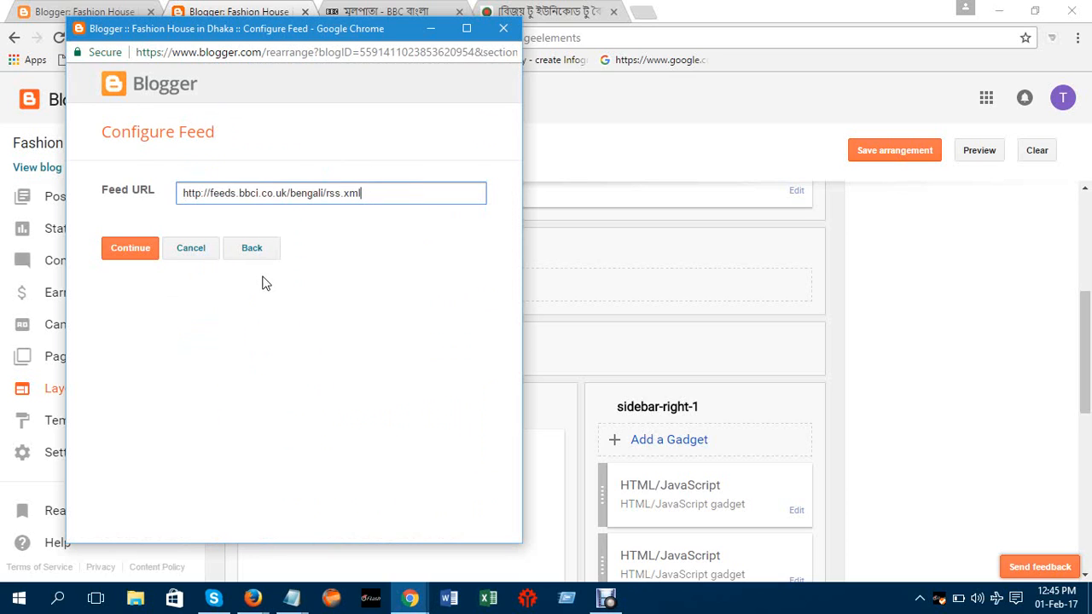
left_click(133, 251)
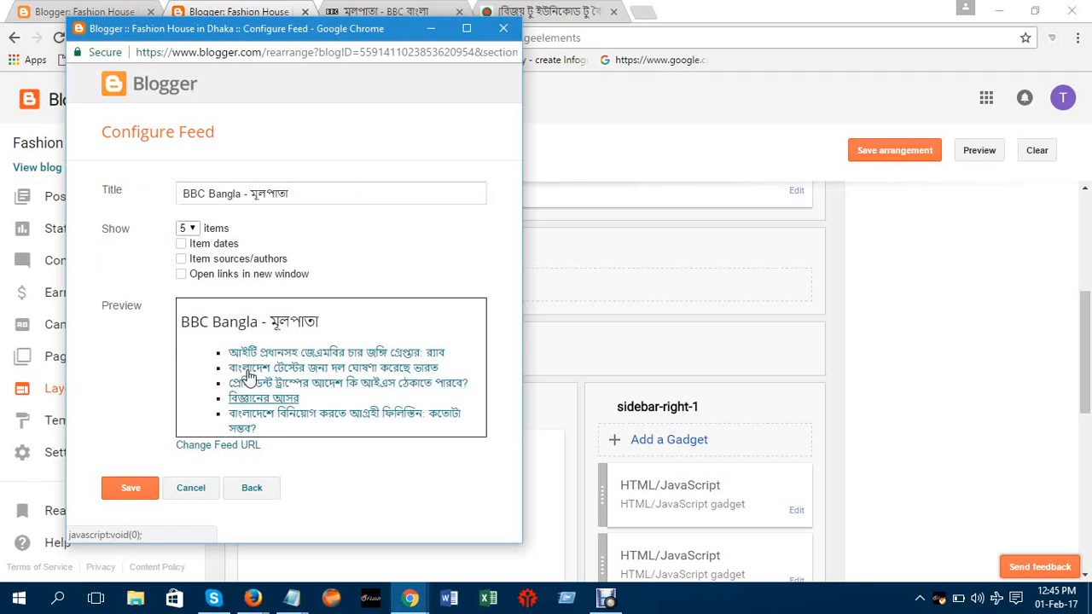
Show 5 feed items, with item dates and item sources/authors unchecked
left_click(186, 229)
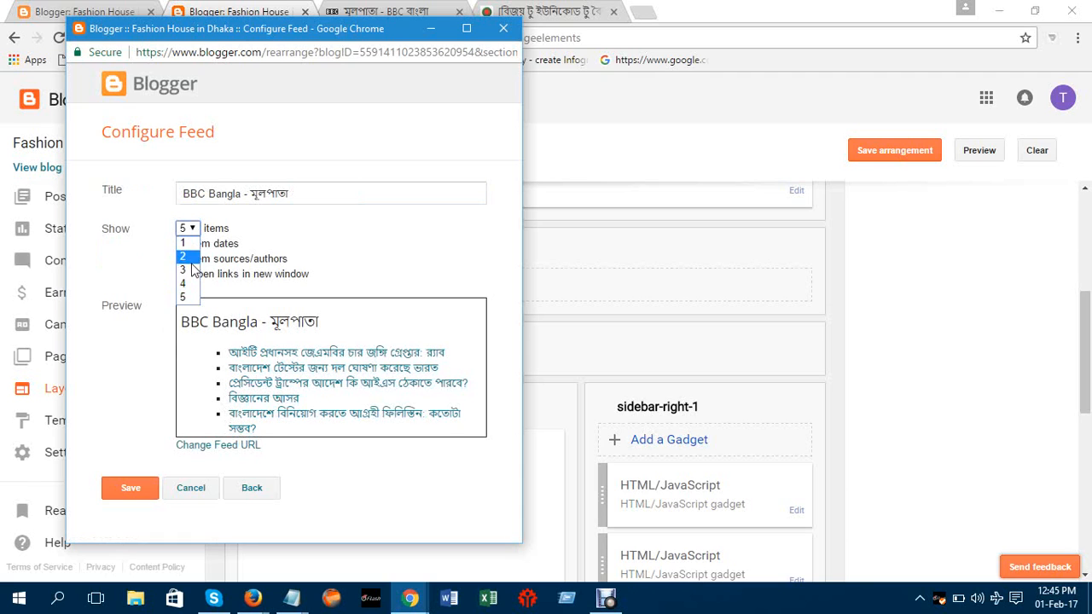
left_click(186, 285)
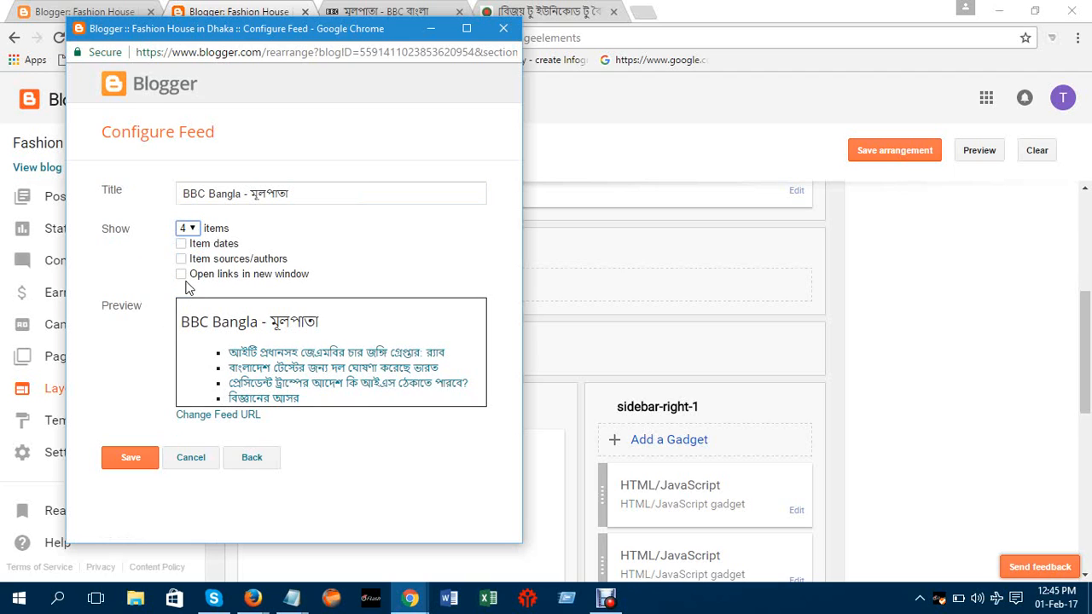
left_click(192, 230)
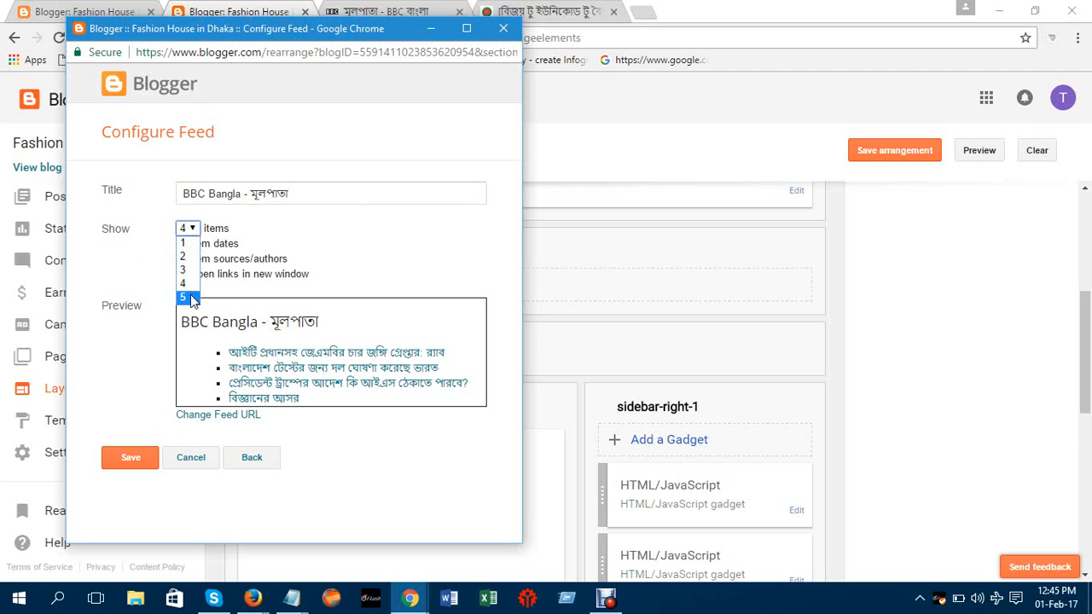
left_click(193, 299)
left_click(215, 244)
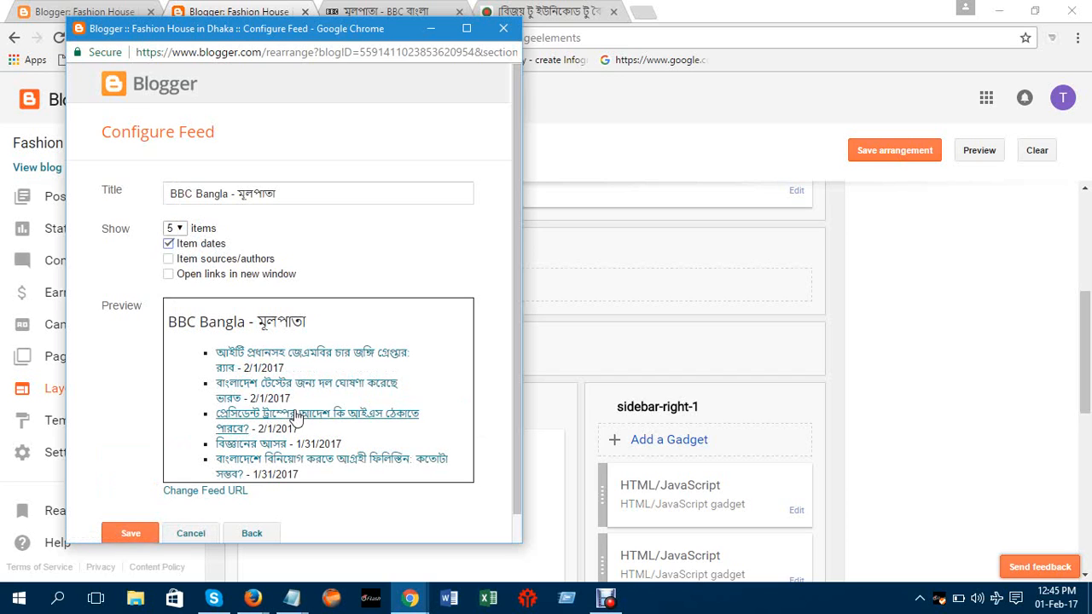
left_click(168, 244)
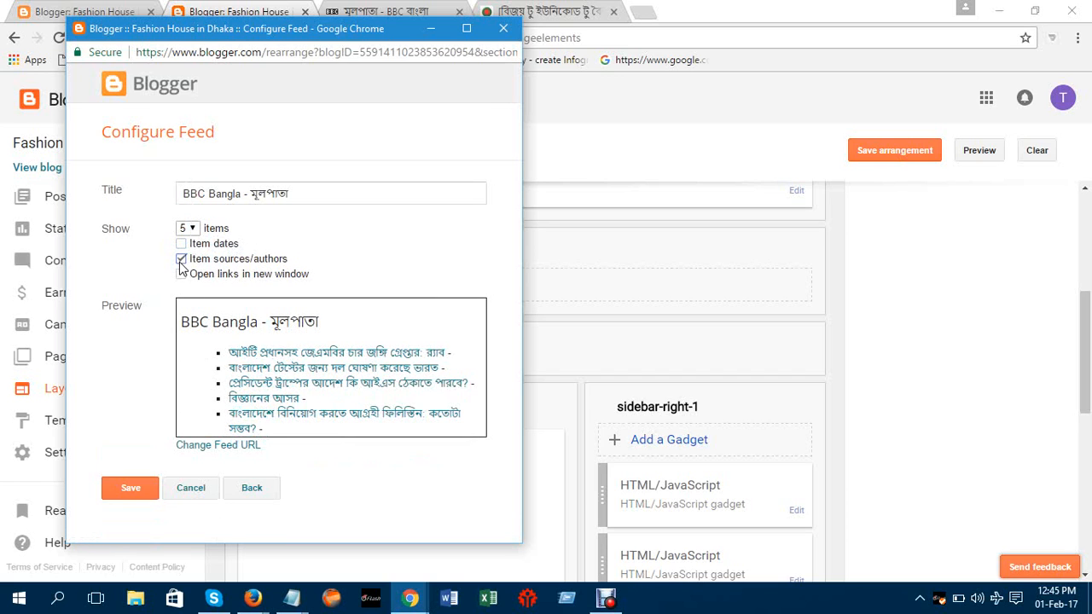
left_click(184, 275)
left_click(182, 260)
Save the BBC Bangla feed gadget and view the live blog
left_click(130, 490)
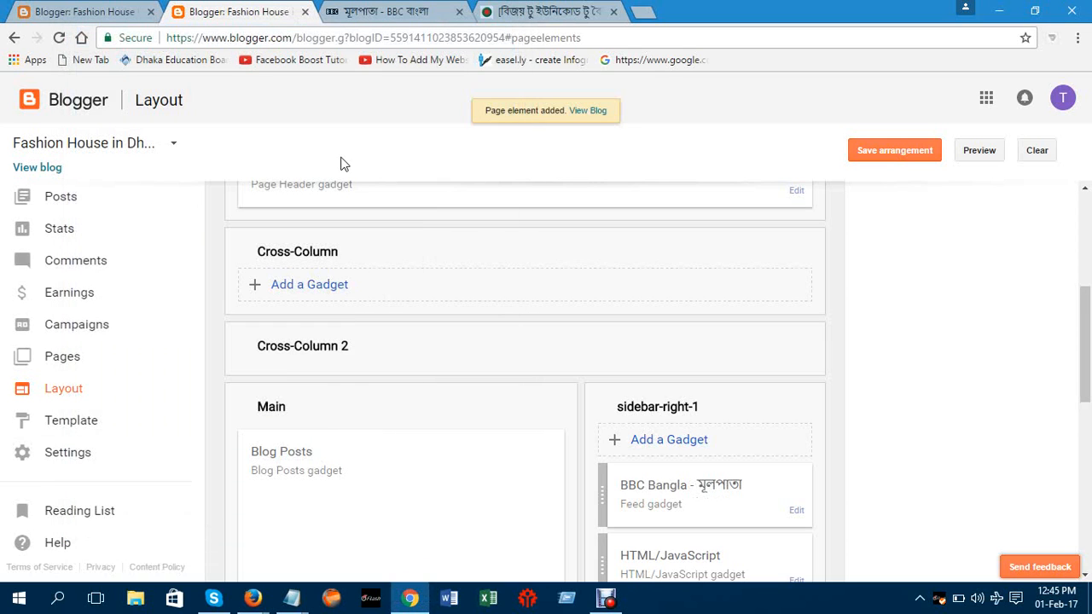
left_click(31, 168)
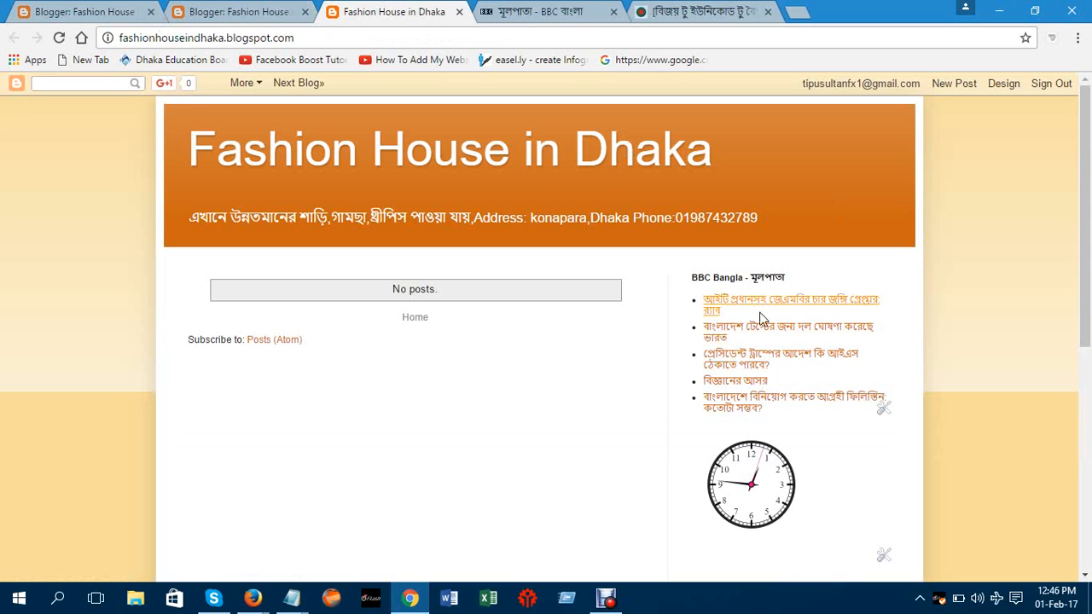
Open the last BBC headline from the blog's sidebar feed and check the article
left_click(774, 405)
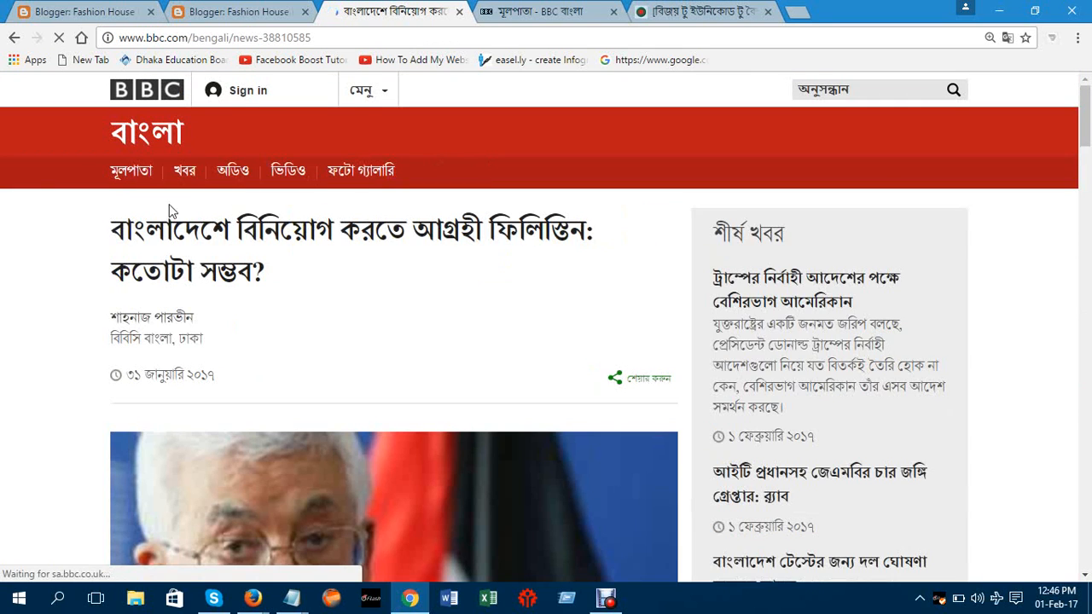
left_click(729, 8)
left_click(529, 10)
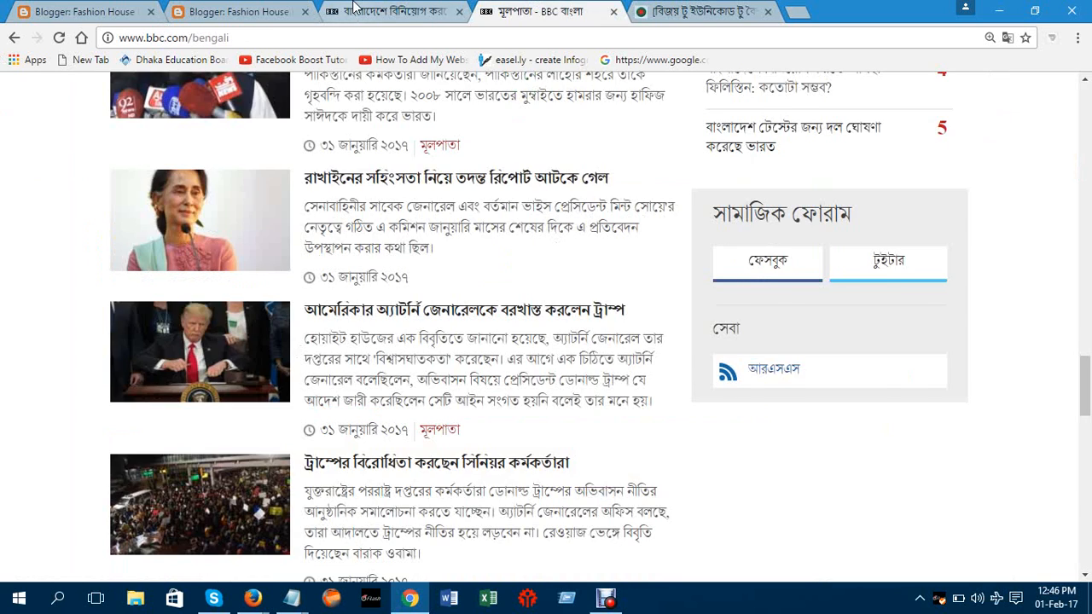
left_click(356, 8)
Reopen the live blog, open the third BBC headline, then return to the Layout page
left_click(253, 9)
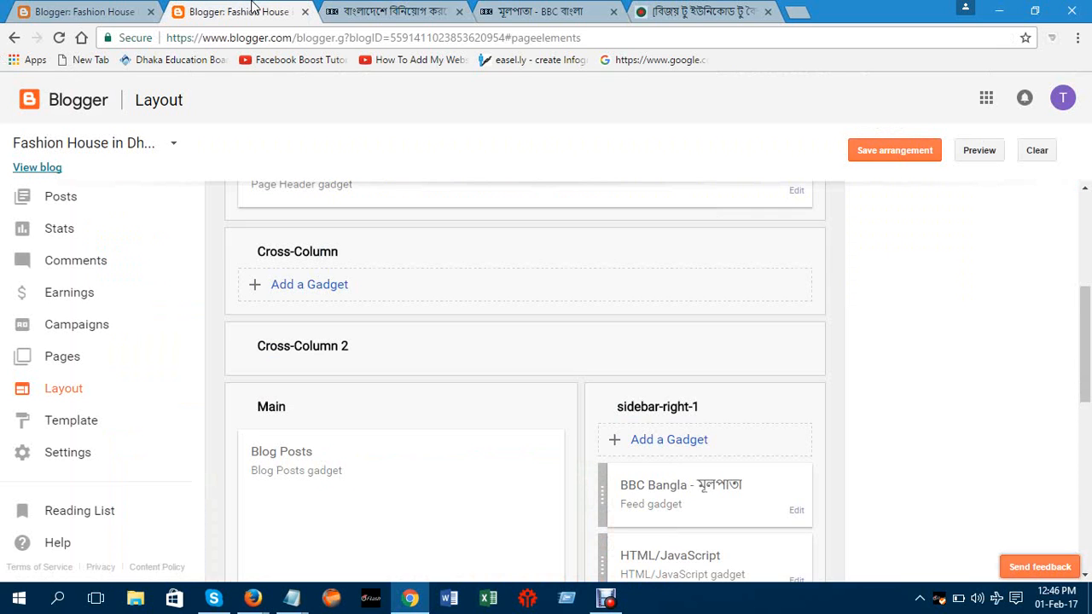
left_click(115, 10)
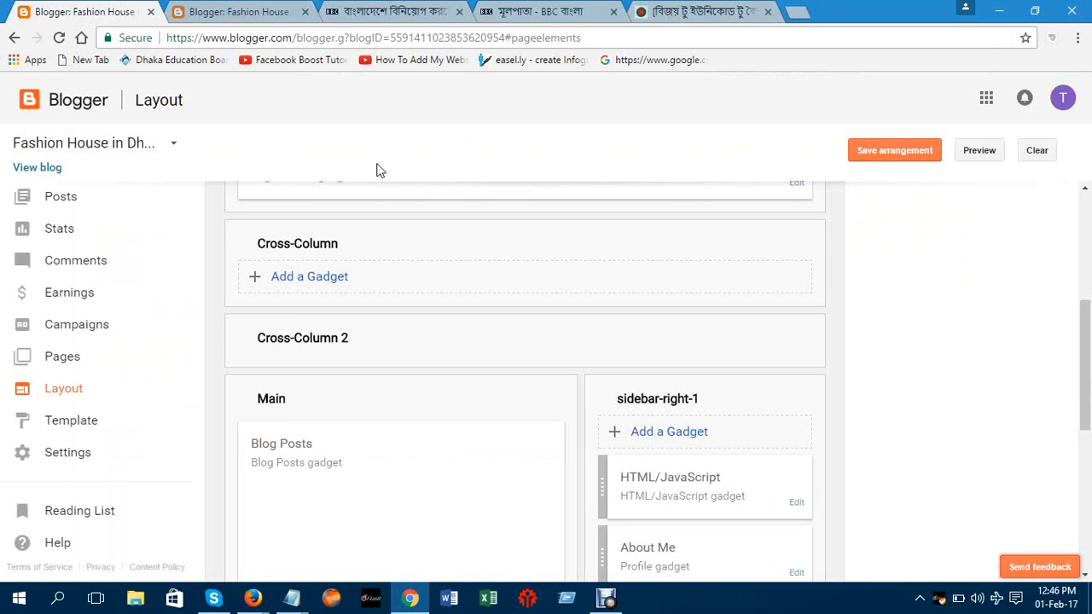
left_click(54, 169)
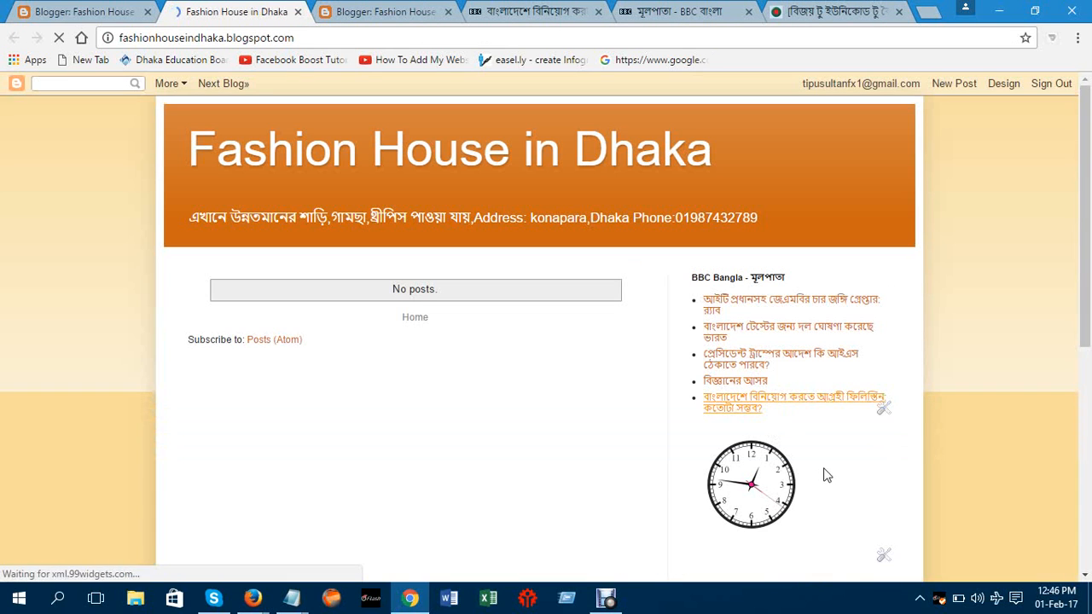
left_click(804, 362)
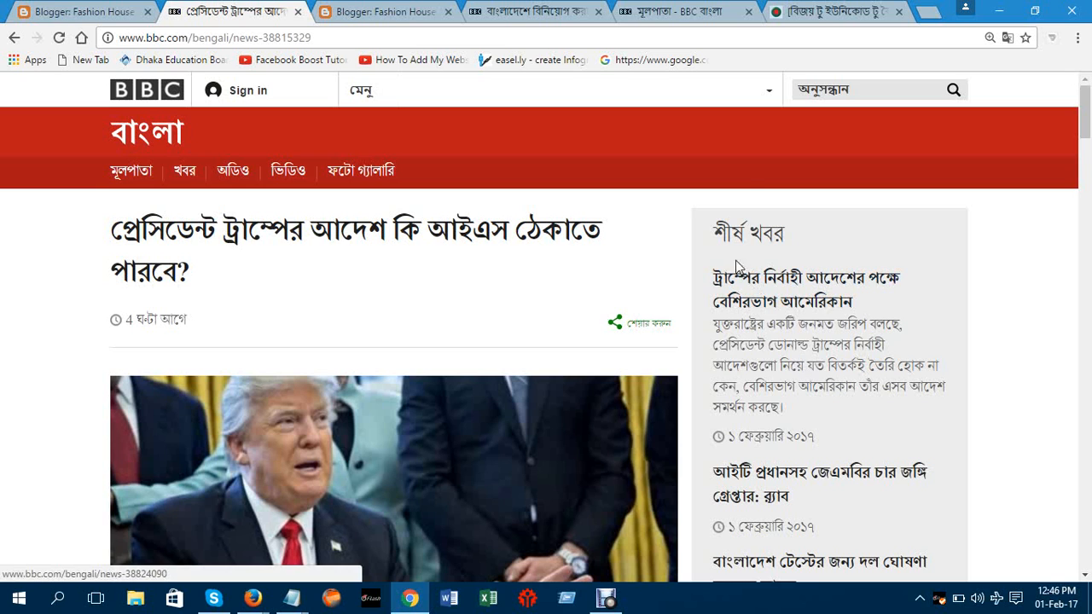
left_click(807, 12)
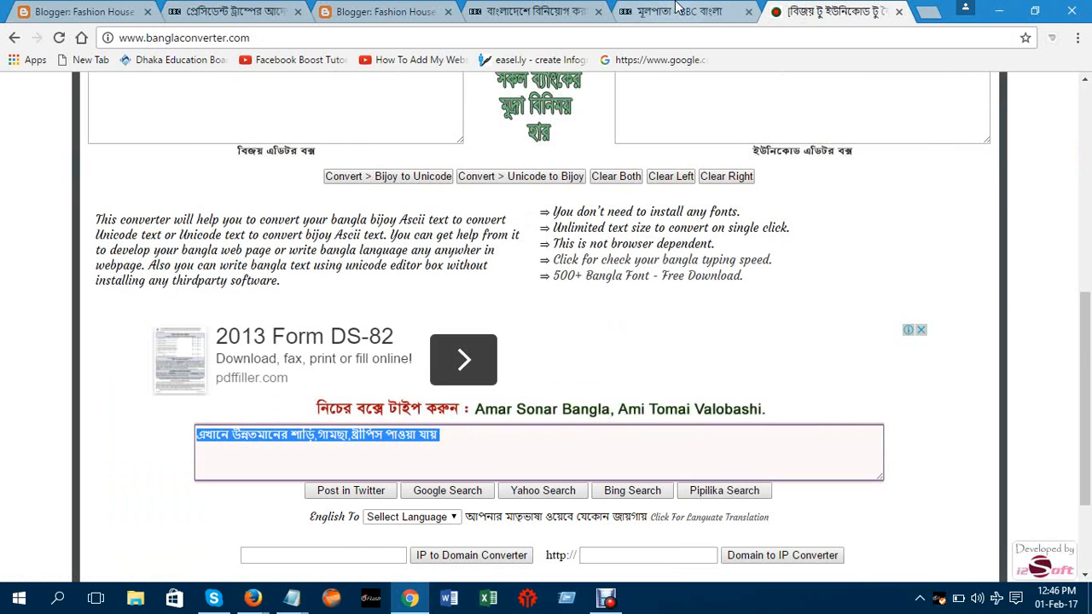
left_click(659, 7)
left_click(542, 24)
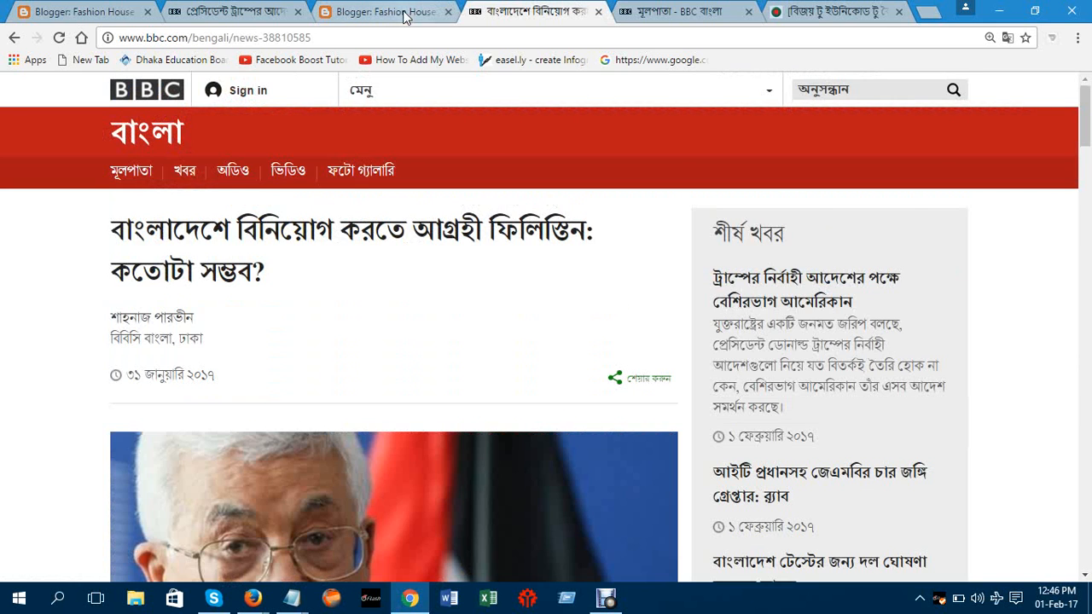
left_click(406, 16)
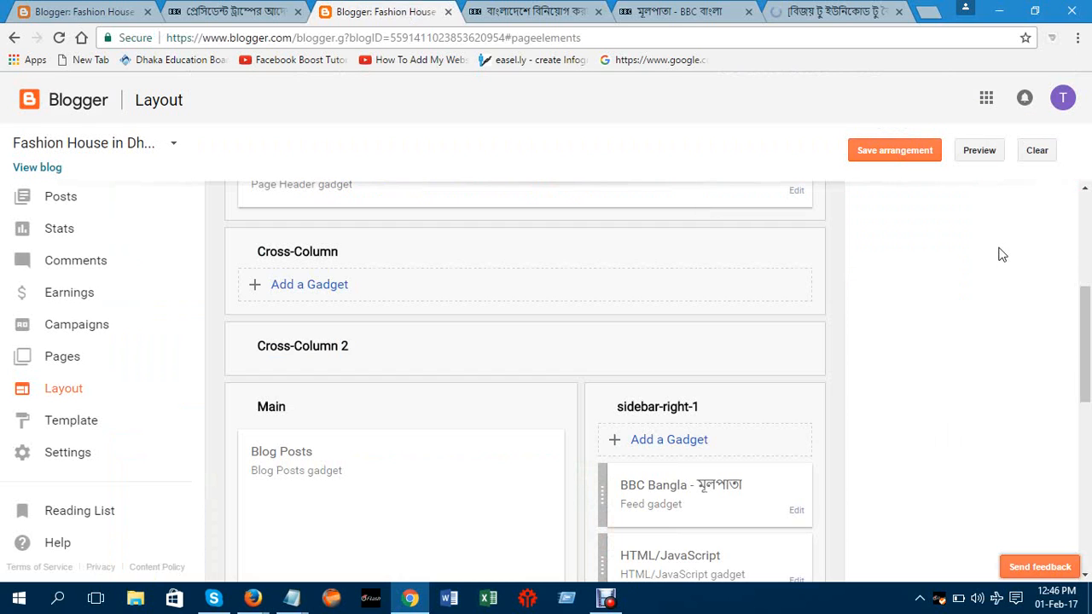
View the live blog, check the sidebar feed, clock and counter, and reset page zoom to normal
left_click_drag(1084, 290, 1084, 256)
scroll(1084, 256, "down", 2)
left_click(24, 167)
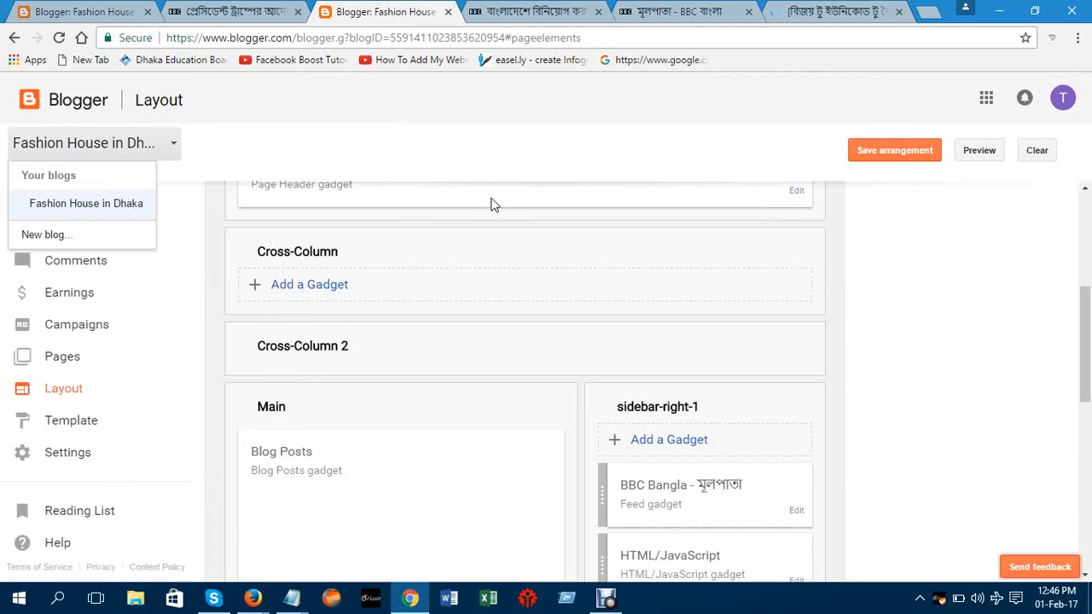
left_click(259, 128)
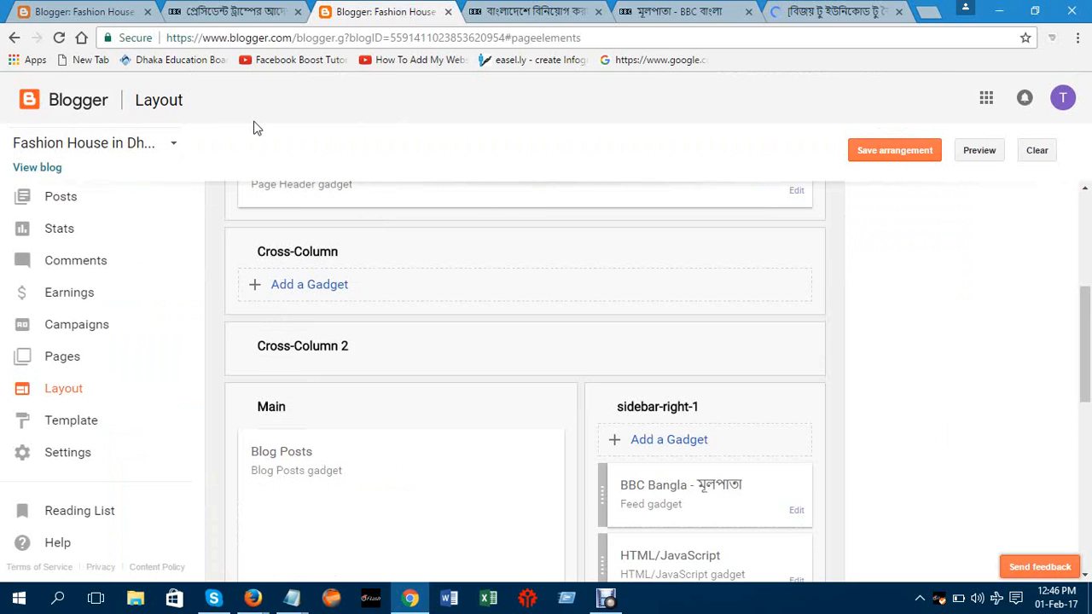
left_click(38, 169)
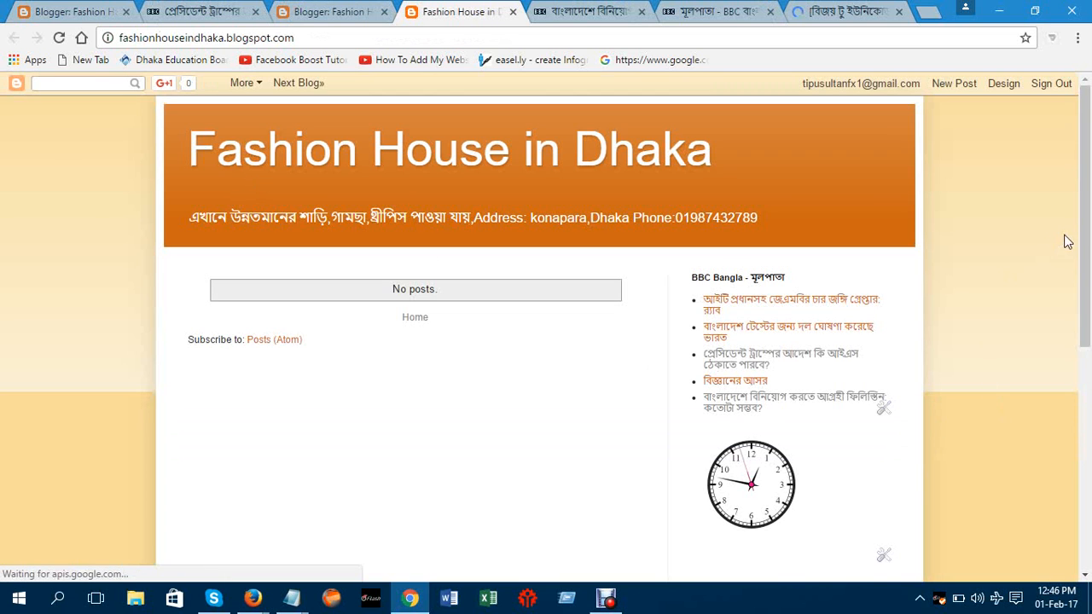
left_click_drag(1088, 237, 1091, 333)
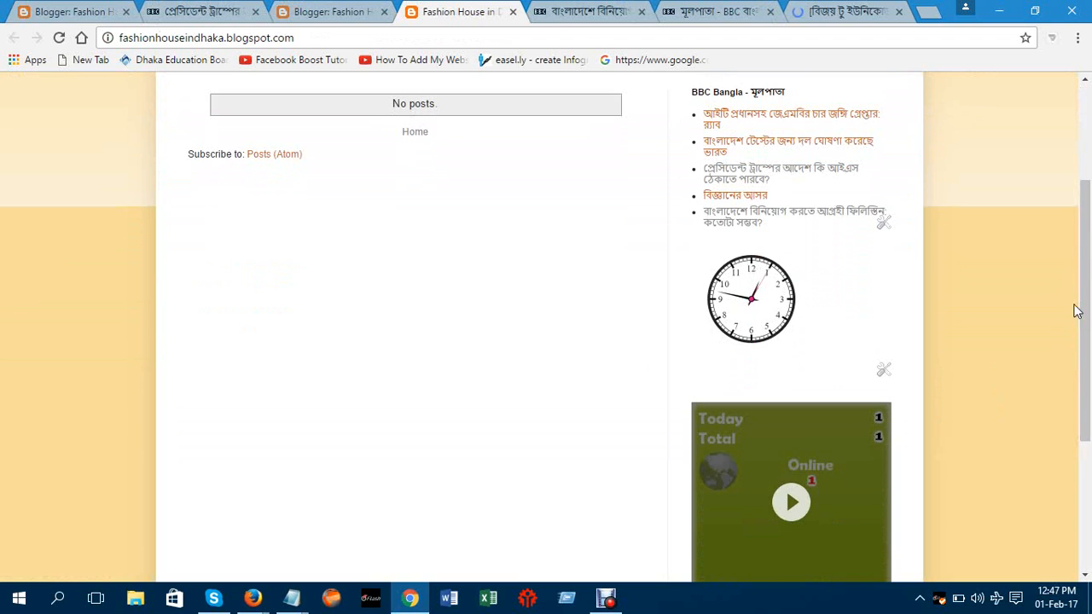
key("ctrl+plus")
key("ctrl+plus")
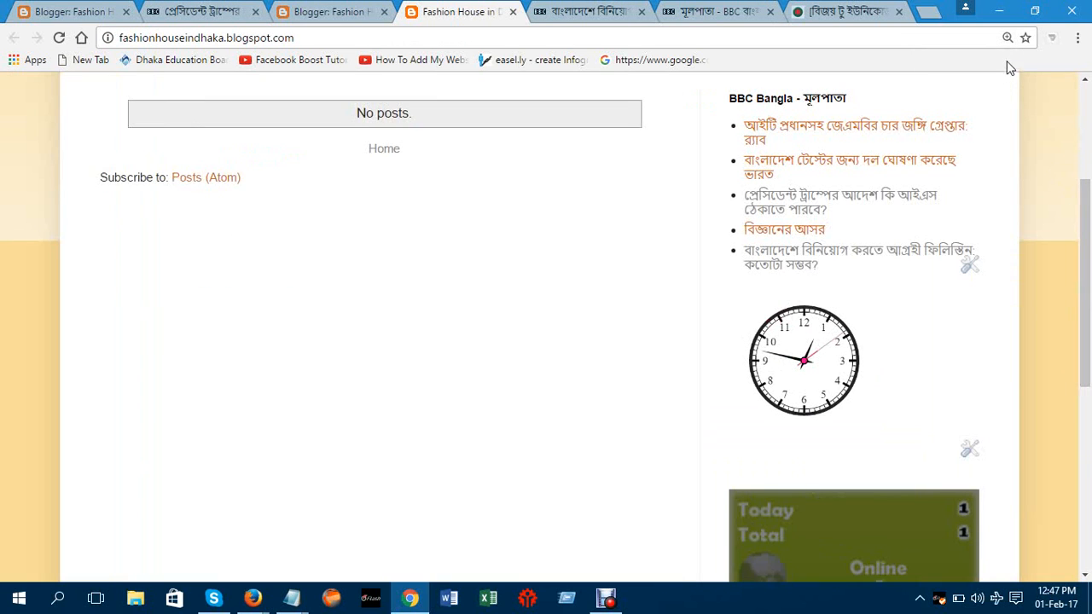
left_click(1007, 39)
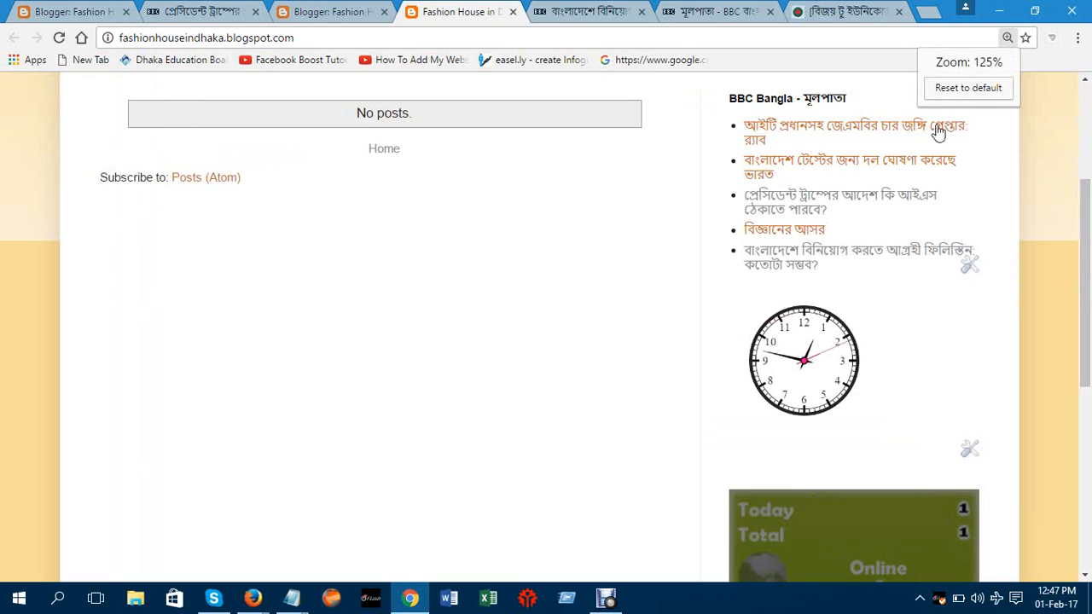
left_click(960, 89)
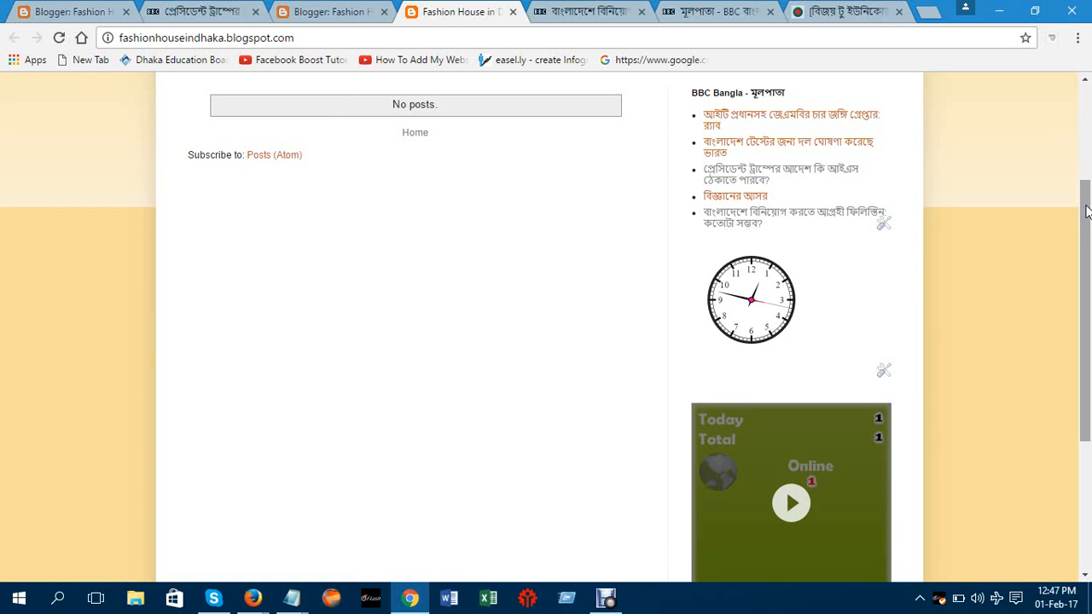
left_click_drag(1086, 211, 1087, 152)
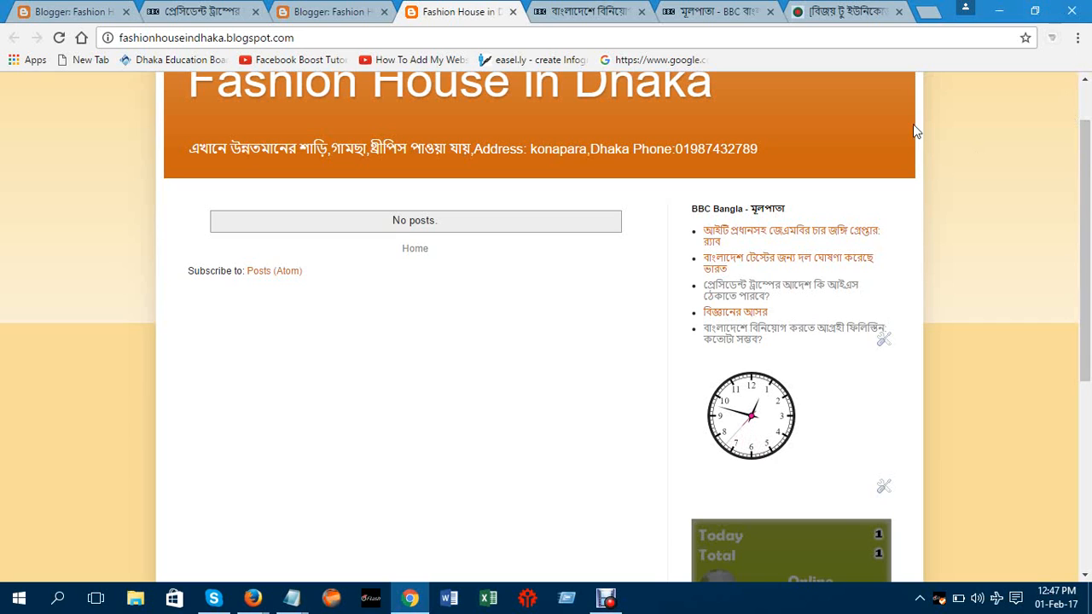
Select the BBC investment article's text from headline into body, then return to the blog tab
left_click(578, 17)
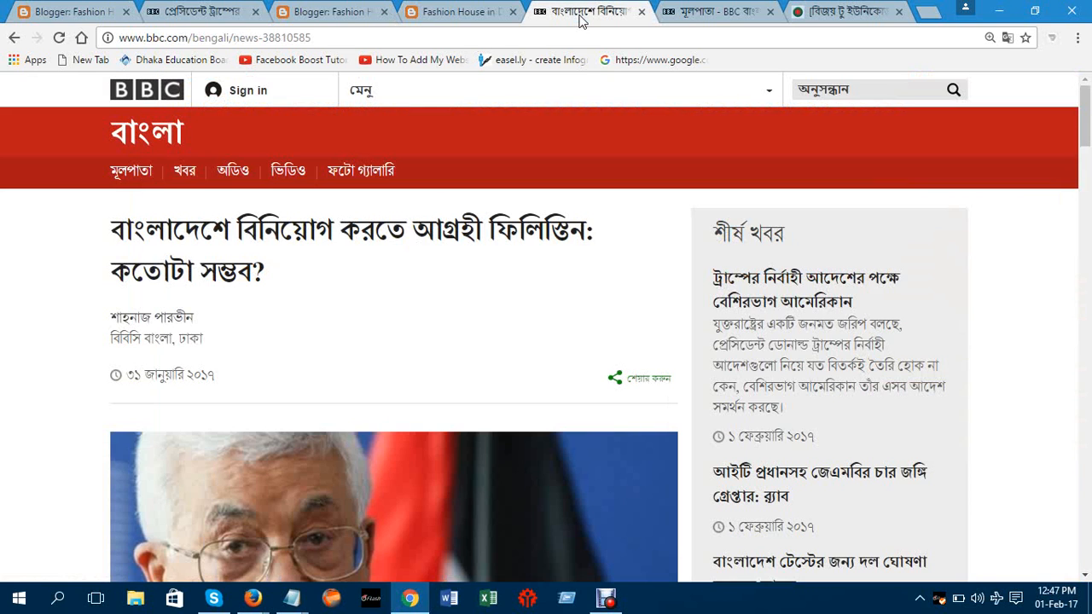
left_click_drag(175, 256, 199, 215)
left_click(199, 219)
left_click_drag(112, 229, 573, 182)
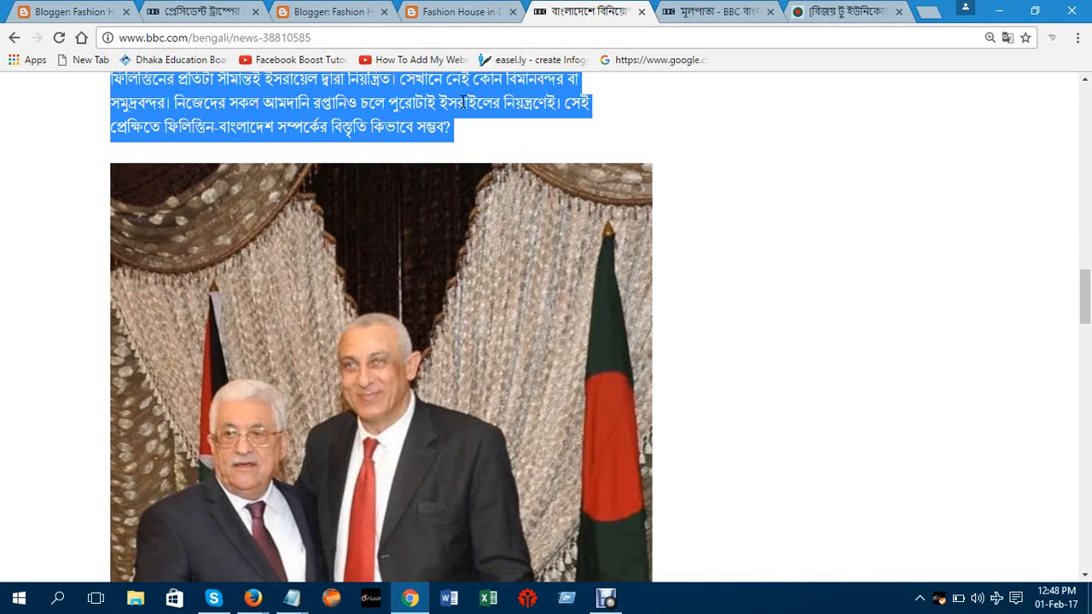
left_click(713, 11)
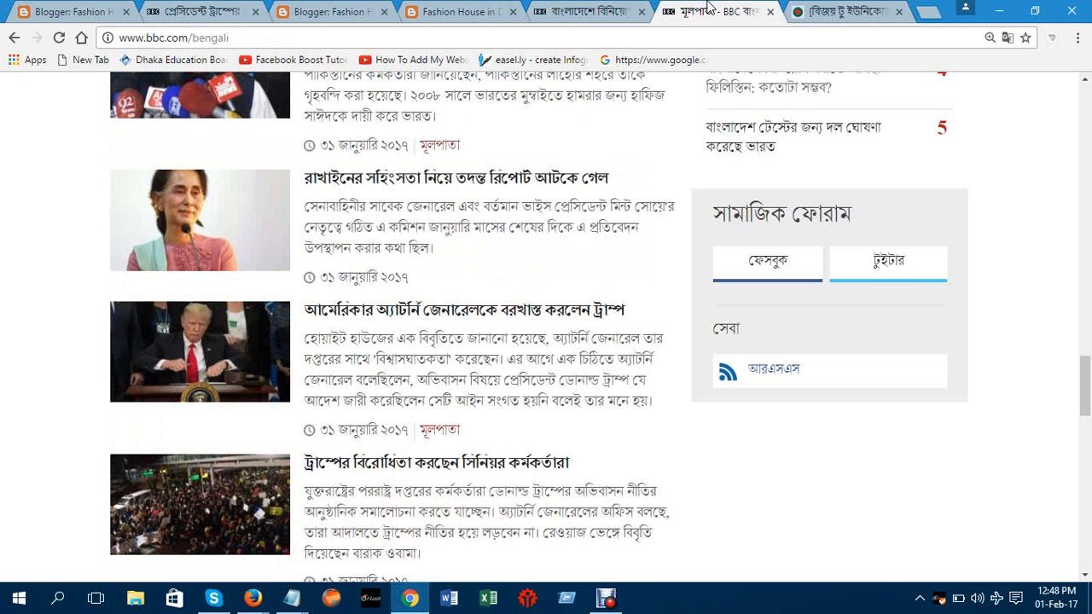
left_click(455, 11)
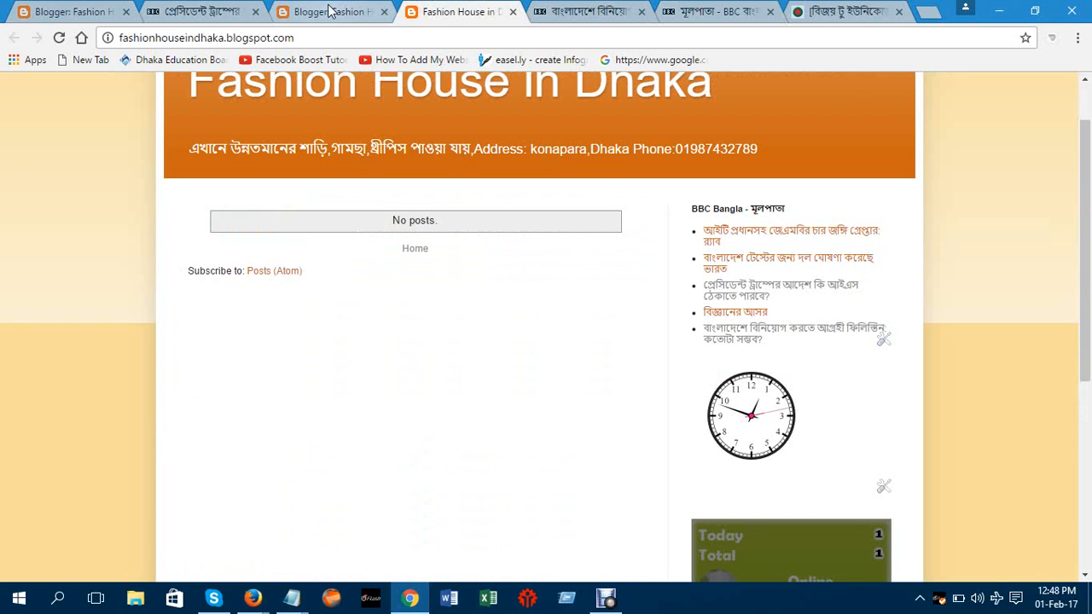
Scroll the live blog to the top and open the Design dashboard from the Blogger navbar
left_click(333, 11)
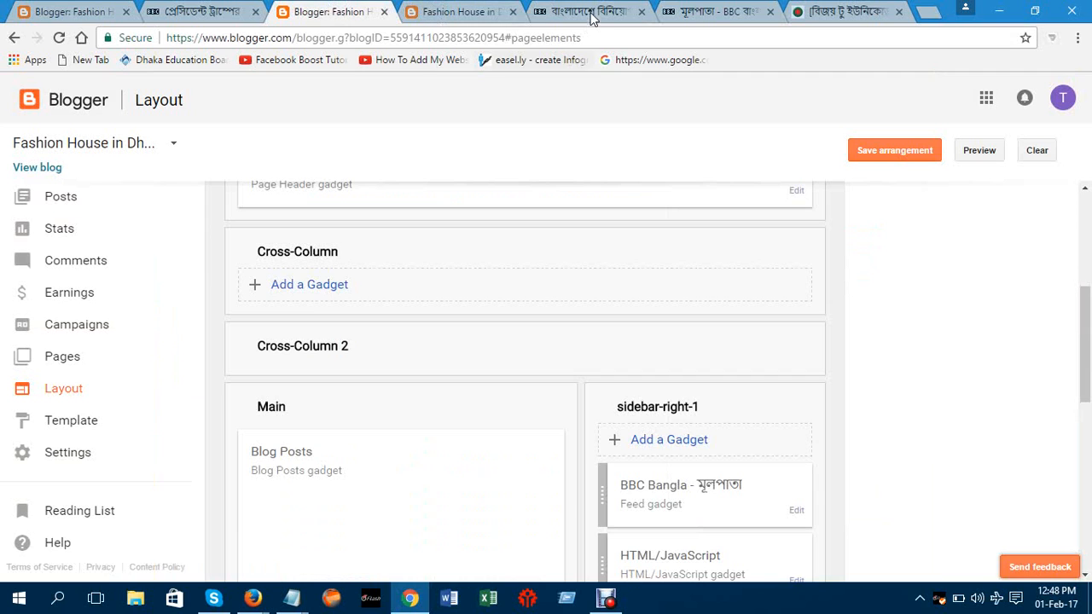
left_click(593, 16)
left_click(470, 10)
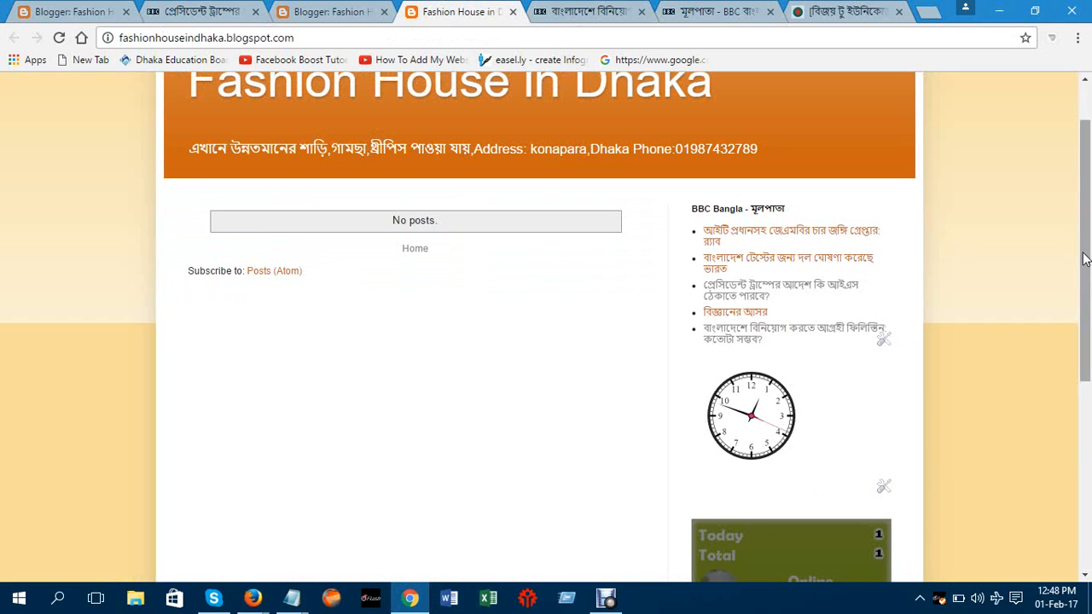
left_click_drag(1083, 259, 1082, 141)
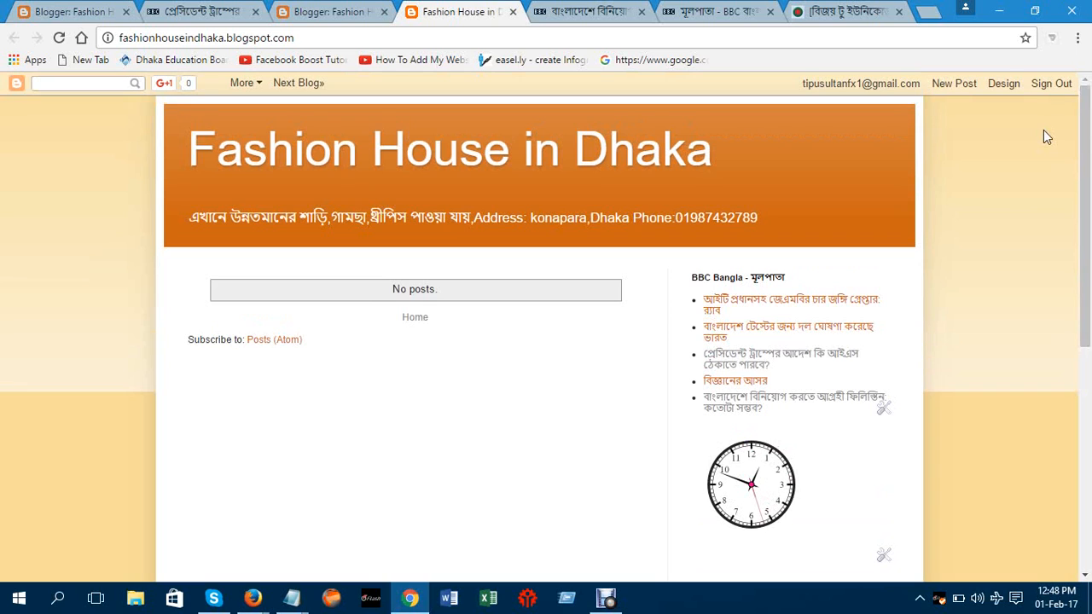
left_click(1002, 86)
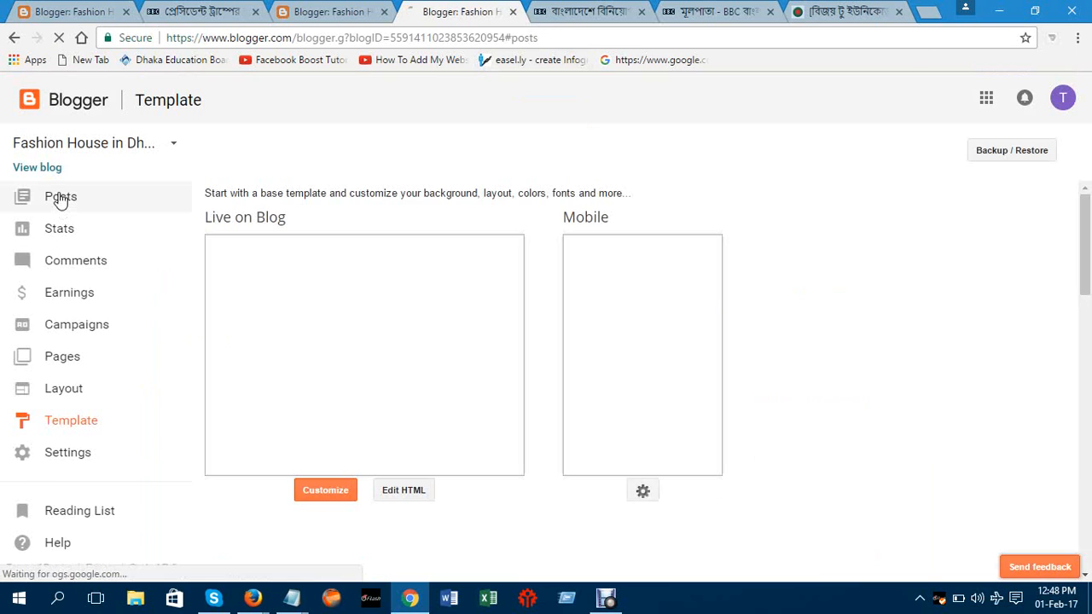
Create a new blank post from the Posts list, then go back to the BBC article tab
left_click(59, 198)
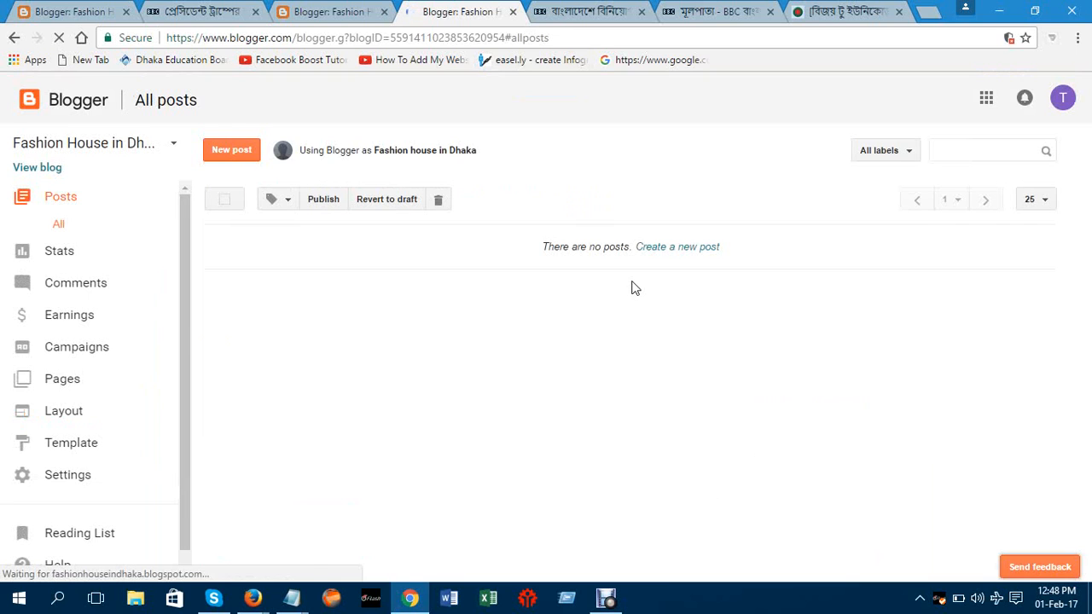
left_click(683, 249)
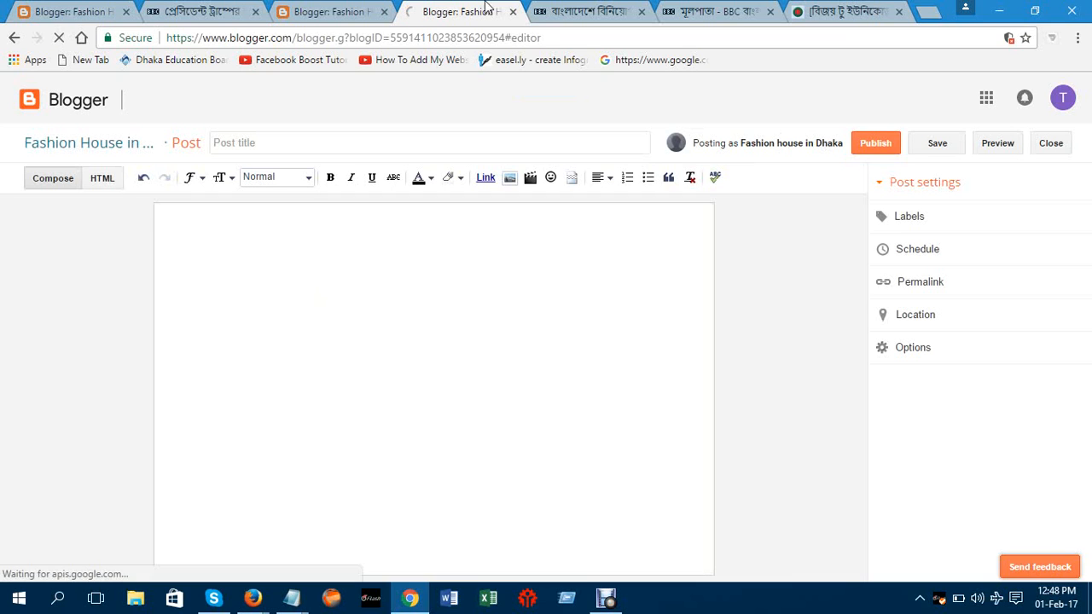
left_click(587, 12)
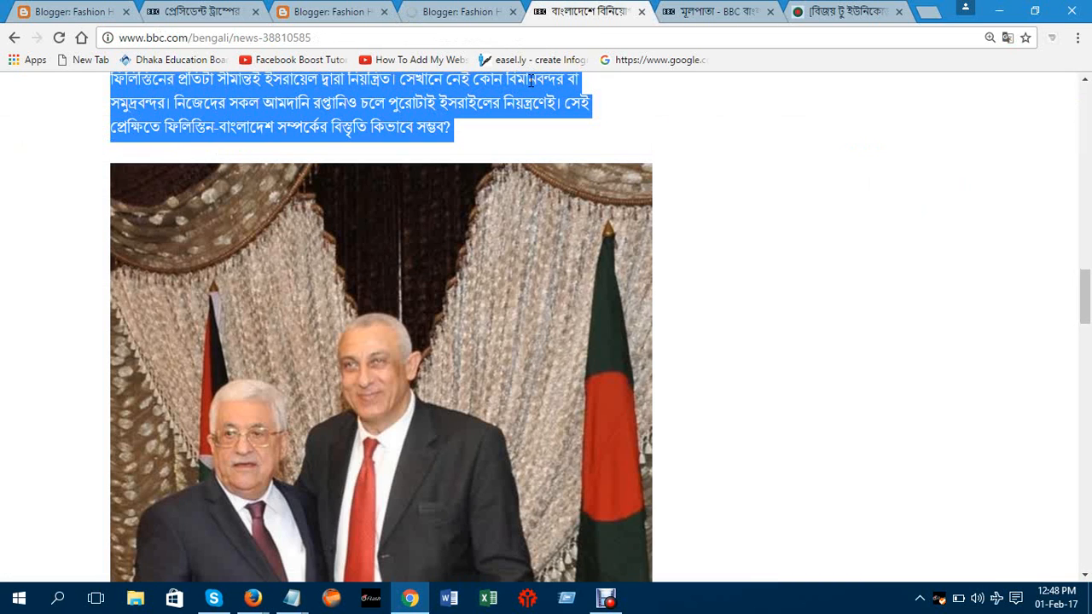
Search Google from the address bar for 'fashion in bd'
left_click(702, 12)
left_click(563, 11)
left_click_drag(1087, 286, 569, 71)
left_click(325, 40)
type("fas")
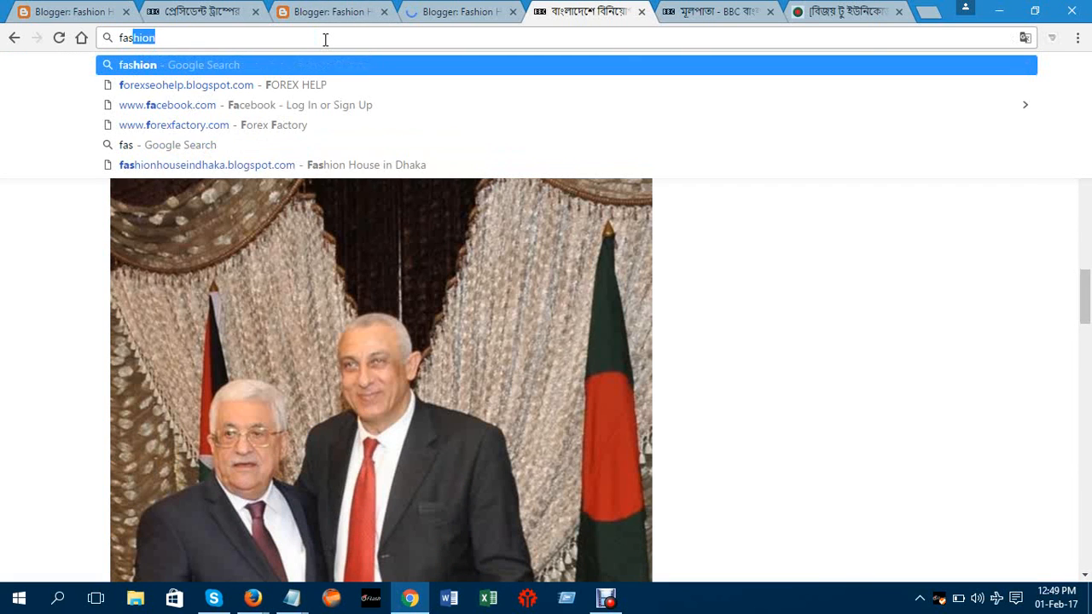
type("hion")
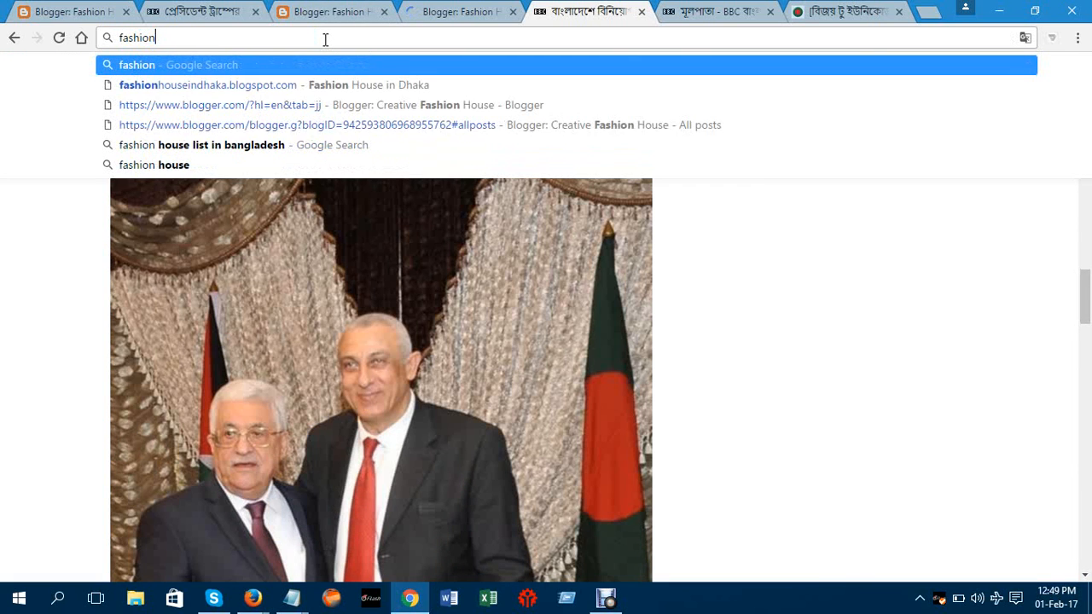
key("Return")
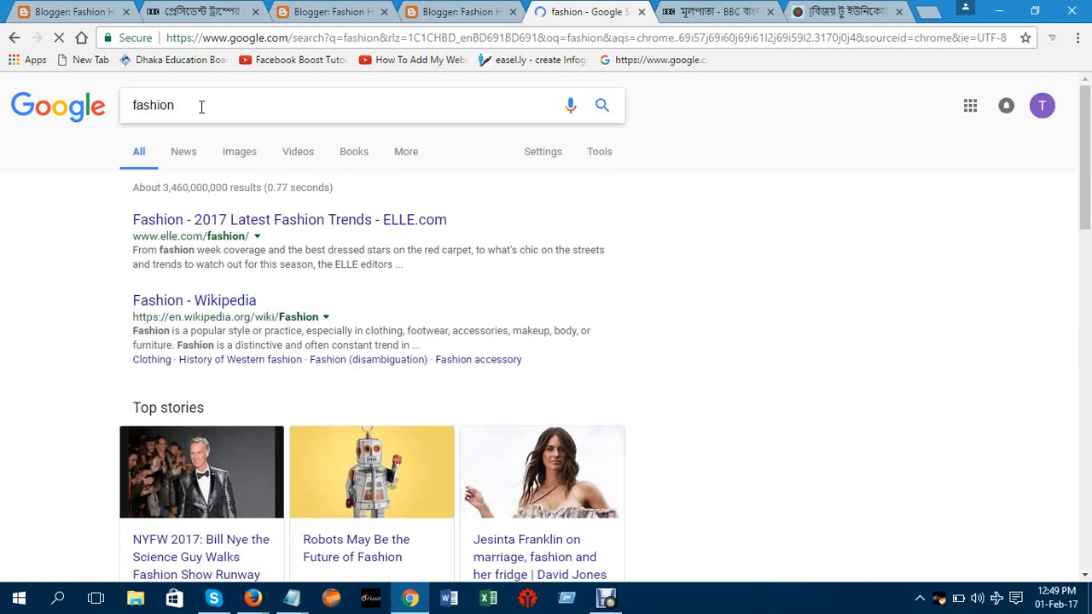
type("in bd")
key("Return")
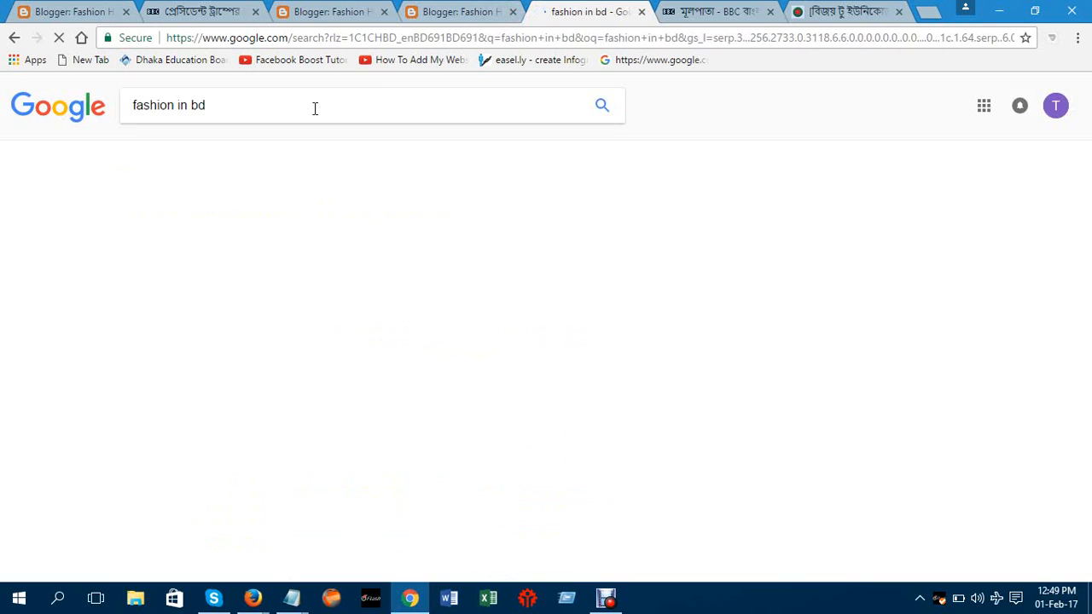
Close the unneeded BBC news tab and open the Images results for fashion in bd
left_click(256, 12)
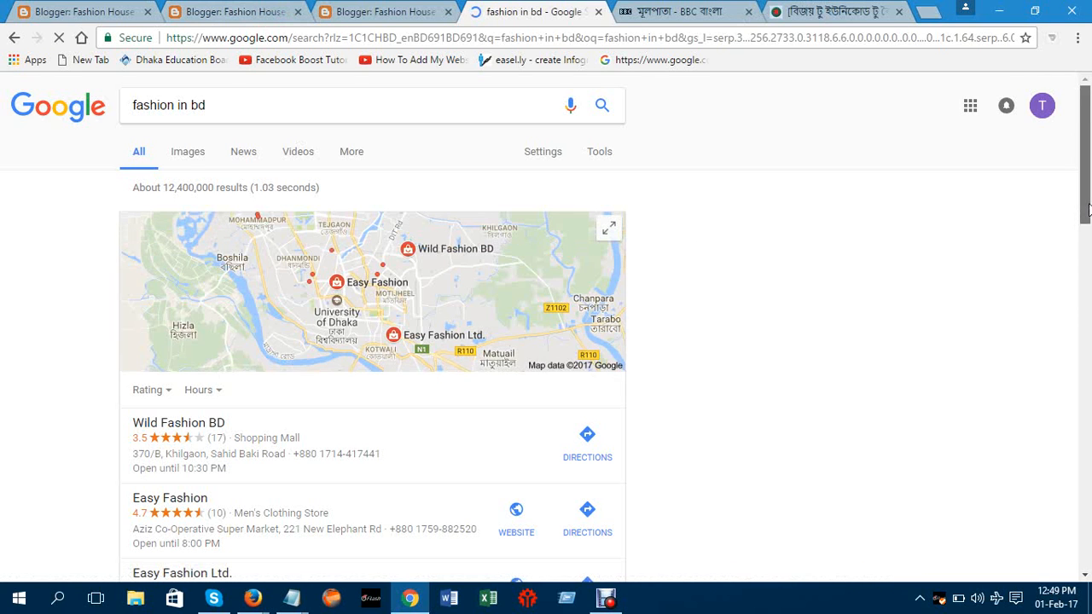
left_click_drag(1089, 211, 1089, 412)
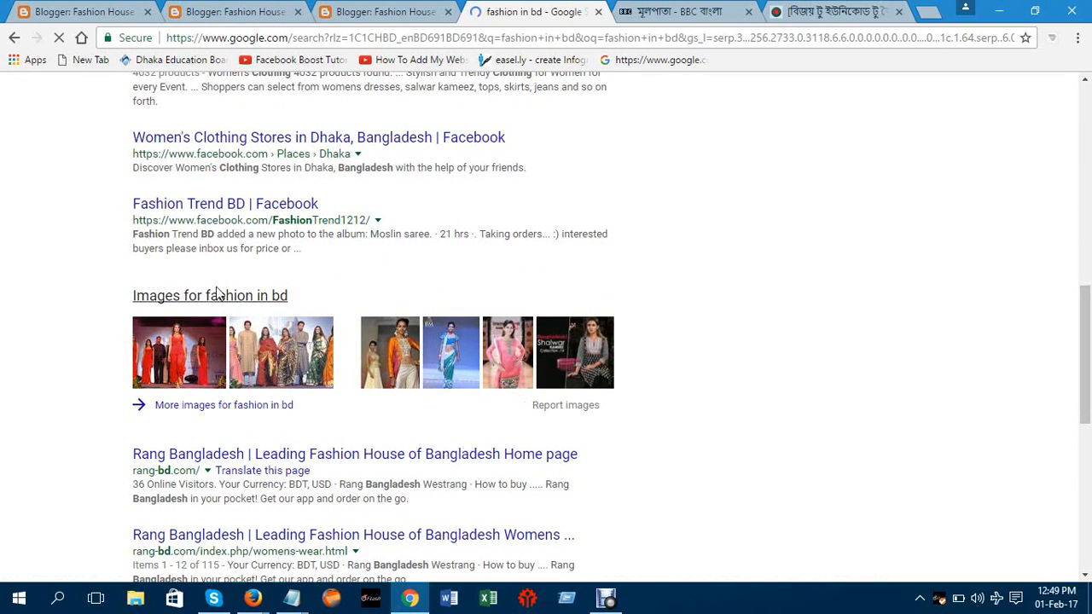
left_click(247, 296)
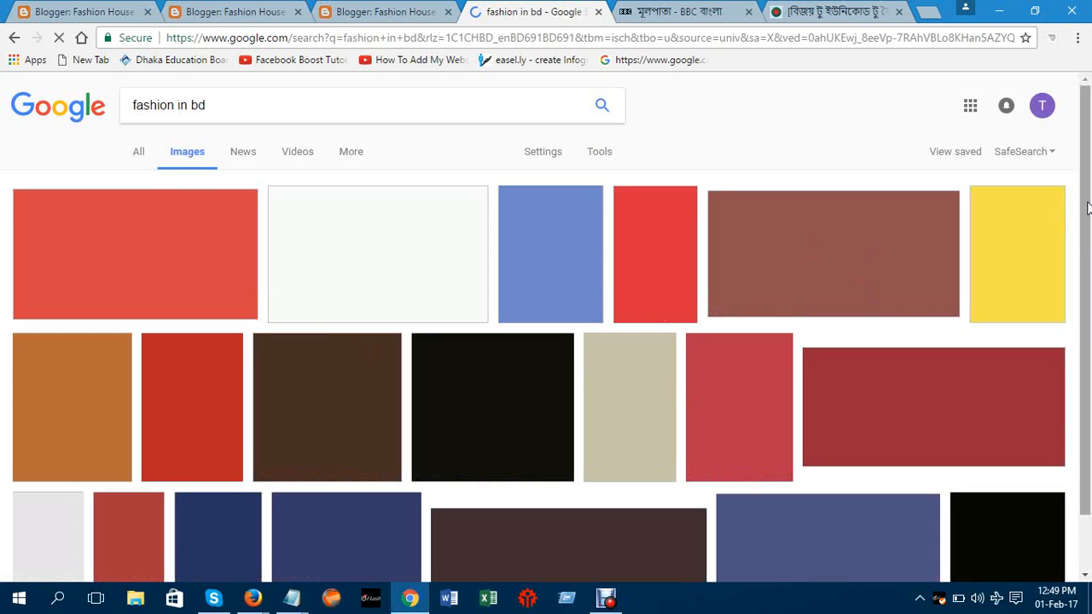
scroll(1087, 208, "down", 1)
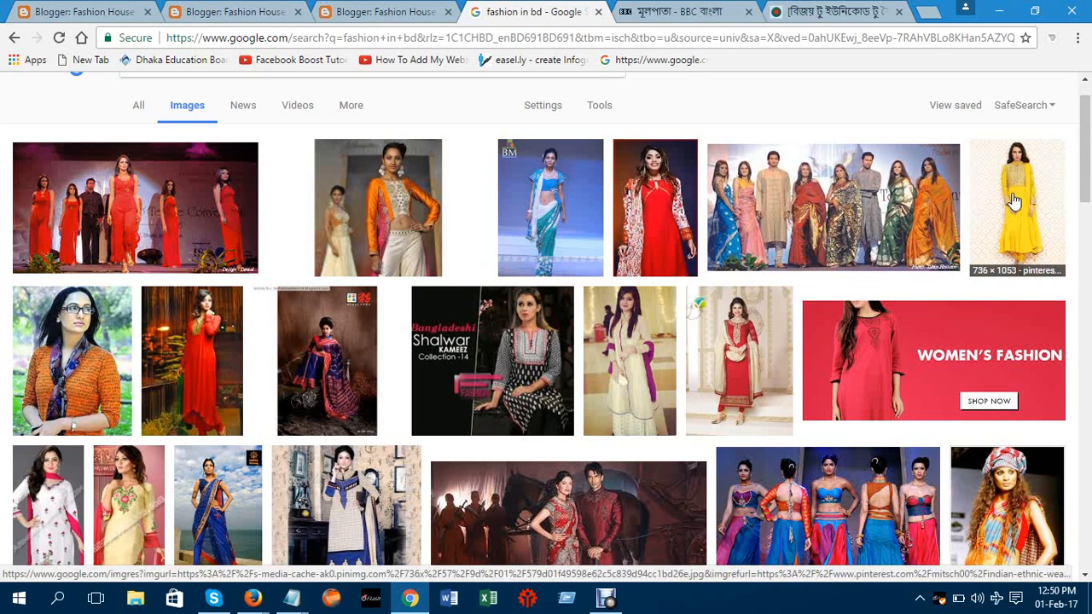
right_click(1014, 198)
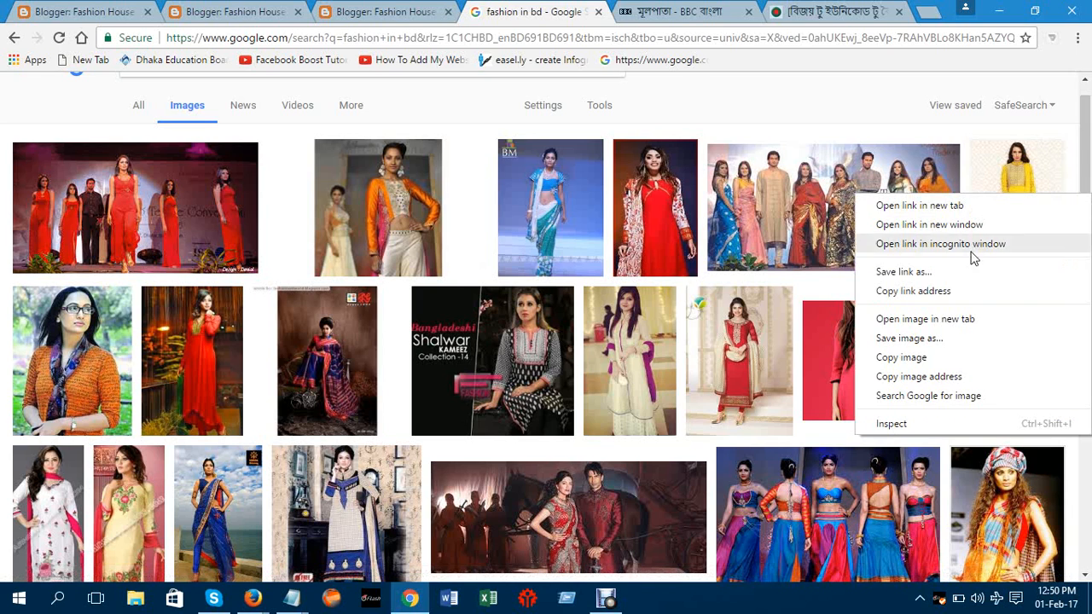
left_click(1086, 174)
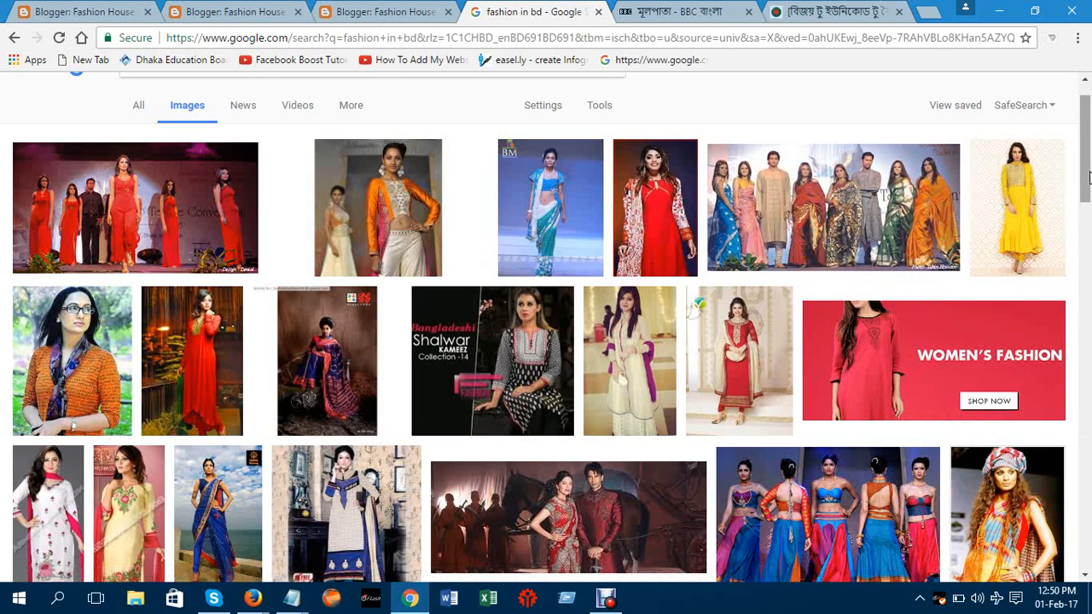
left_click_drag(1083, 173, 1088, 264)
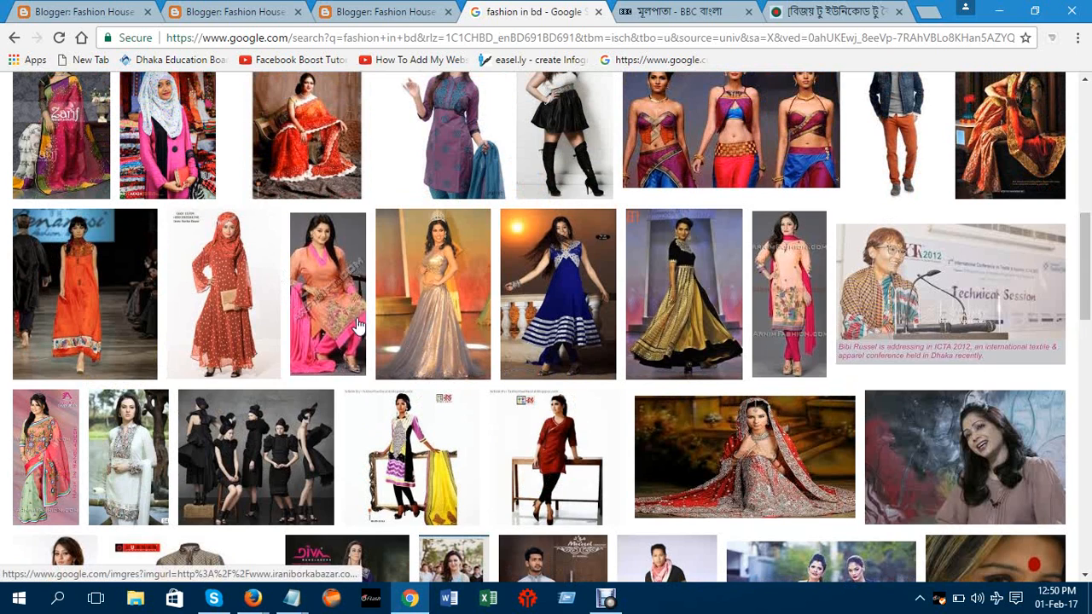
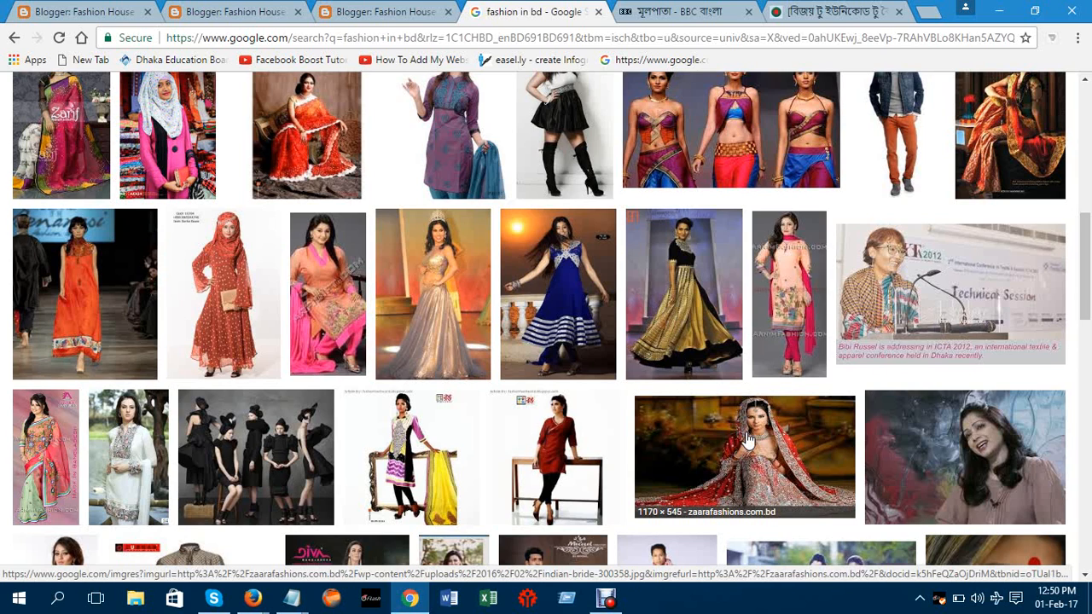
Save the red bridal picture to Downloads as images (1).jpg and close the Google Images tab
right_click(747, 438)
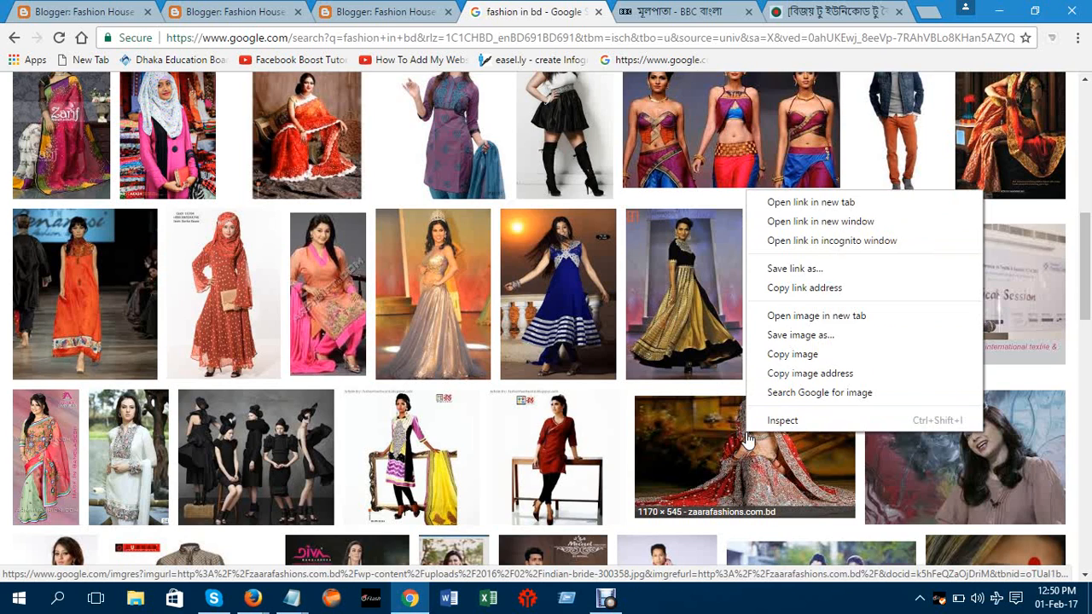
left_click(787, 336)
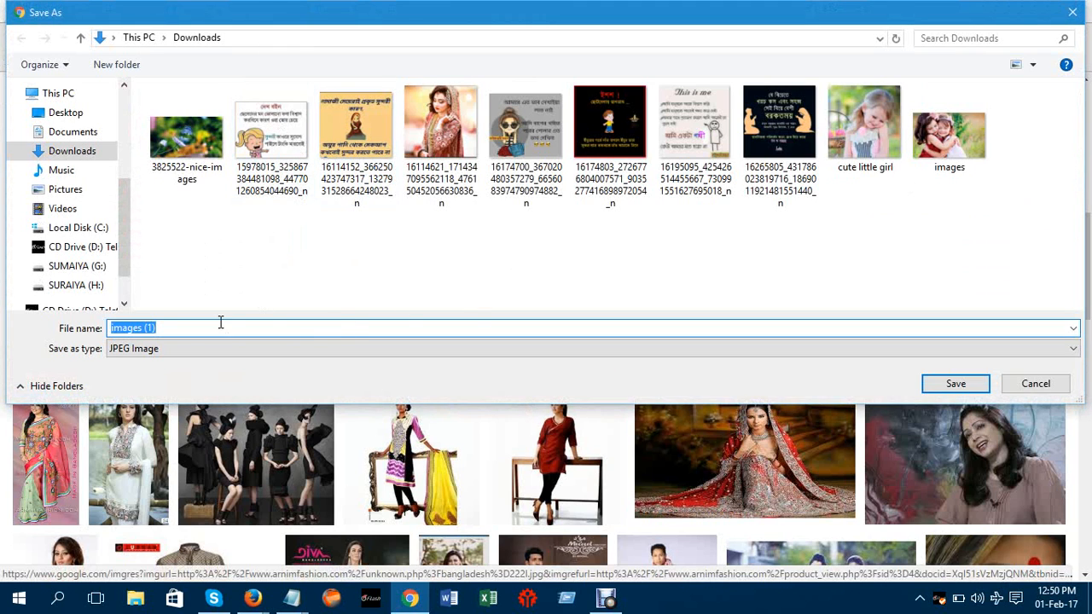
left_click(956, 384)
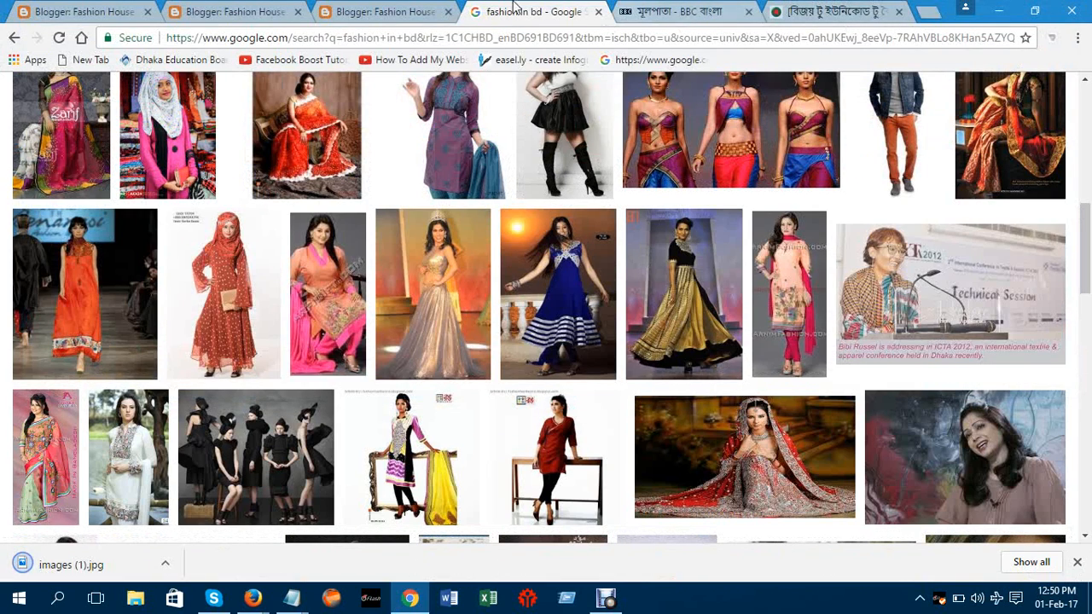
left_click(599, 11)
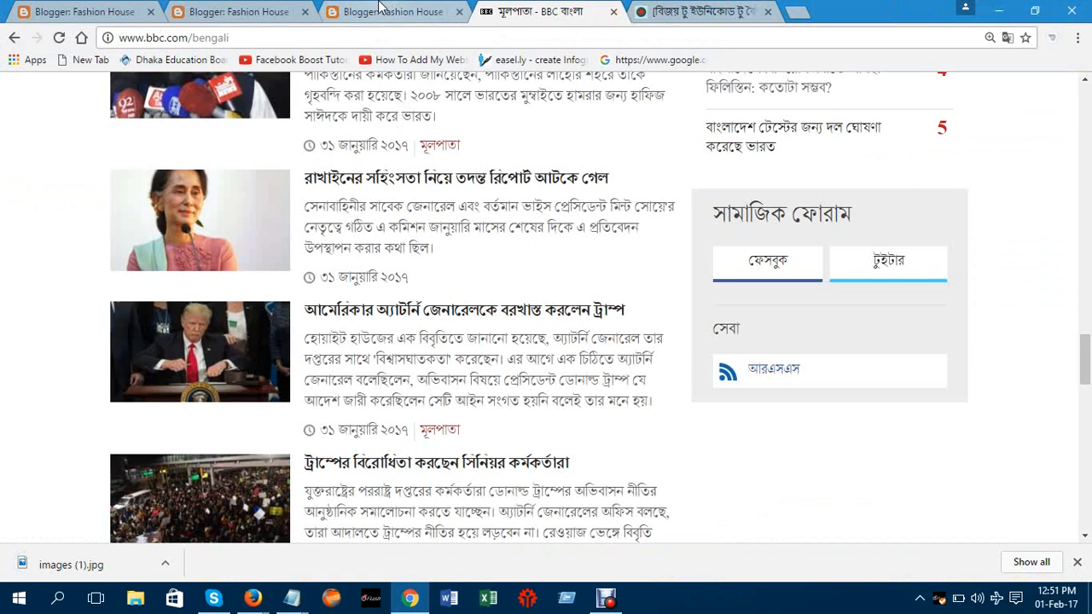
In the Blogger post editor, type three lines of placeholder text, each ending with a new line
left_click(381, 12)
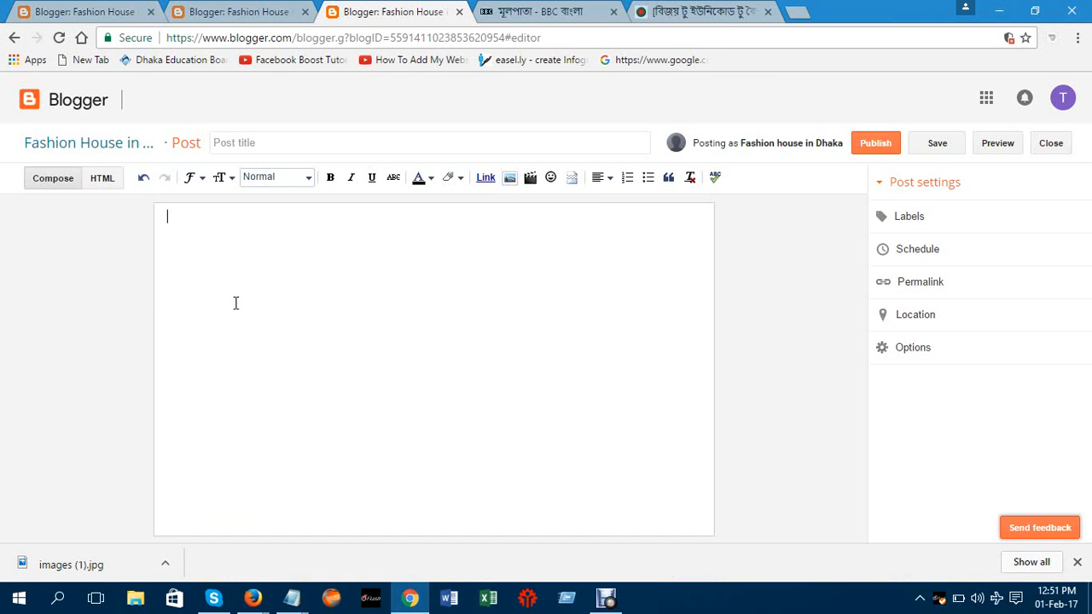
type("hghdghfajdkhgklafdlkhad")
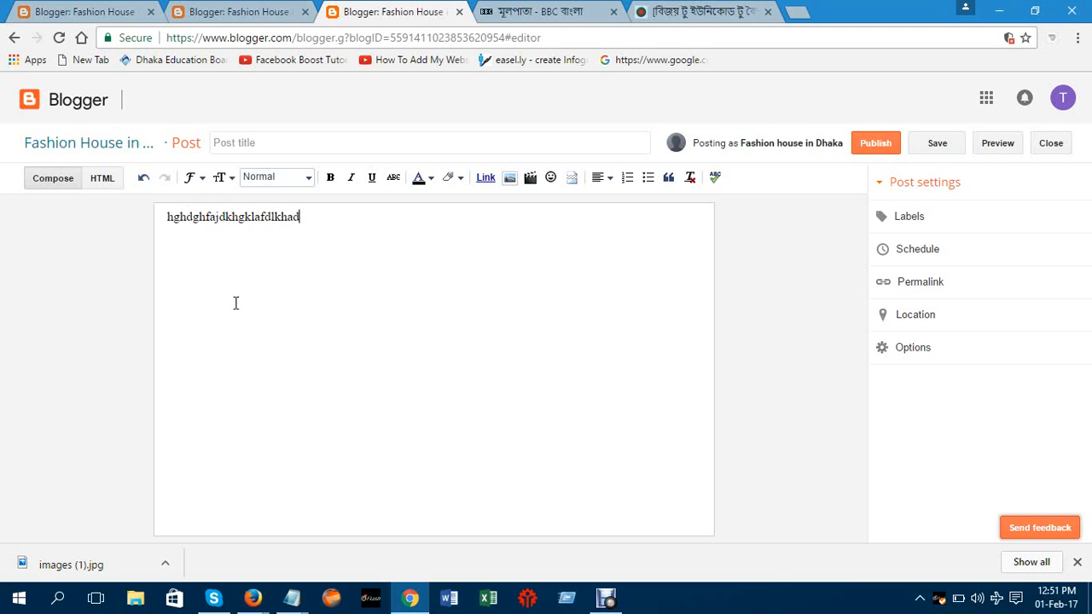
key("Return")
type("dsgbdkfgkjfdlhjfhjfd")
key("Return")
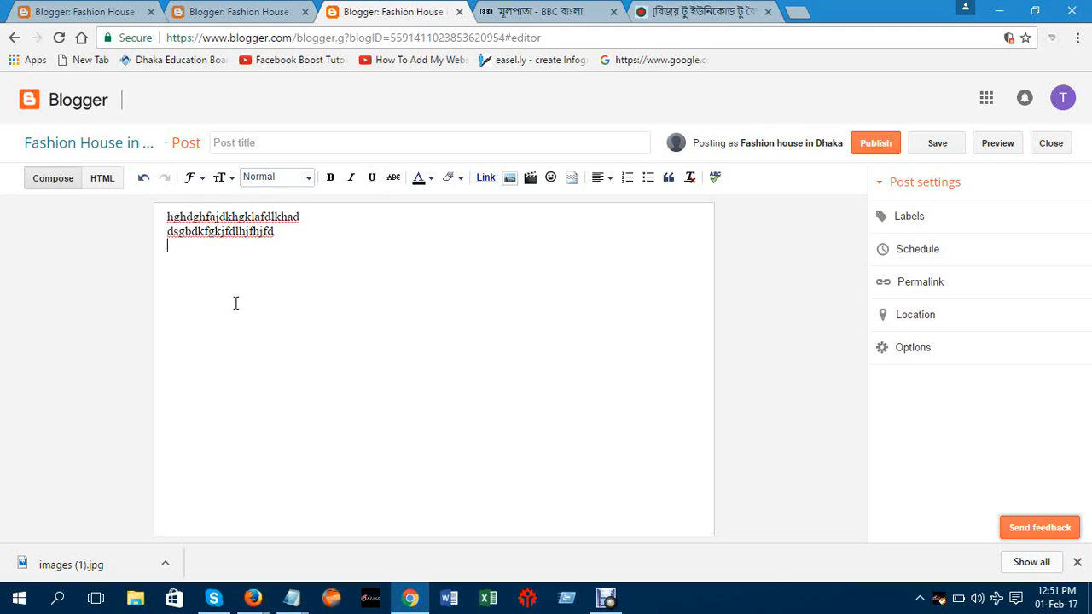
type("dkgdklhfd;jhlf;khfgkh")
key("Return")
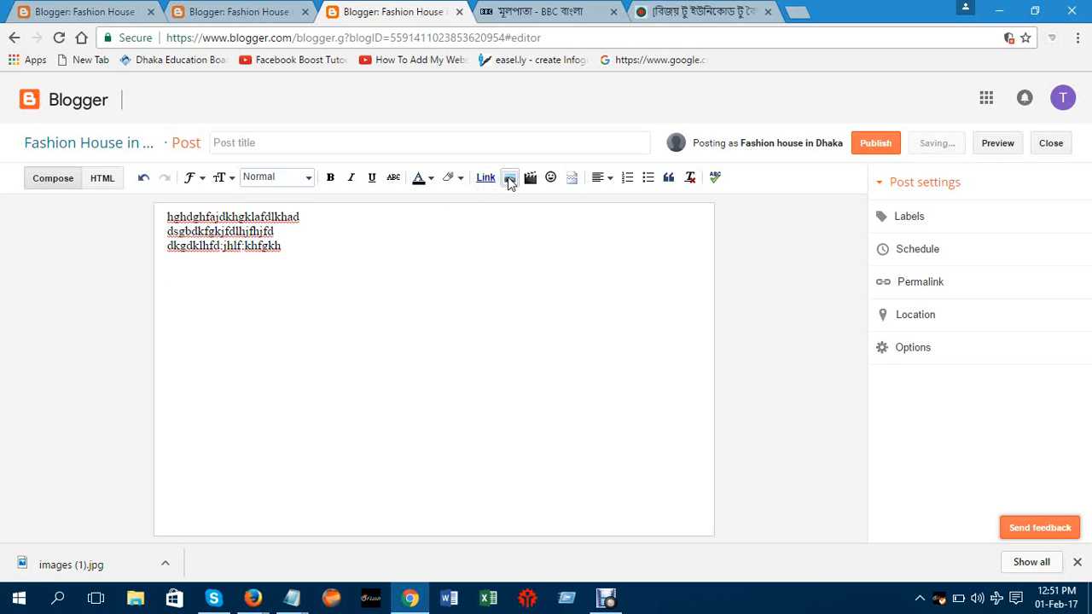
Upload images (1) from Downloads via Insert image, then close the dialog without inserting it
left_click(509, 179)
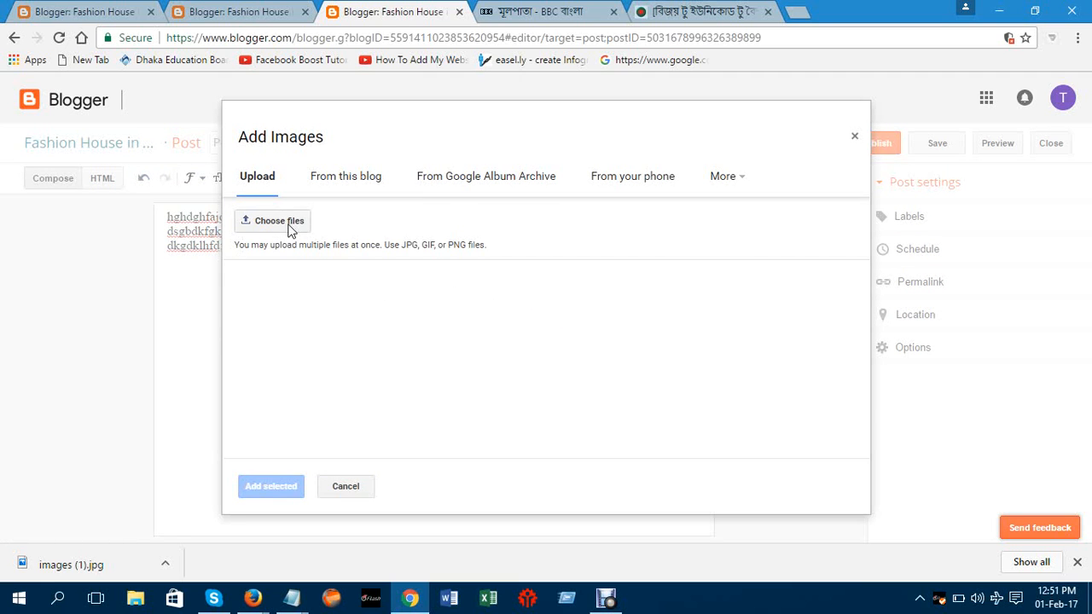
left_click(289, 226)
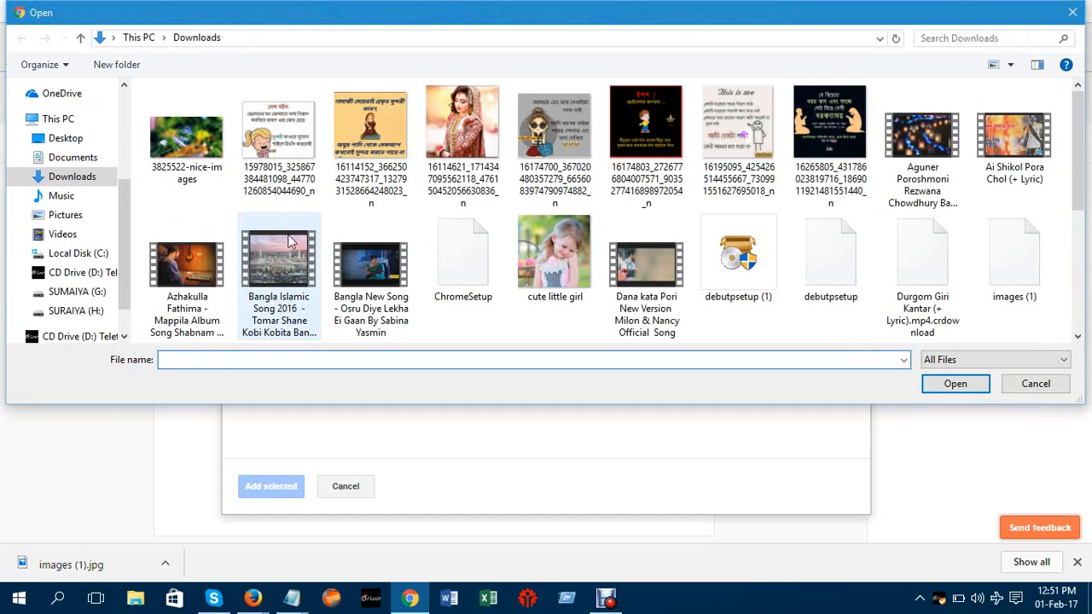
left_click(1013, 267)
double_click(1013, 267)
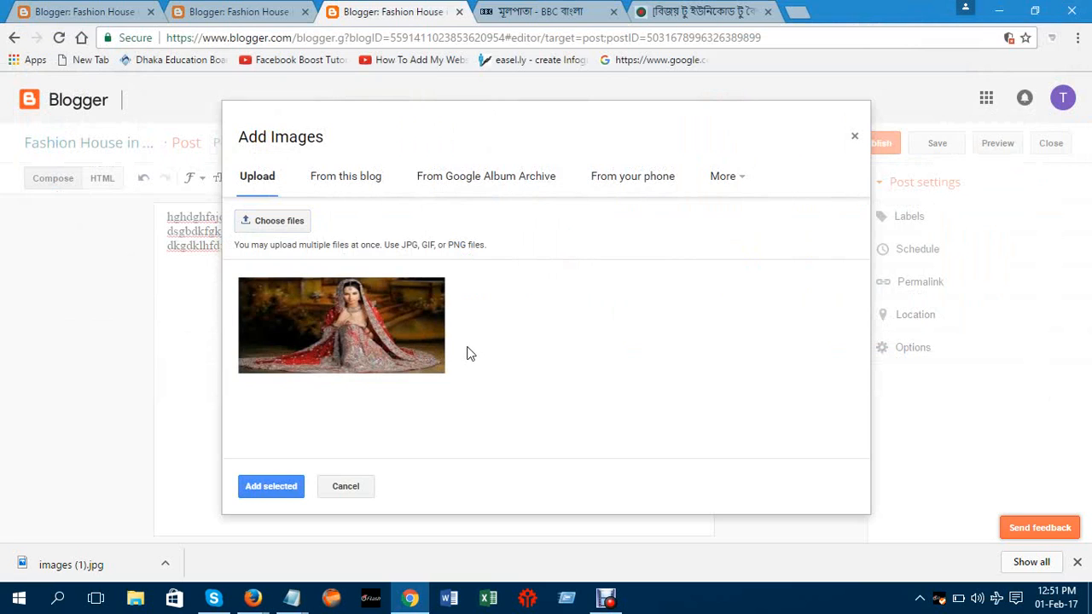
left_click(273, 487)
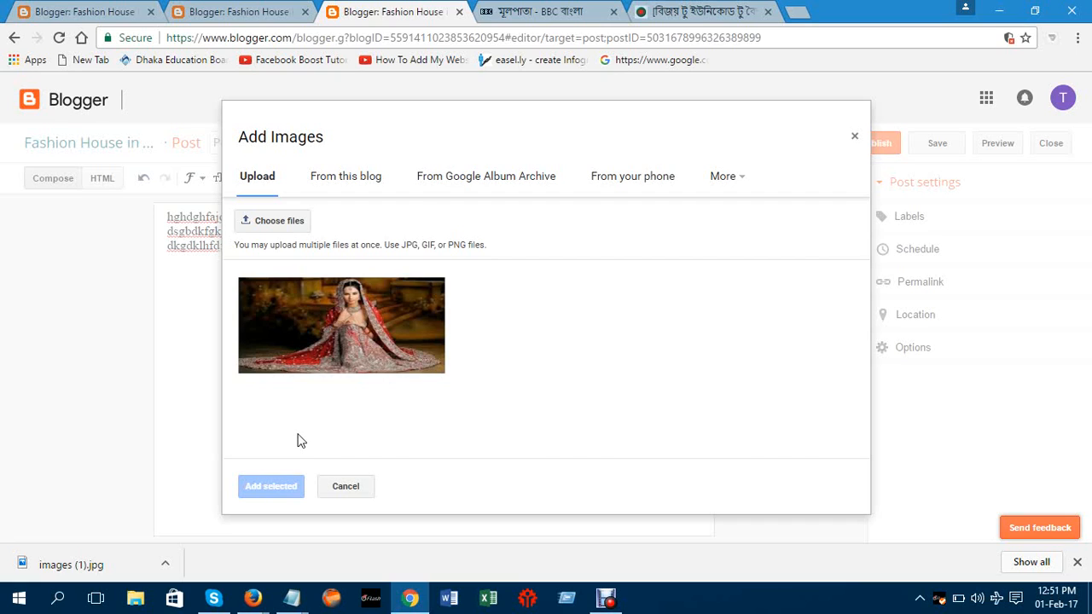
left_click(355, 485)
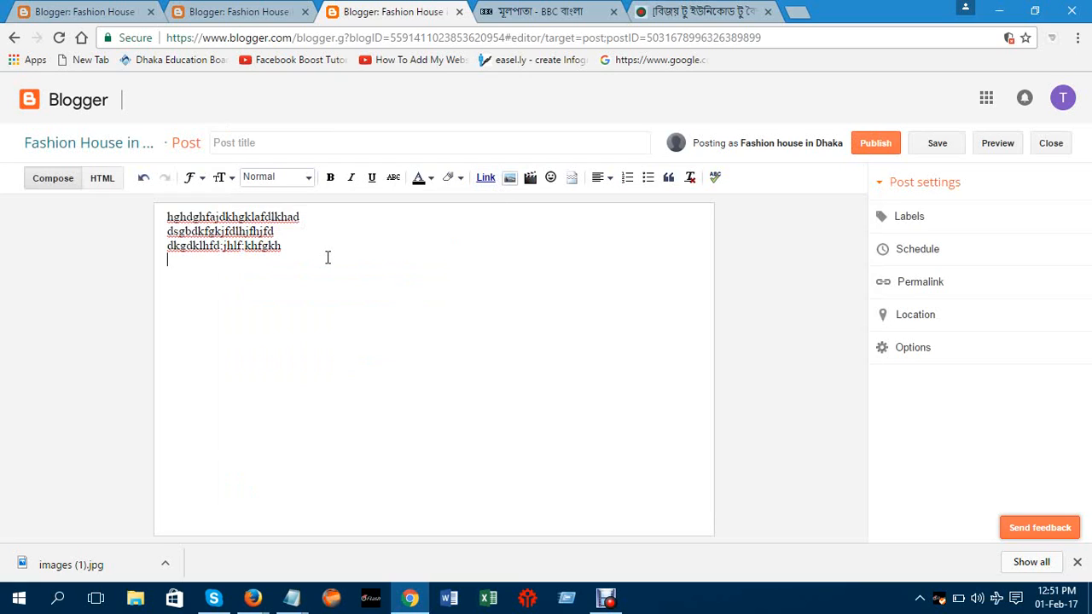
left_click(510, 179)
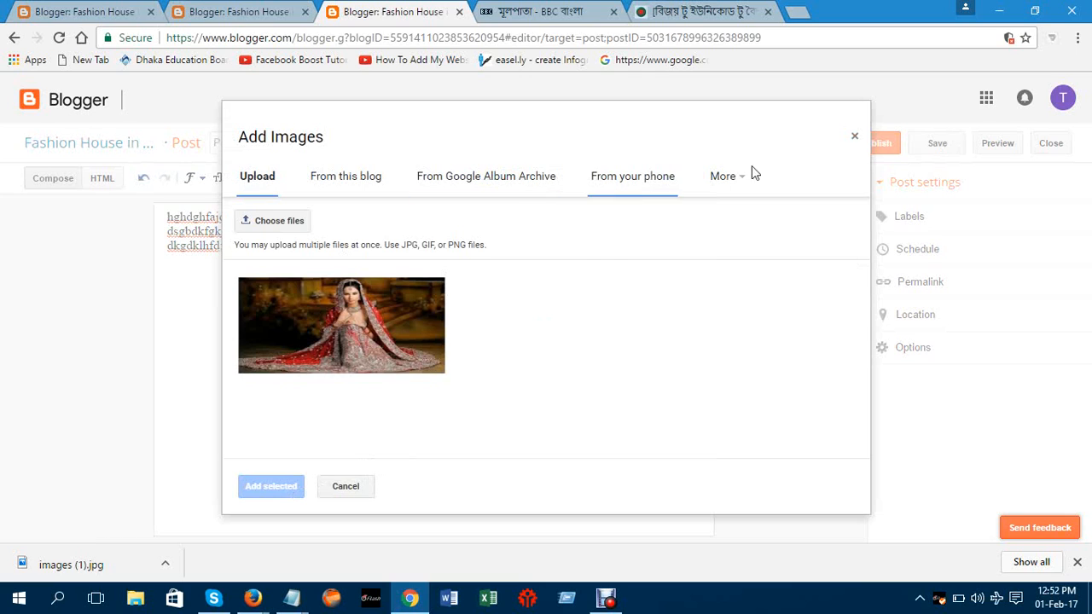
left_click(853, 137)
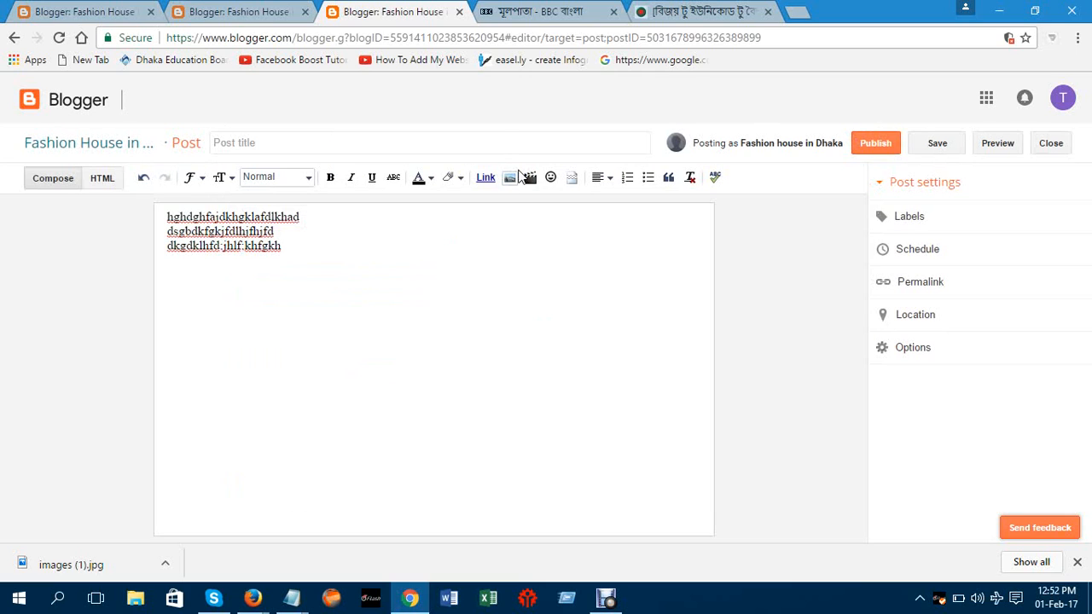
Upload the bridal photo from Downloads and insert it into the post below the text
left_click(511, 178)
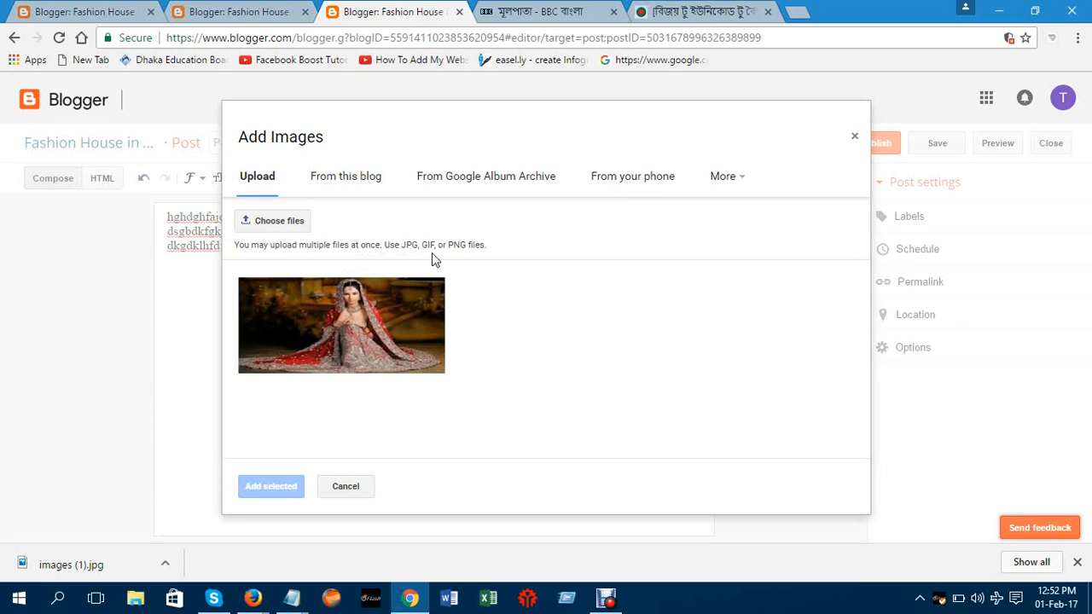
left_click(280, 222)
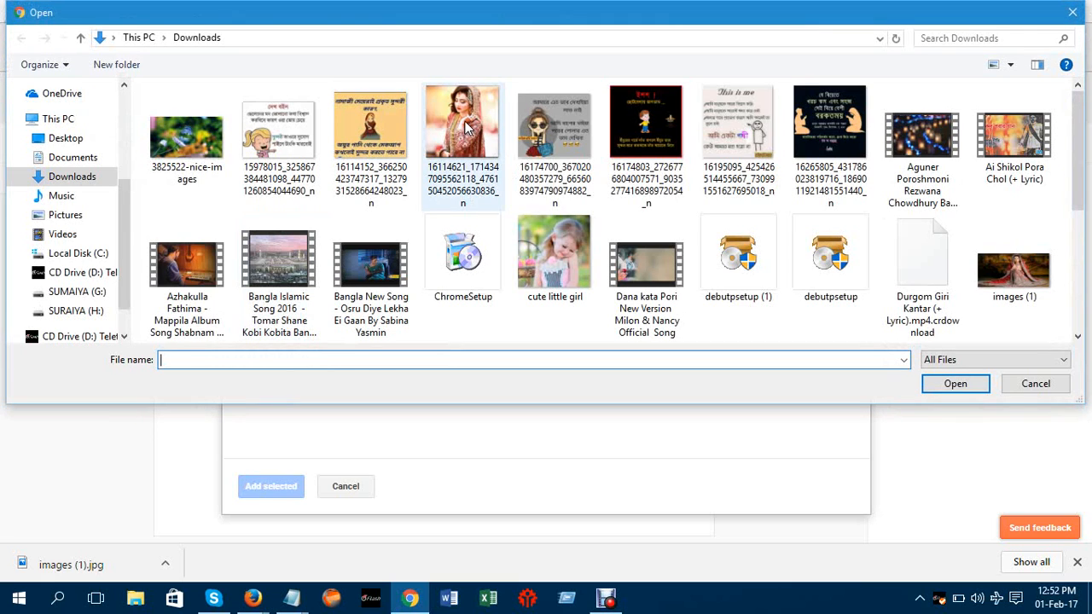
left_click(466, 128)
double_click(465, 128)
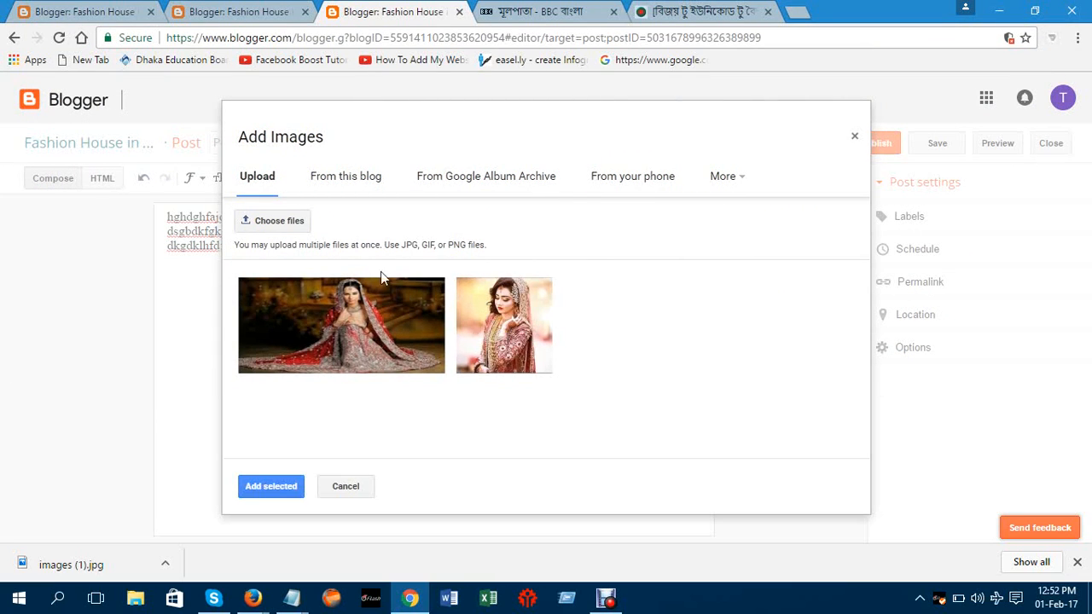
left_click(265, 493)
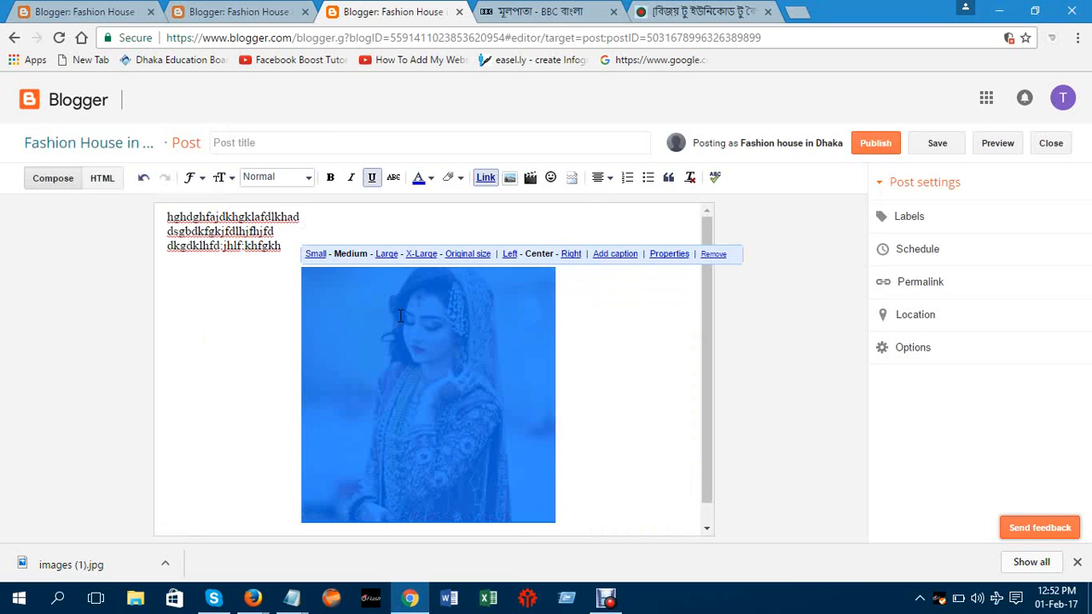
Select the inserted bridal photo and add the caption 'Behula sari' beneath it
left_click(638, 333)
double_click(639, 333)
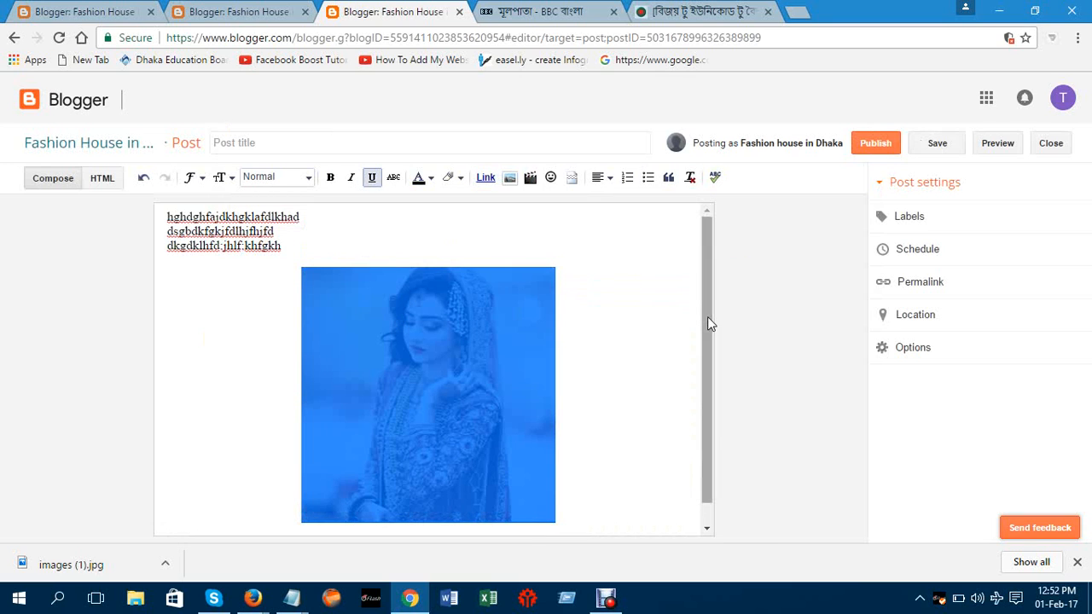
scroll(708, 316, "down", 1)
scroll(708, 359, "up", 1)
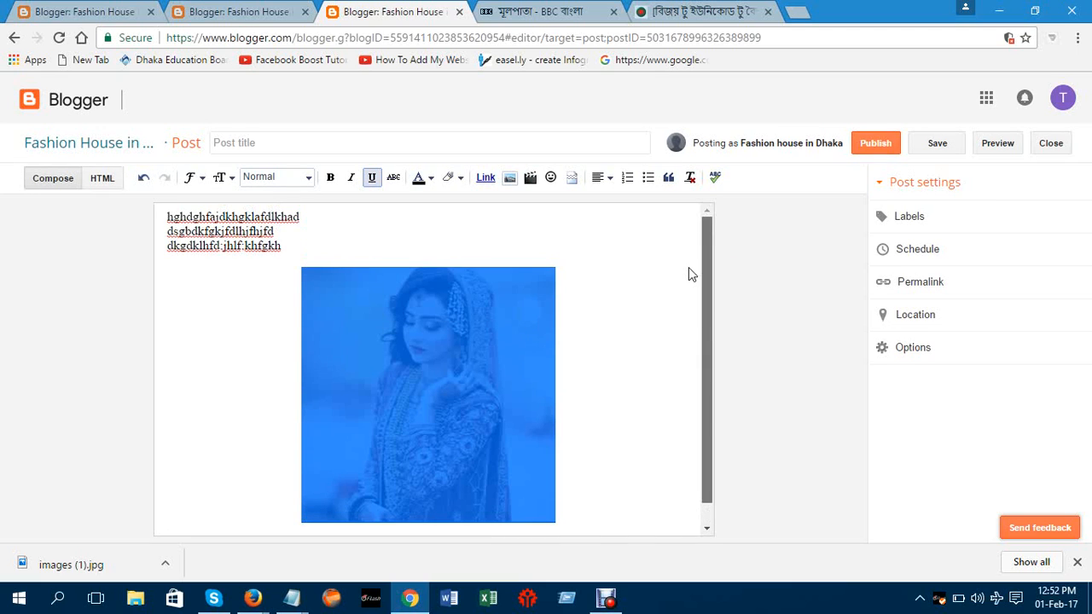
left_click(406, 319)
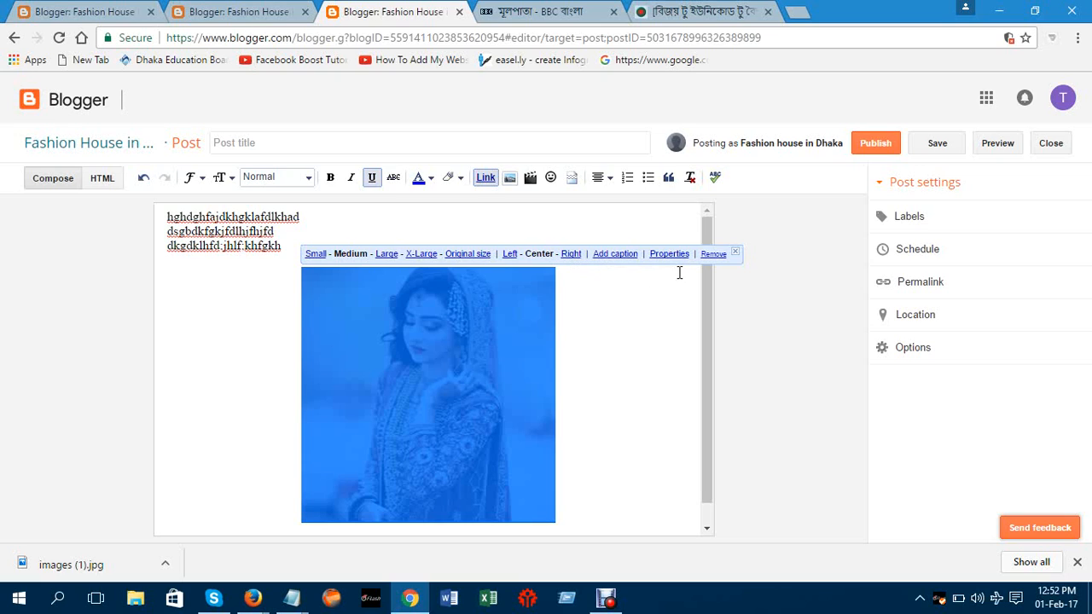
left_click(625, 260)
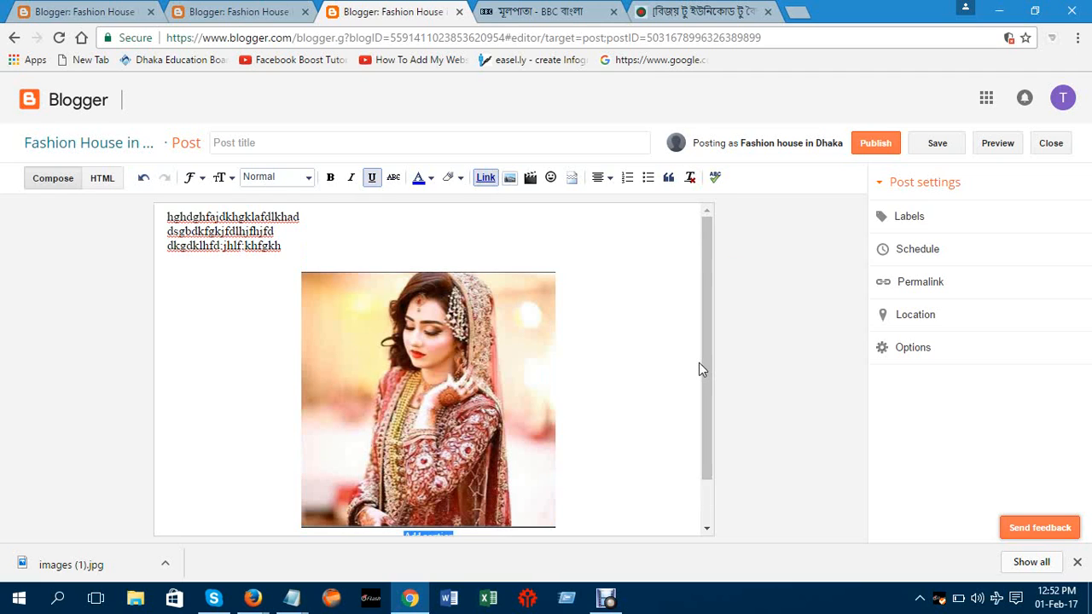
left_click_drag(708, 370, 712, 418)
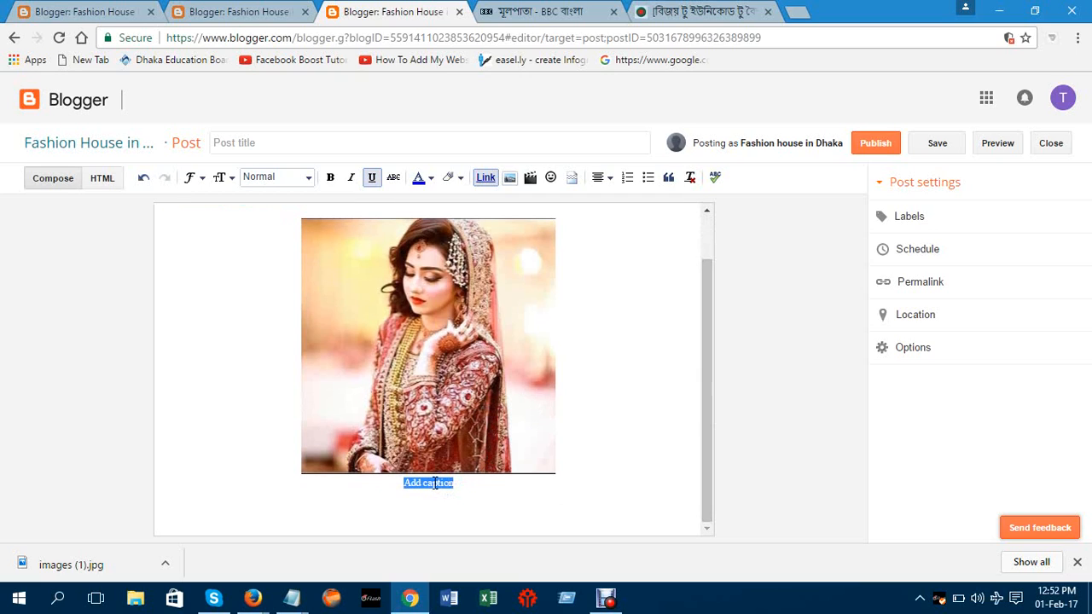
type("B")
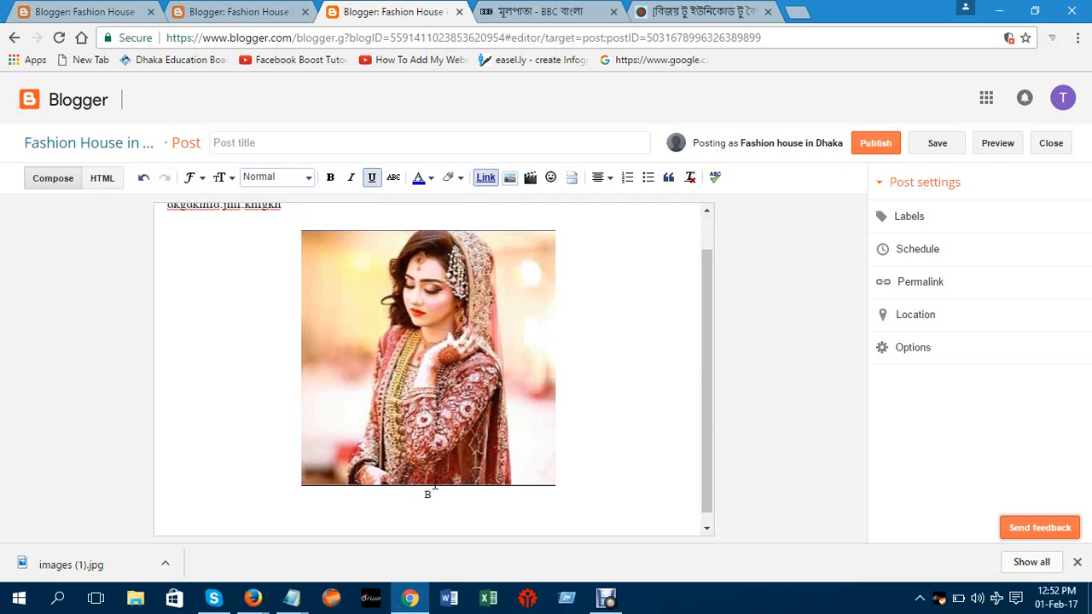
type("ehula")
type(" sa")
type("n")
Review the photo's size and alignment options, then deselect the captioned image
left_click(489, 505)
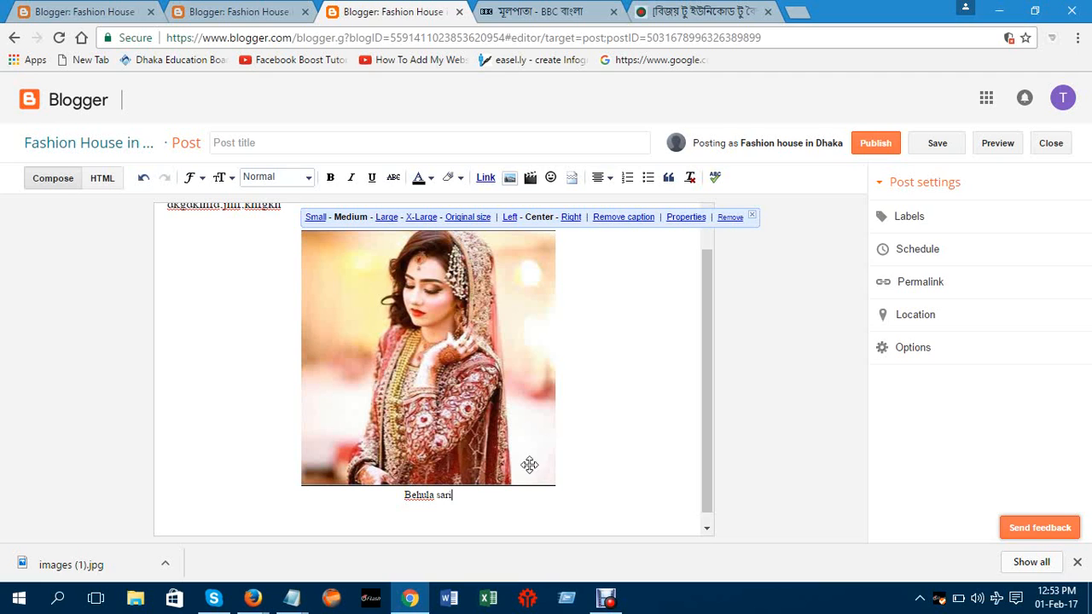
left_click_drag(531, 384, 654, 448)
left_click(654, 447)
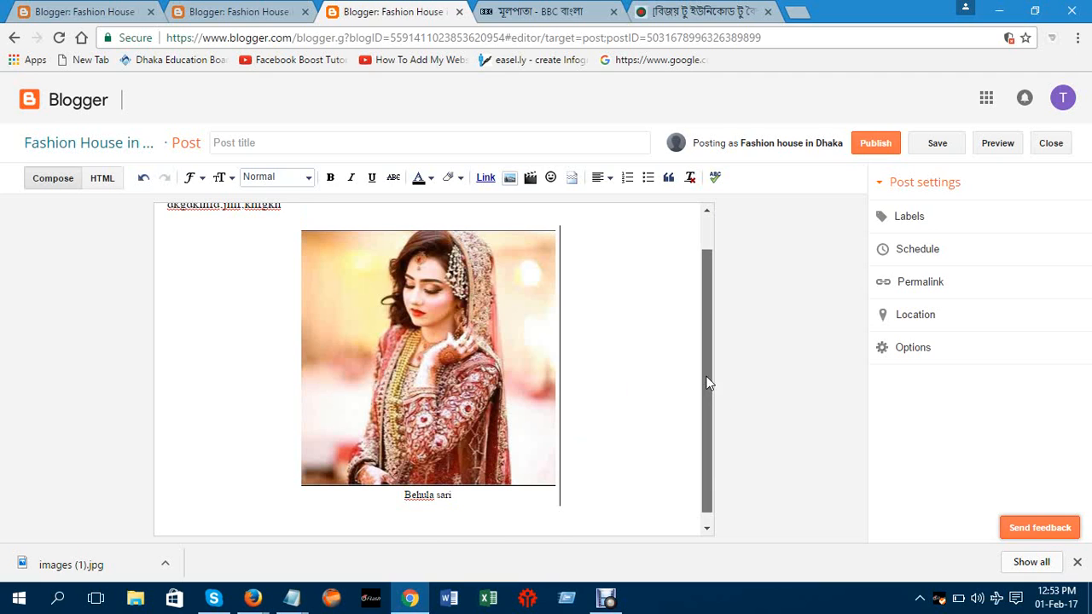
left_click_drag(707, 378, 697, 324)
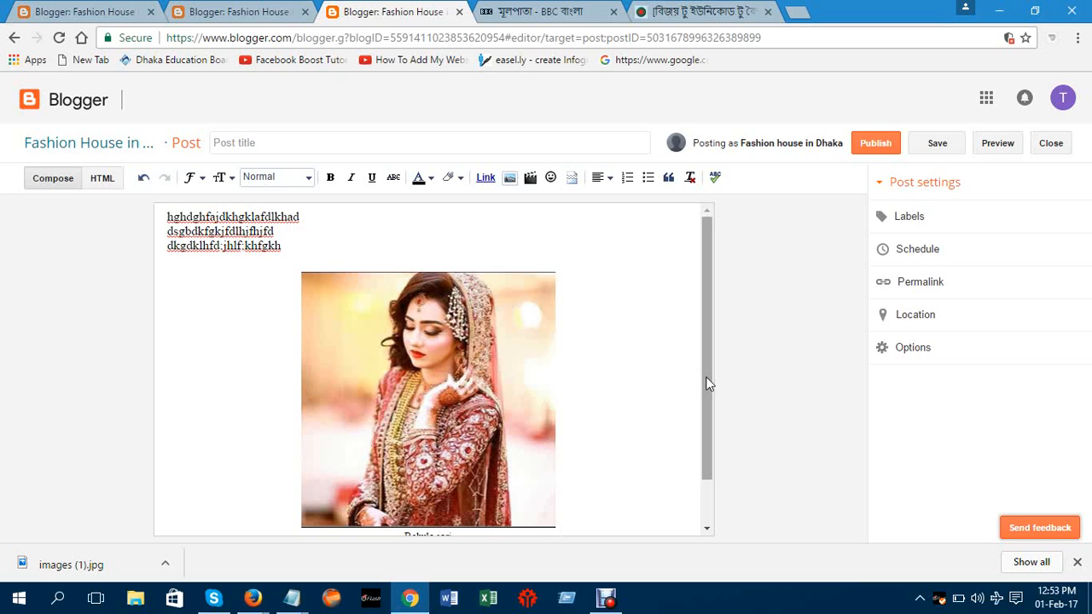
left_click_drag(707, 384, 714, 478)
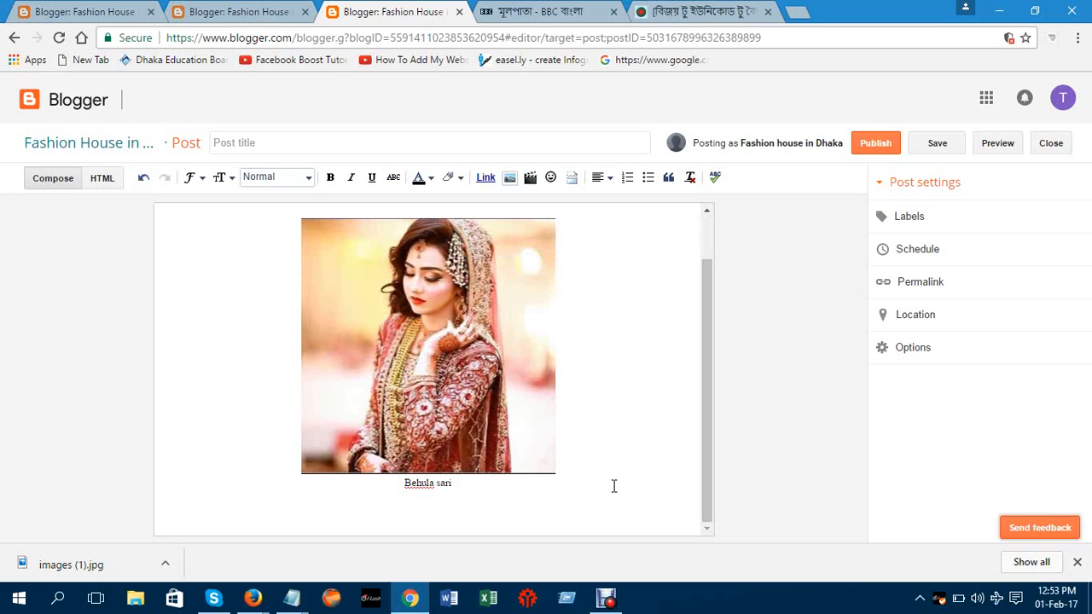
Add two lines of placeholder text below the image caption
key("Return")
type("ckhvbhkfjbhg:lnhg:n")
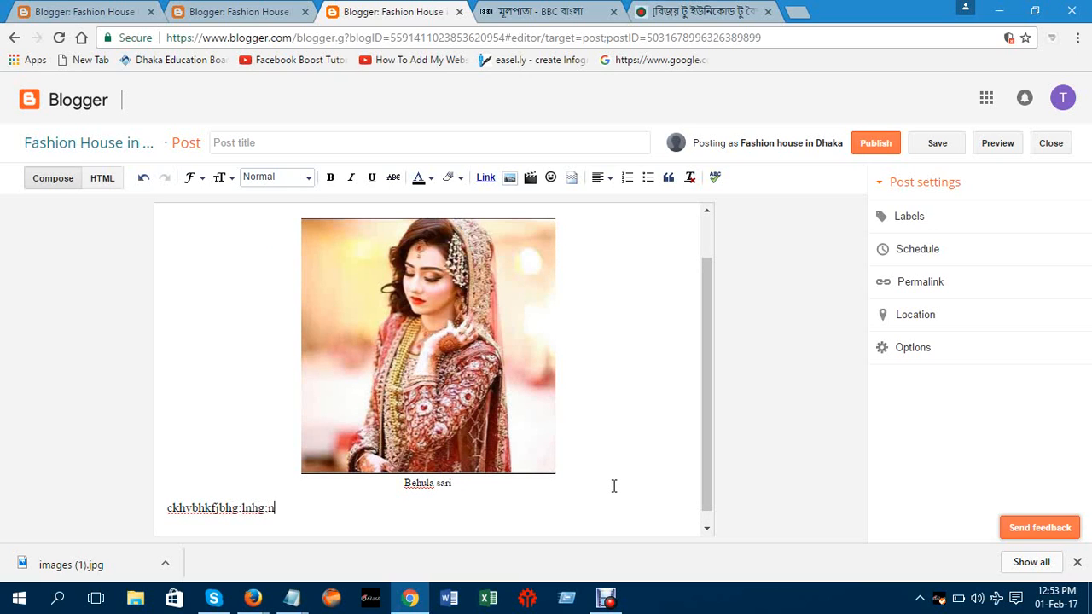
type("gjsgjhgdjkgh")
key("Return")
type("dfngdfhj")
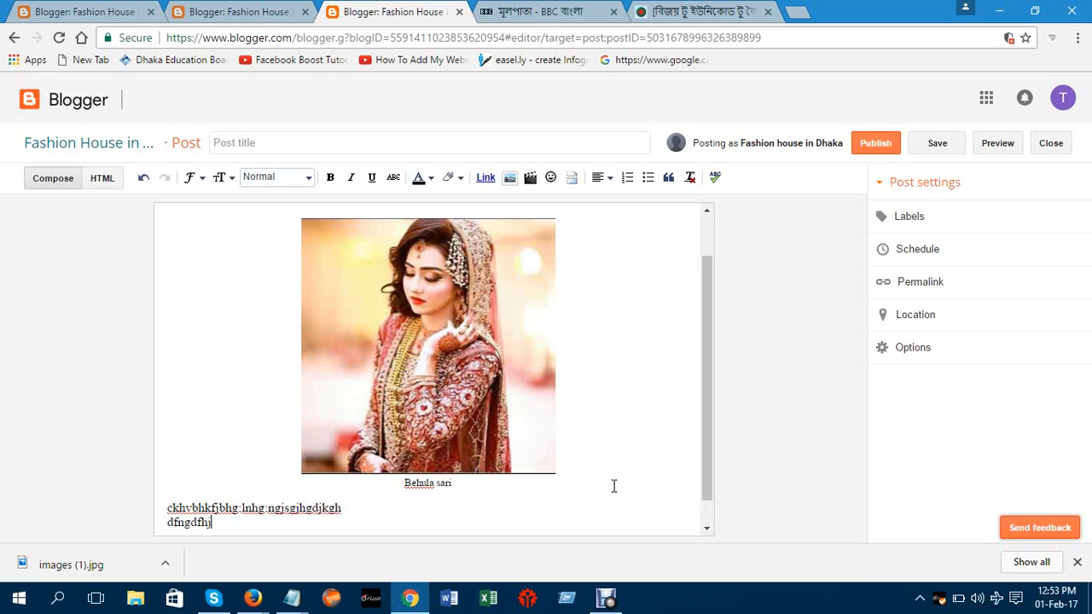
type("gfshjgfshlffjfld")
key("Return")
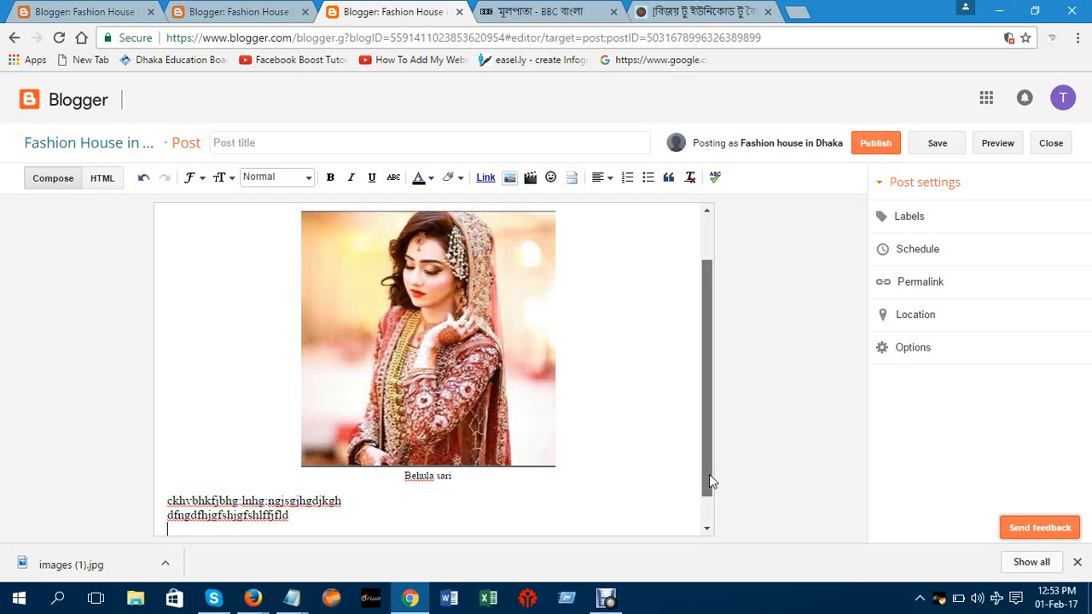
left_click_drag(709, 474, 714, 516)
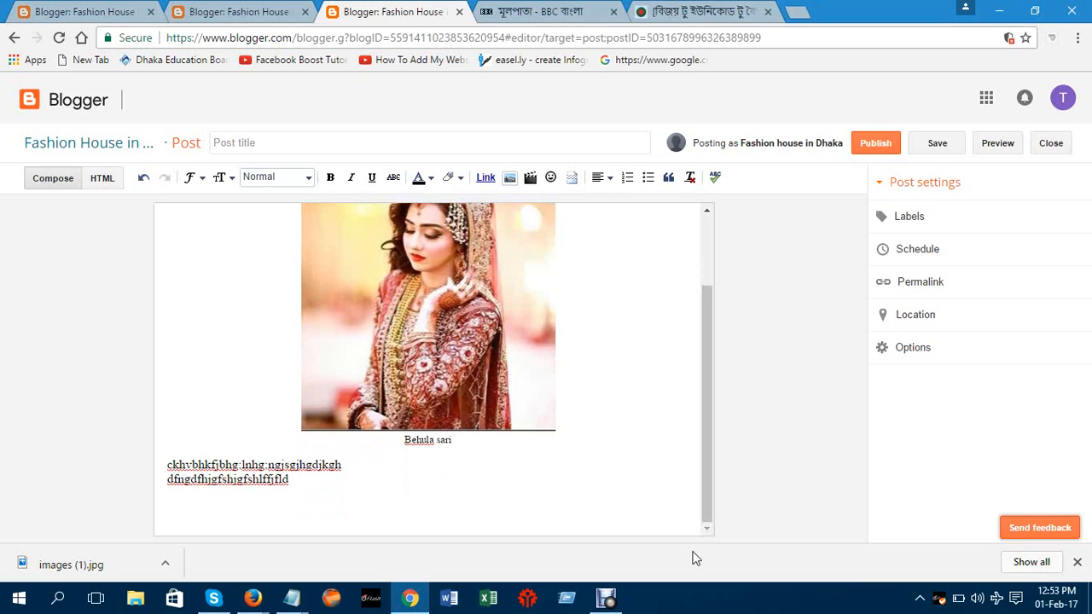
left_click(275, 518)
Type the sentence 'If you want to know more' on the line below the paragraph
left_click(191, 502)
type("to kno")
key("BackSpace")
key("BackSpace")
key("BackSpace")
key("BackSpace")
key("BackSpace")
key("BackSpace")
key("BackSpace")
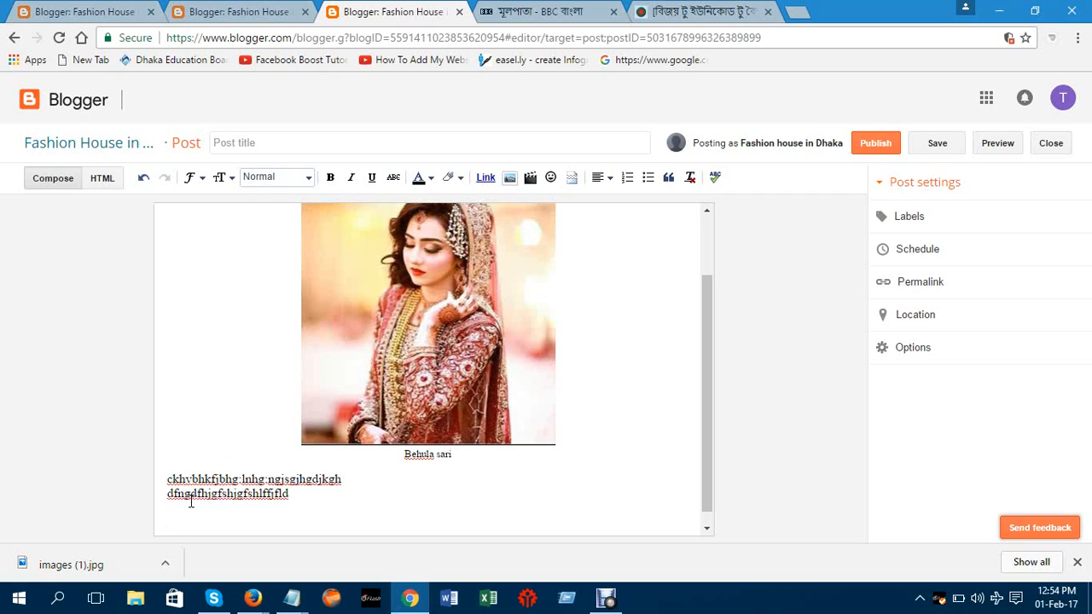
type("If you want to know more")
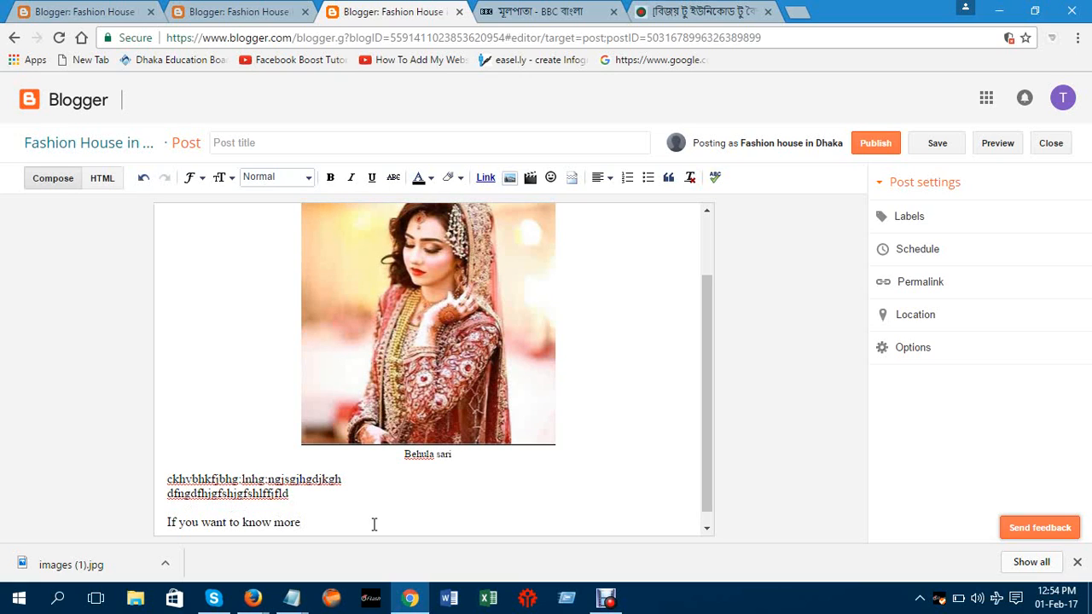
left_click(426, 511)
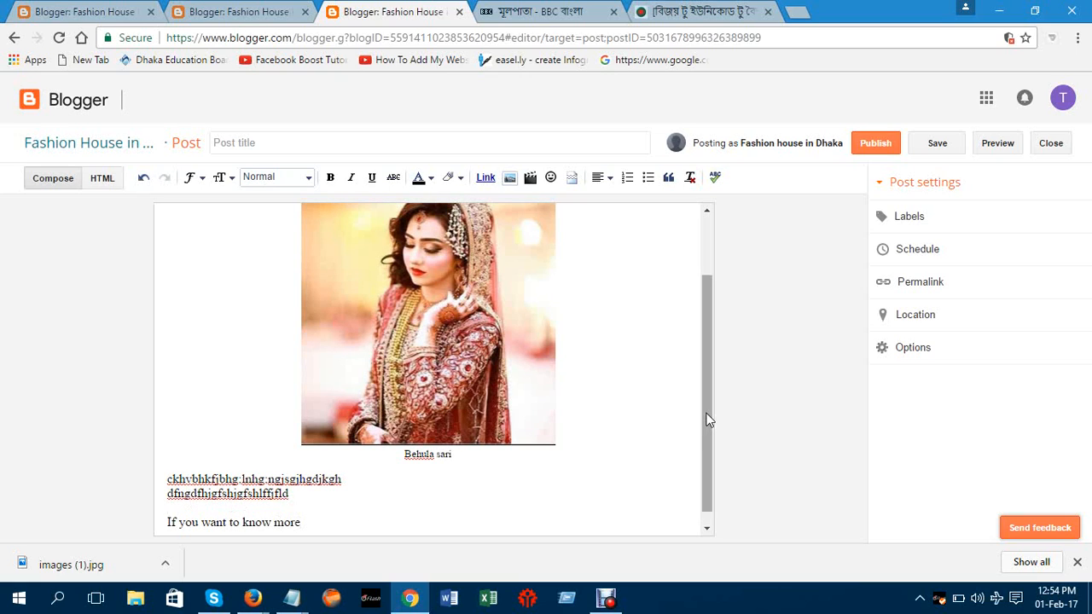
left_click_drag(708, 419, 706, 449)
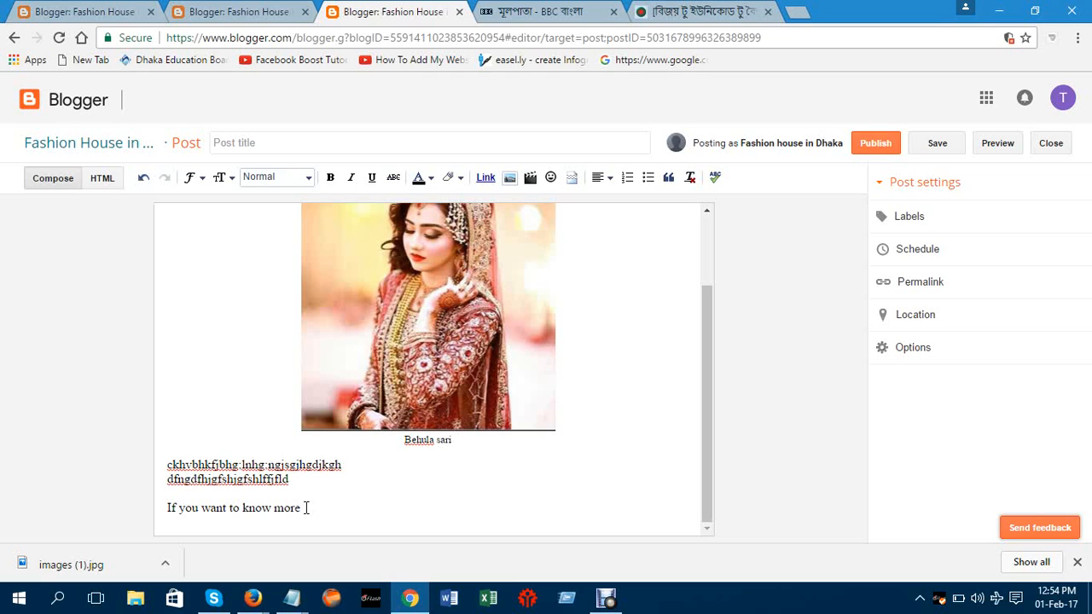
left_click_drag(306, 508, 170, 507)
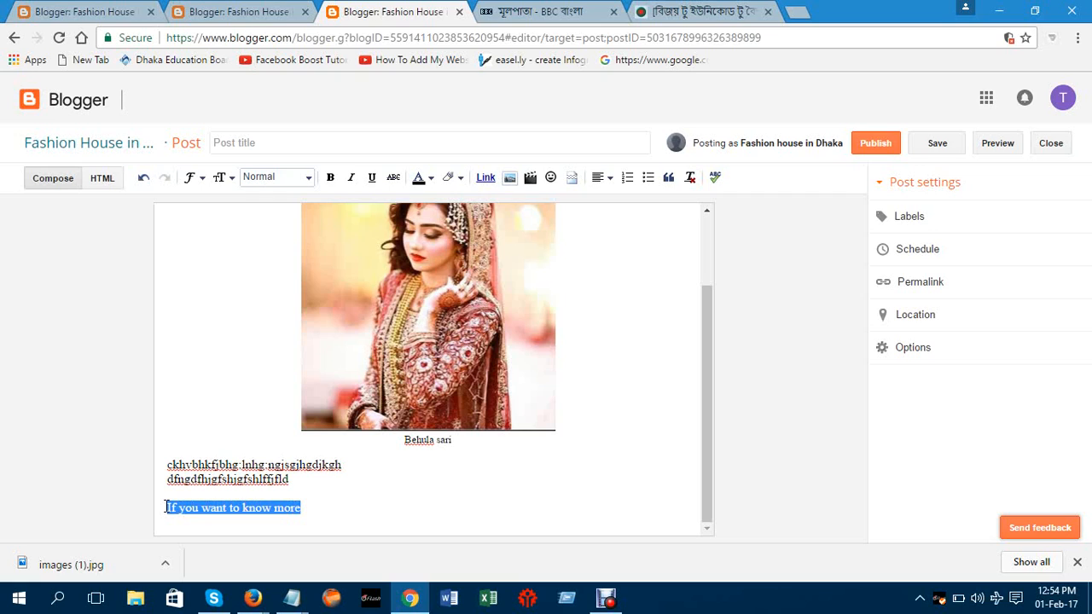
left_click(323, 502)
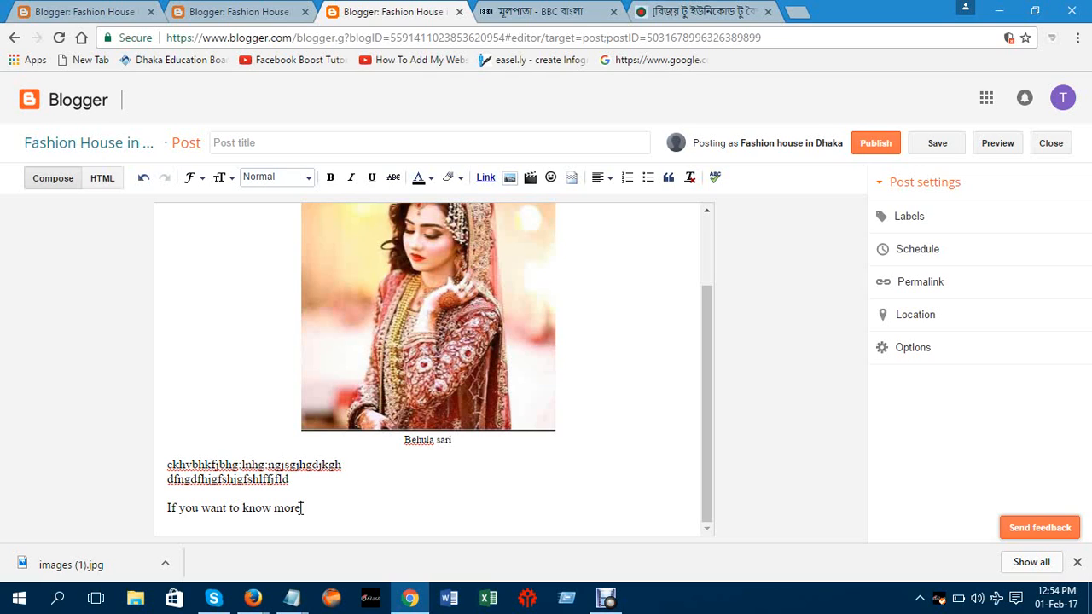
left_click(293, 597)
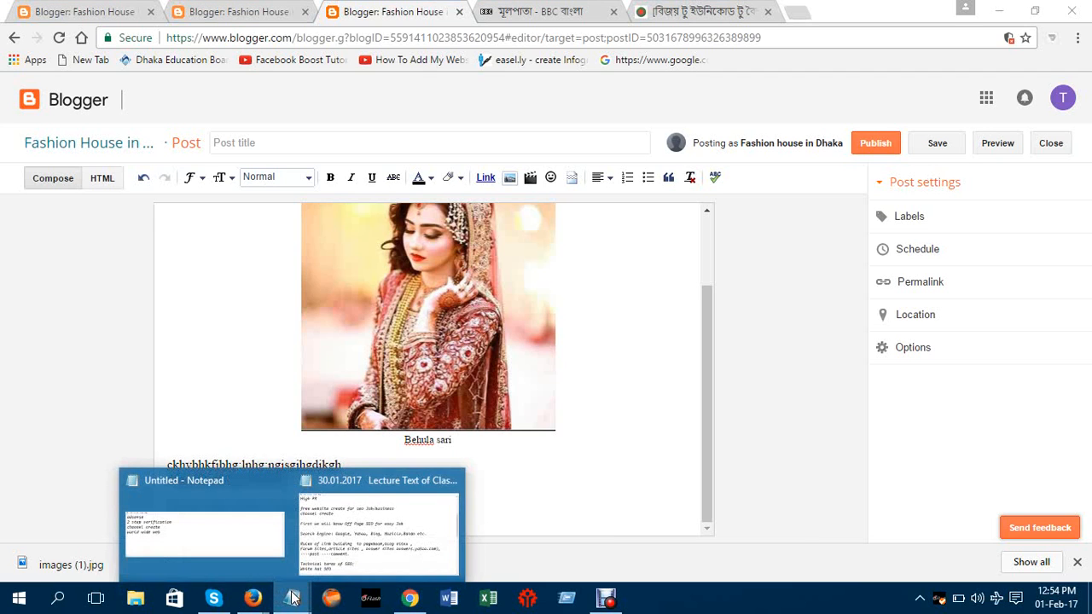
left_click(352, 543)
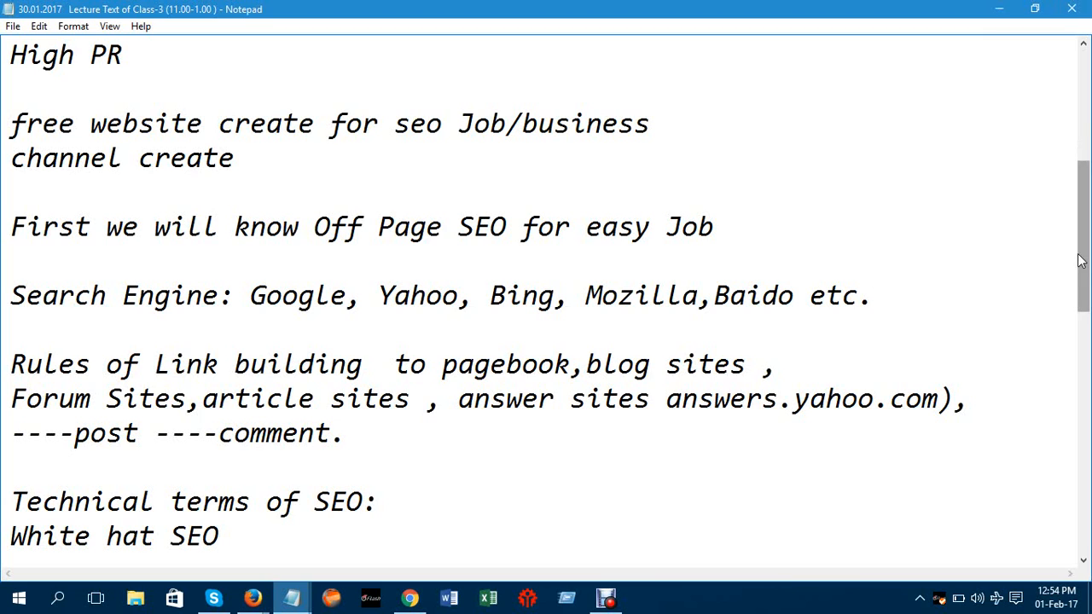
left_click_drag(1087, 257, 1087, 369)
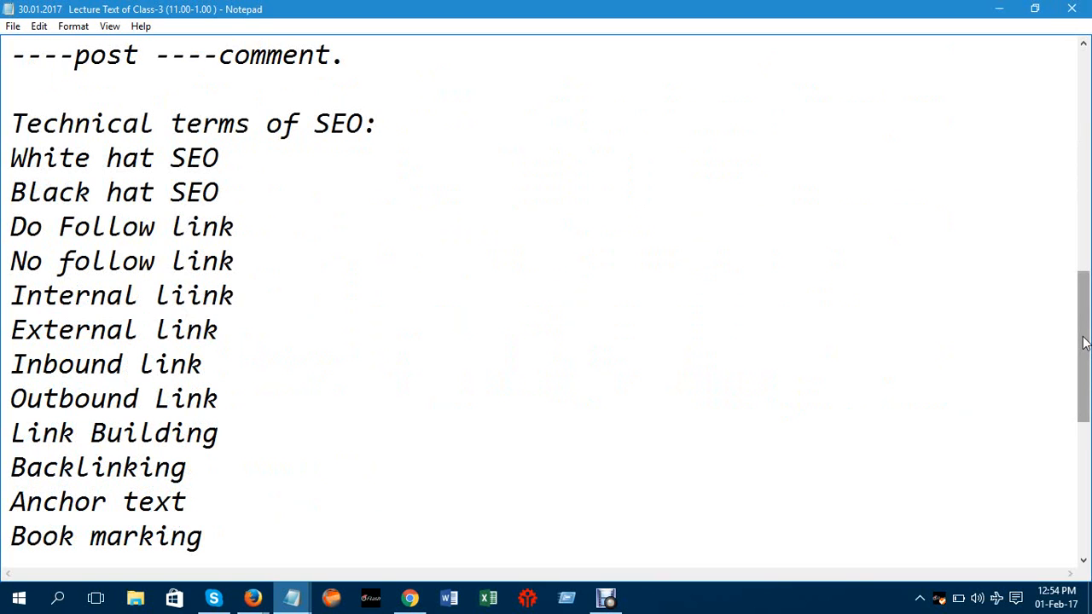
left_click_drag(1085, 341, 1004, 34)
left_click(999, 8)
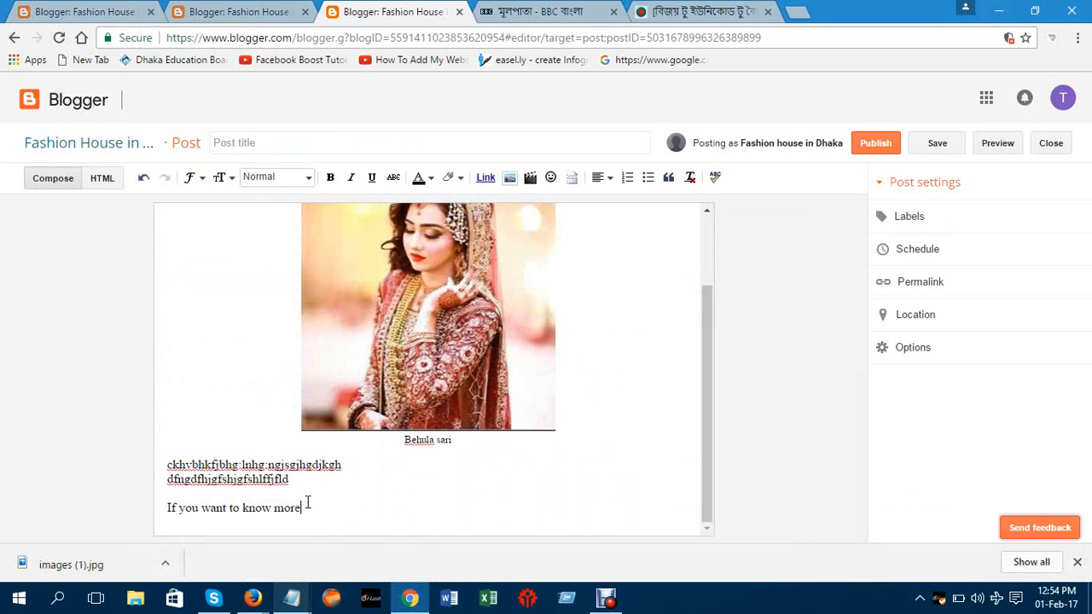
Select 'If you want to know more' and bring up the Link editor for it
left_click_drag(307, 503, 167, 509)
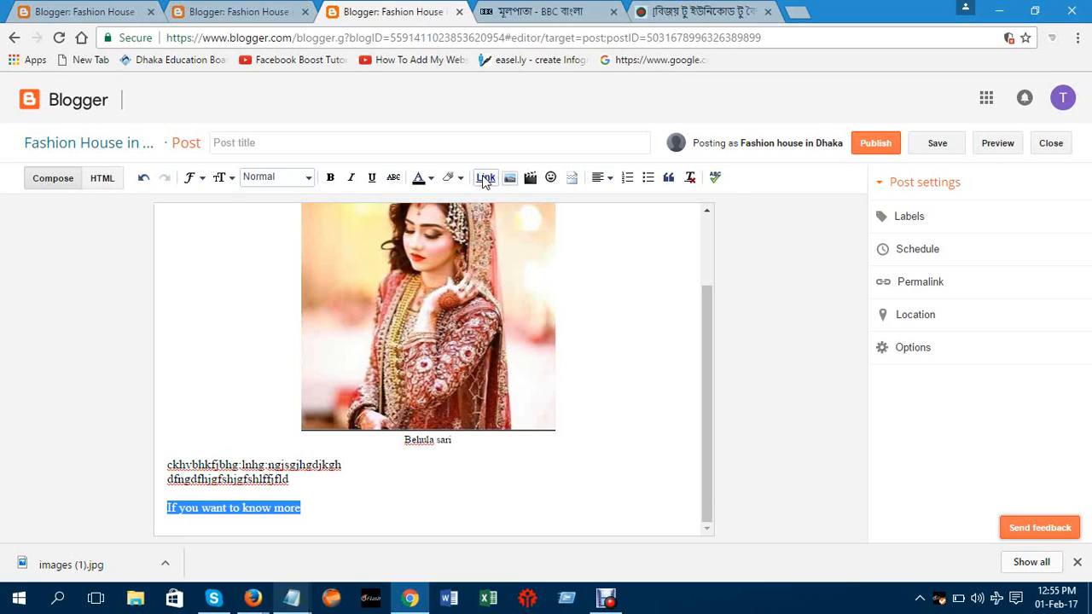
left_click(485, 178)
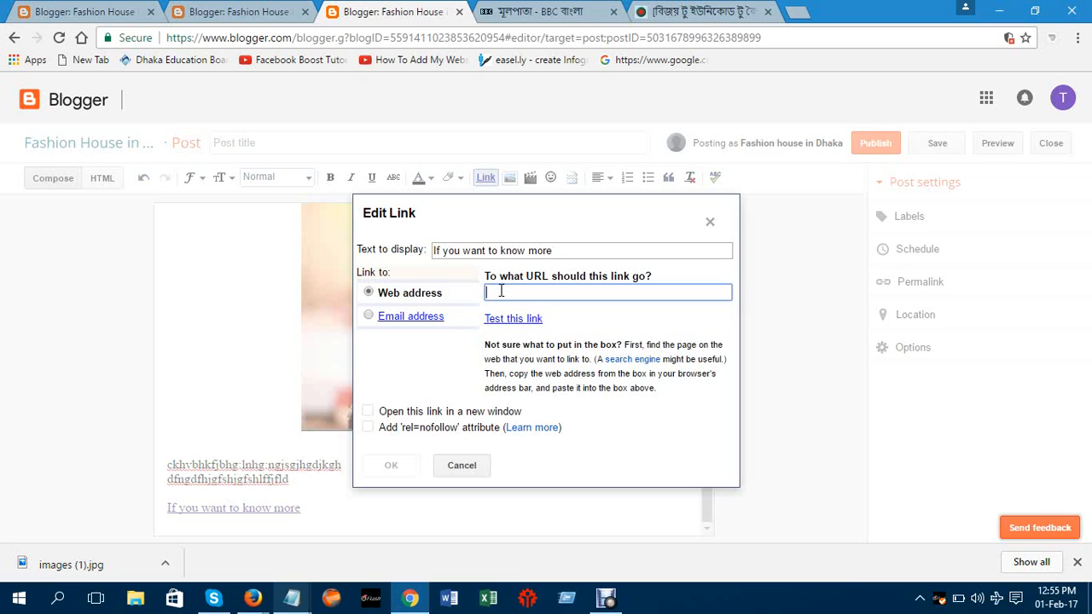
left_click(710, 225)
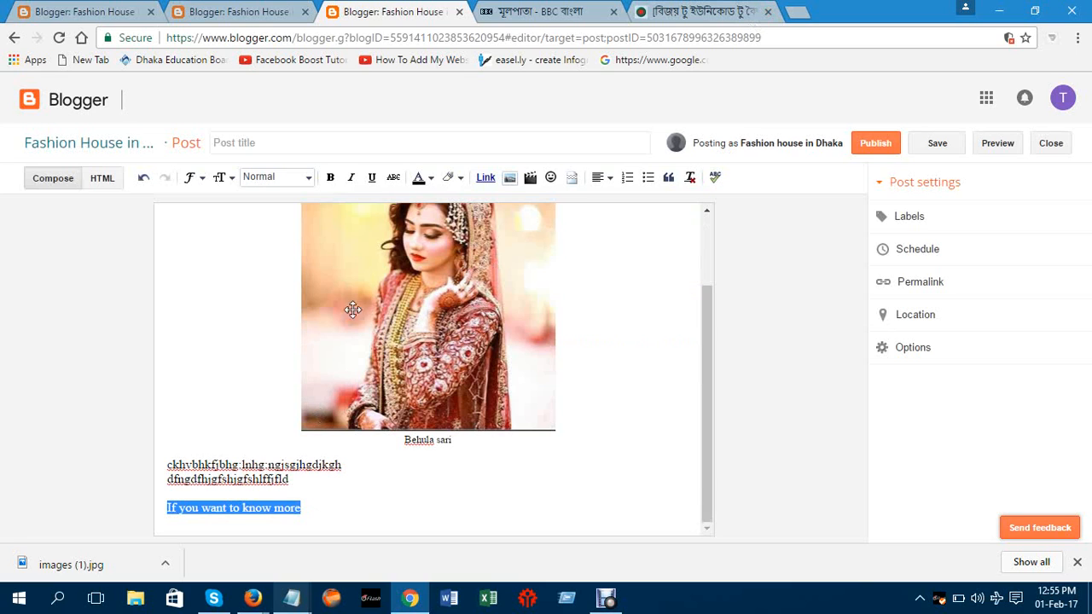
left_click(488, 181)
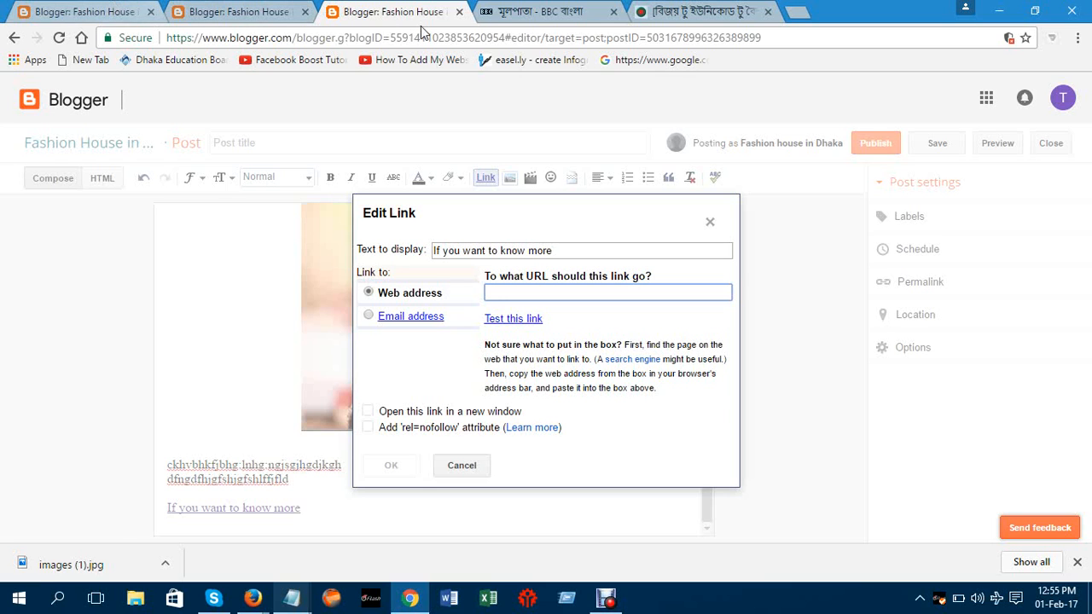
Copy the 'How to refresh computer' YouTube video's address and return to Blogger's Edit Link dialog
mouse_move(288, 604)
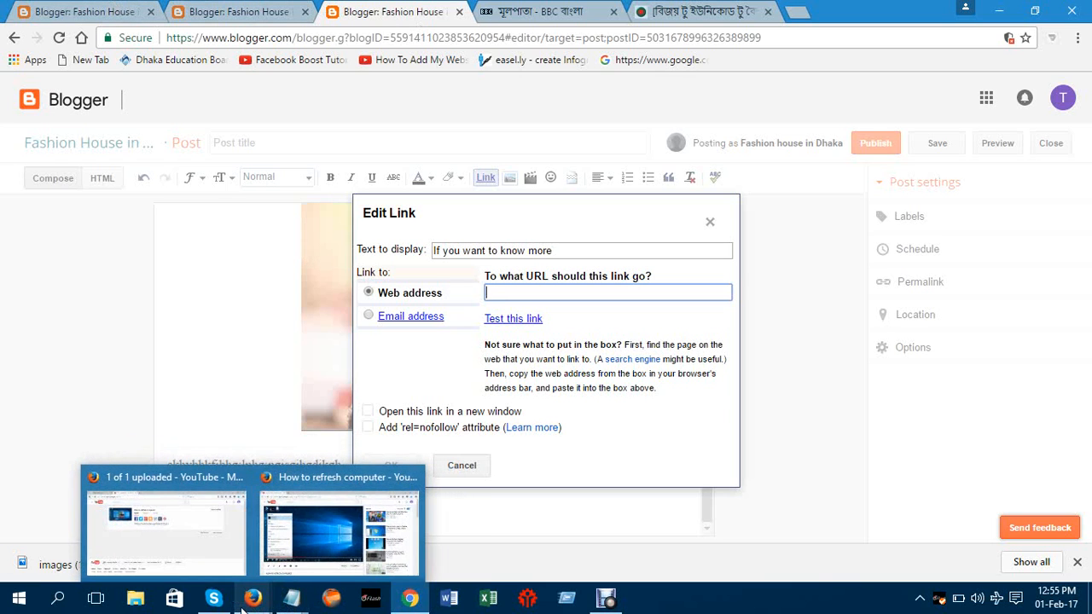
left_click(296, 540)
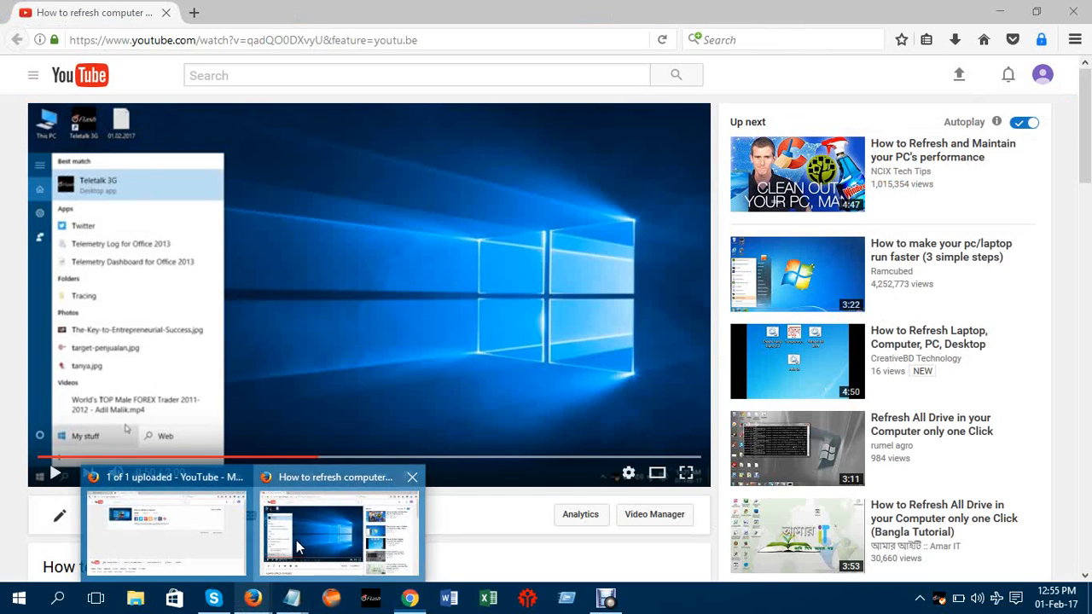
left_click(452, 39)
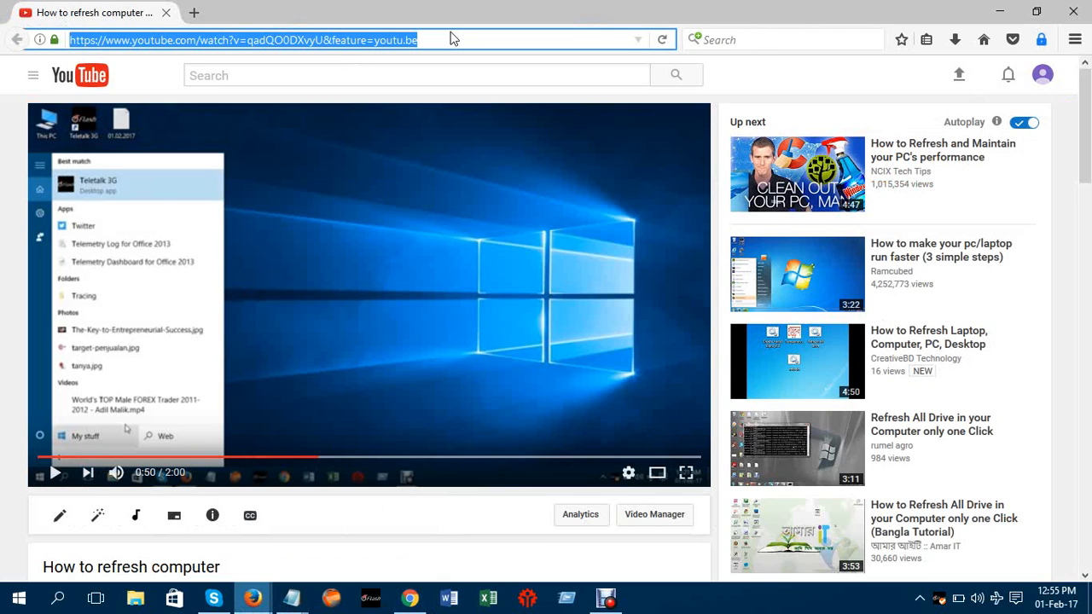
right_click(403, 39)
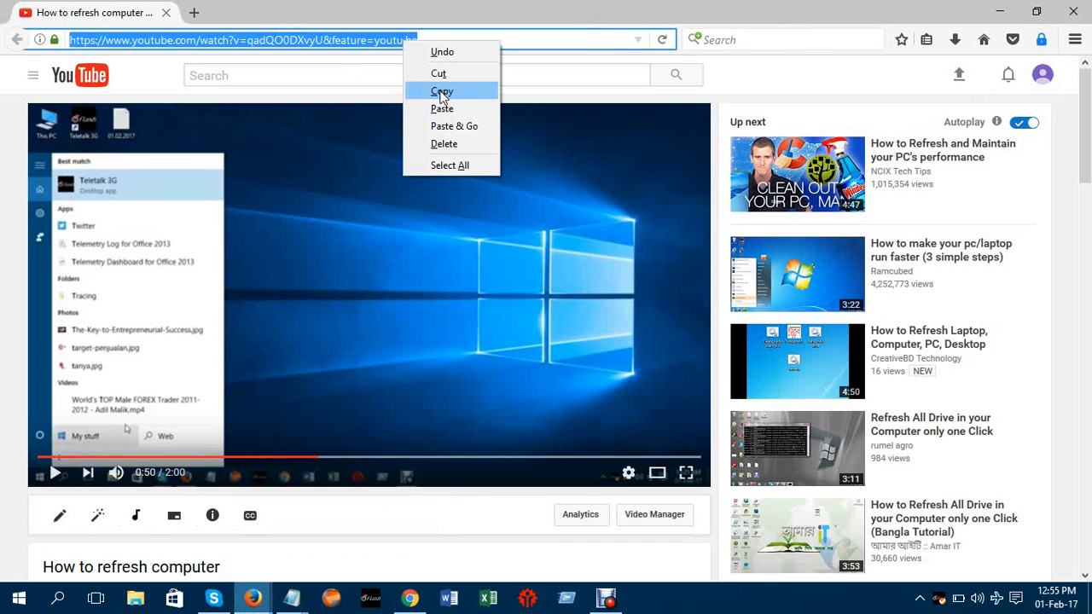
left_click(439, 92)
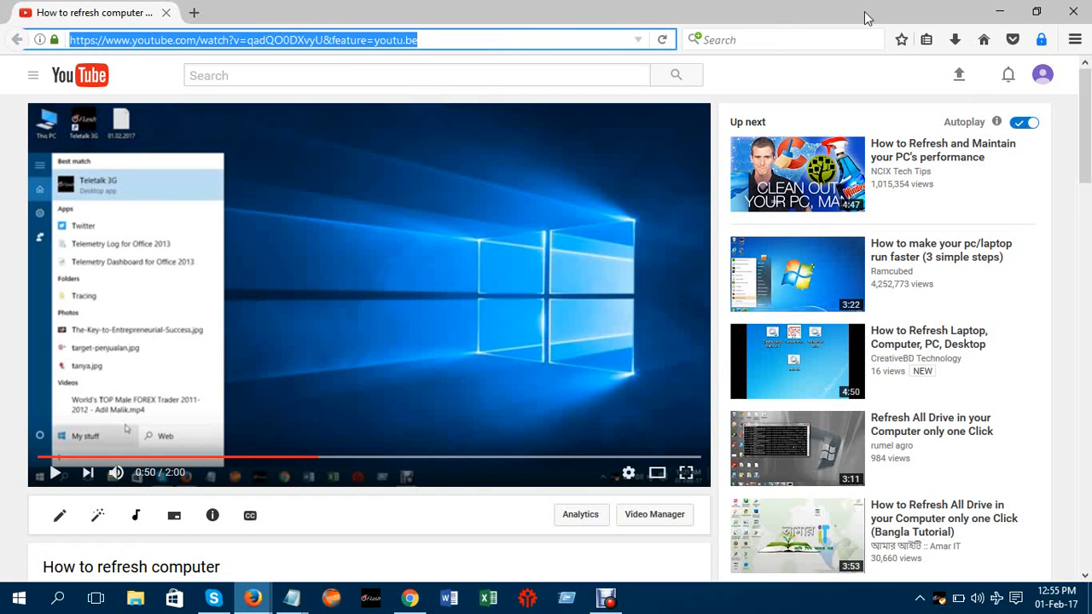
left_click(1000, 14)
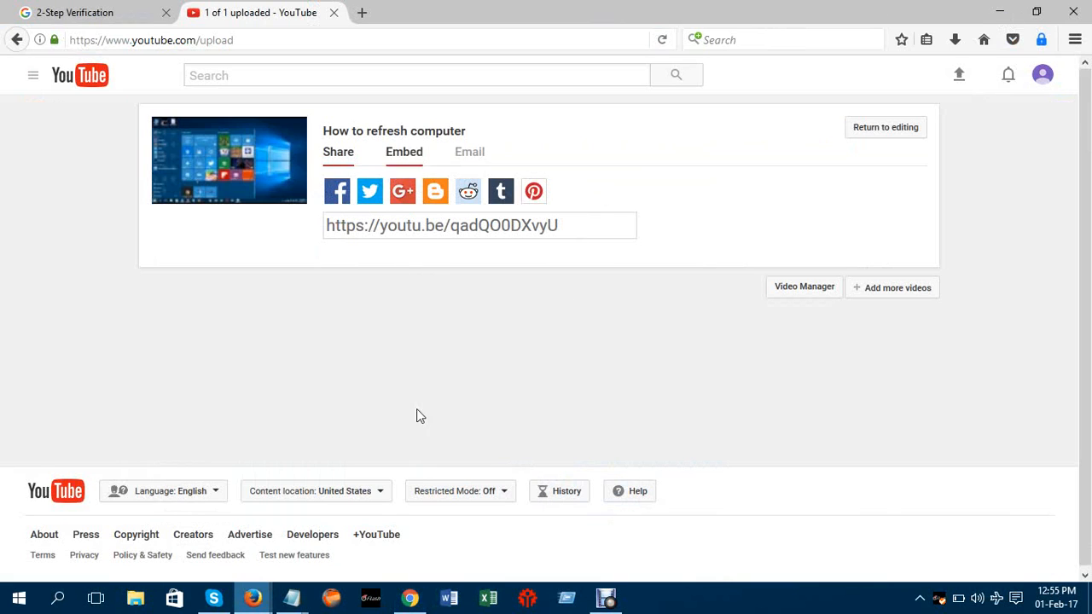
left_click(409, 598)
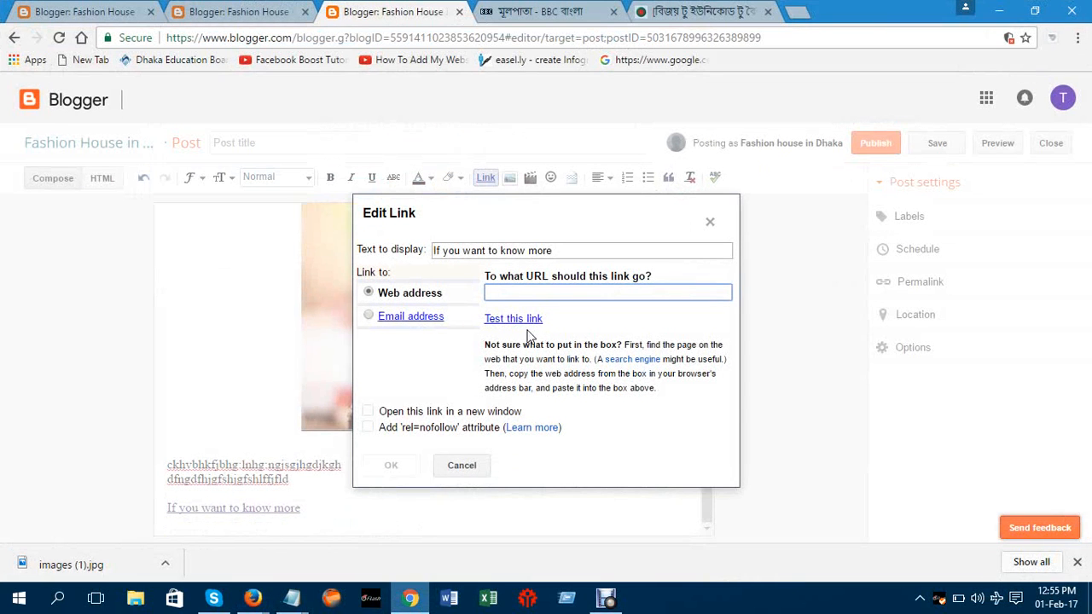
Paste the copied YouTube video address as the link for 'If you want to know more' and publish
left_click(513, 293)
right_click(513, 293)
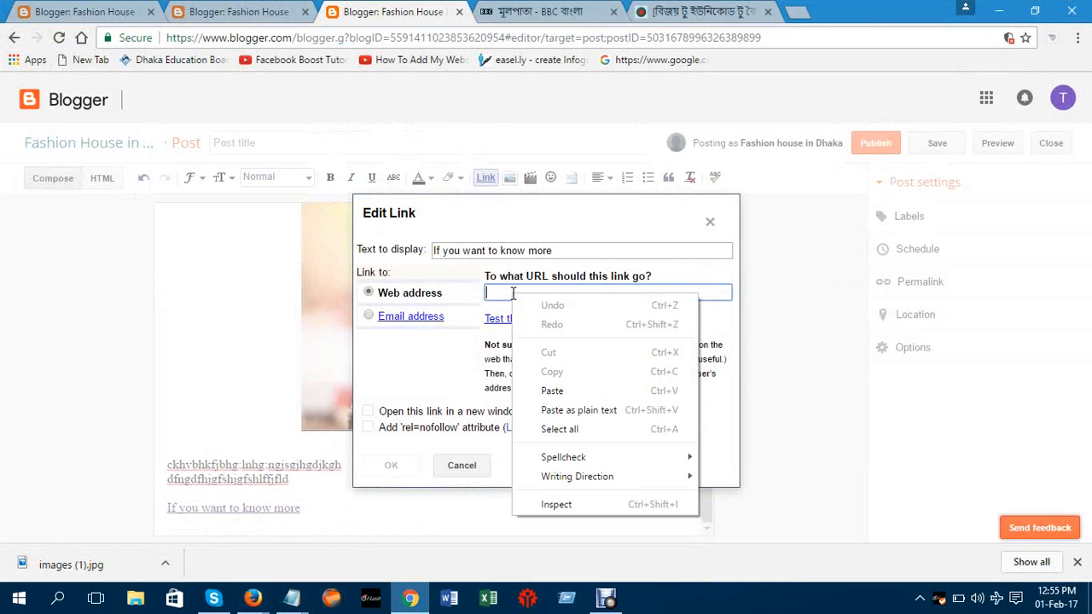
left_click(553, 391)
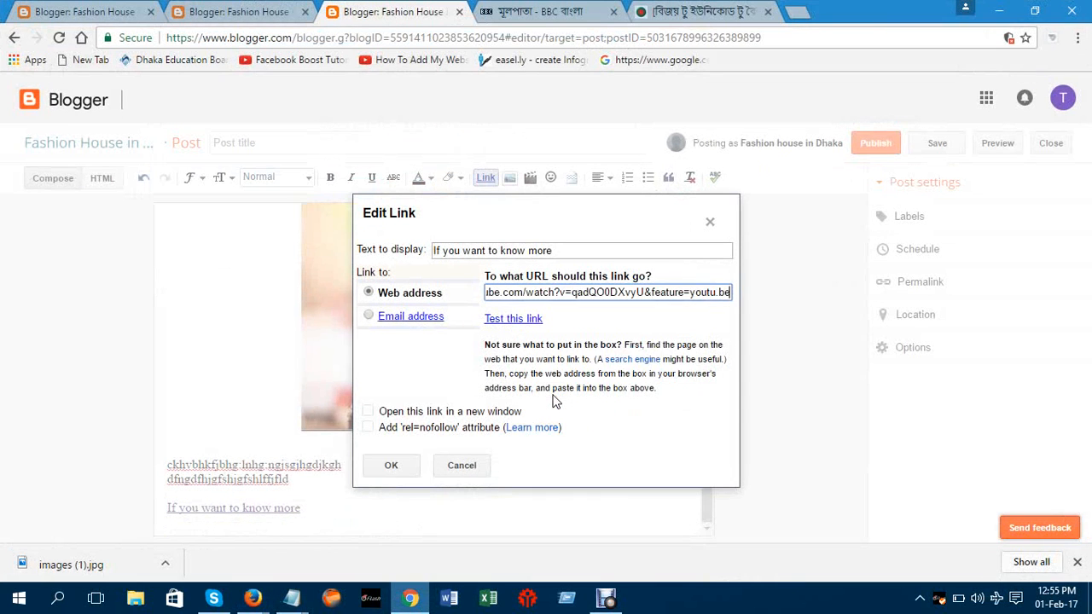
left_click(391, 466)
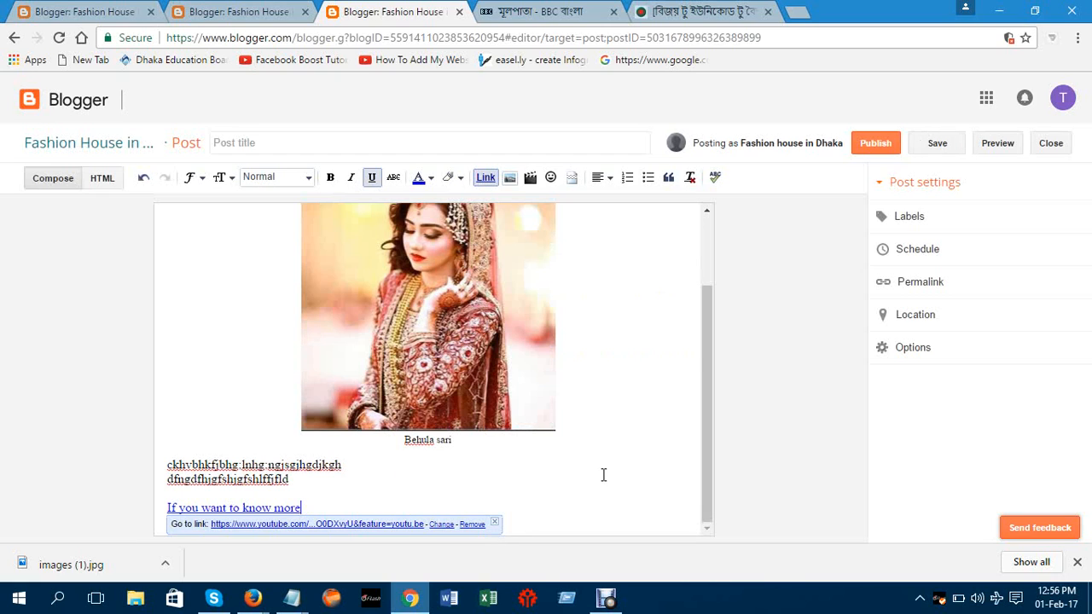
left_click(876, 145)
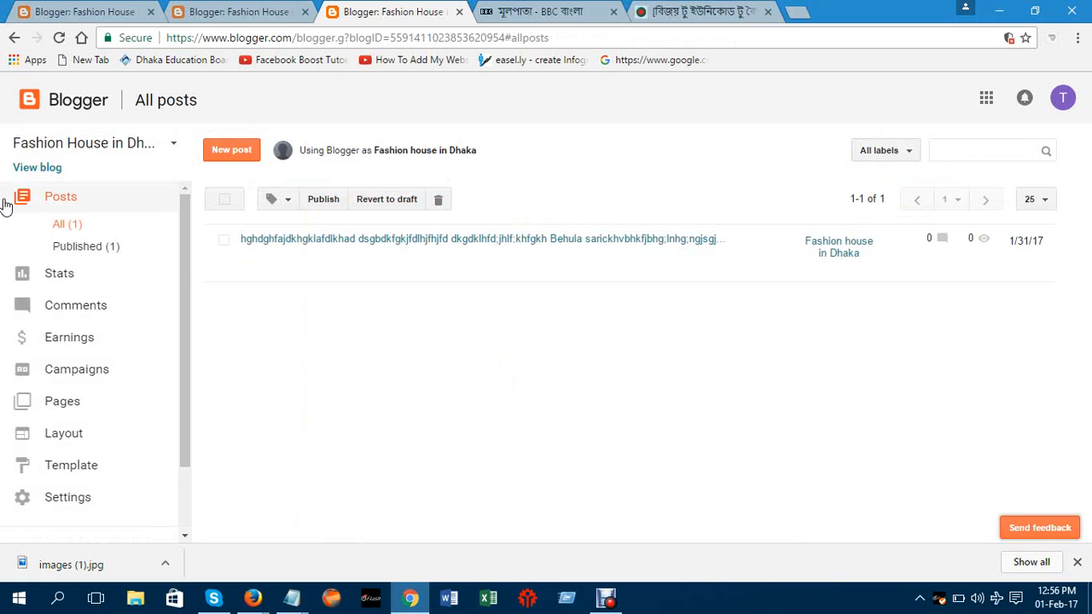
View the published post on the blog, scroll to 'If you want to know more' and follow it
mouse_move(336, 281)
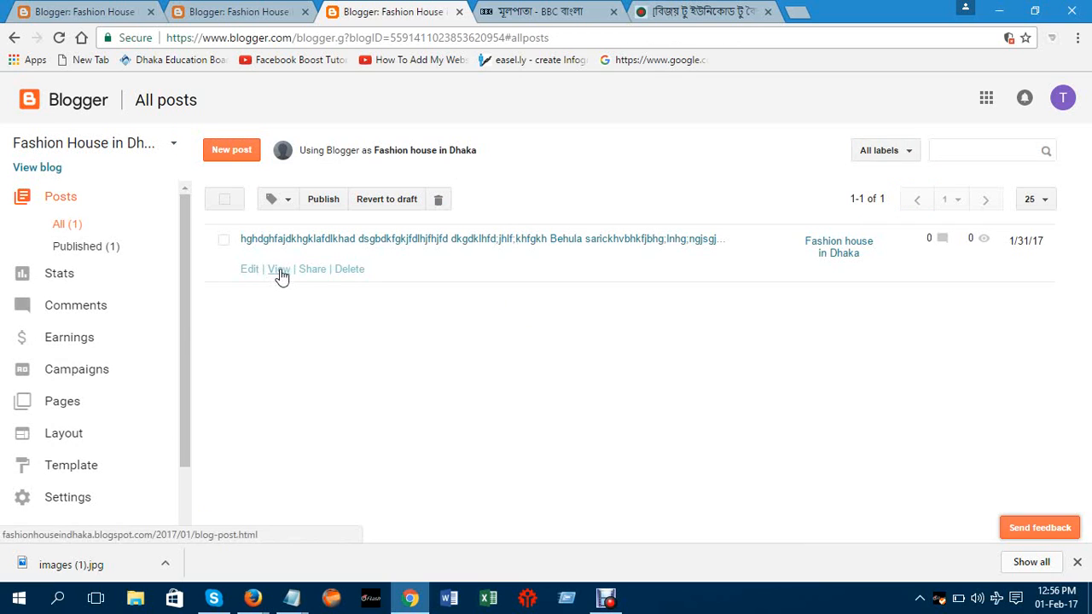
left_click(280, 270)
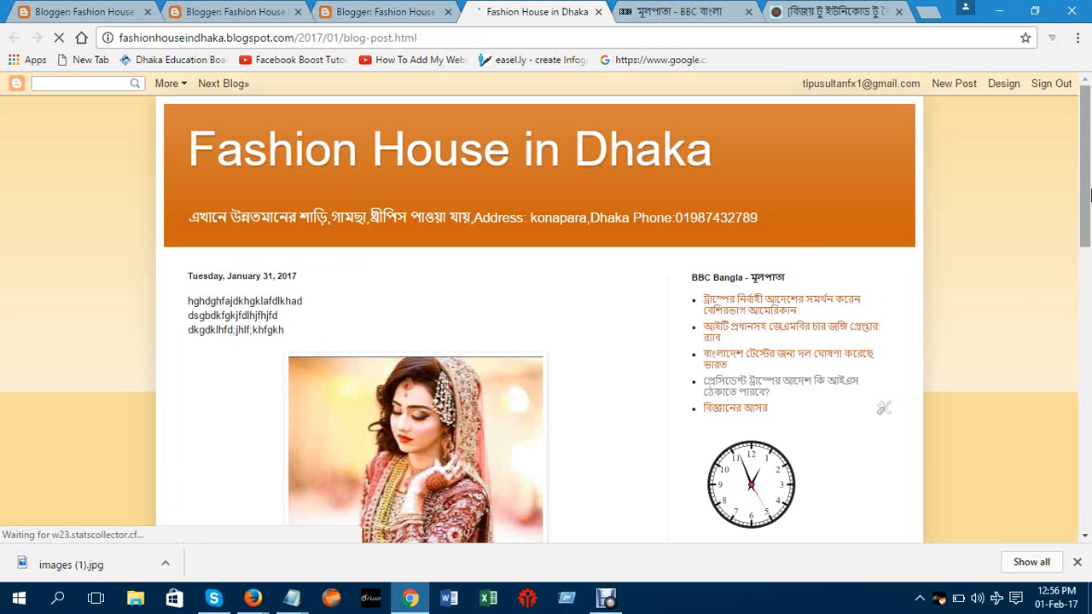
left_click_drag(1090, 194, 1090, 341)
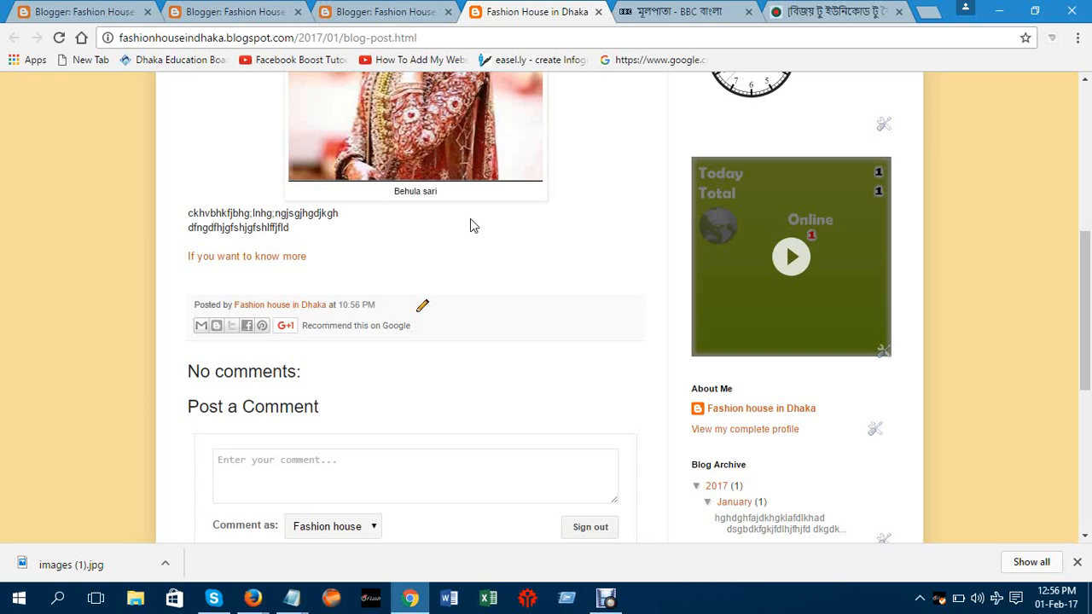
left_click(281, 261)
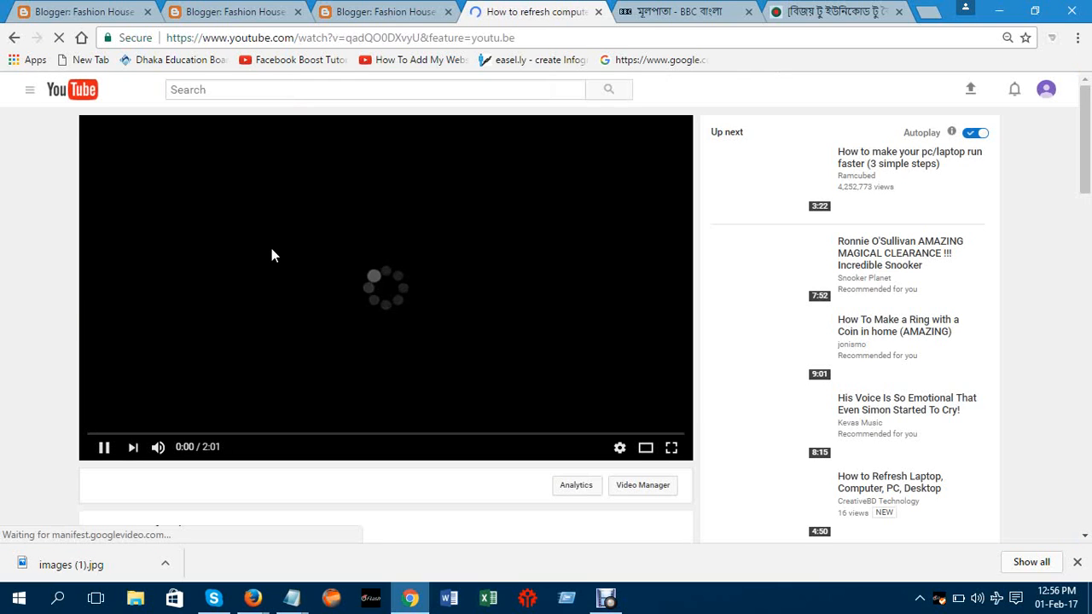
Pause and resume the 'How to refresh computer' video, then switch to the BBC Bangla page
left_click(106, 448)
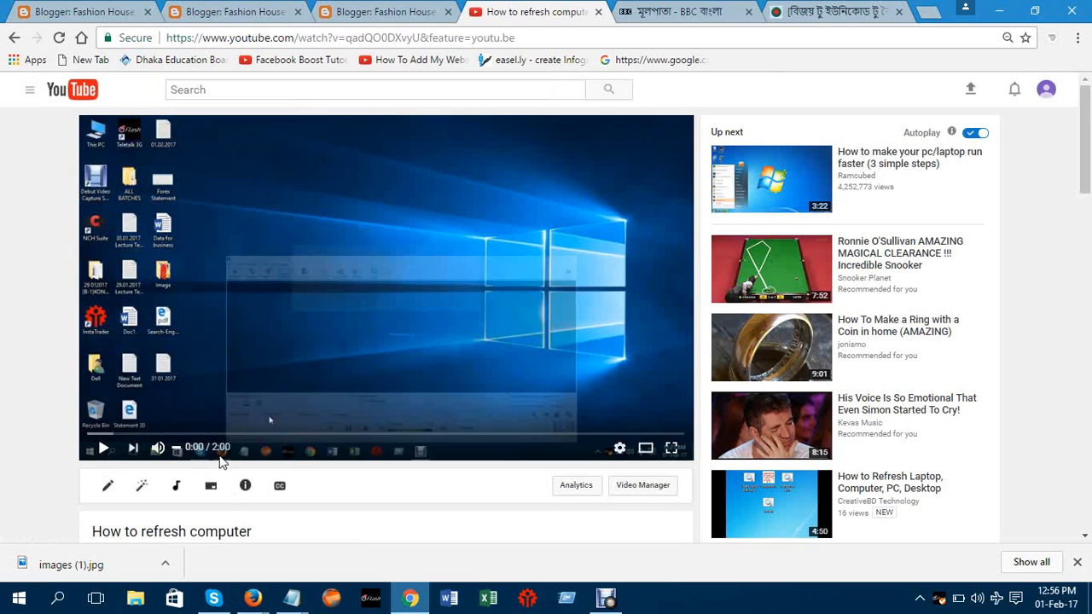
left_click(101, 442)
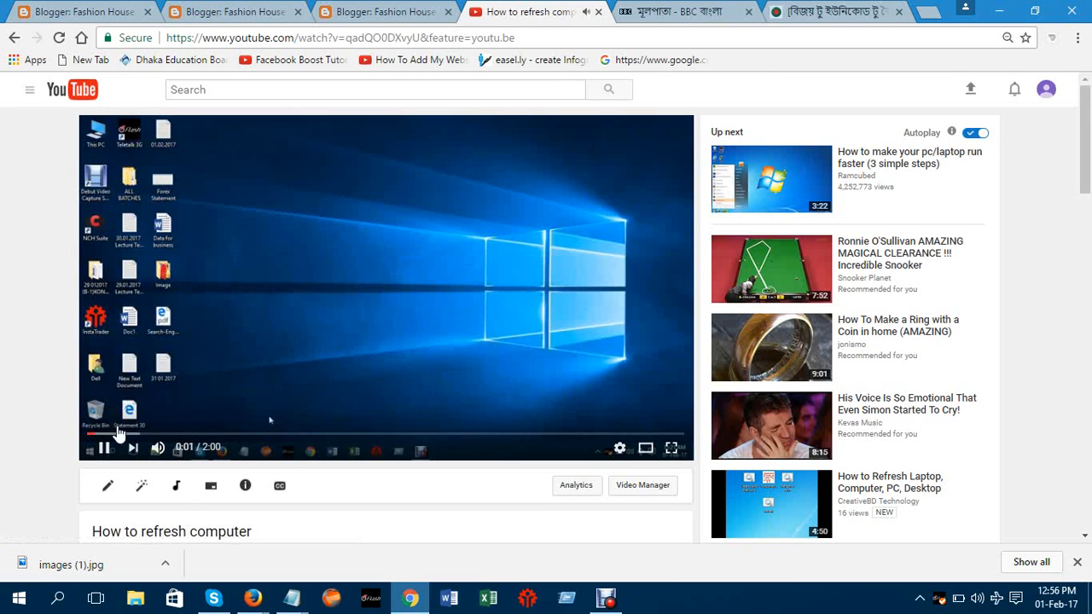
left_click(679, 11)
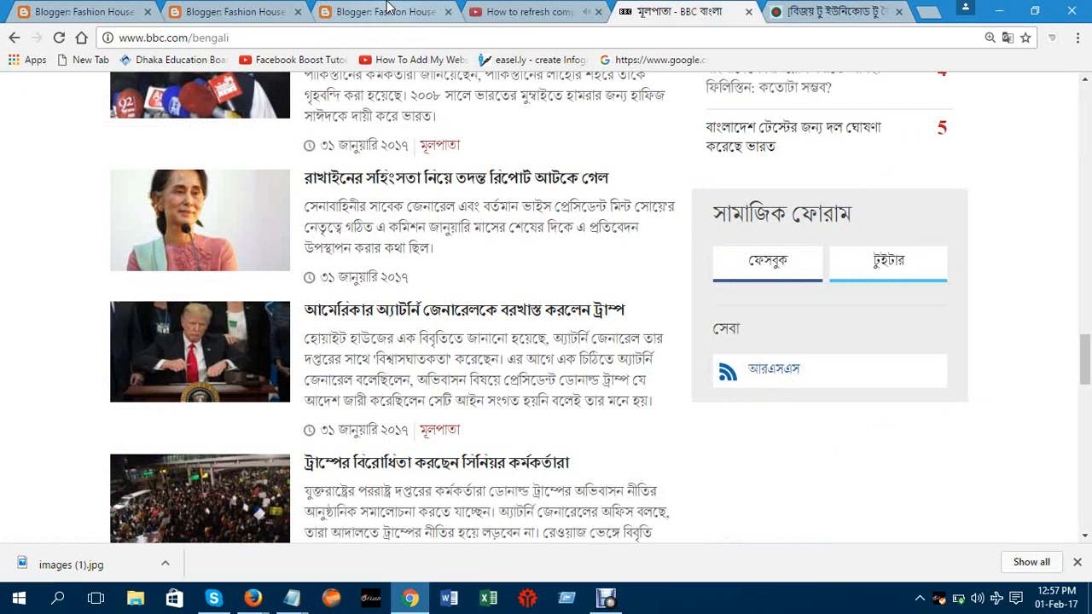
Reopen the published post from All posts and scroll through it on the live blog
left_click(386, 10)
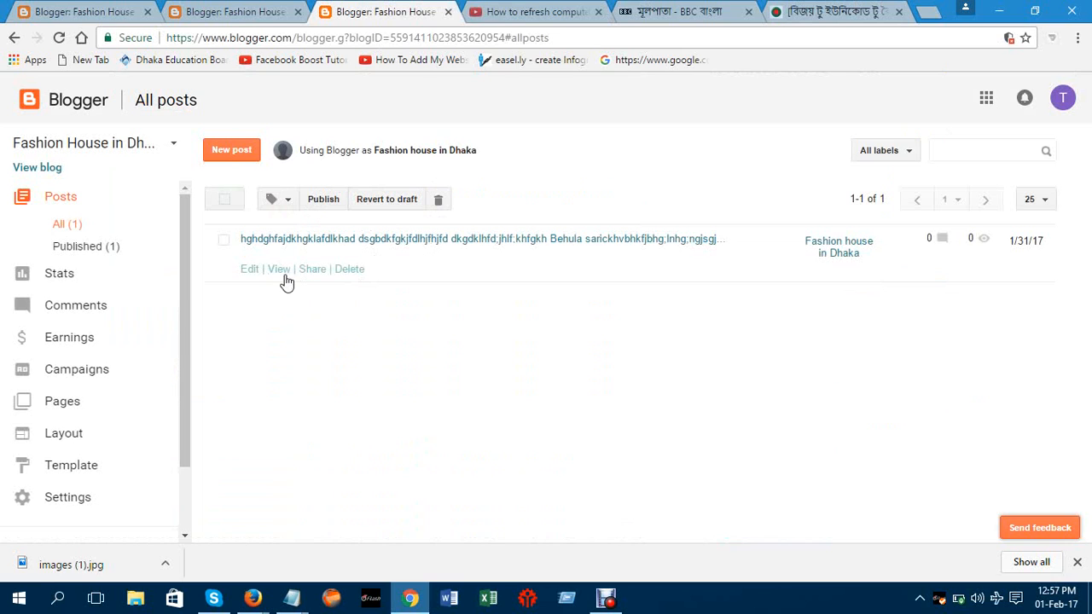
left_click(285, 273)
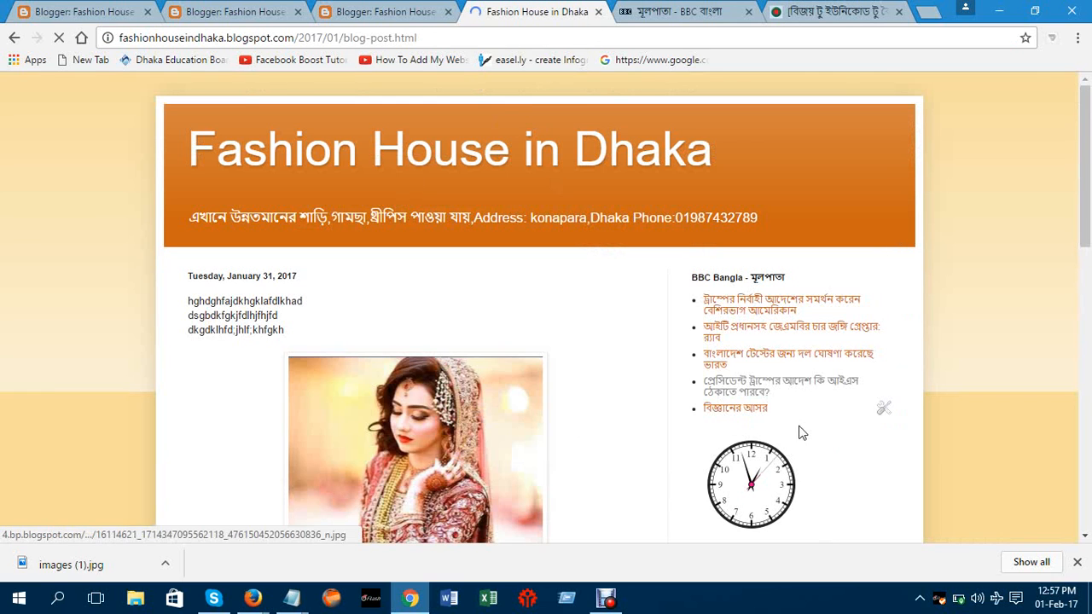
left_click_drag(1088, 204, 1089, 380)
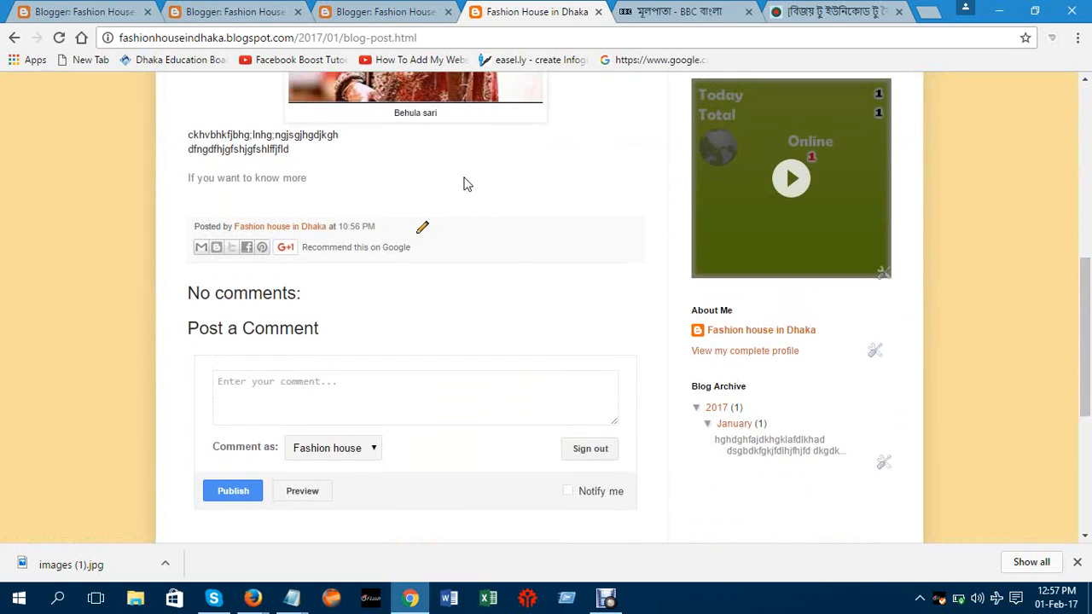
left_click(843, 251)
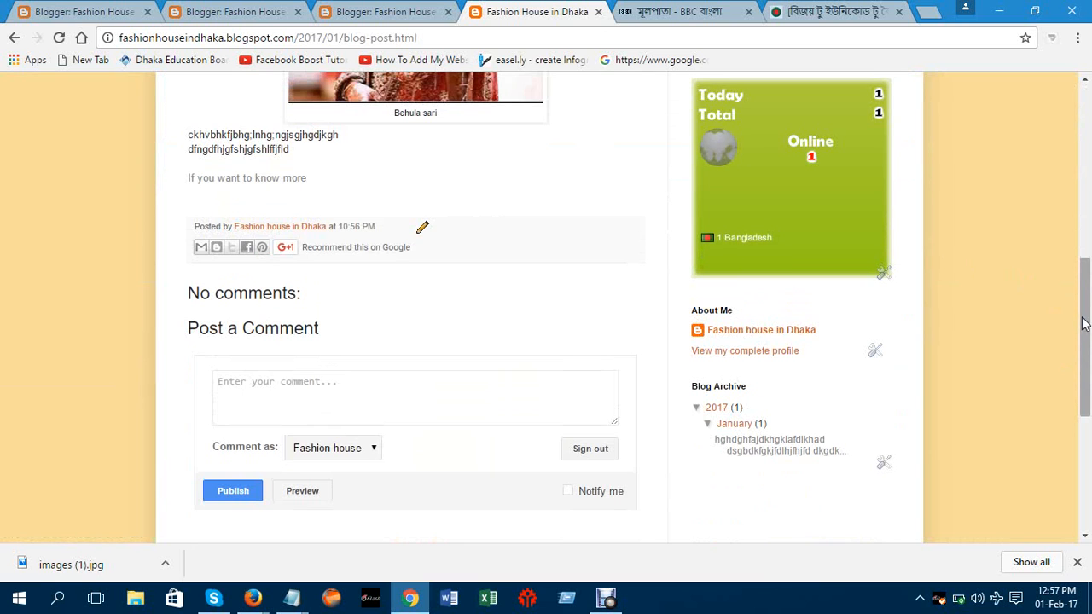
left_click_drag(1084, 323, 1055, 122)
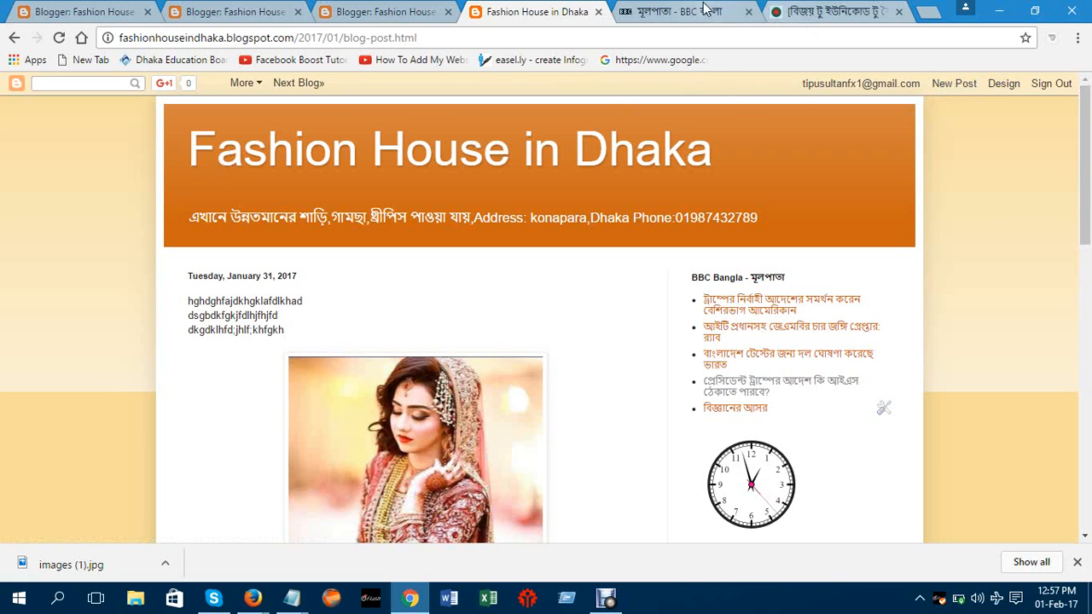
Close the BBC Bangla and Bijoy-to-Unicode pages, then review the post again at 110% zoom
left_click(749, 11)
left_click(748, 11)
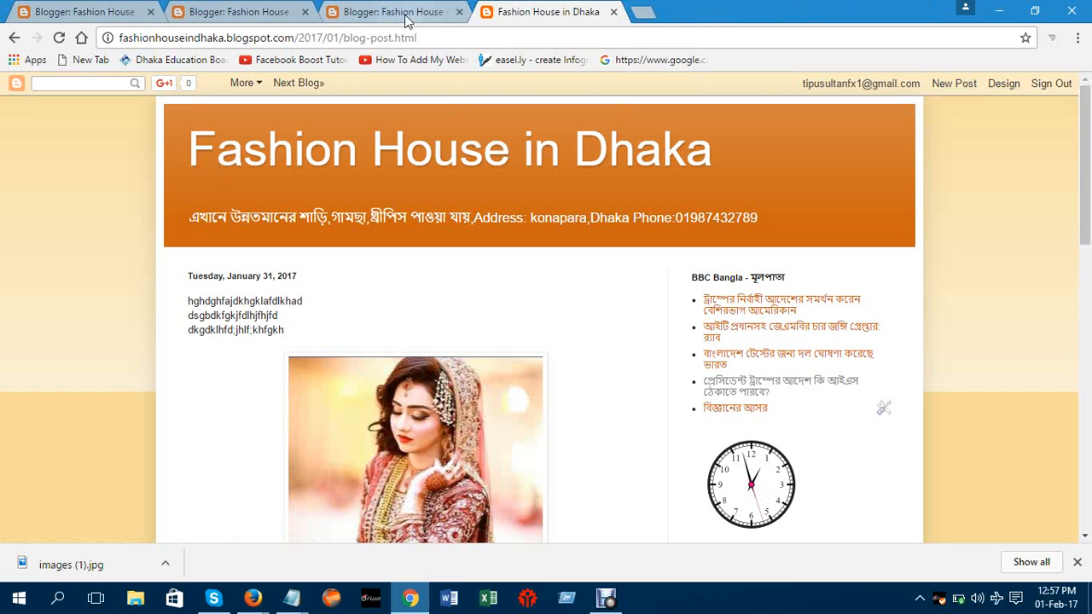
left_click(407, 12)
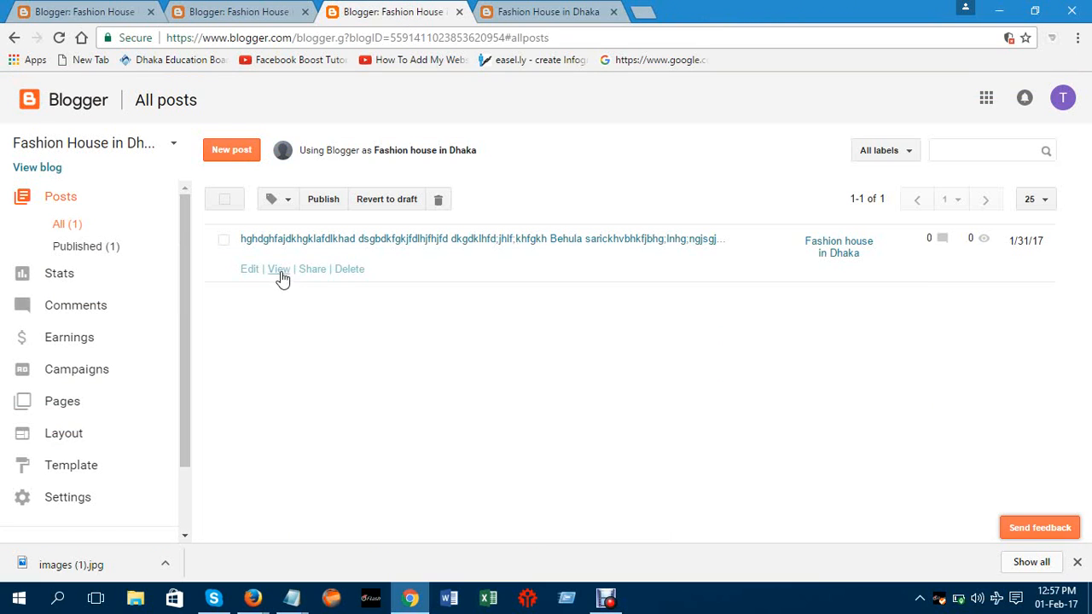
left_click(279, 270)
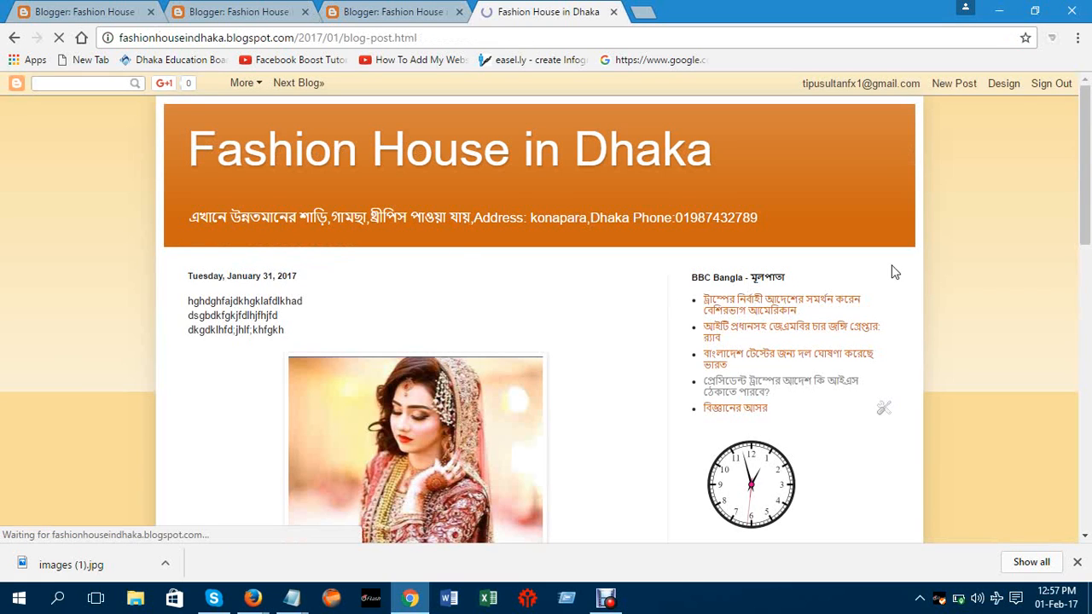
key("ctrl+plus")
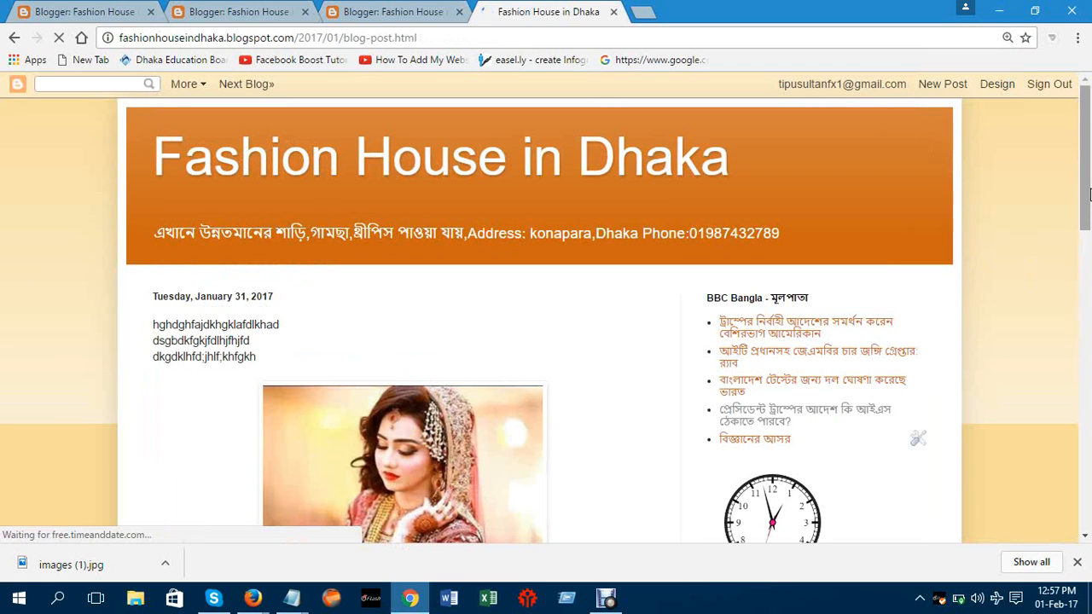
left_click_drag(1090, 198, 1091, 318)
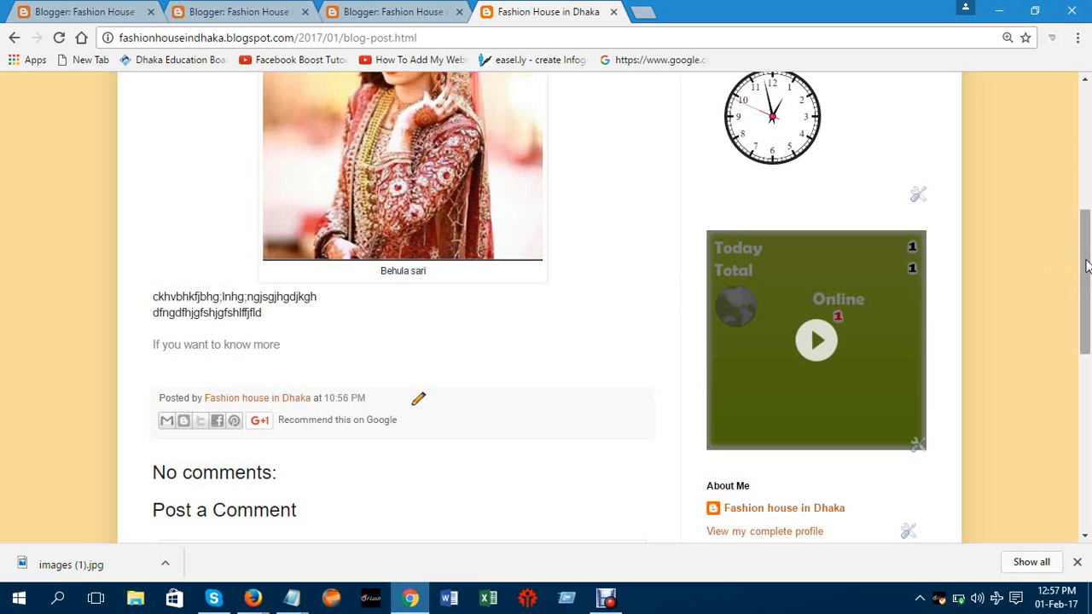
left_click_drag(1086, 267, 1088, 139)
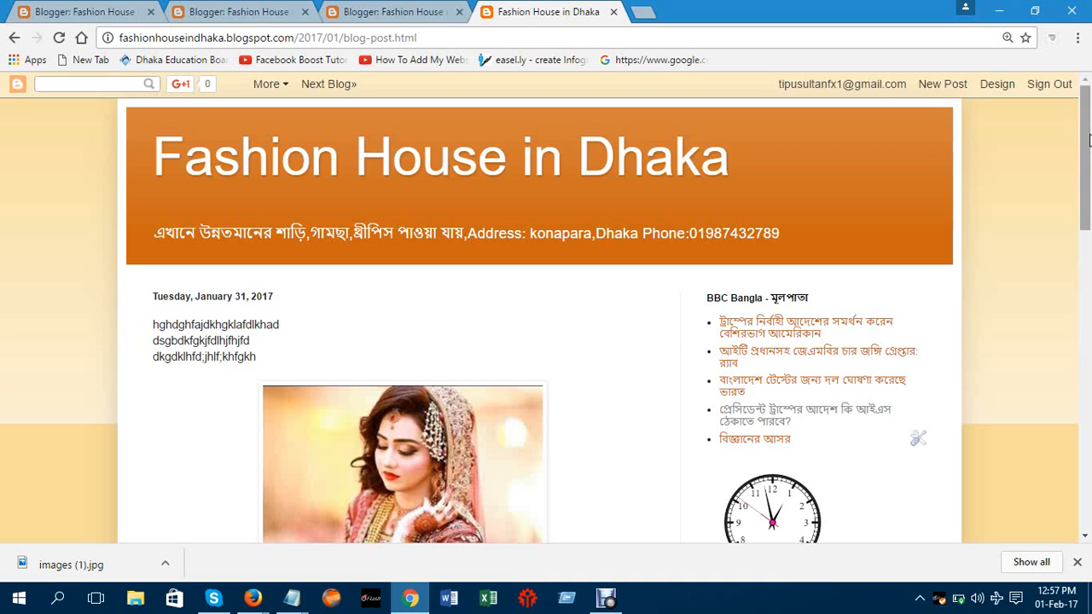
left_click(431, 9)
Check the live Fashion House in Dhaka post, briefly selecting its opening lines
left_click(286, 12)
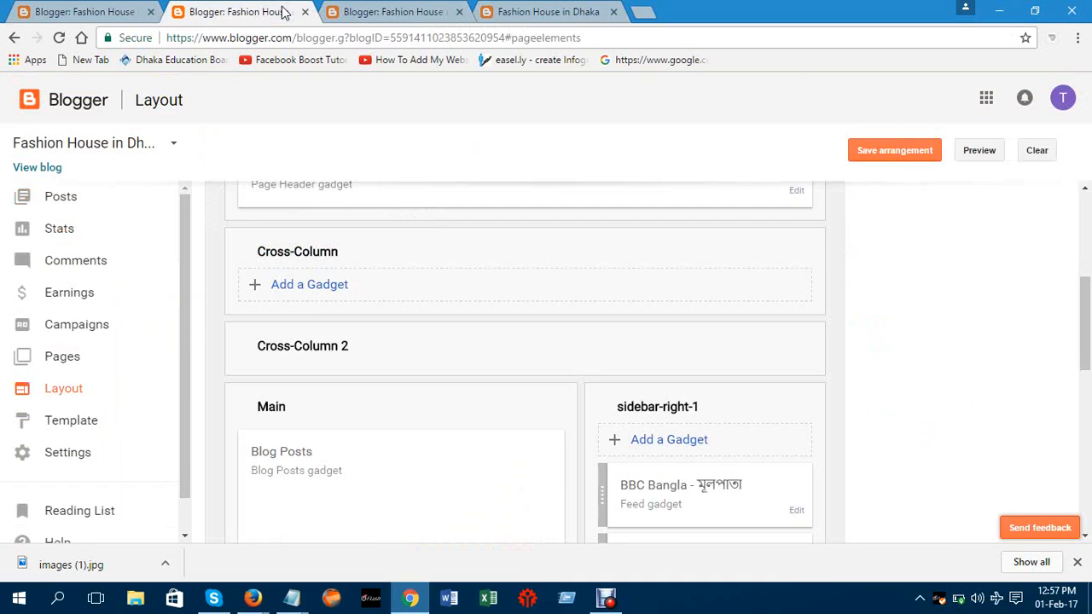
left_click(393, 11)
left_click(549, 12)
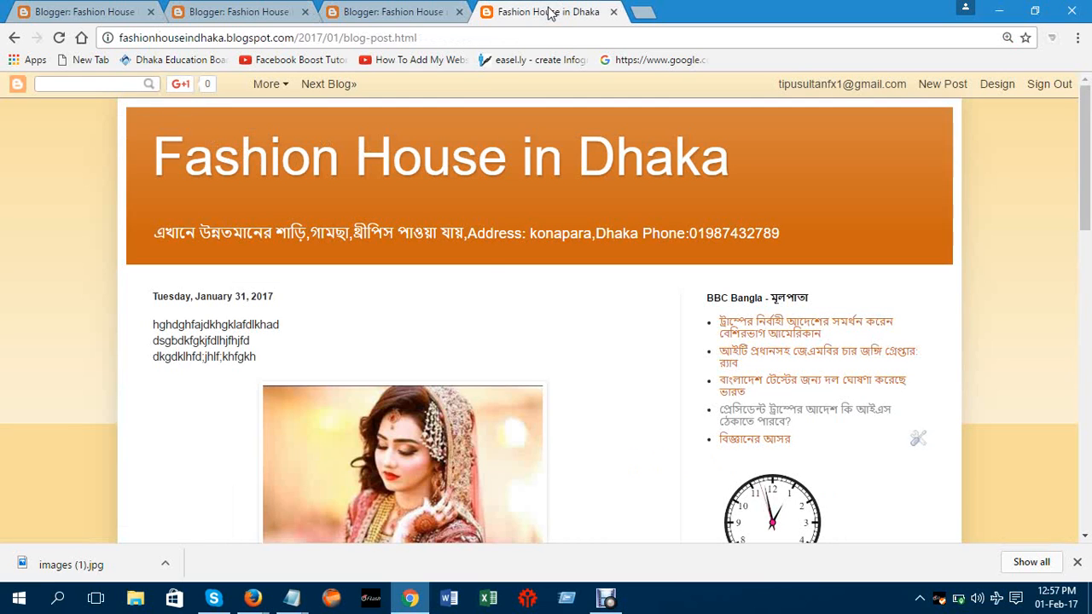
left_click_drag(494, 377, 645, 316)
left_click(999, 175)
mouse_move(1089, 181)
left_mouse_down()
mouse_move(1089, 255)
mouse_move(1089, 193)
left_mouse_up()
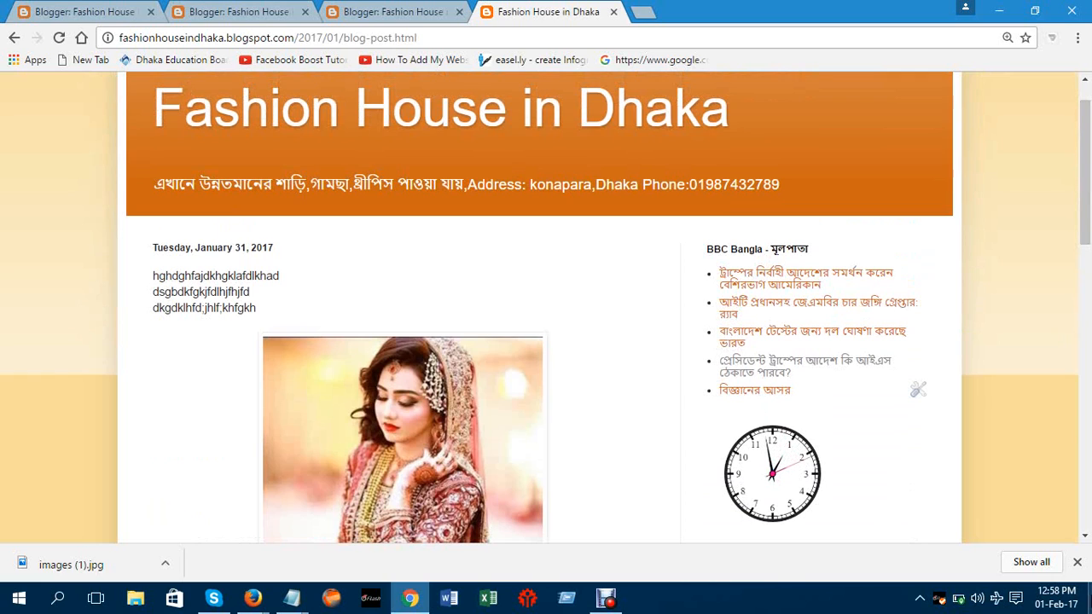
mouse_move(957, 601)
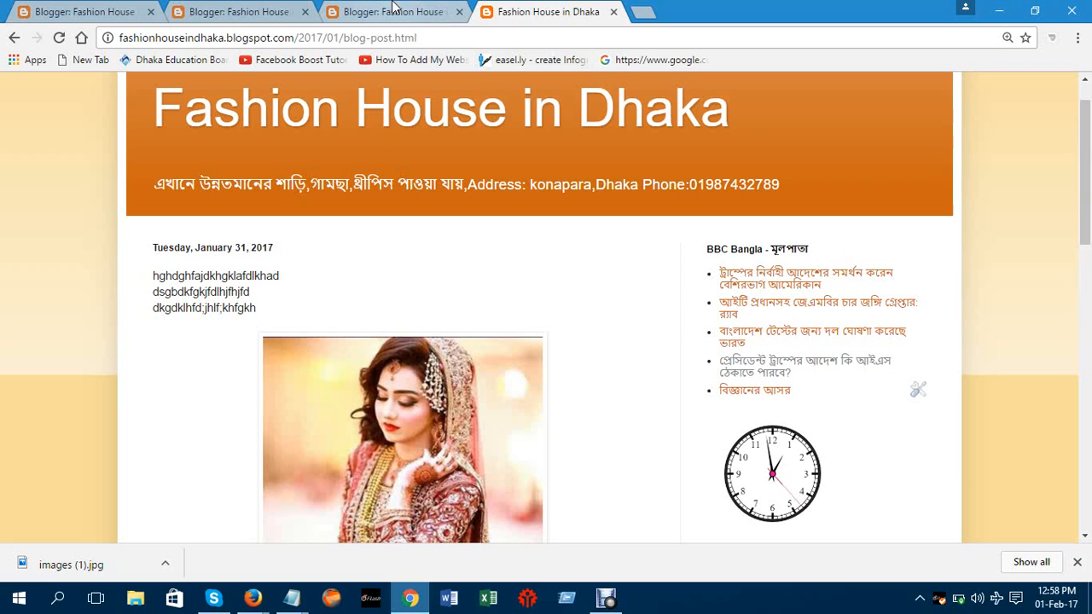
Cycle through the open Blogger tabs and finish on the blog's Layout page
left_click(290, 8)
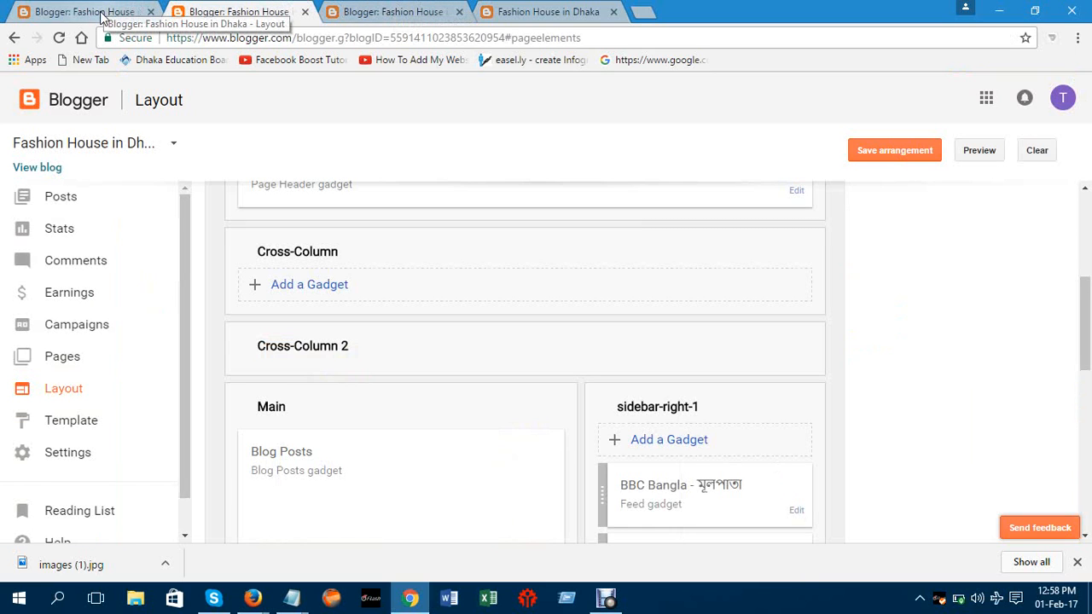
left_click(104, 8)
left_click(228, 7)
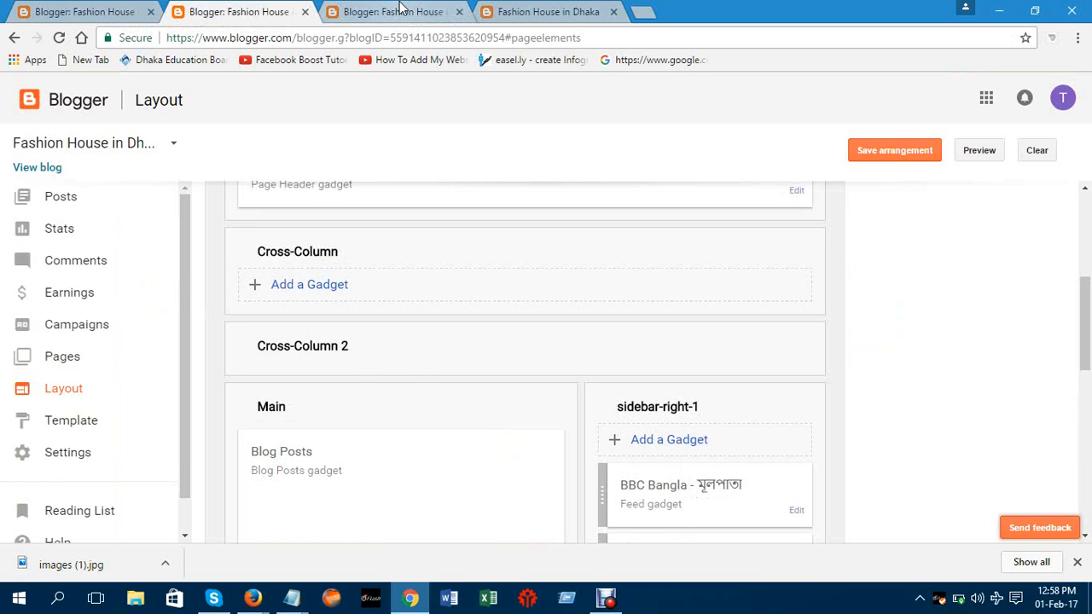
left_click(398, 8)
left_click(281, 11)
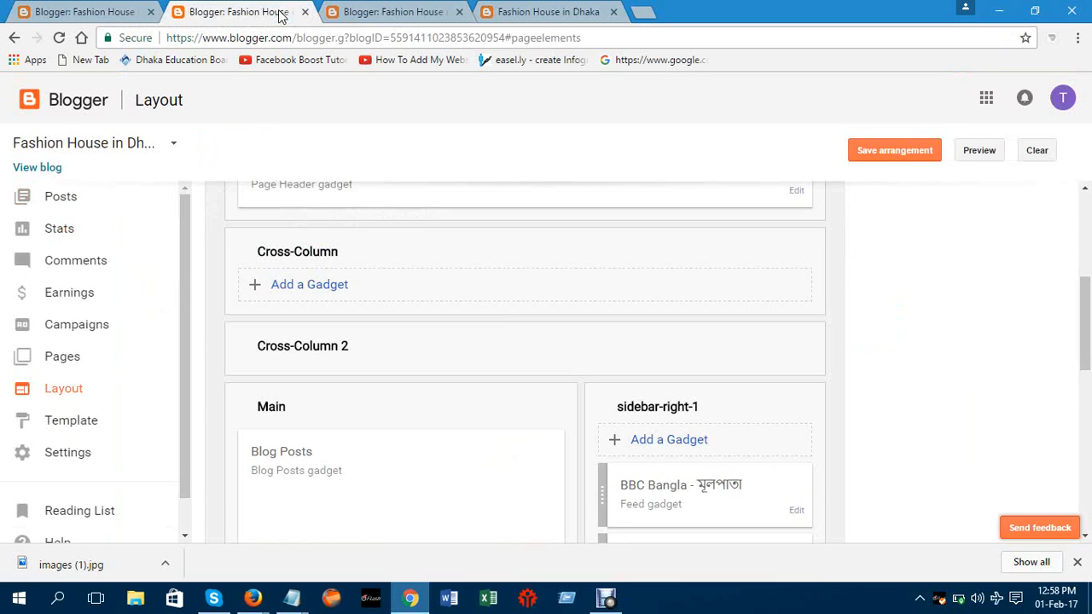
left_click(547, 12)
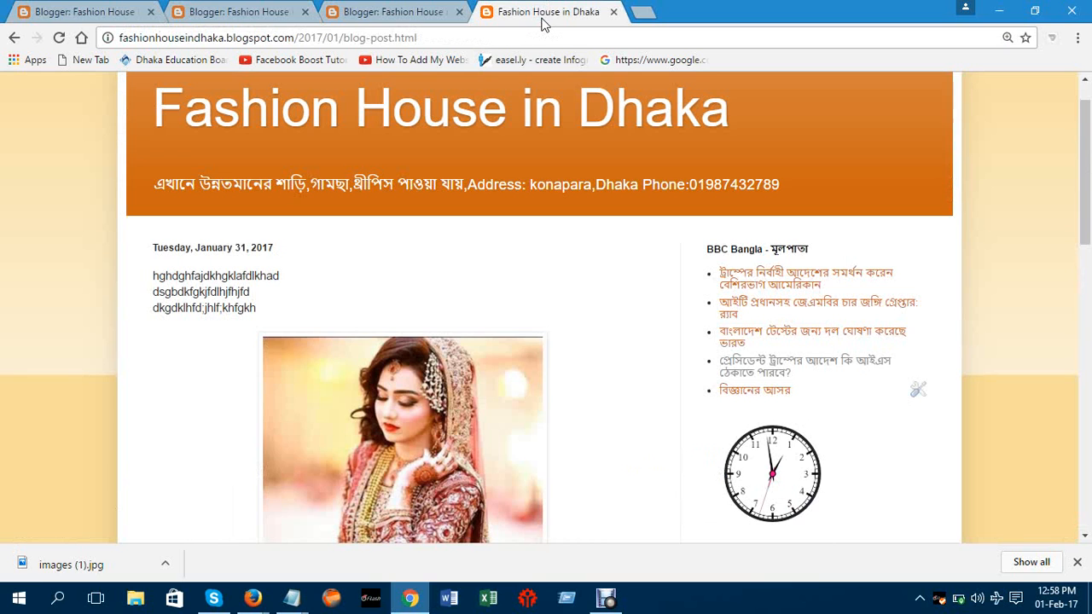
left_click(431, 10)
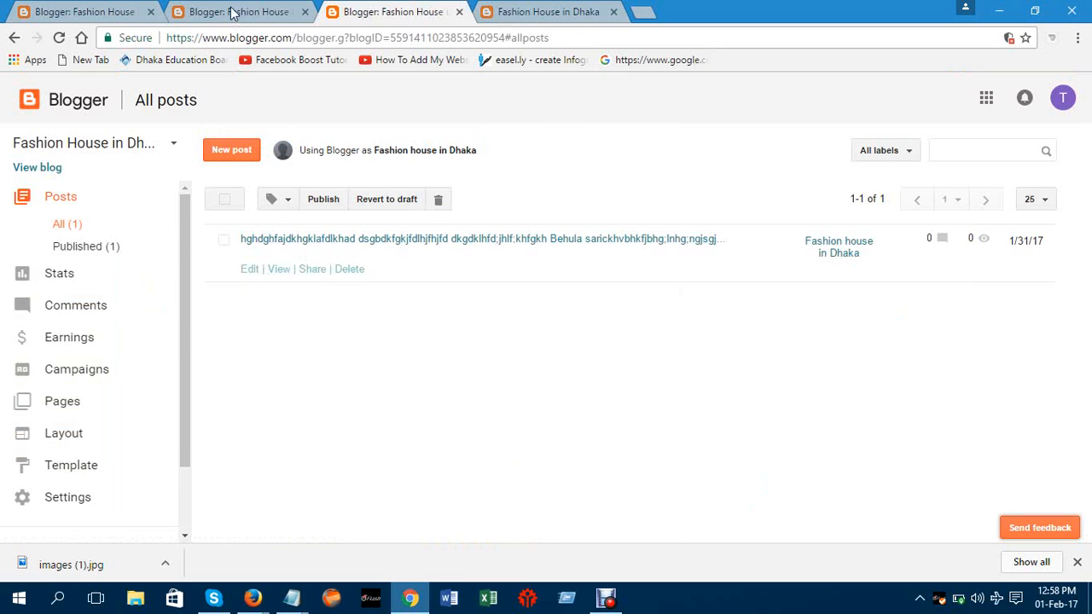
left_click(233, 11)
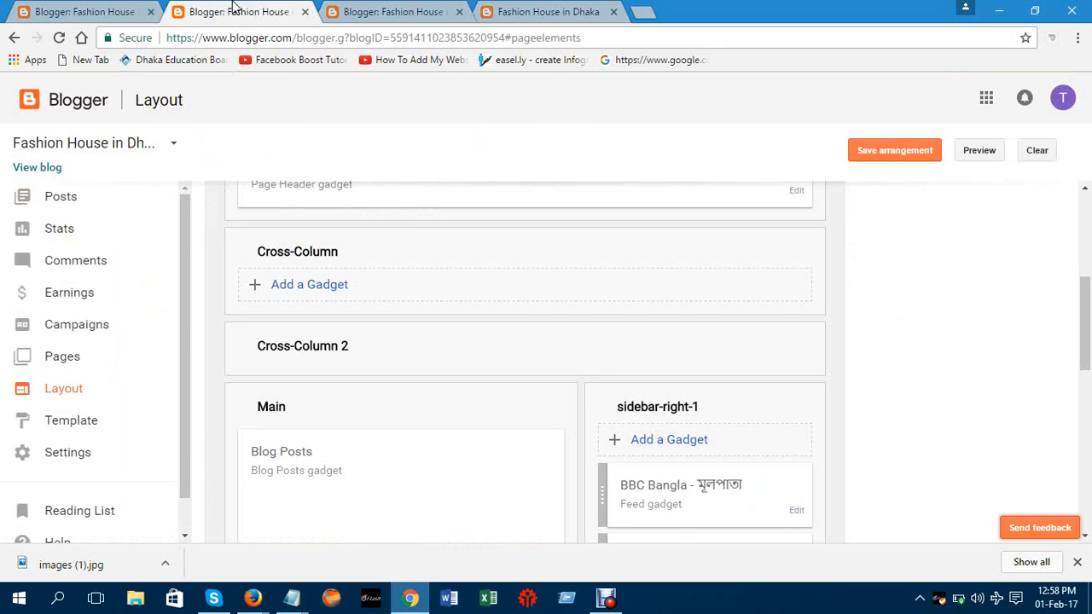
Close the duplicate Layout tab, view the published post, and open the Design settings
left_click(304, 11)
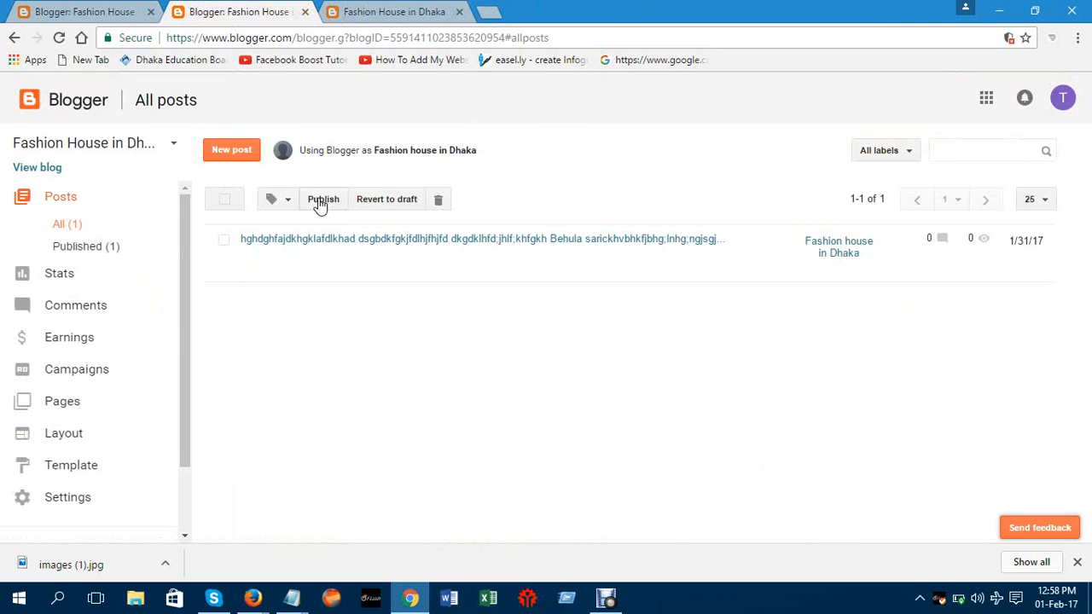
left_click(284, 280)
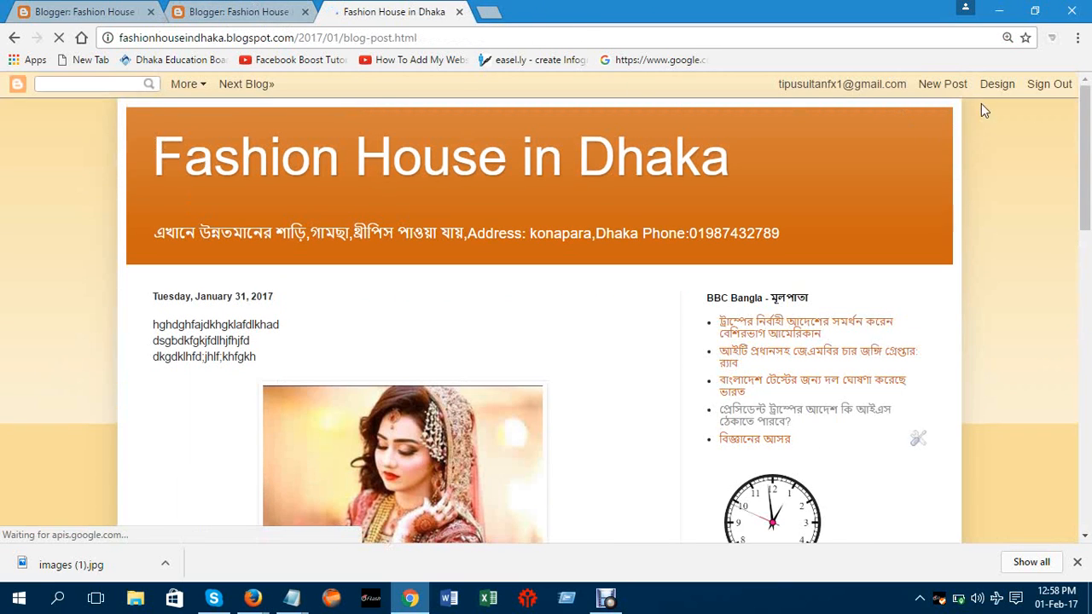
left_click(994, 86)
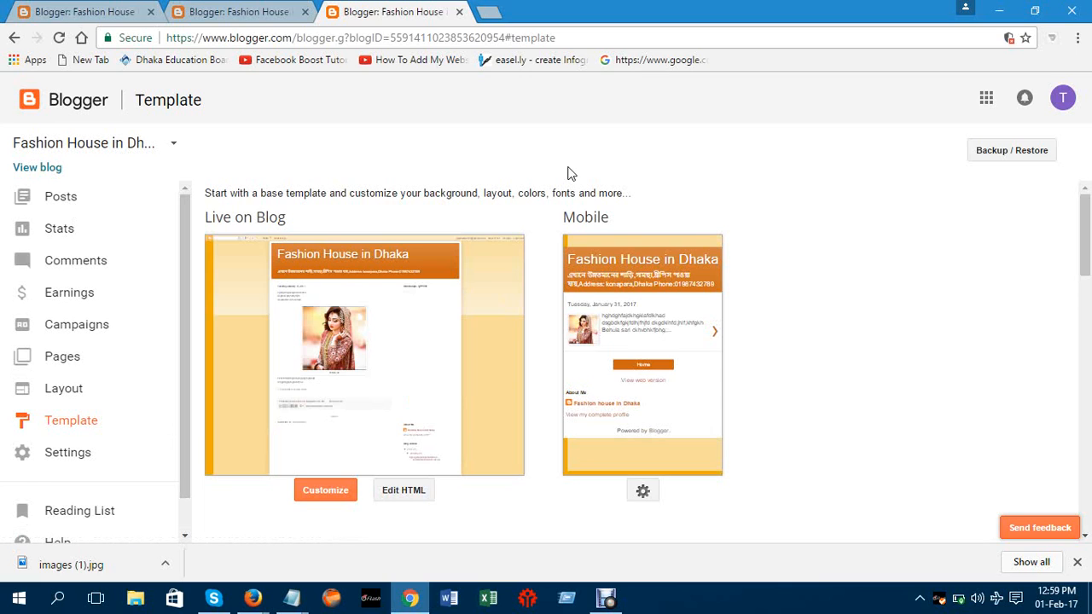
Return to All posts, recheck the live post, then open it in the editor
left_click(76, 203)
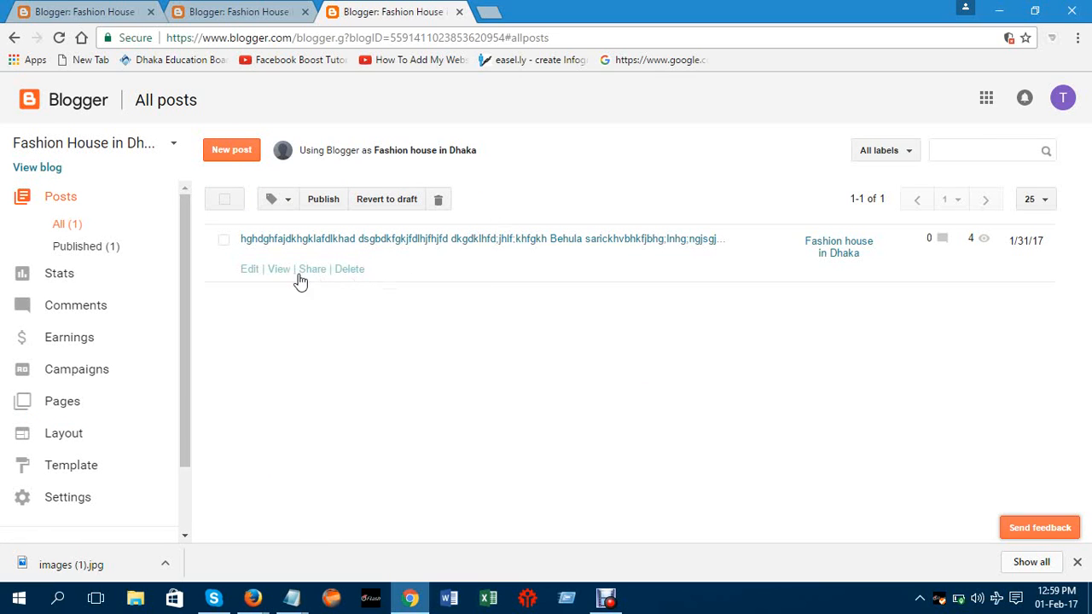
left_click(280, 272)
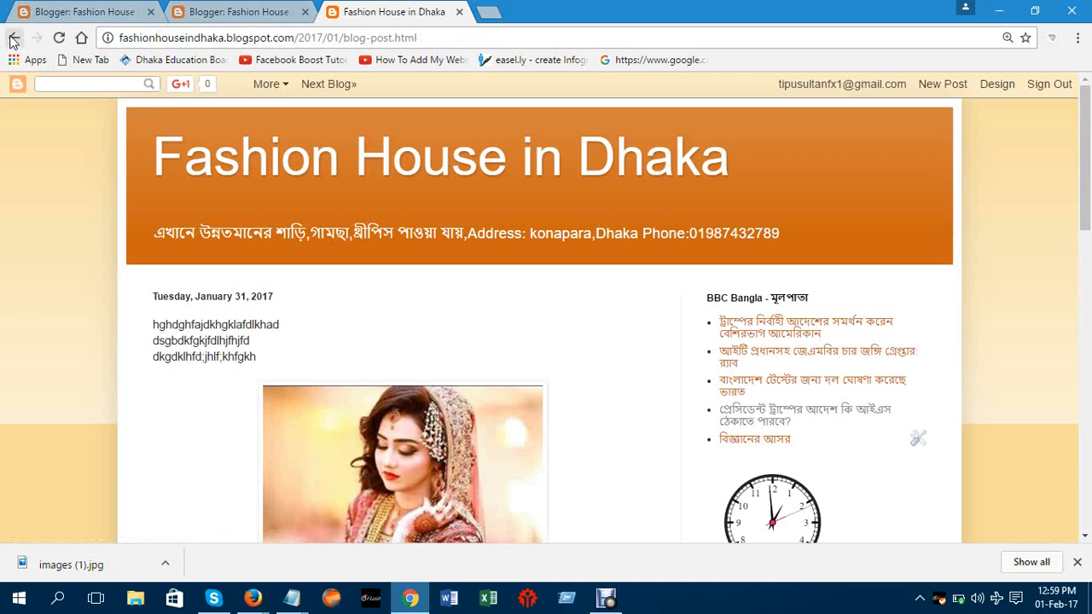
left_click(14, 41)
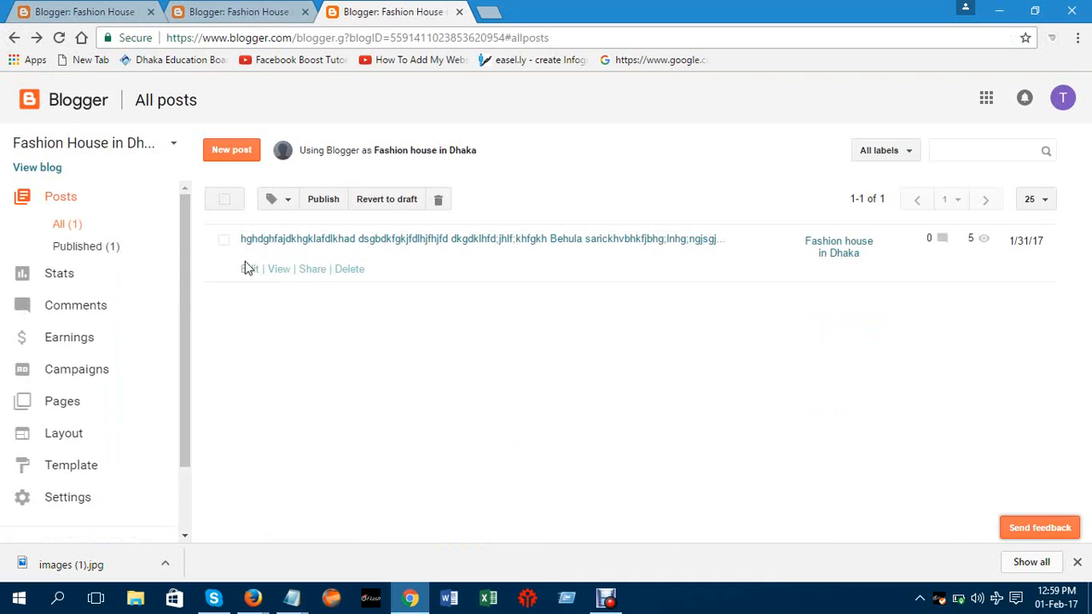
left_click(245, 270)
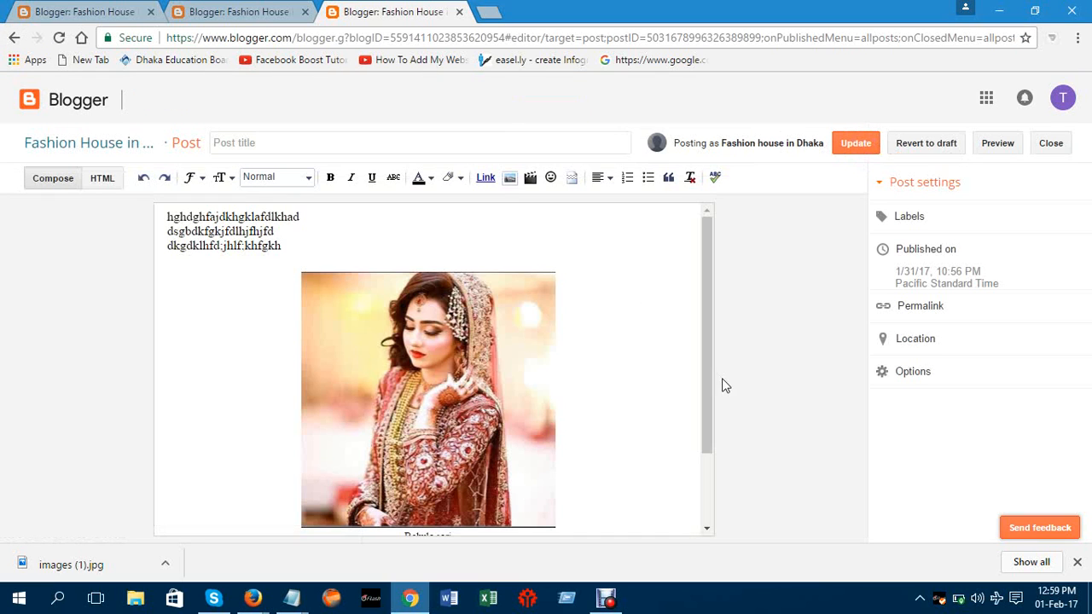
Insert a blank line above the 'If you want to know more' link and update the post
left_click_drag(709, 369, 724, 470)
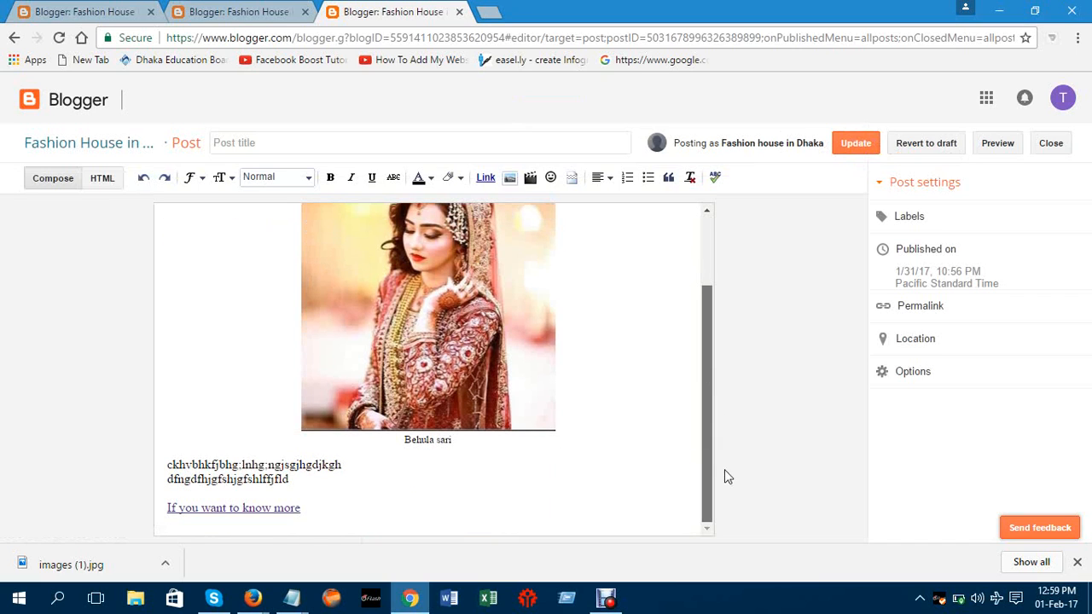
left_click(358, 485)
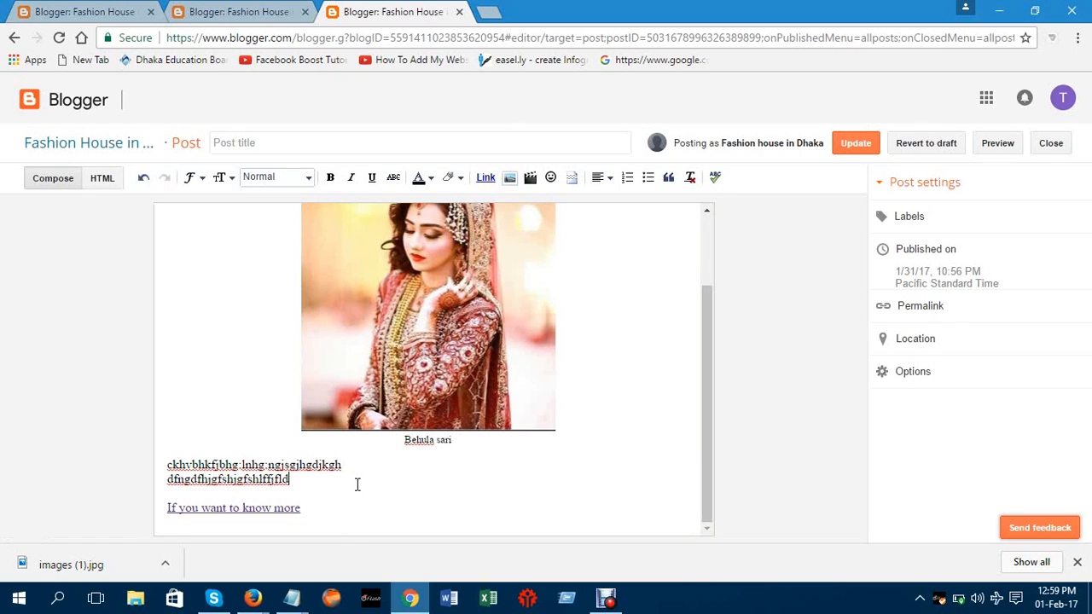
key("Return")
key("Return")
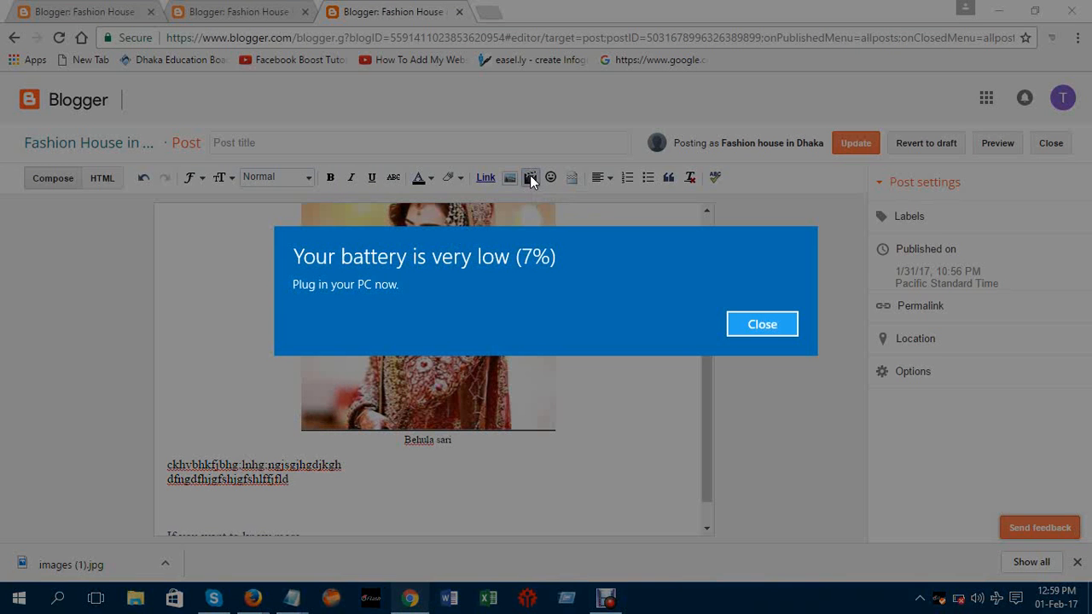
left_click(744, 330)
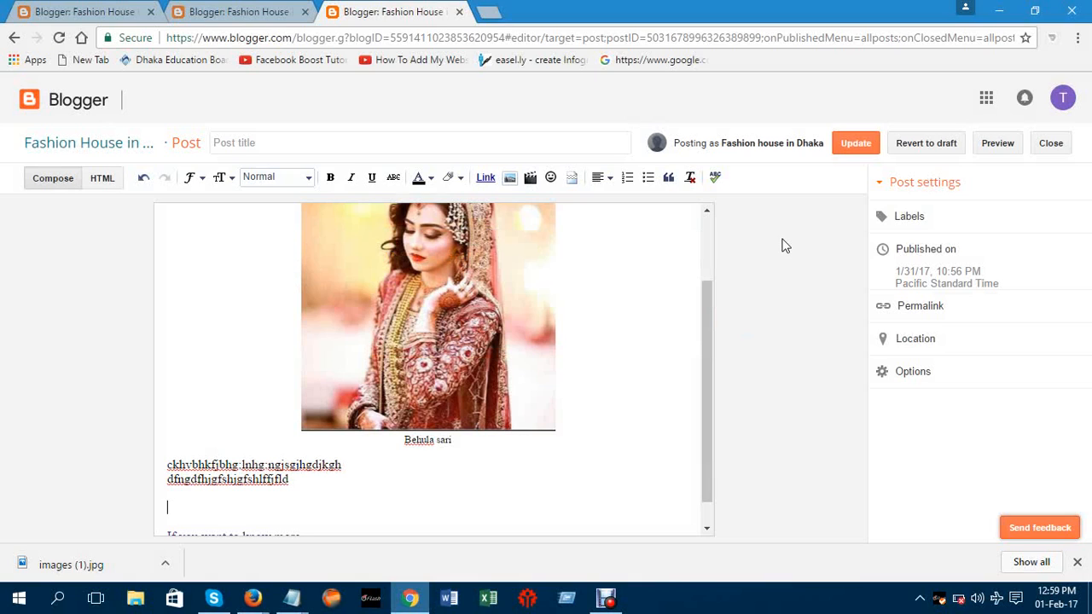
left_click(856, 144)
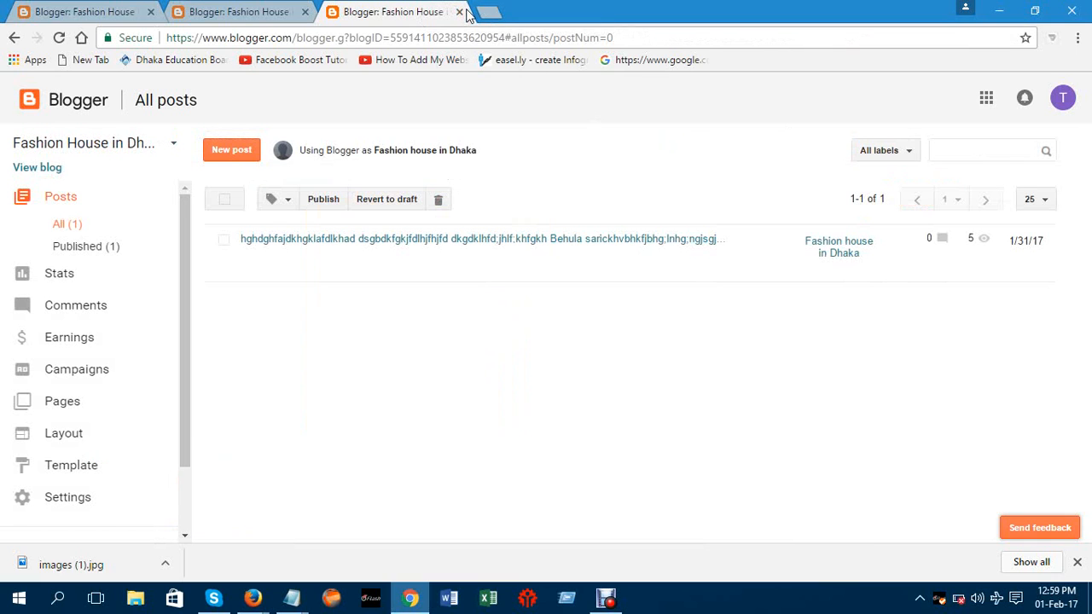
Close both All posts tabs, view the live blog, then close it to return to Layout
left_click(460, 12)
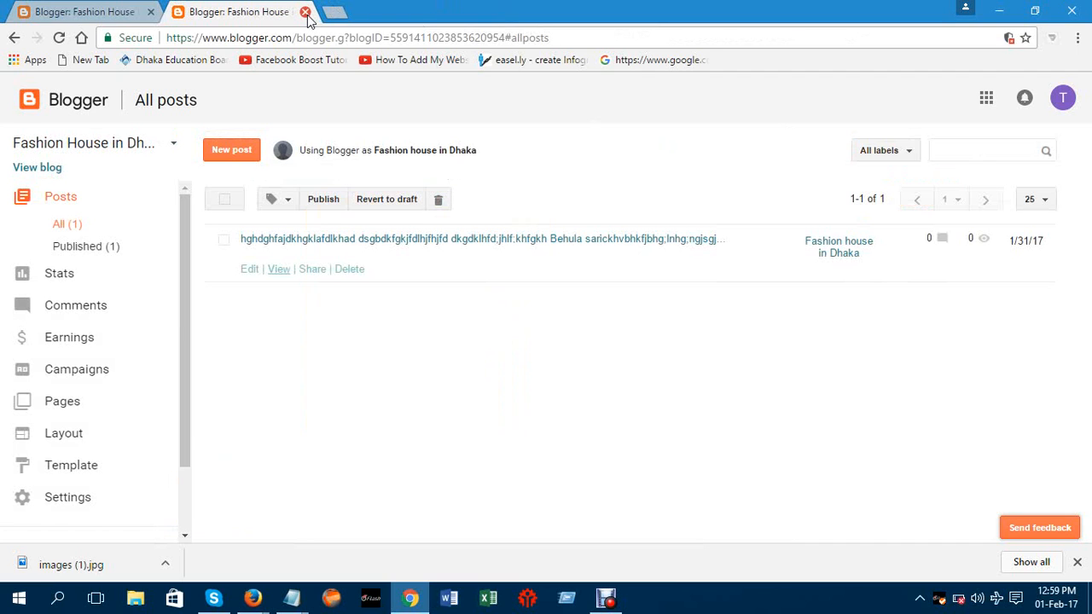
left_click(304, 12)
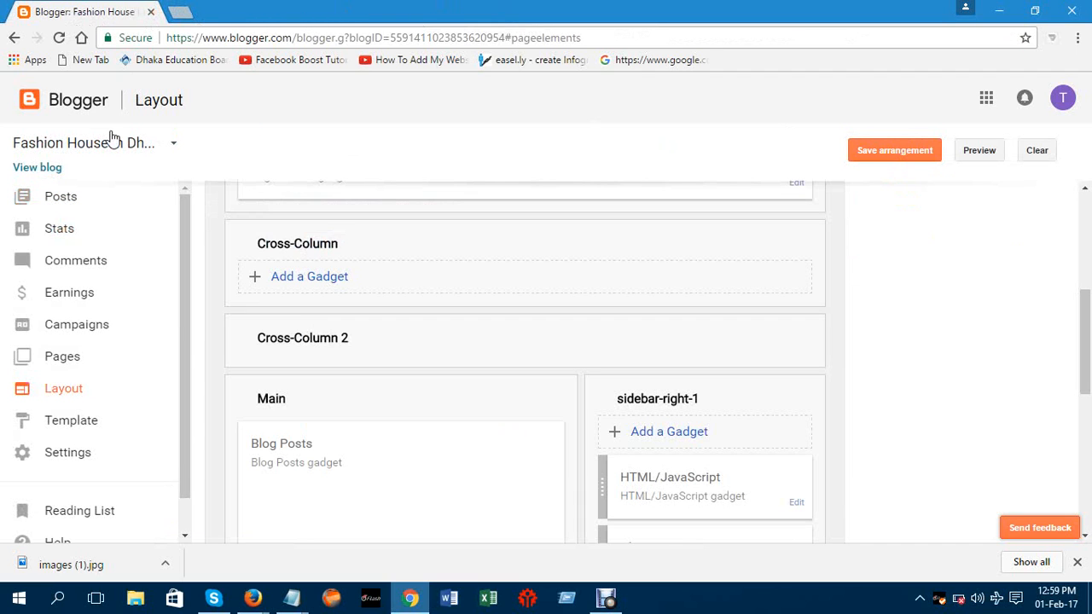
left_click(47, 173)
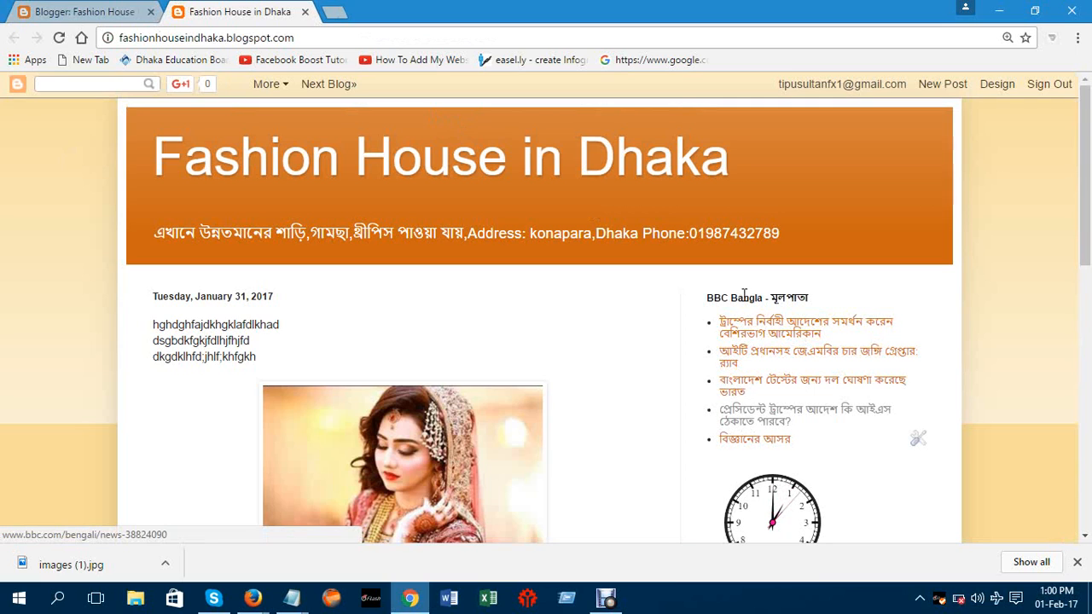
left_click(305, 12)
left_click(601, 600)
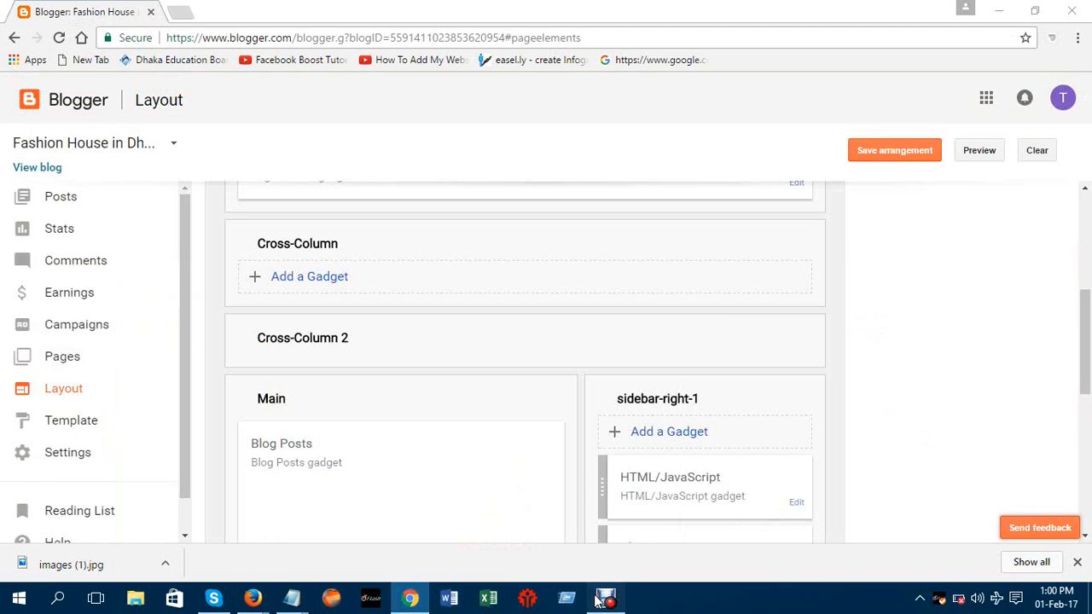